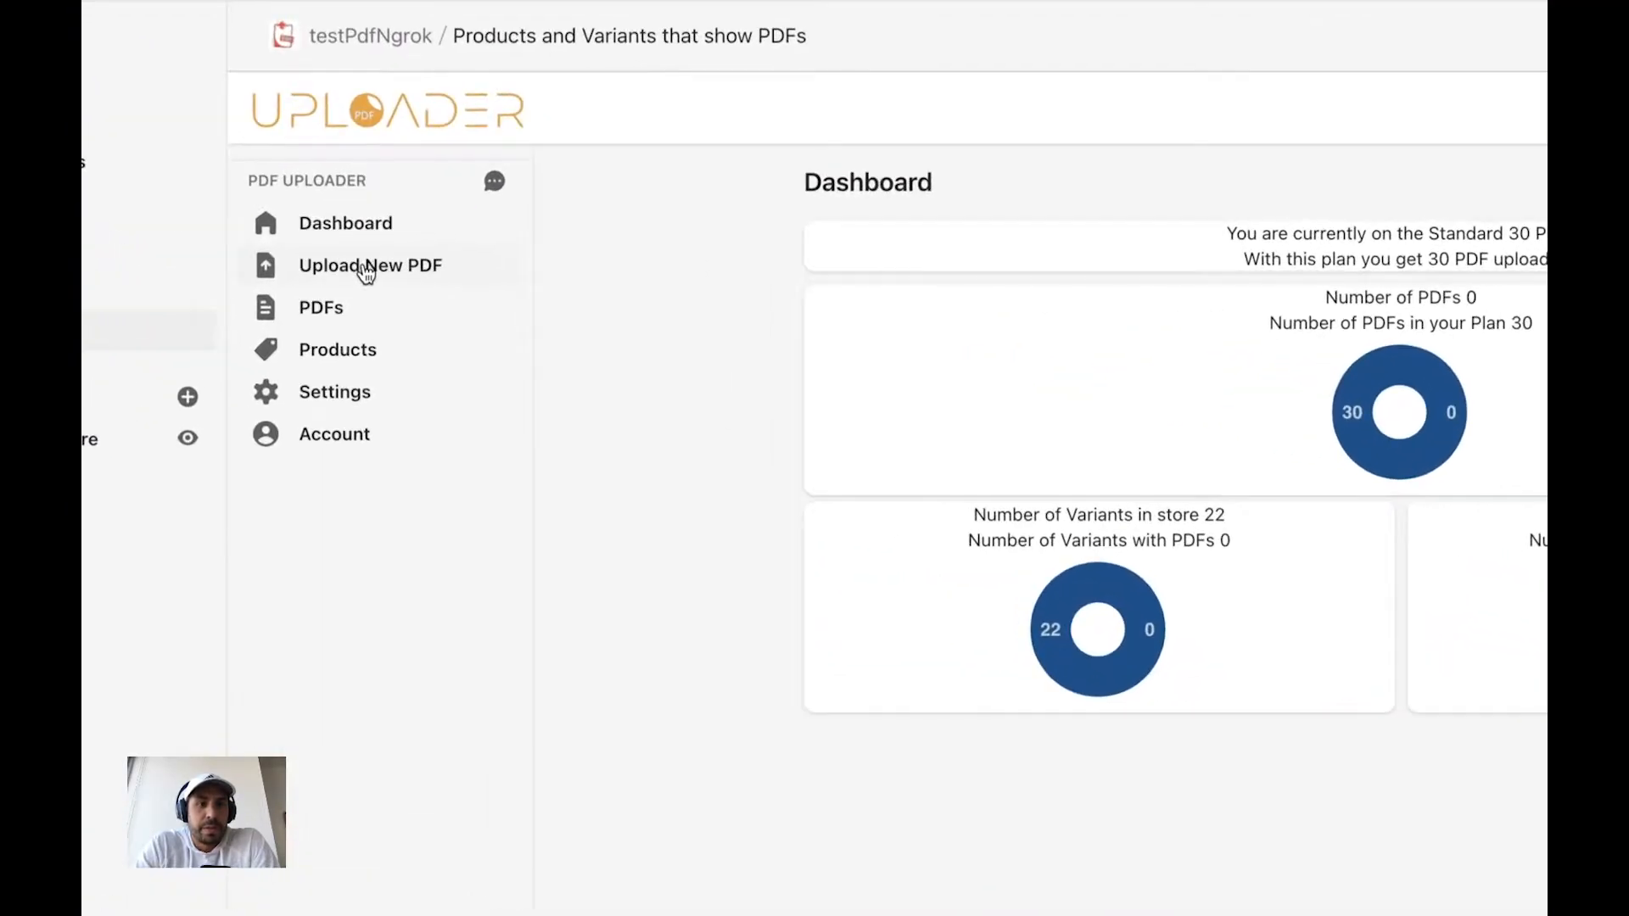
- Upload Nikon-D750-Service.pdf from the testPDFs folder as a single new PDF
left_click(366, 266)
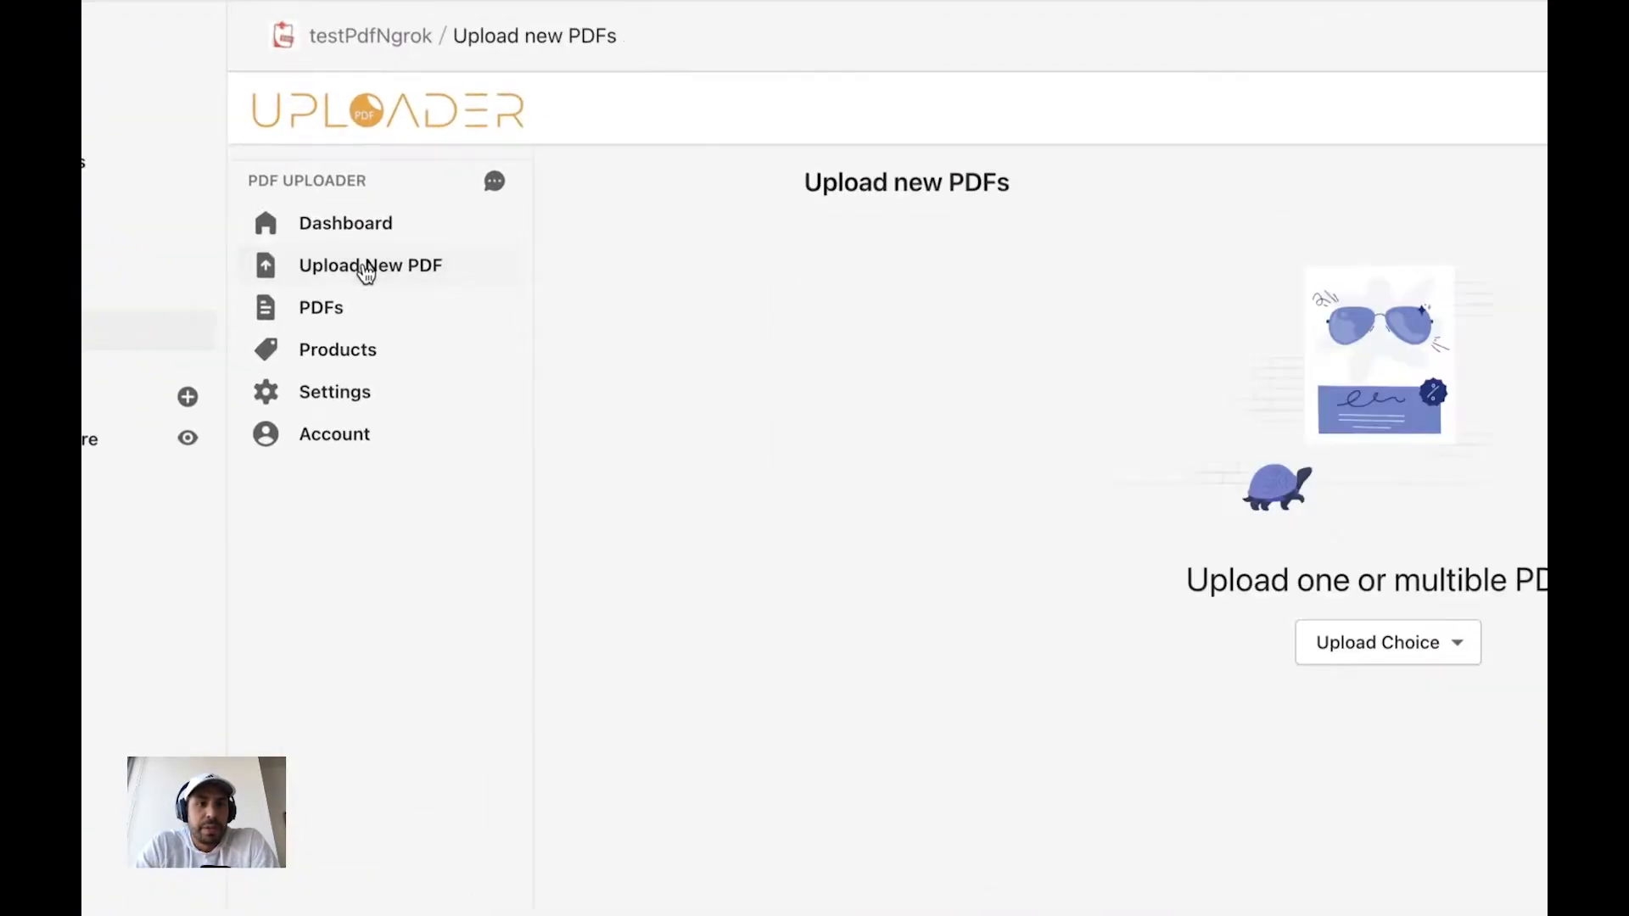
left_click(969, 492)
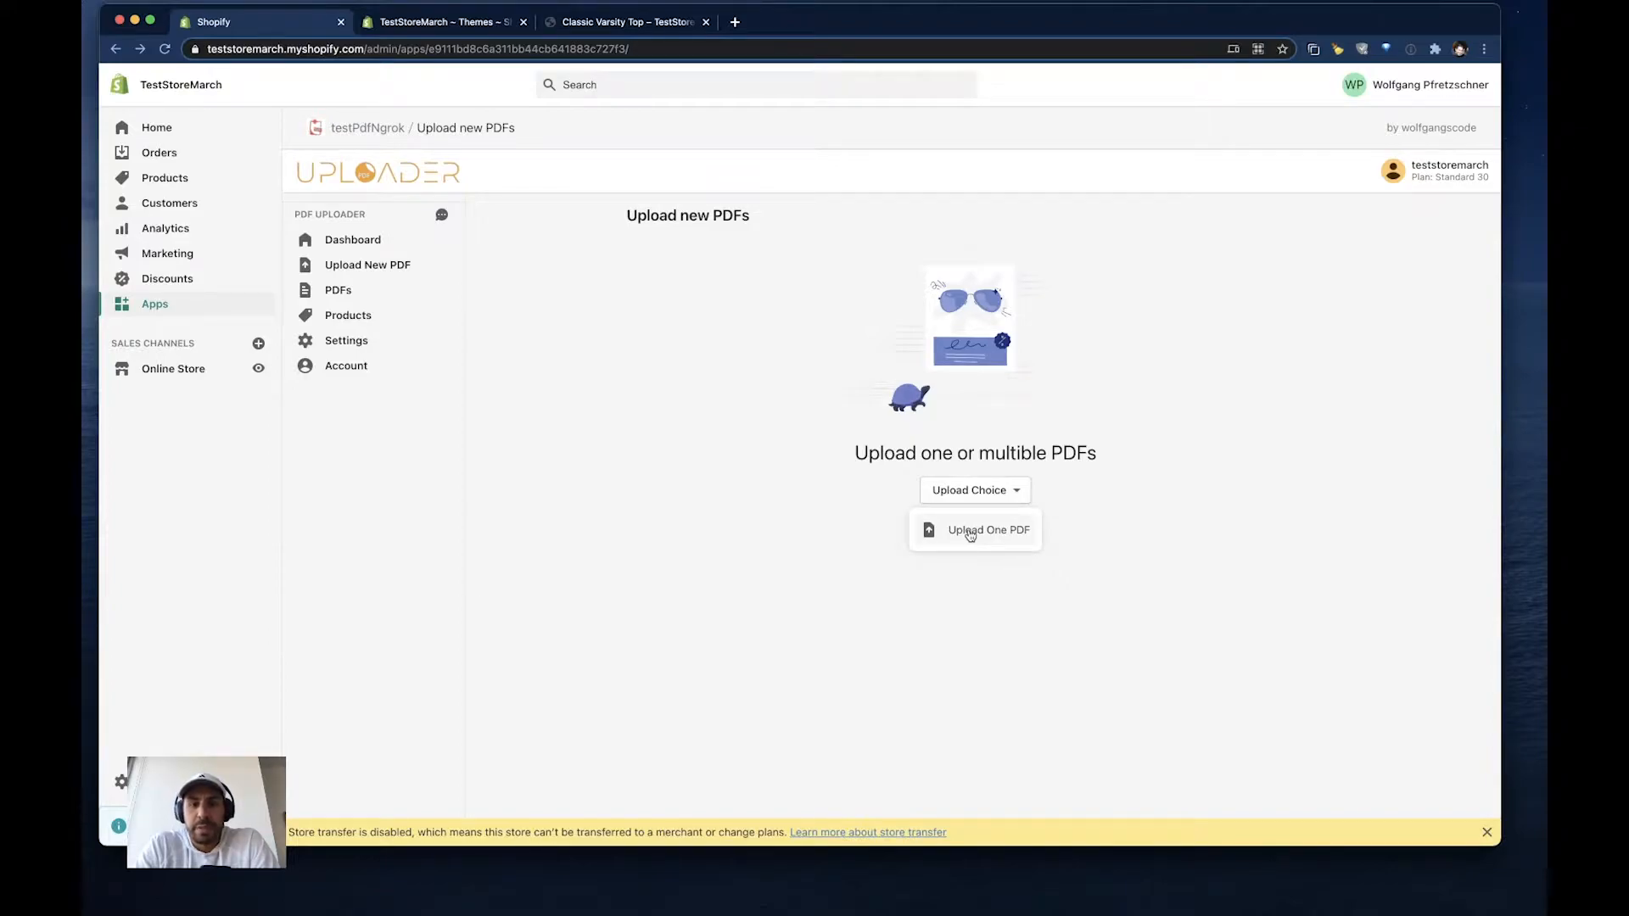
left_click(970, 534)
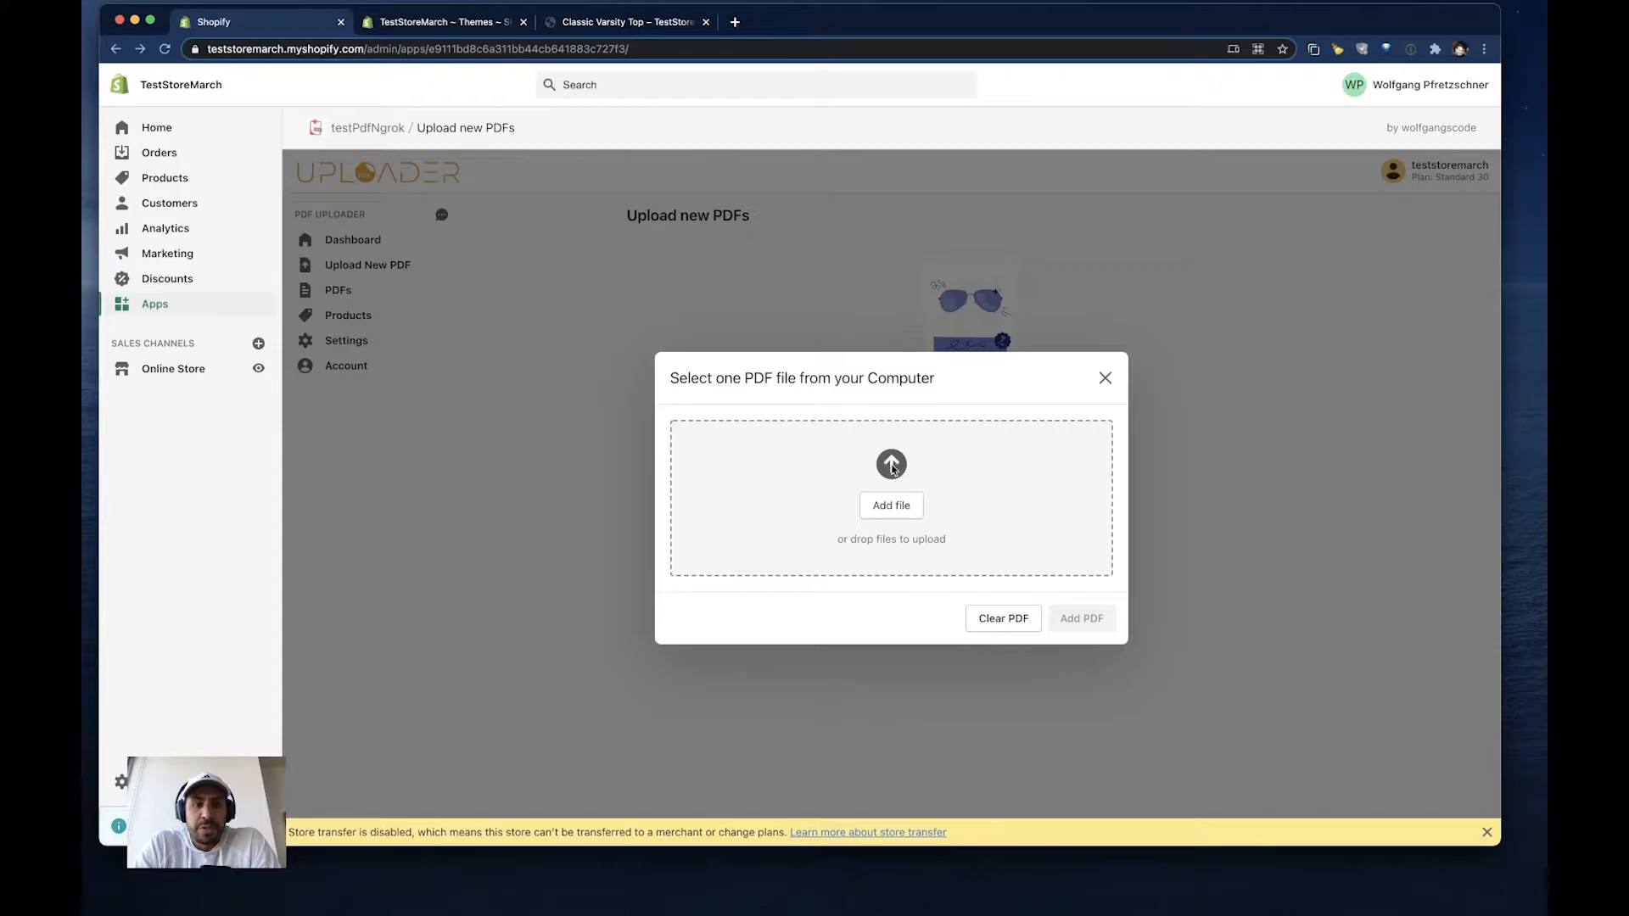
left_click(892, 469)
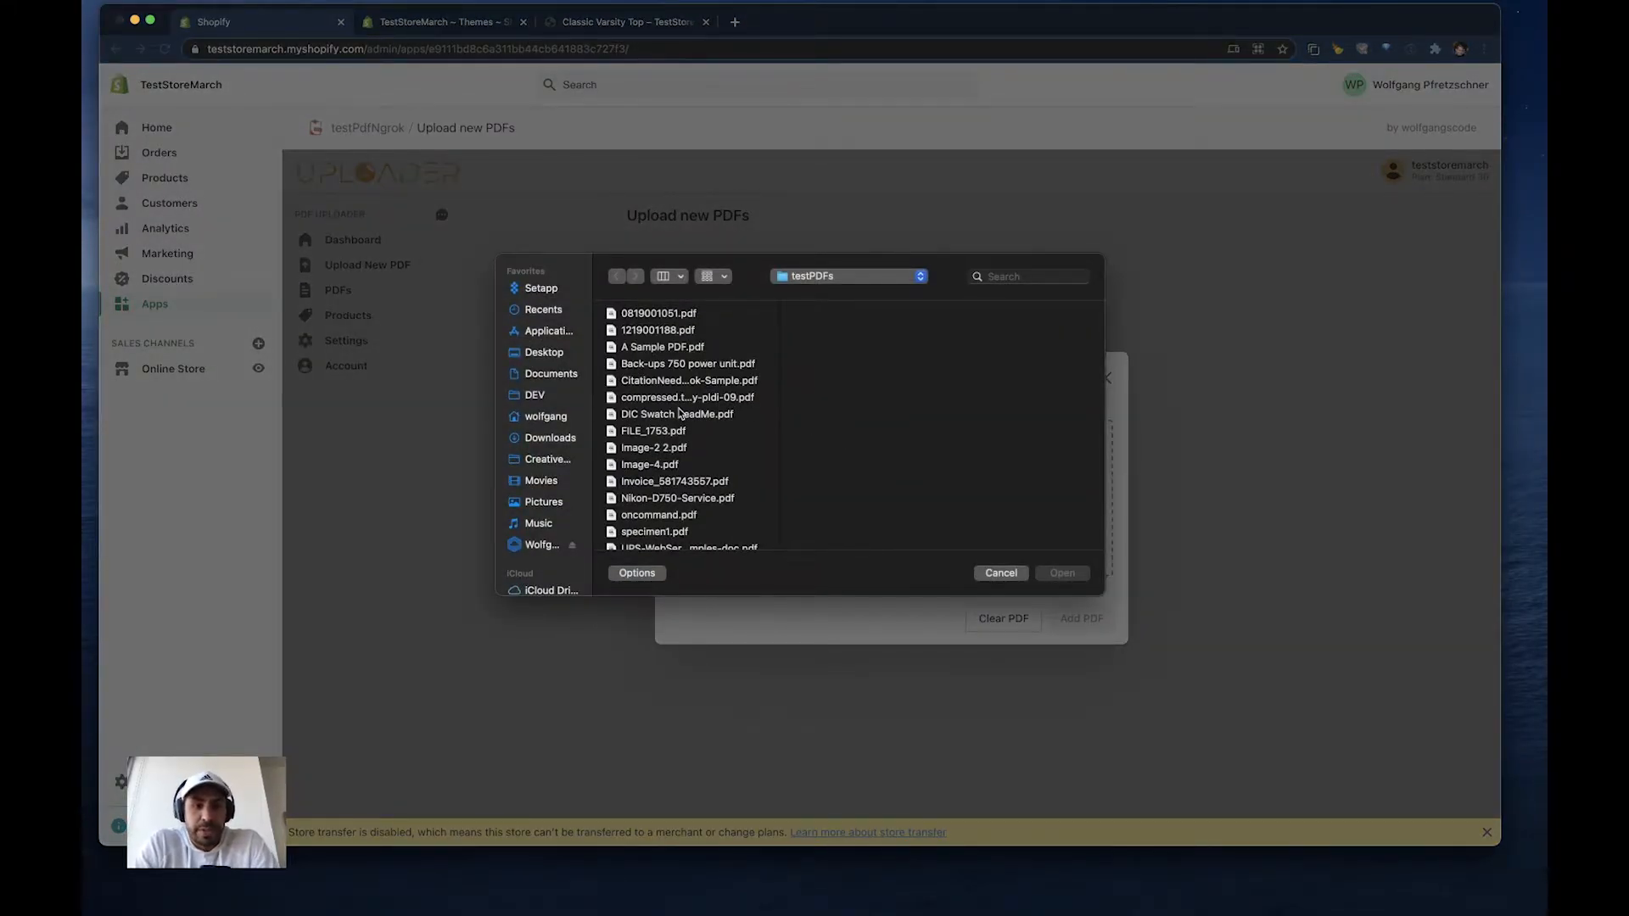
left_click(651, 502)
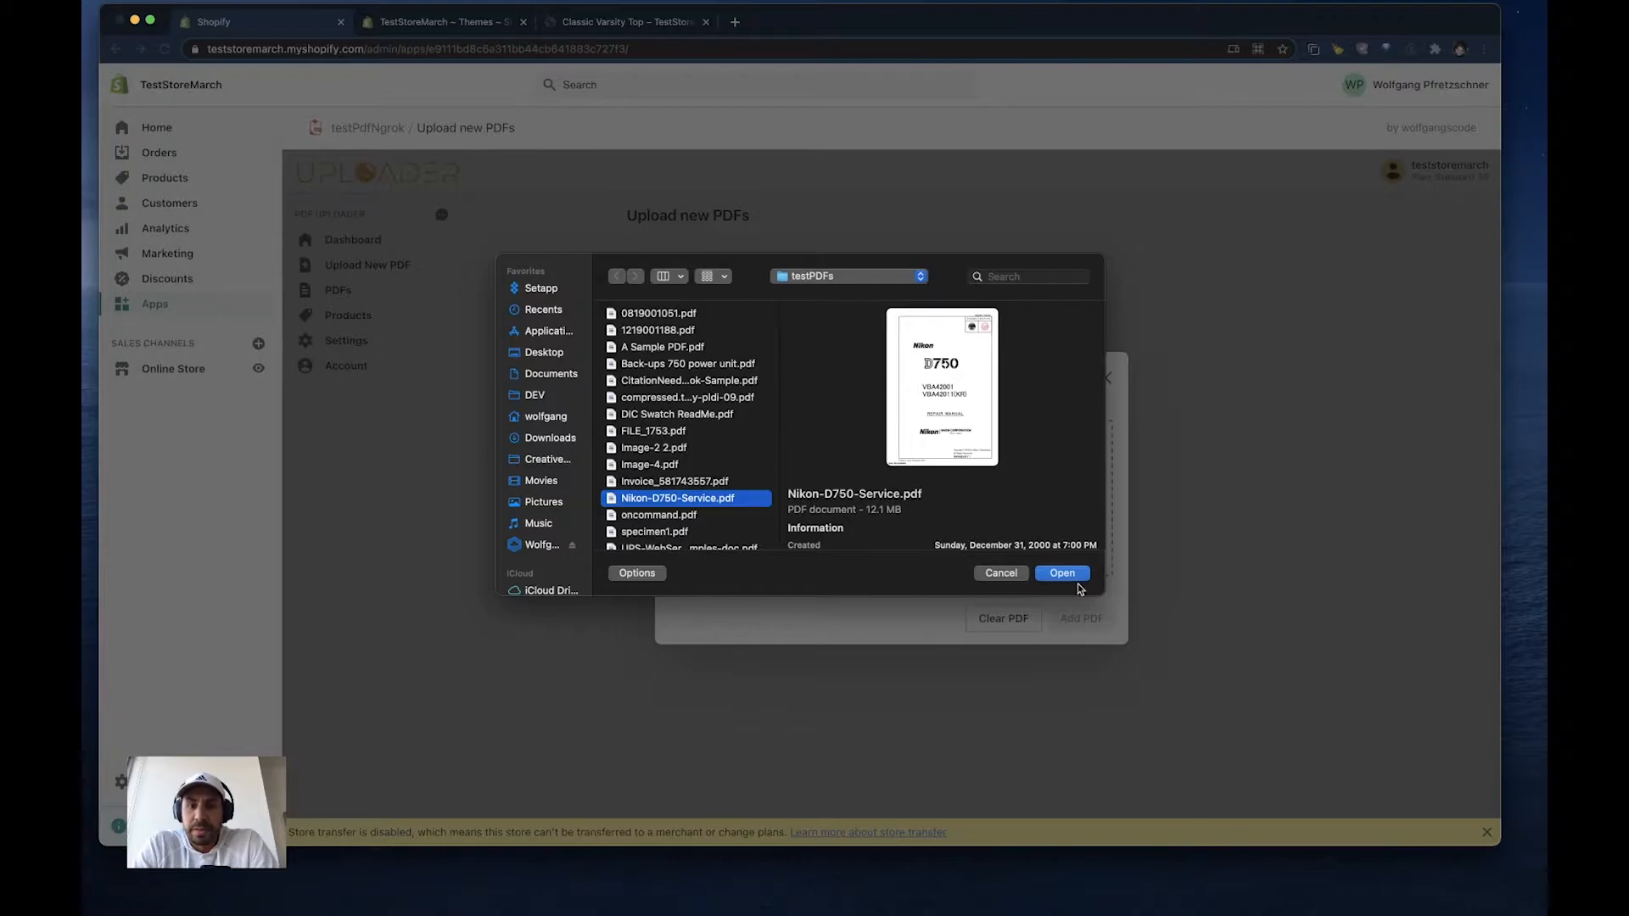
left_click(1068, 575)
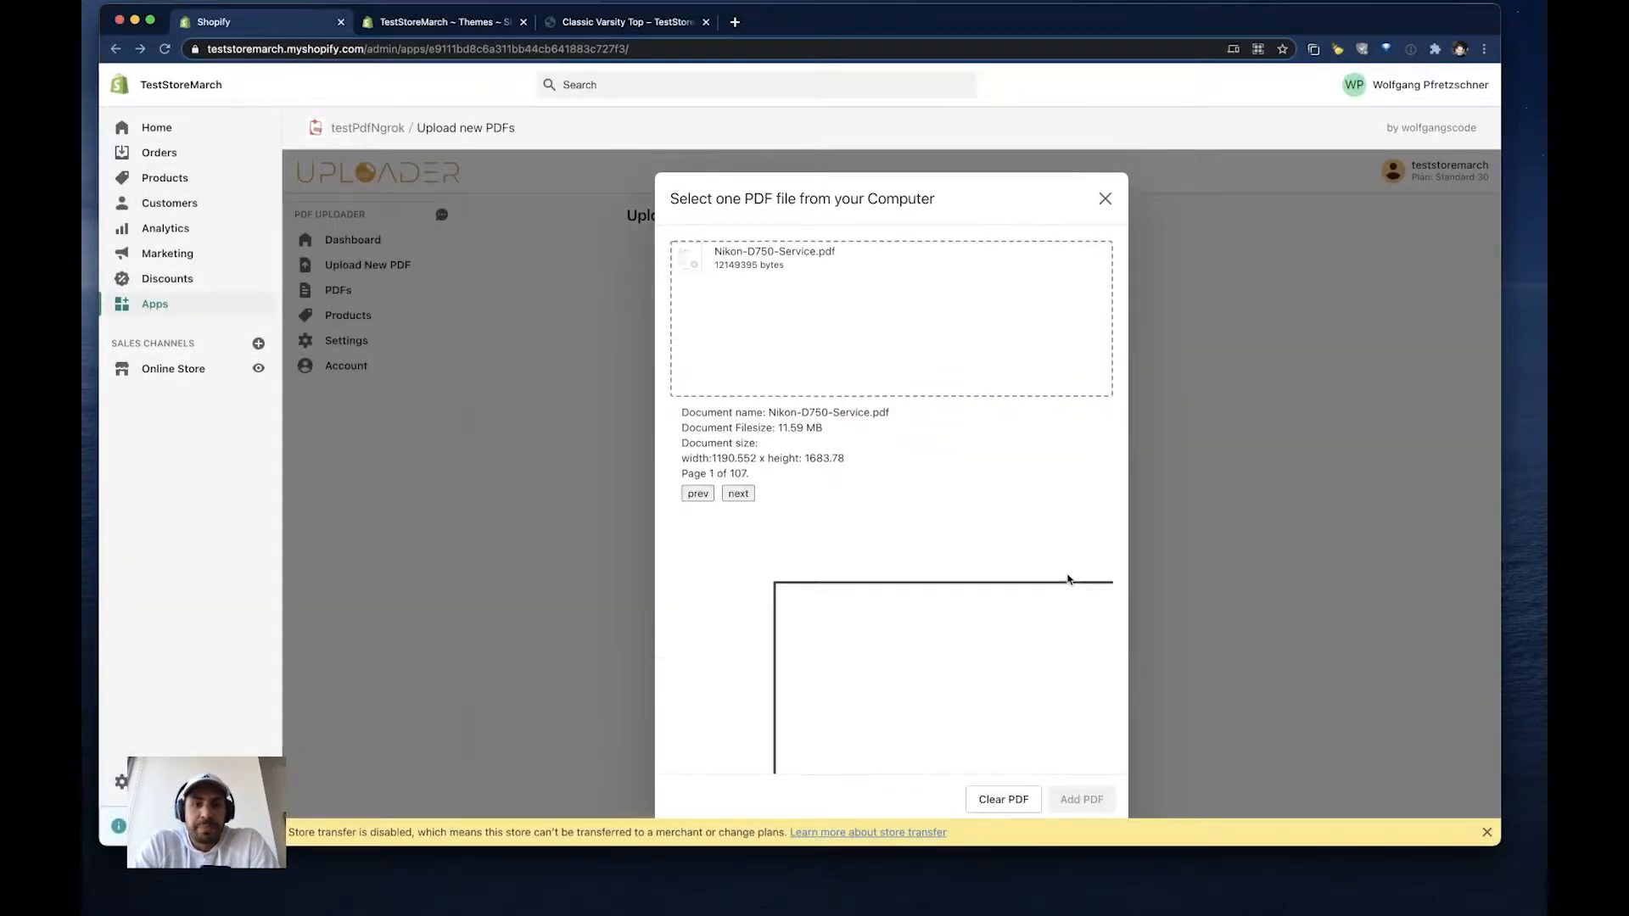
left_click(1080, 800)
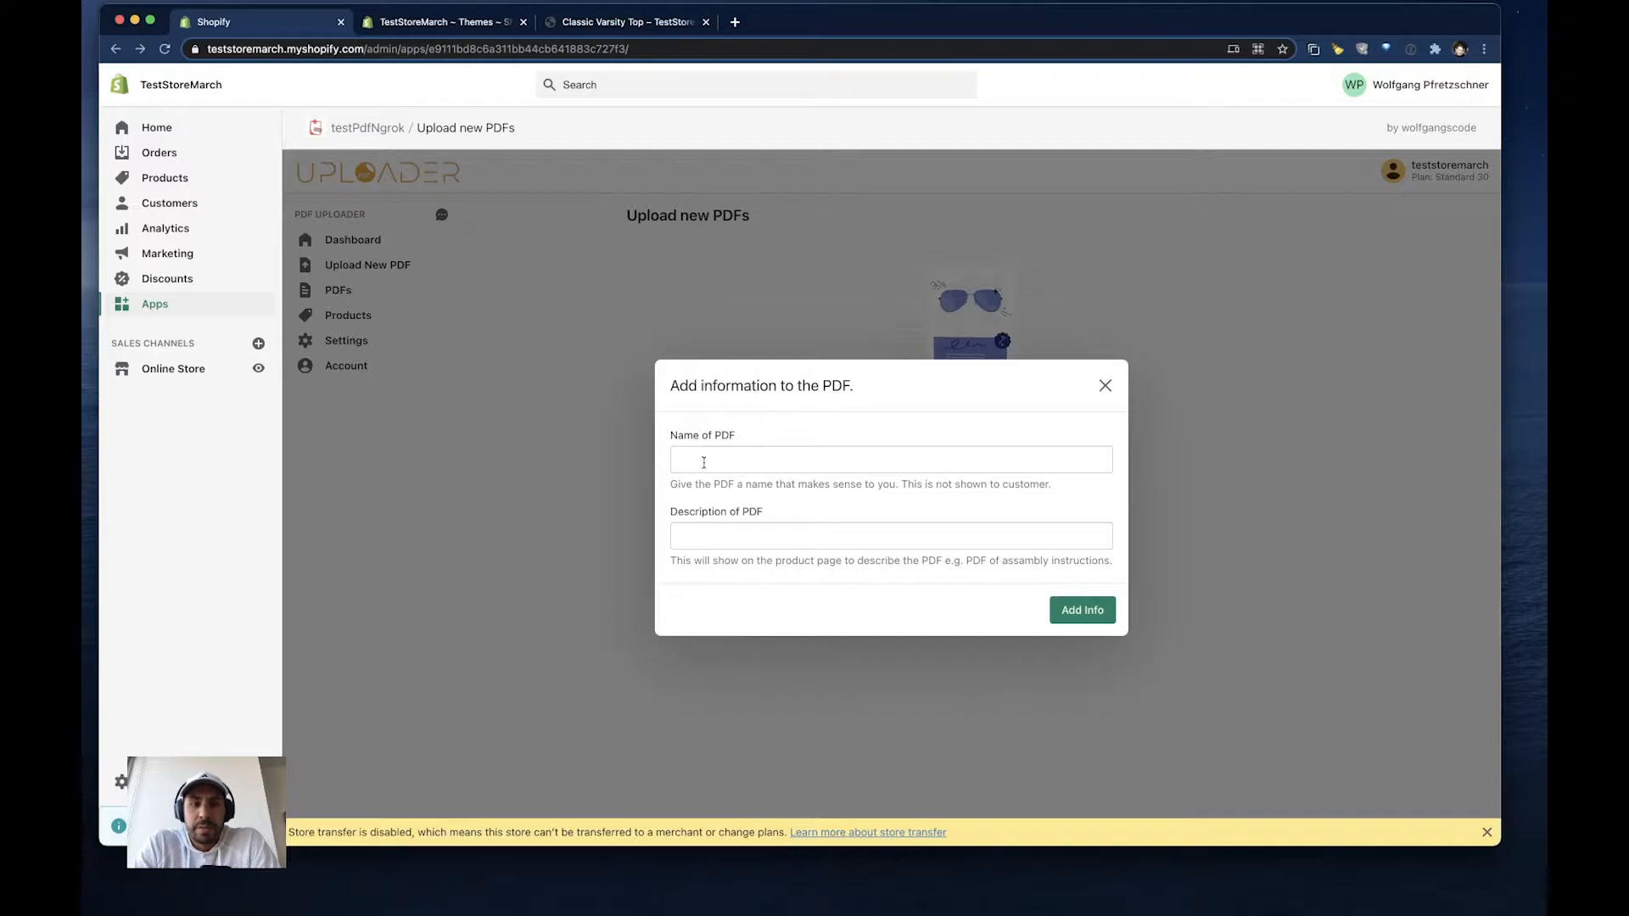
- Name the PDF "nikon manual" with the description "des", submit the information and dismiss the upload message
left_click(703, 462)
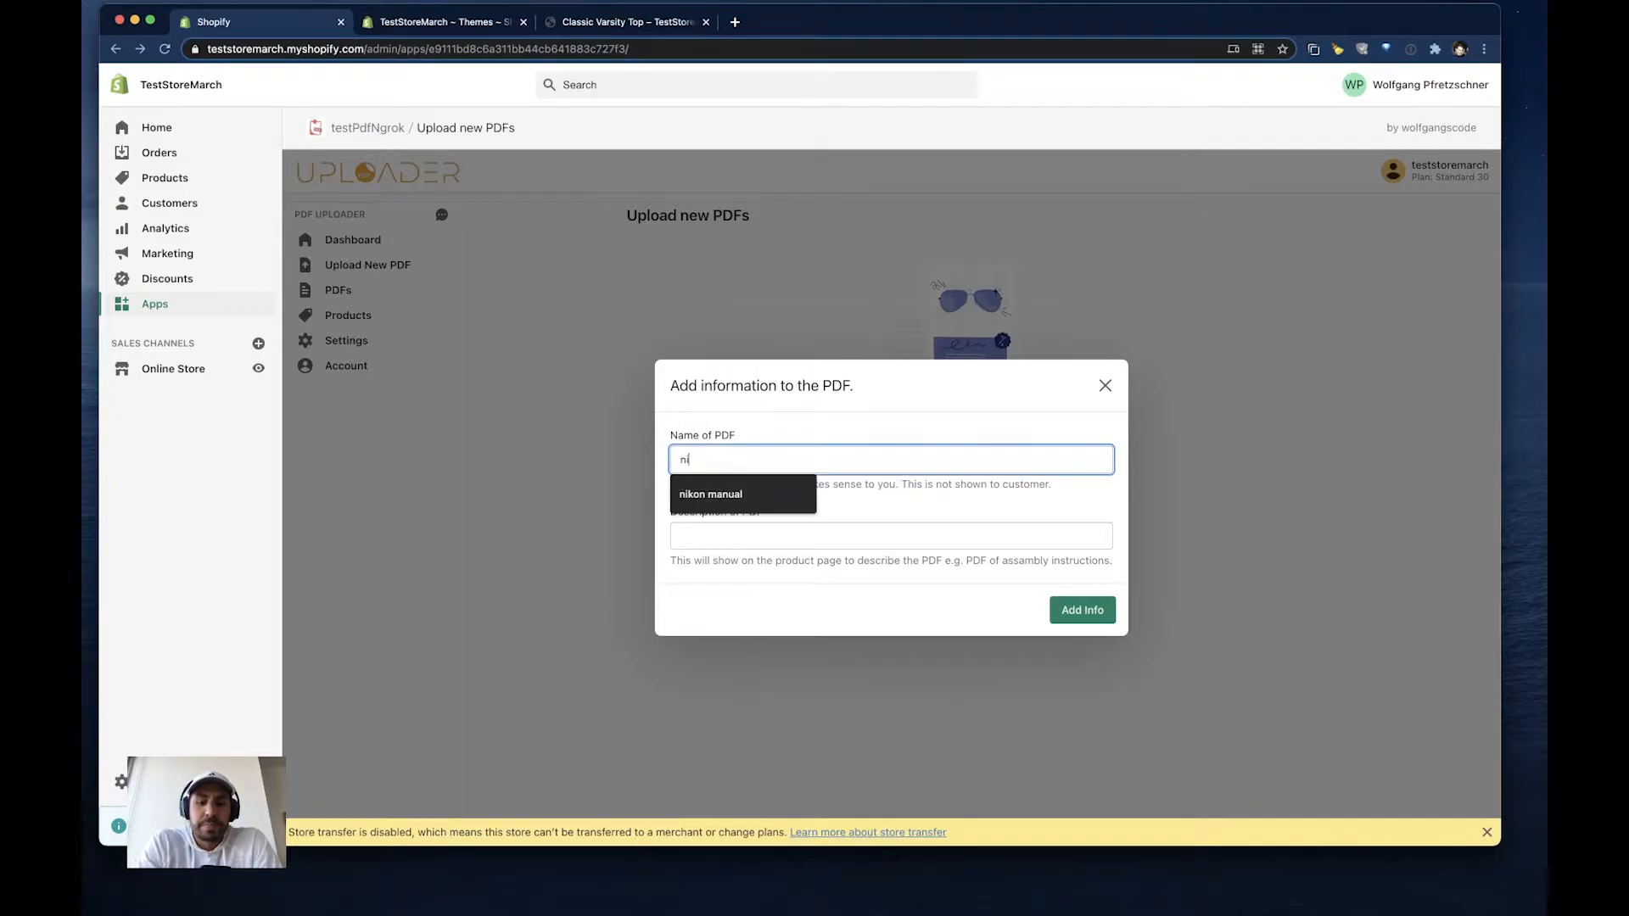
type("nikon man")
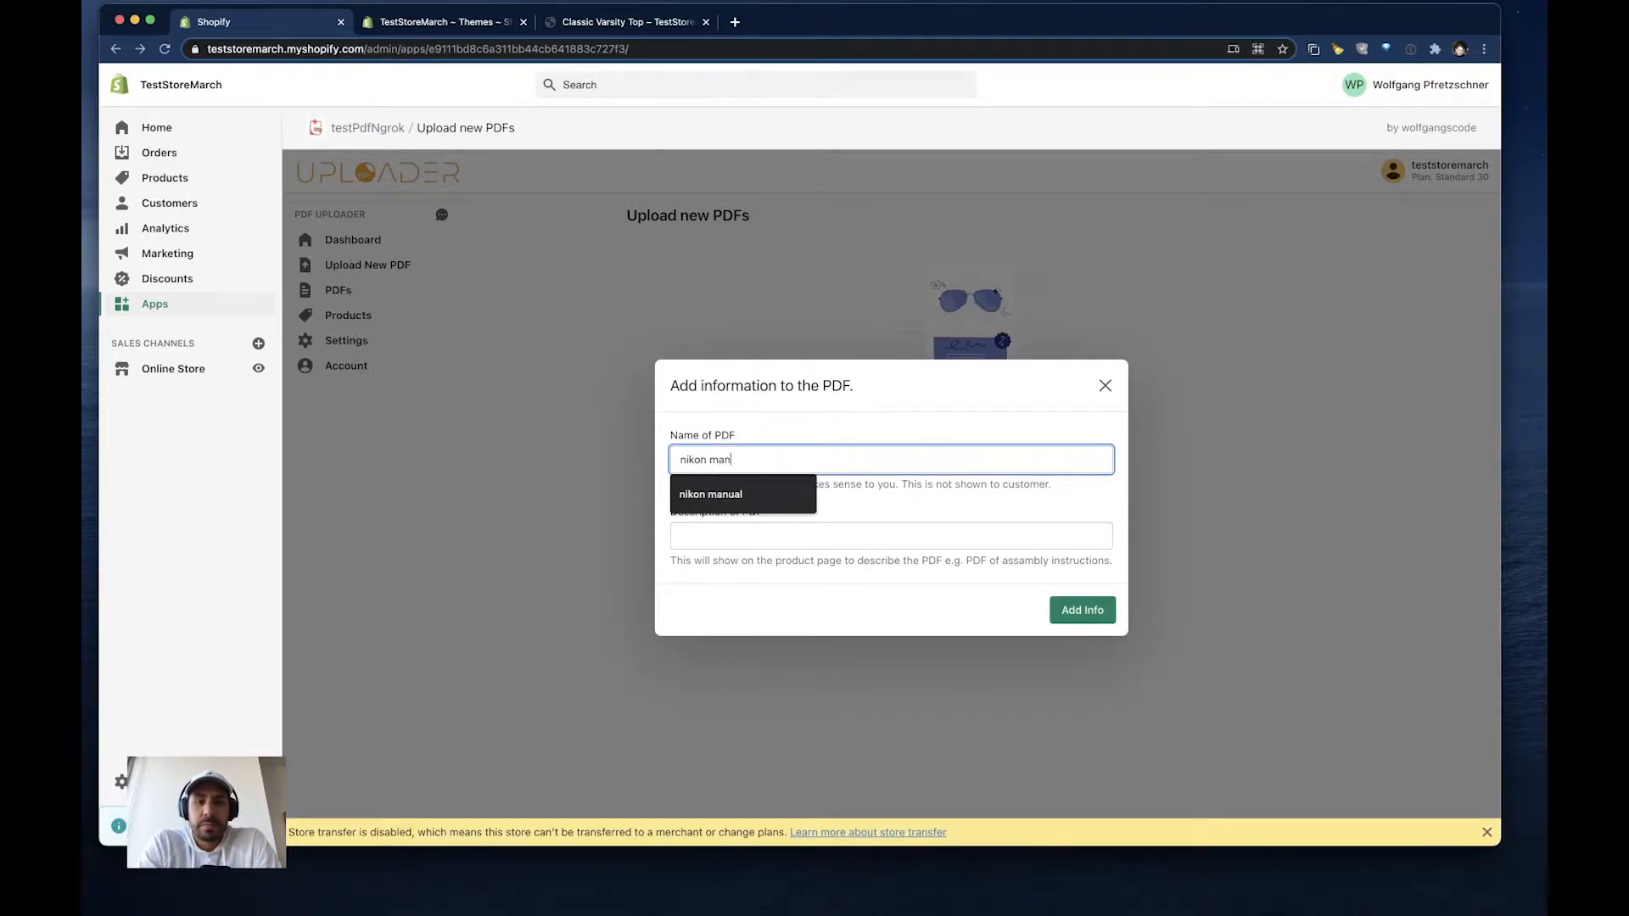
type("ual")
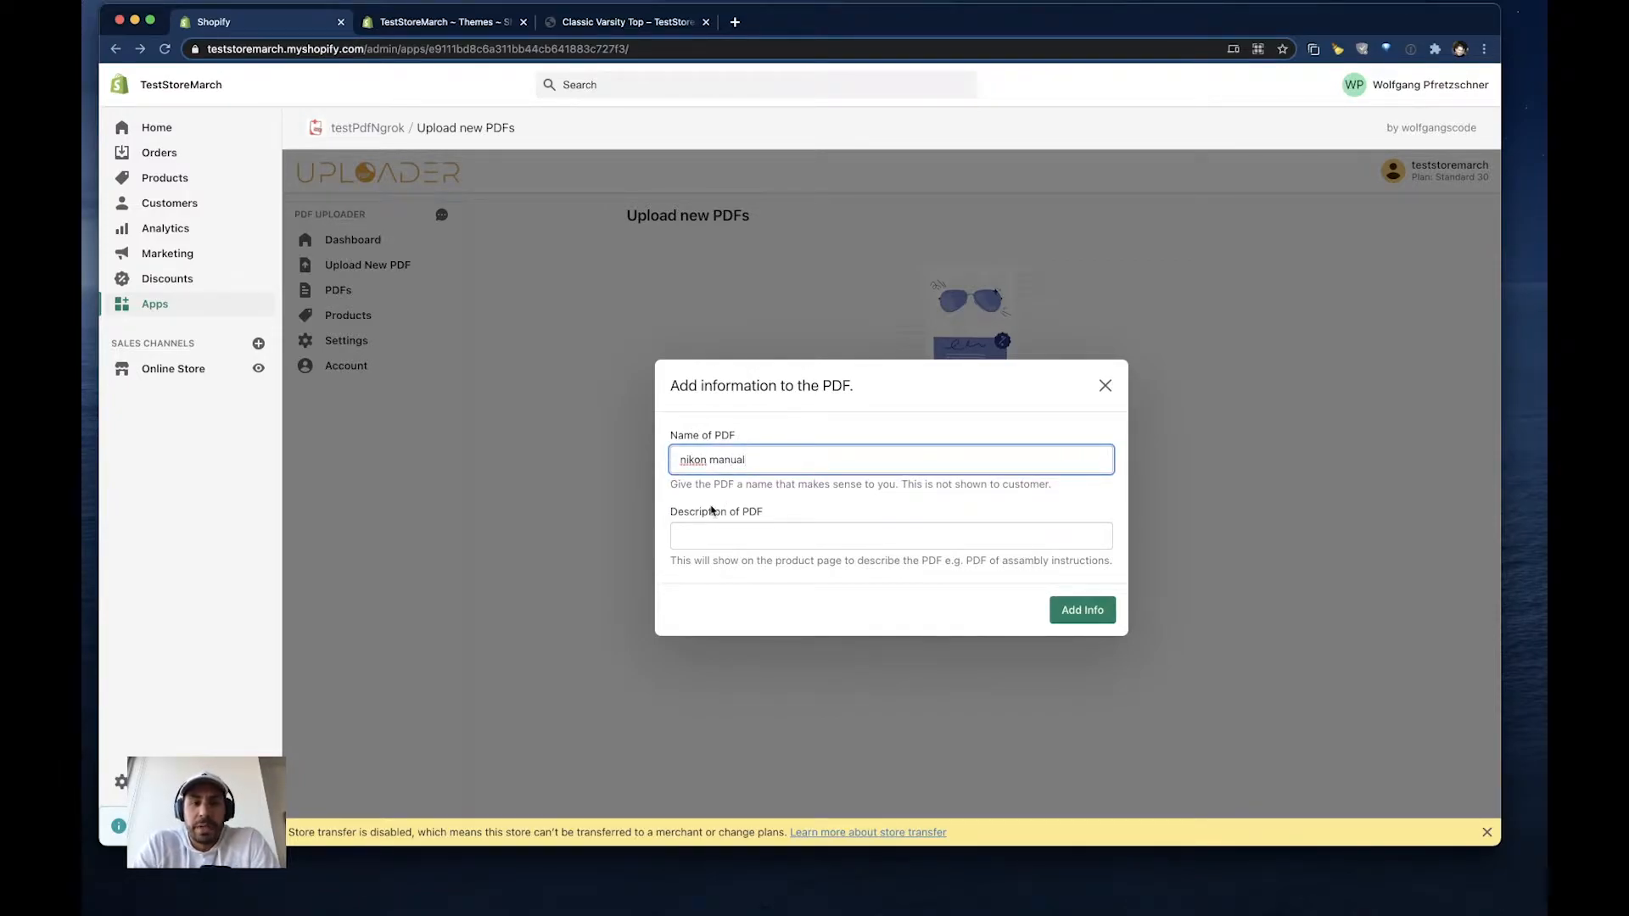
left_click(705, 537)
type("des")
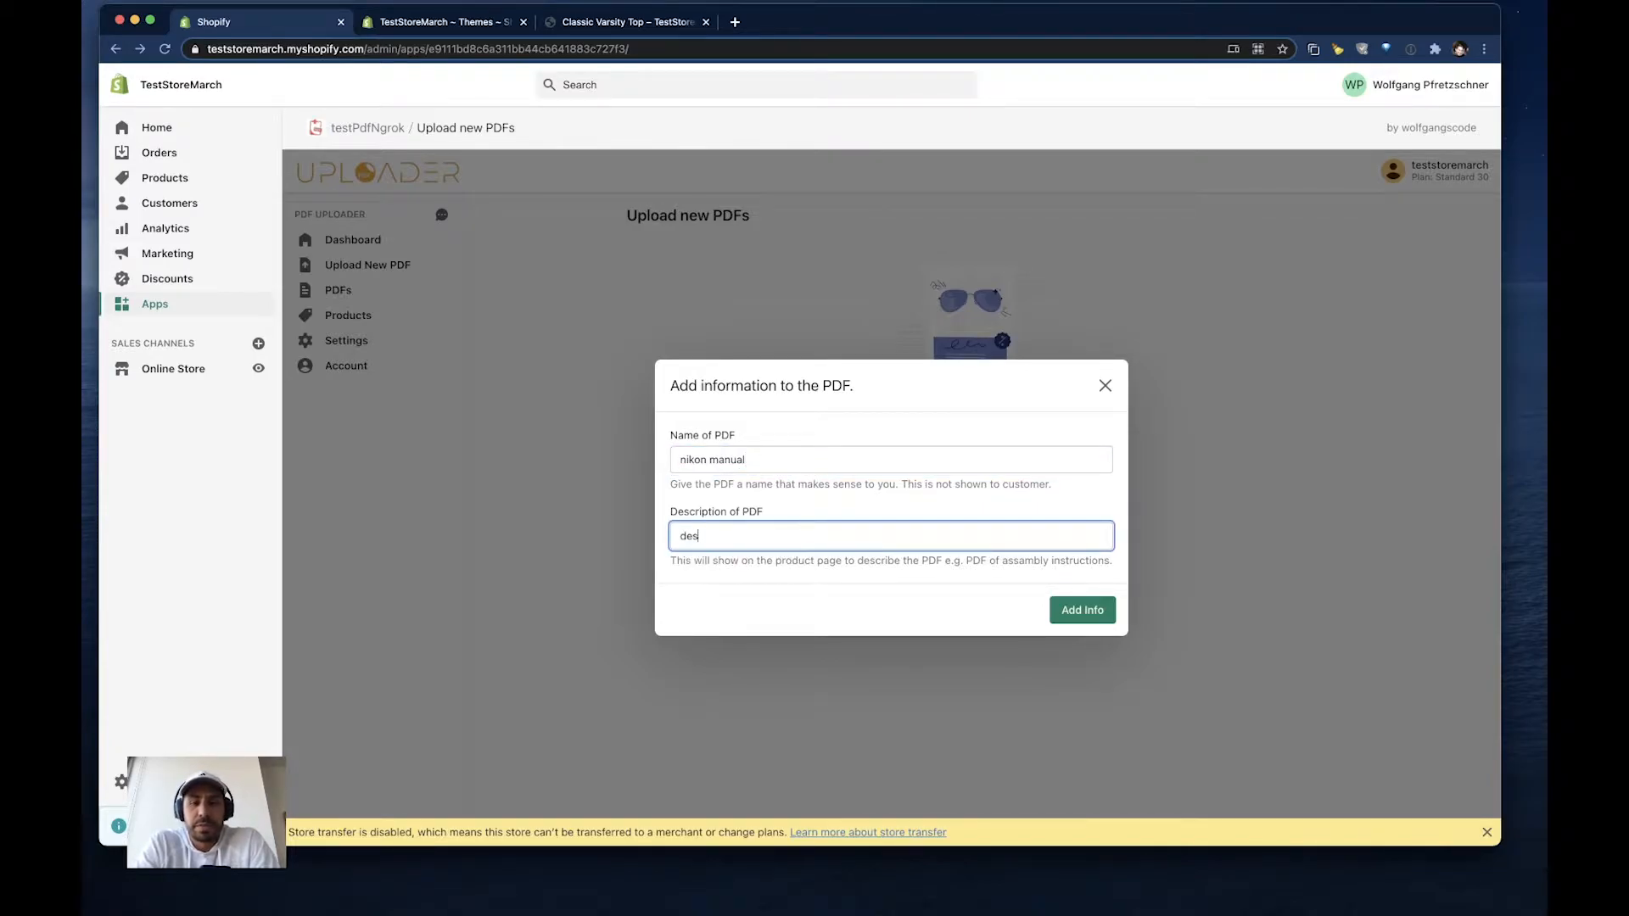
left_click(1063, 600)
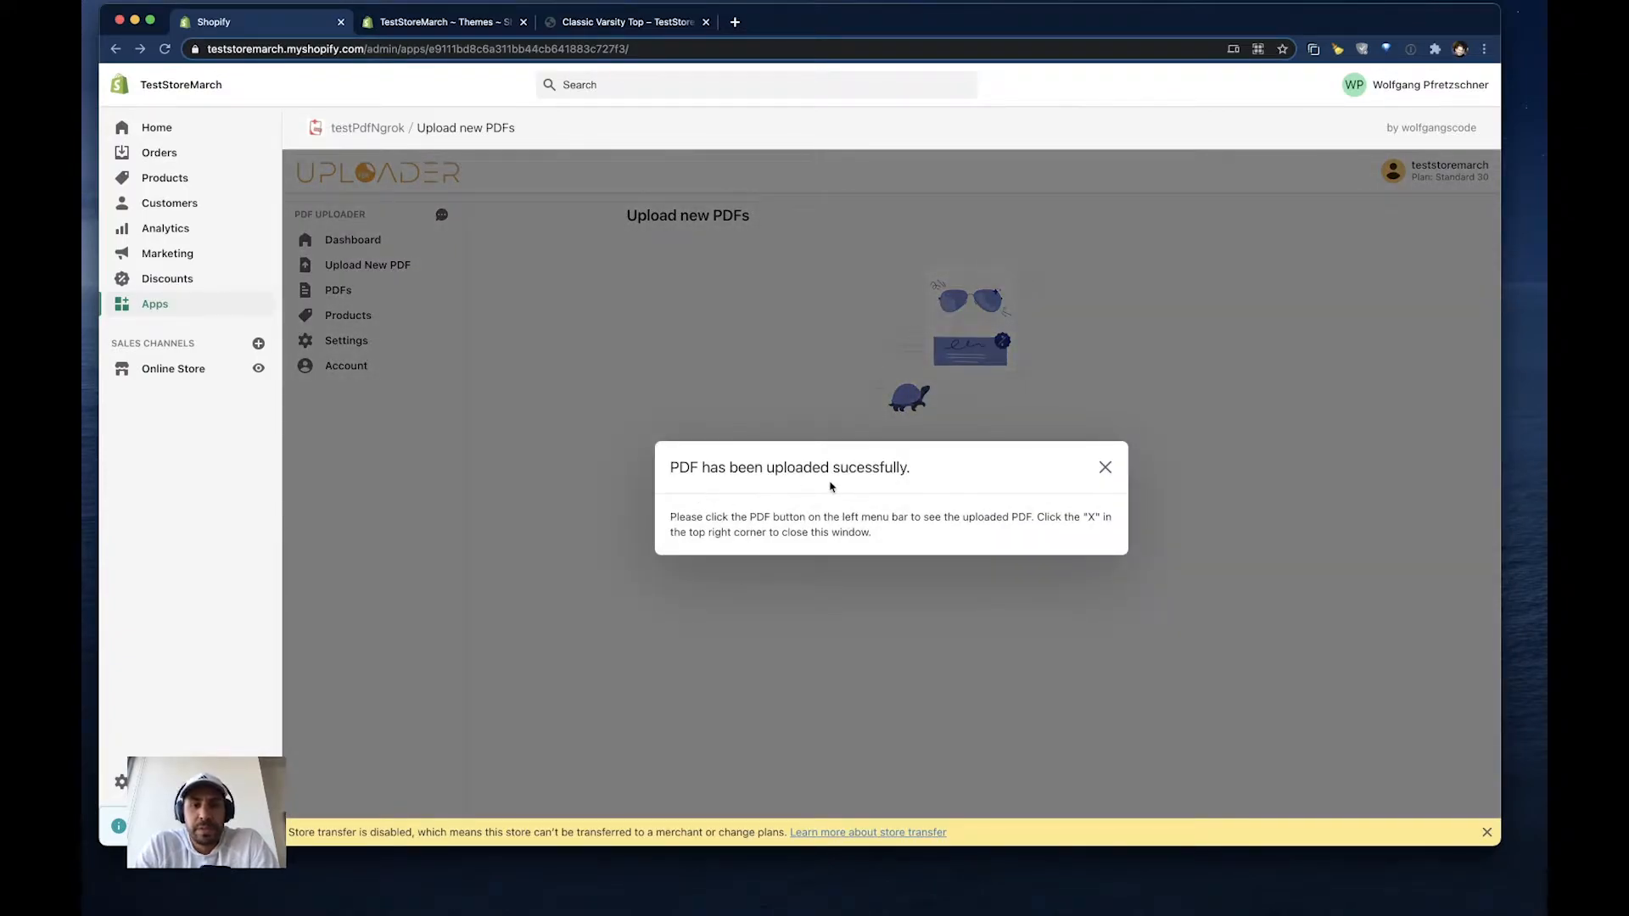
left_click(1106, 469)
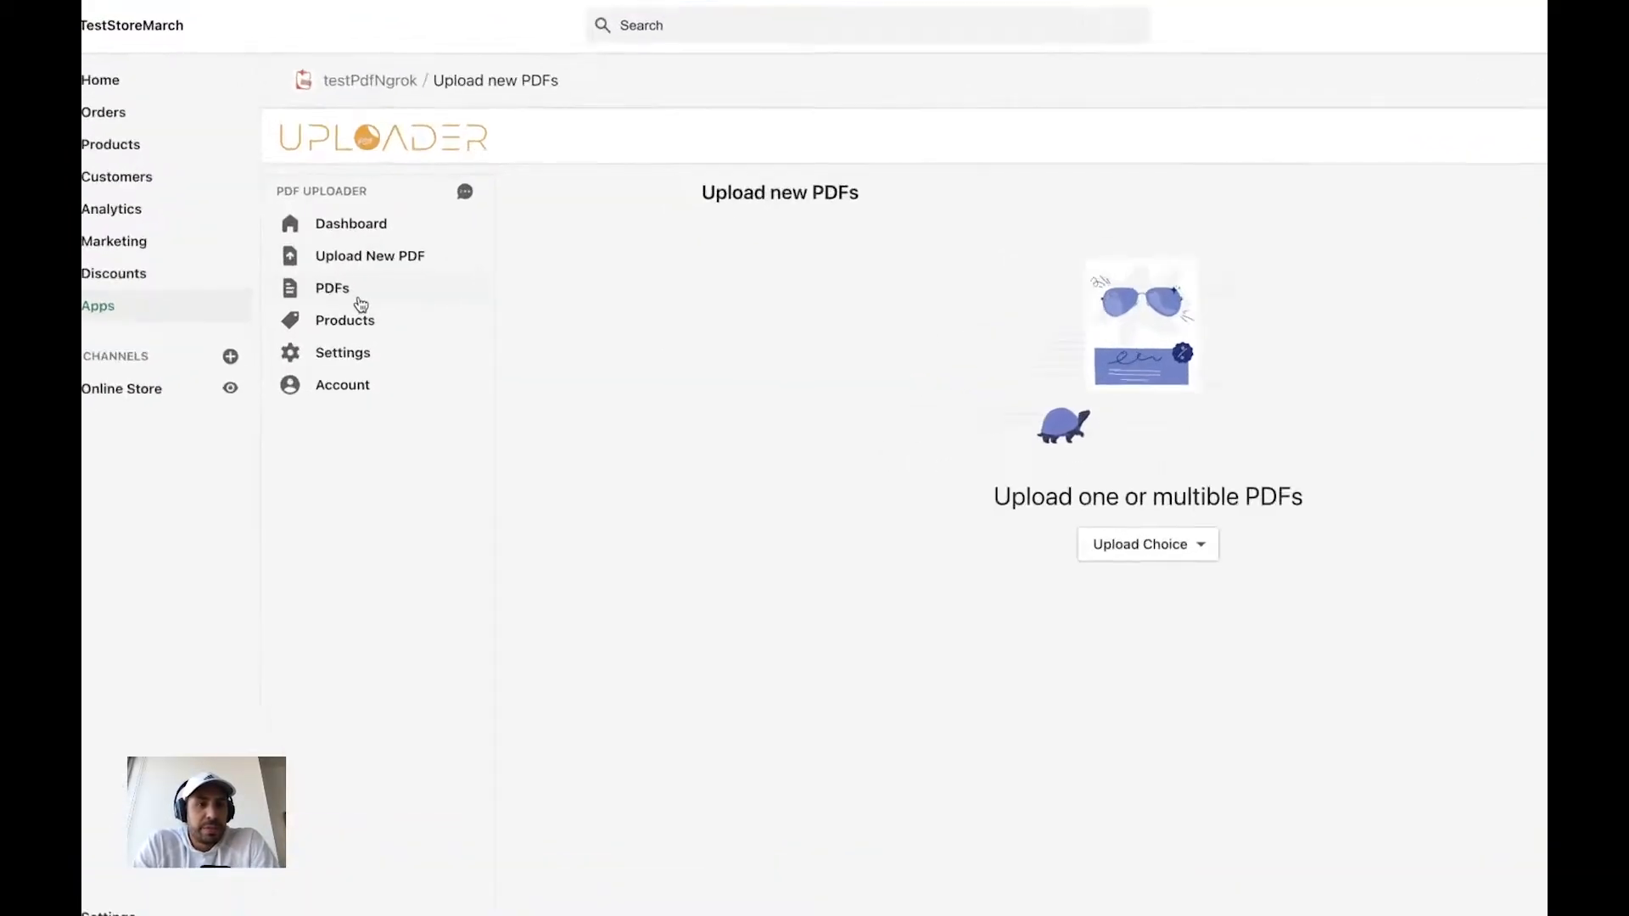
- Copy the inline-text code of the nikon manual from the list of uploaded PDFs and dismiss the store transfer notice
left_click(341, 296)
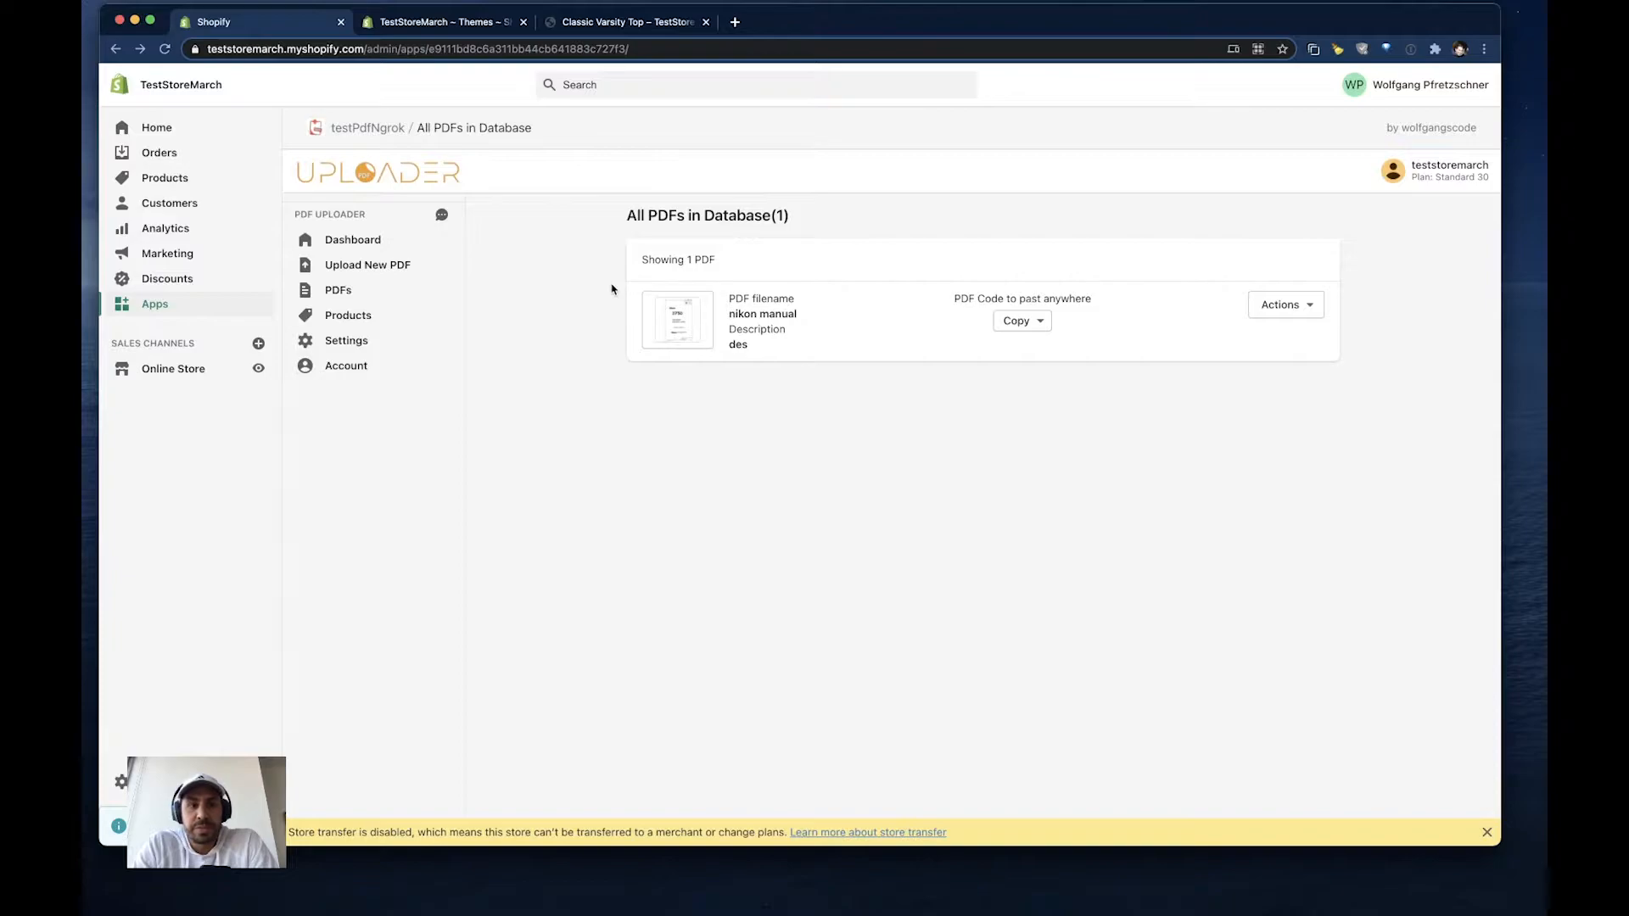
left_click(1035, 328)
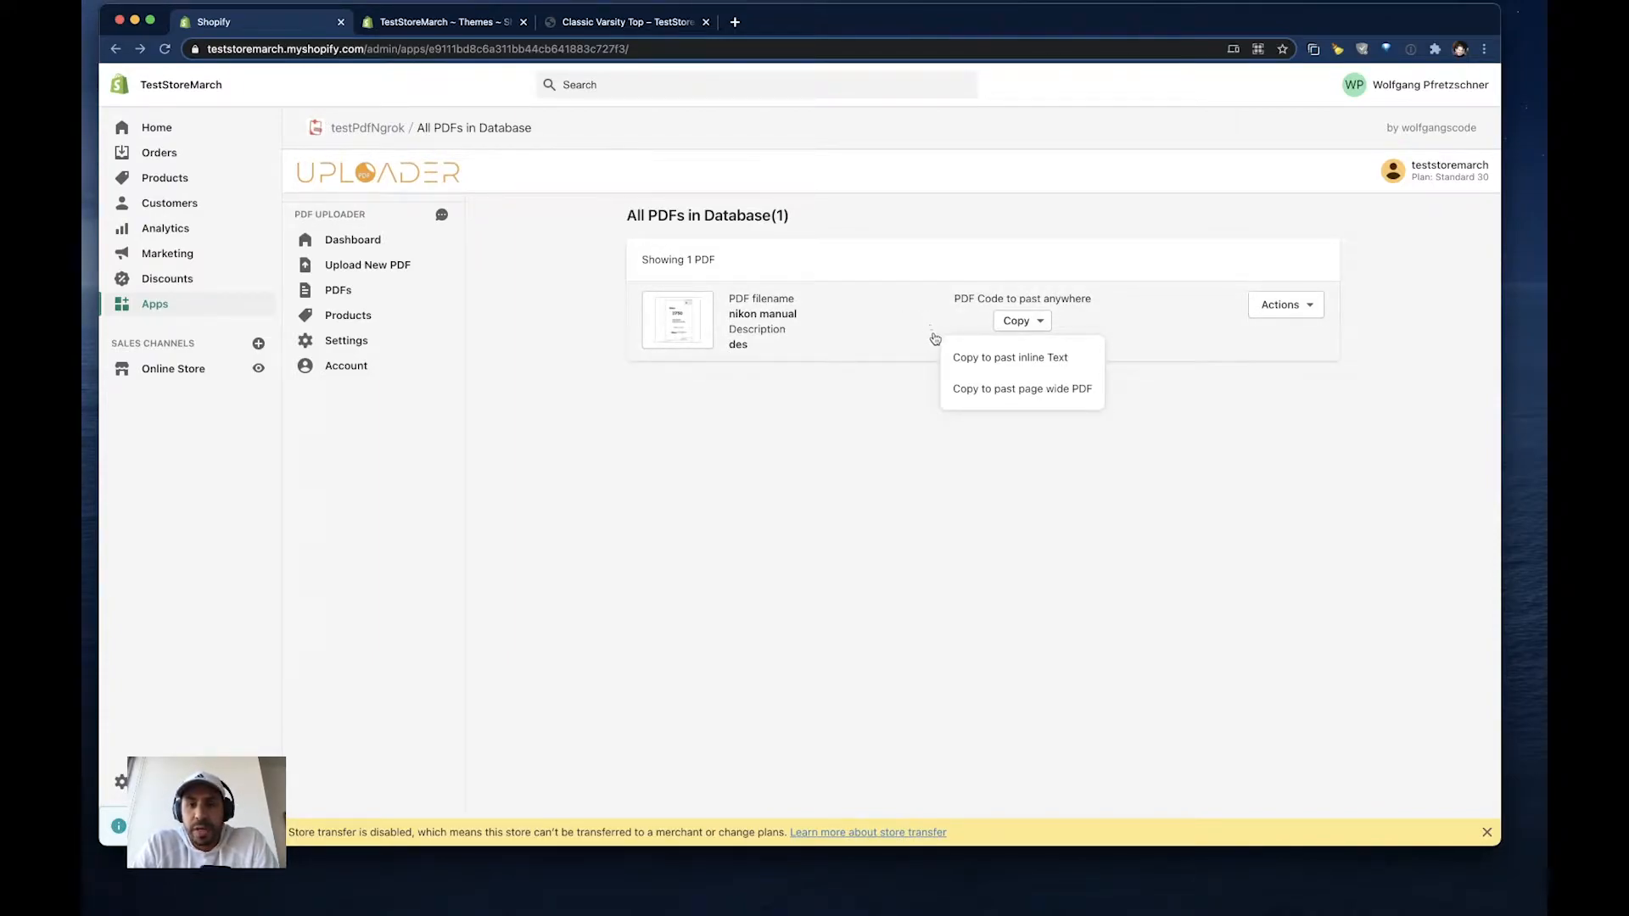
left_click(995, 362)
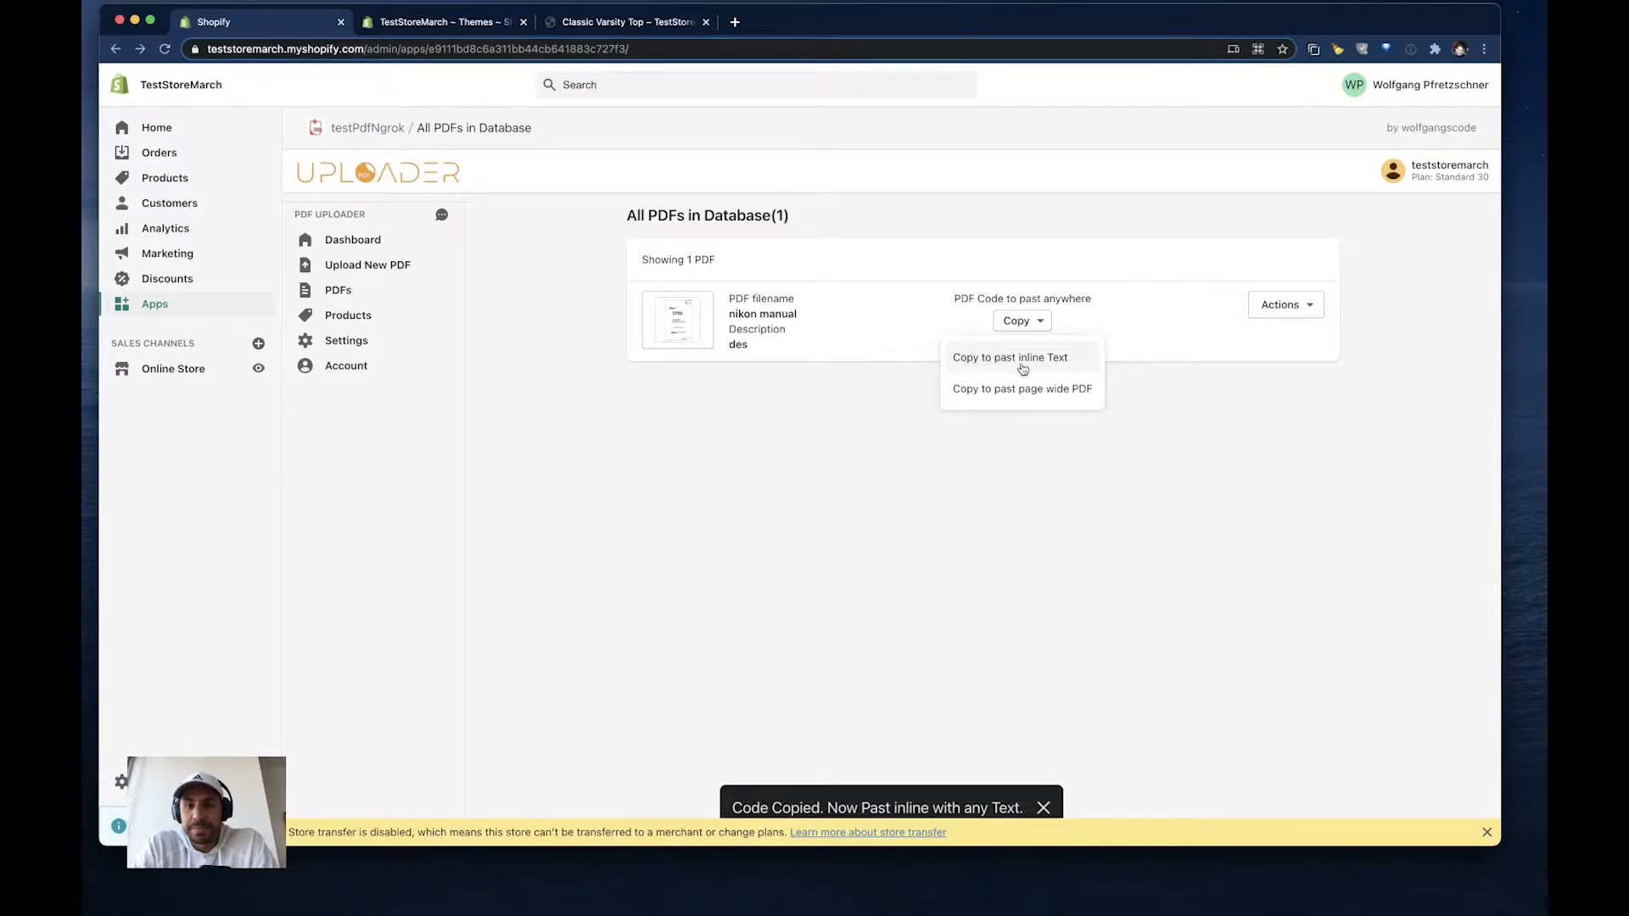
left_click(1487, 832)
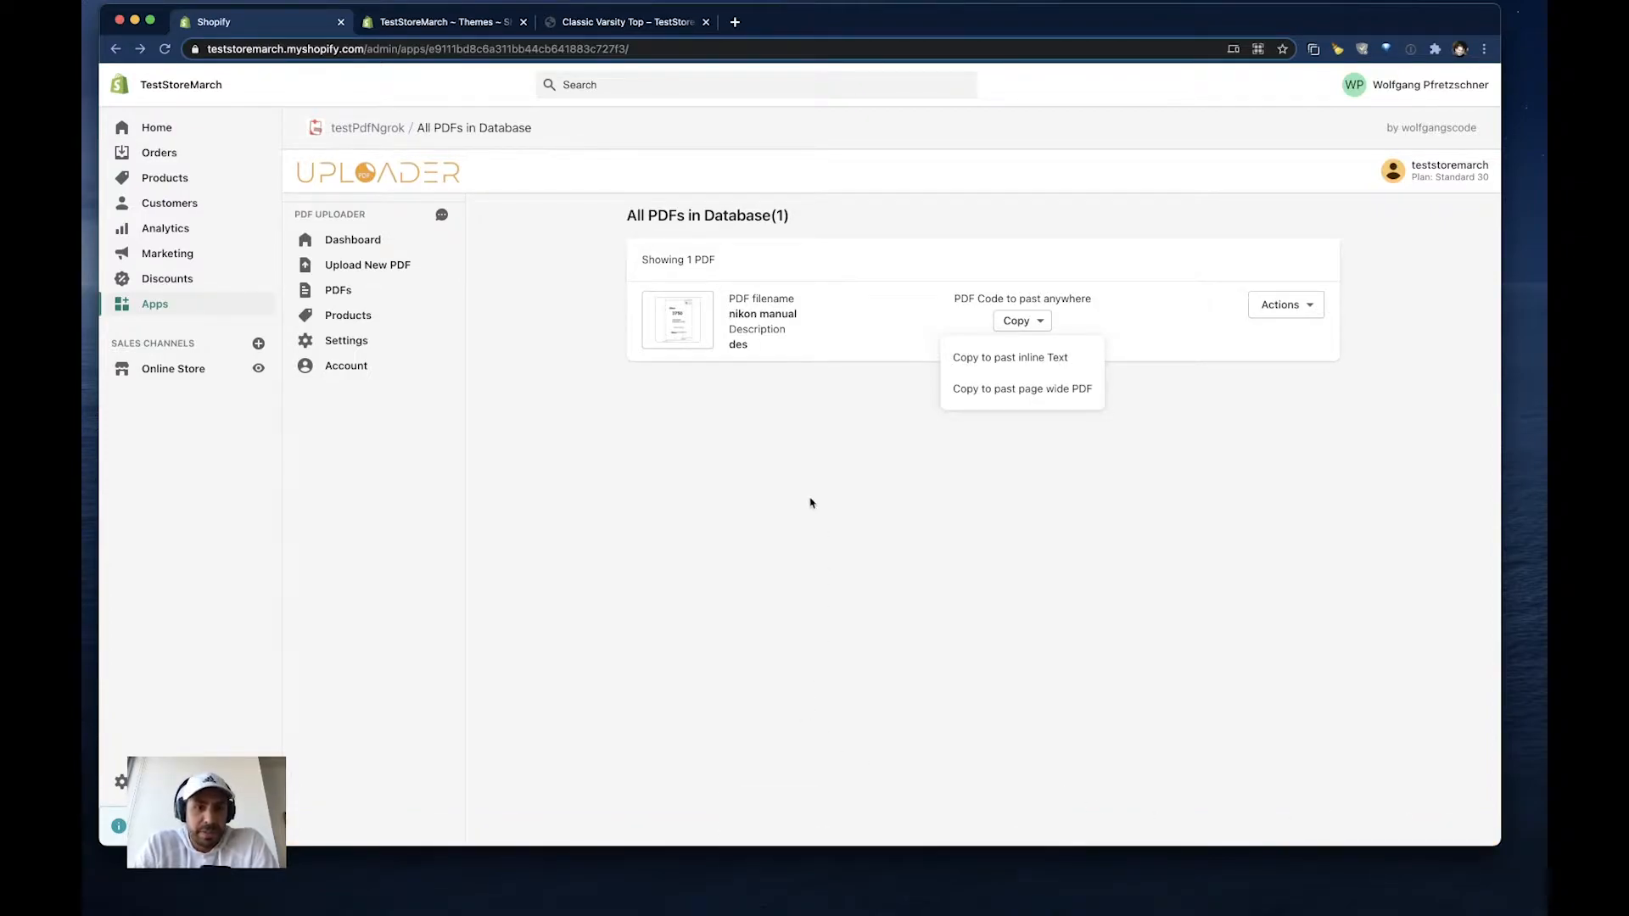
- Paste the code #nikon manual# after "Womens" in the Classic Varsity Top product description and save the product
left_click(421, 28)
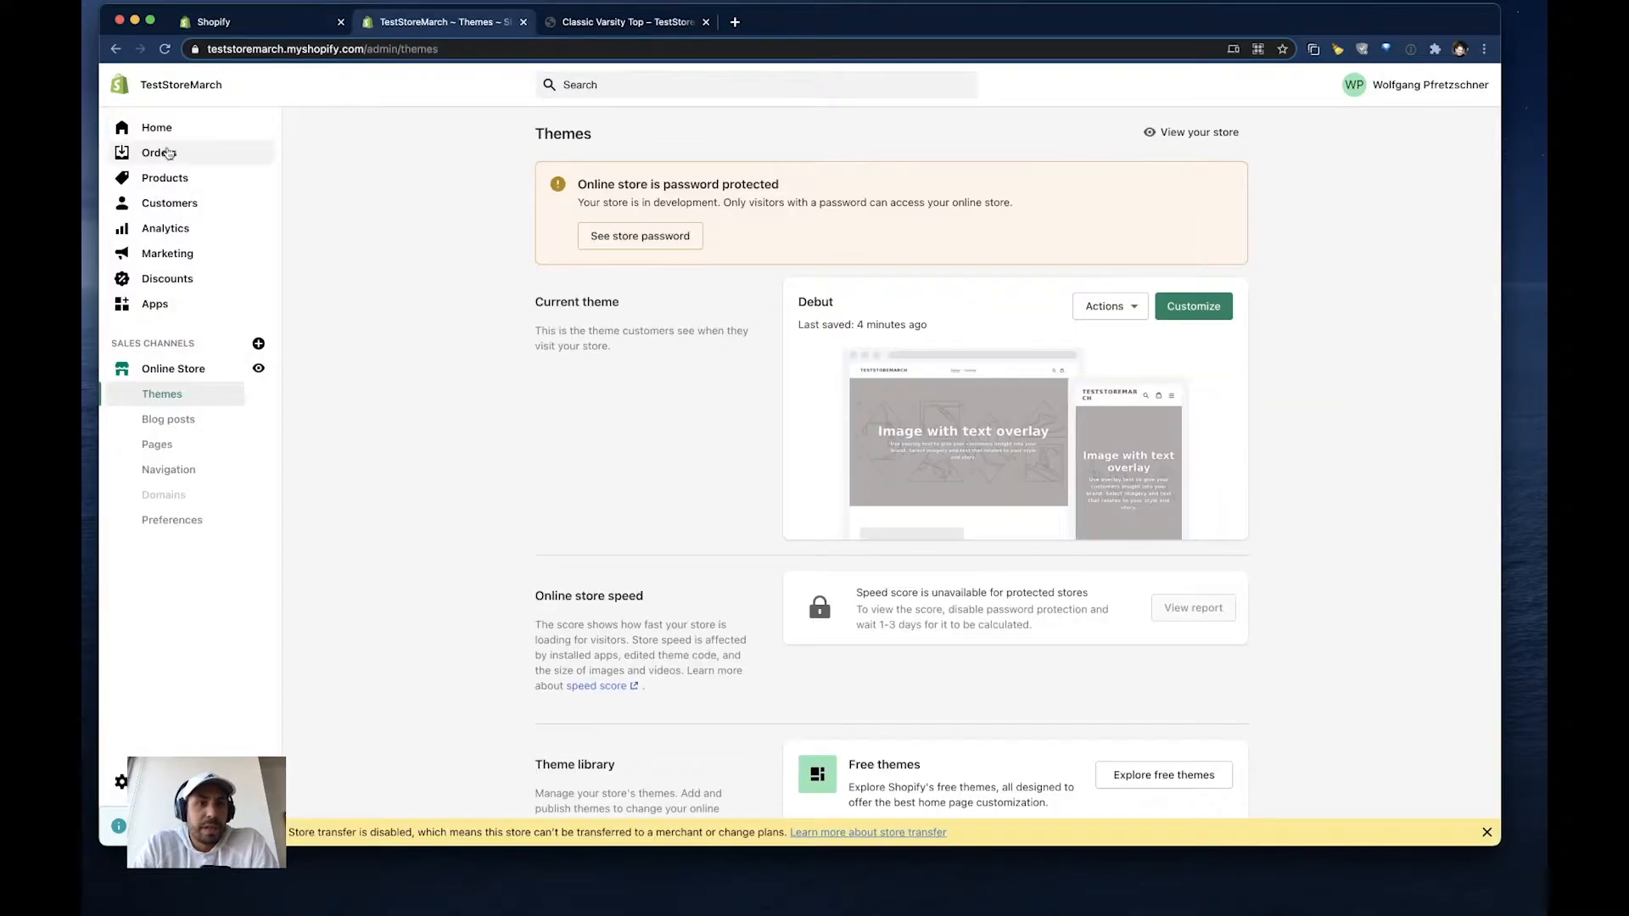
left_click(157, 179)
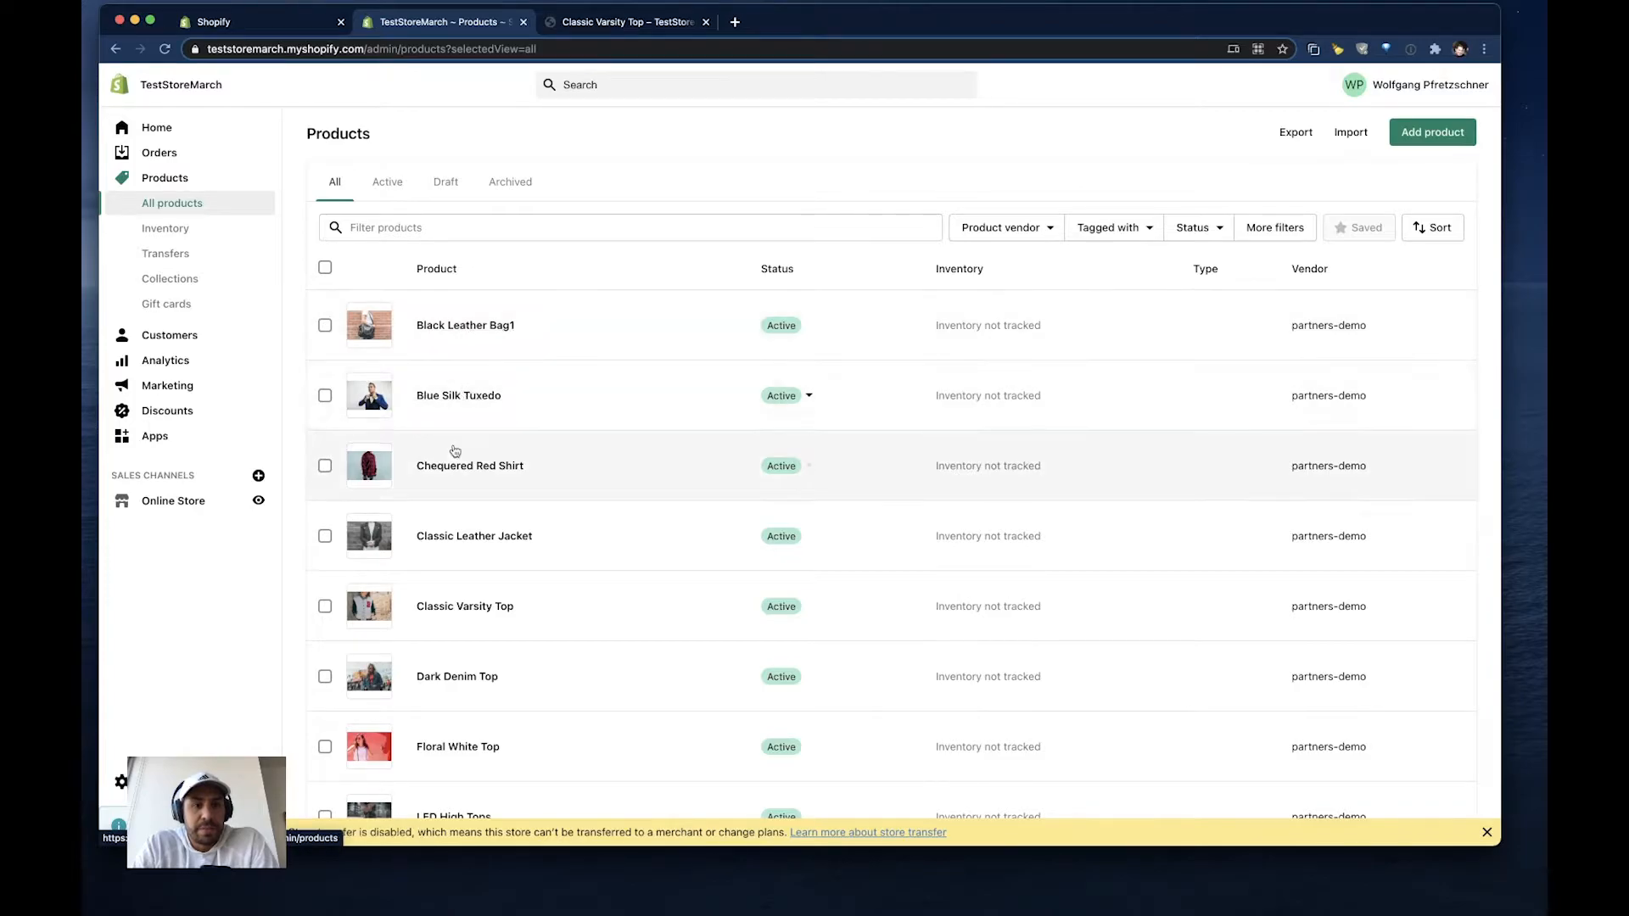
left_click(465, 607)
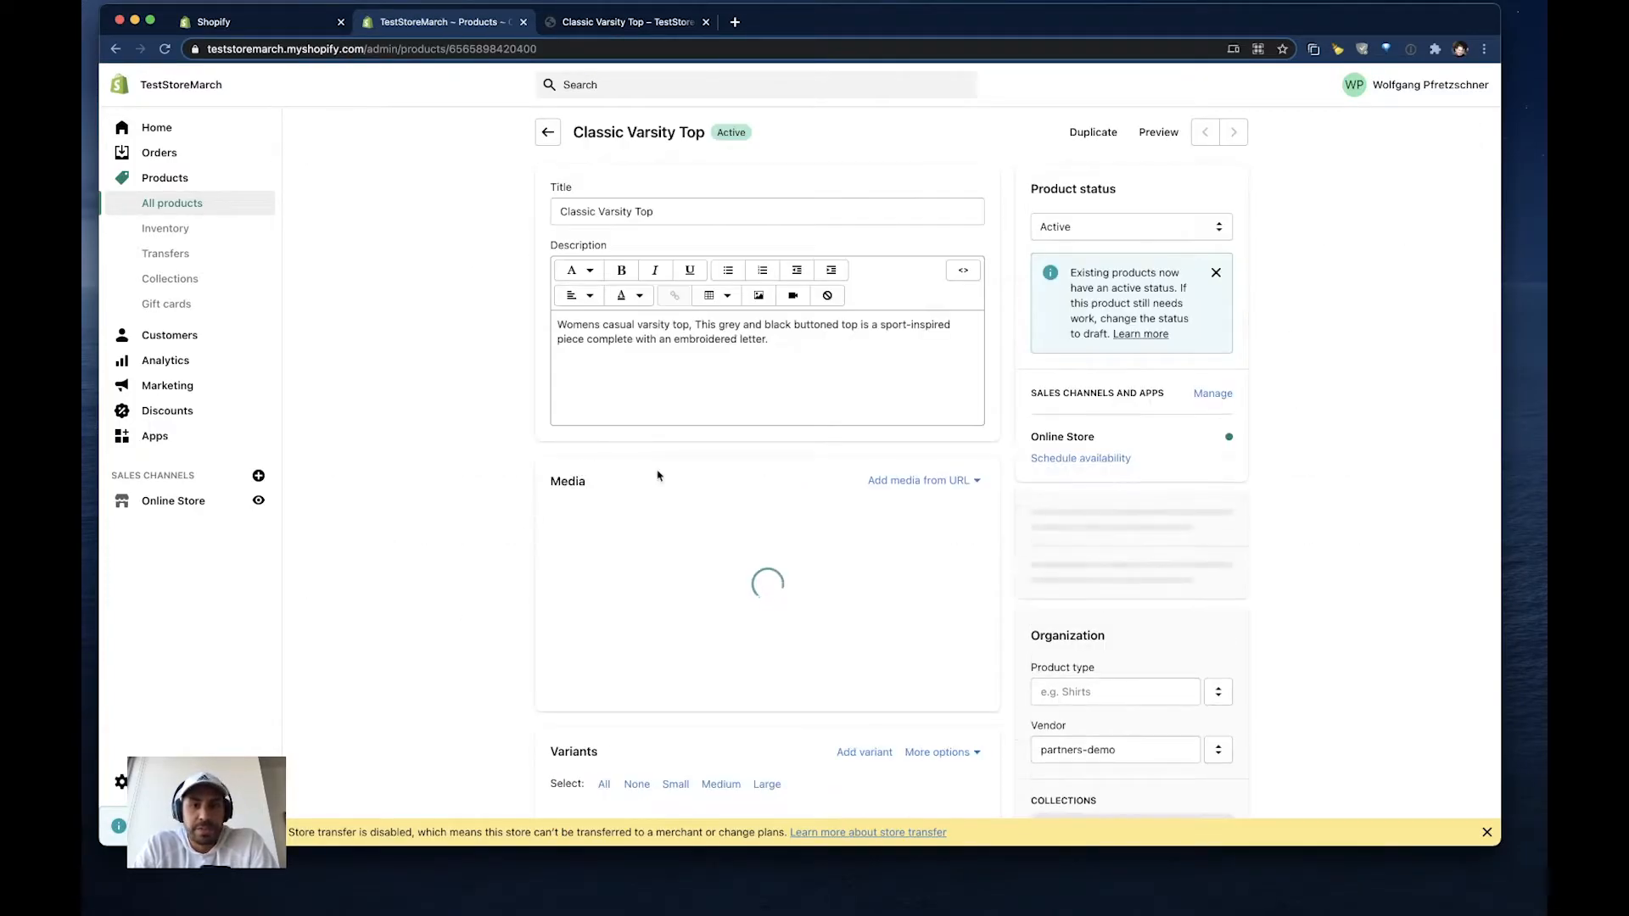
left_click(602, 327)
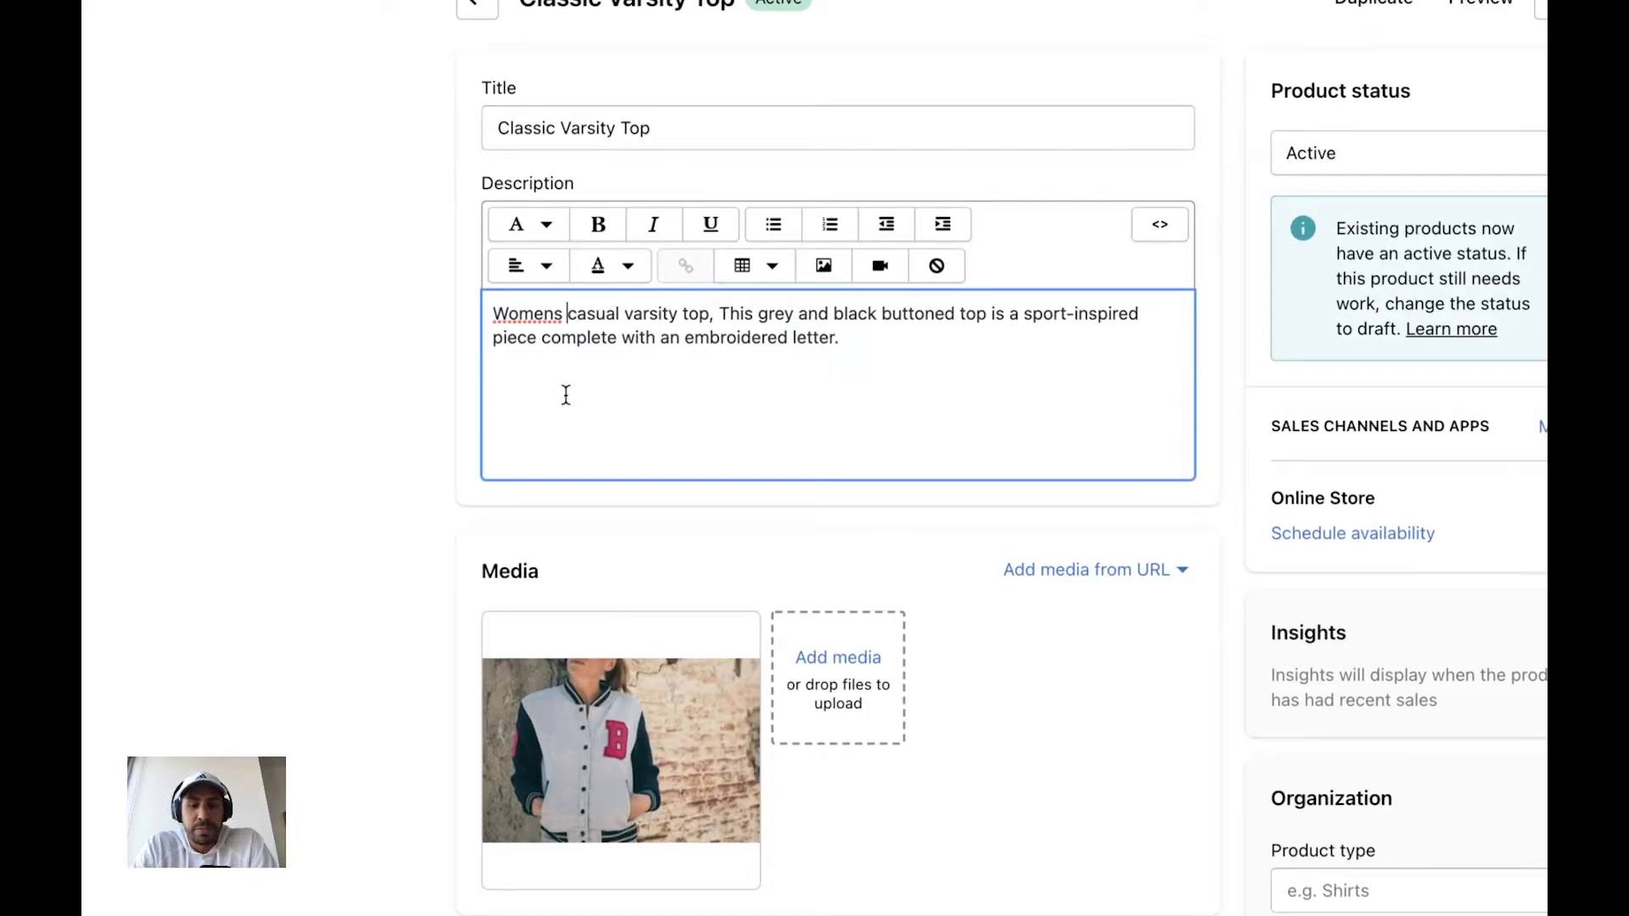
key("super+v")
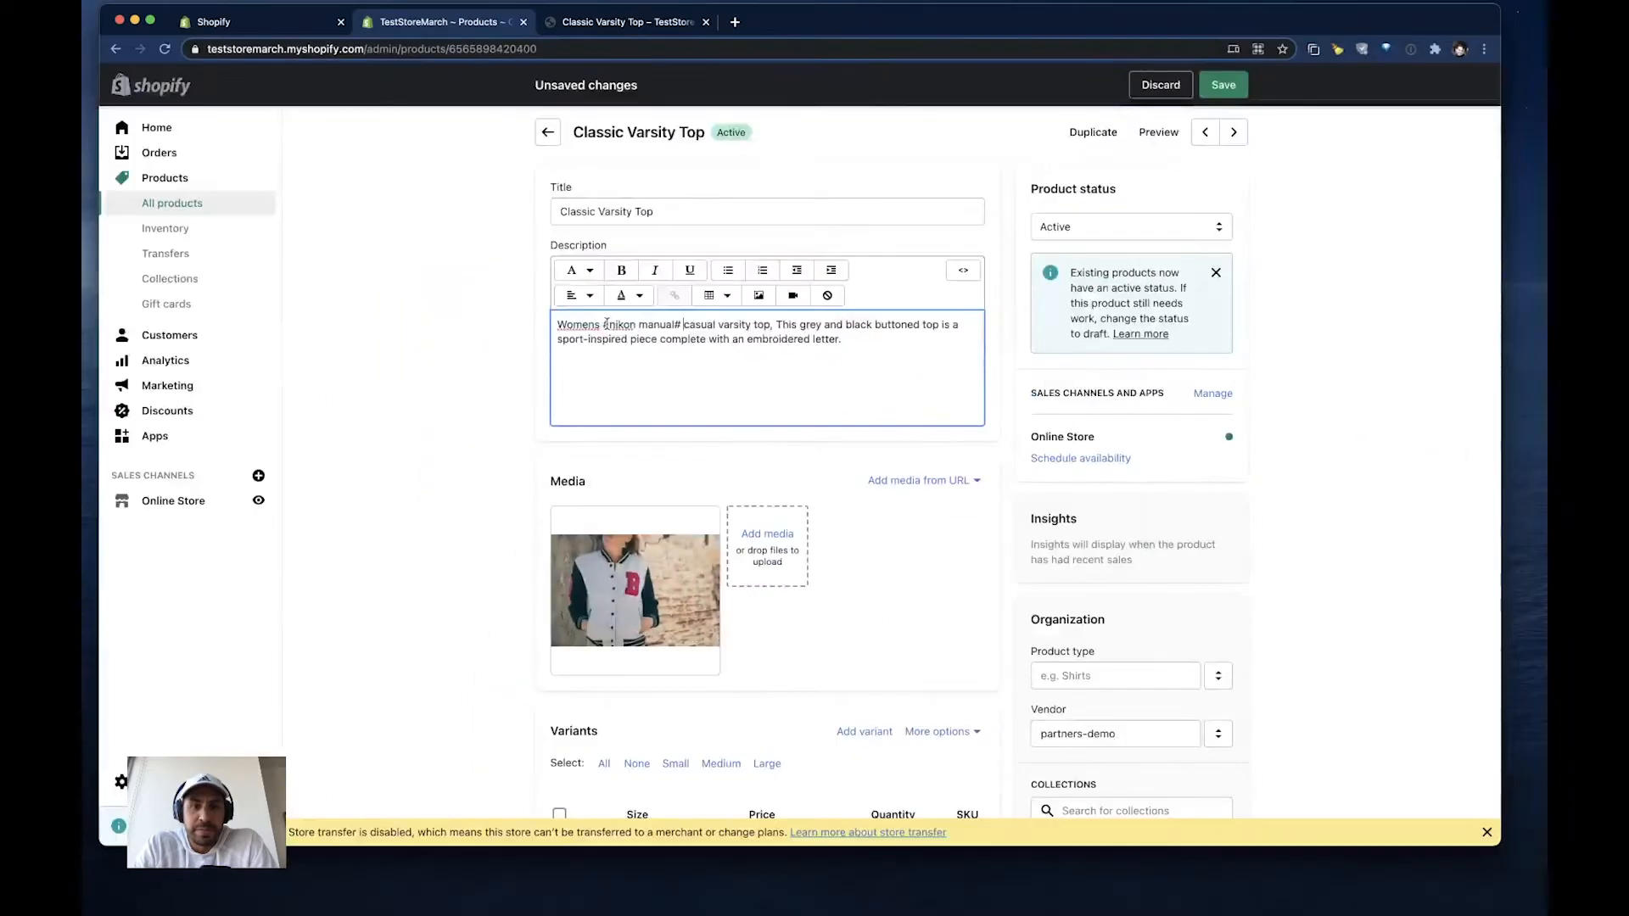
left_click(1223, 85)
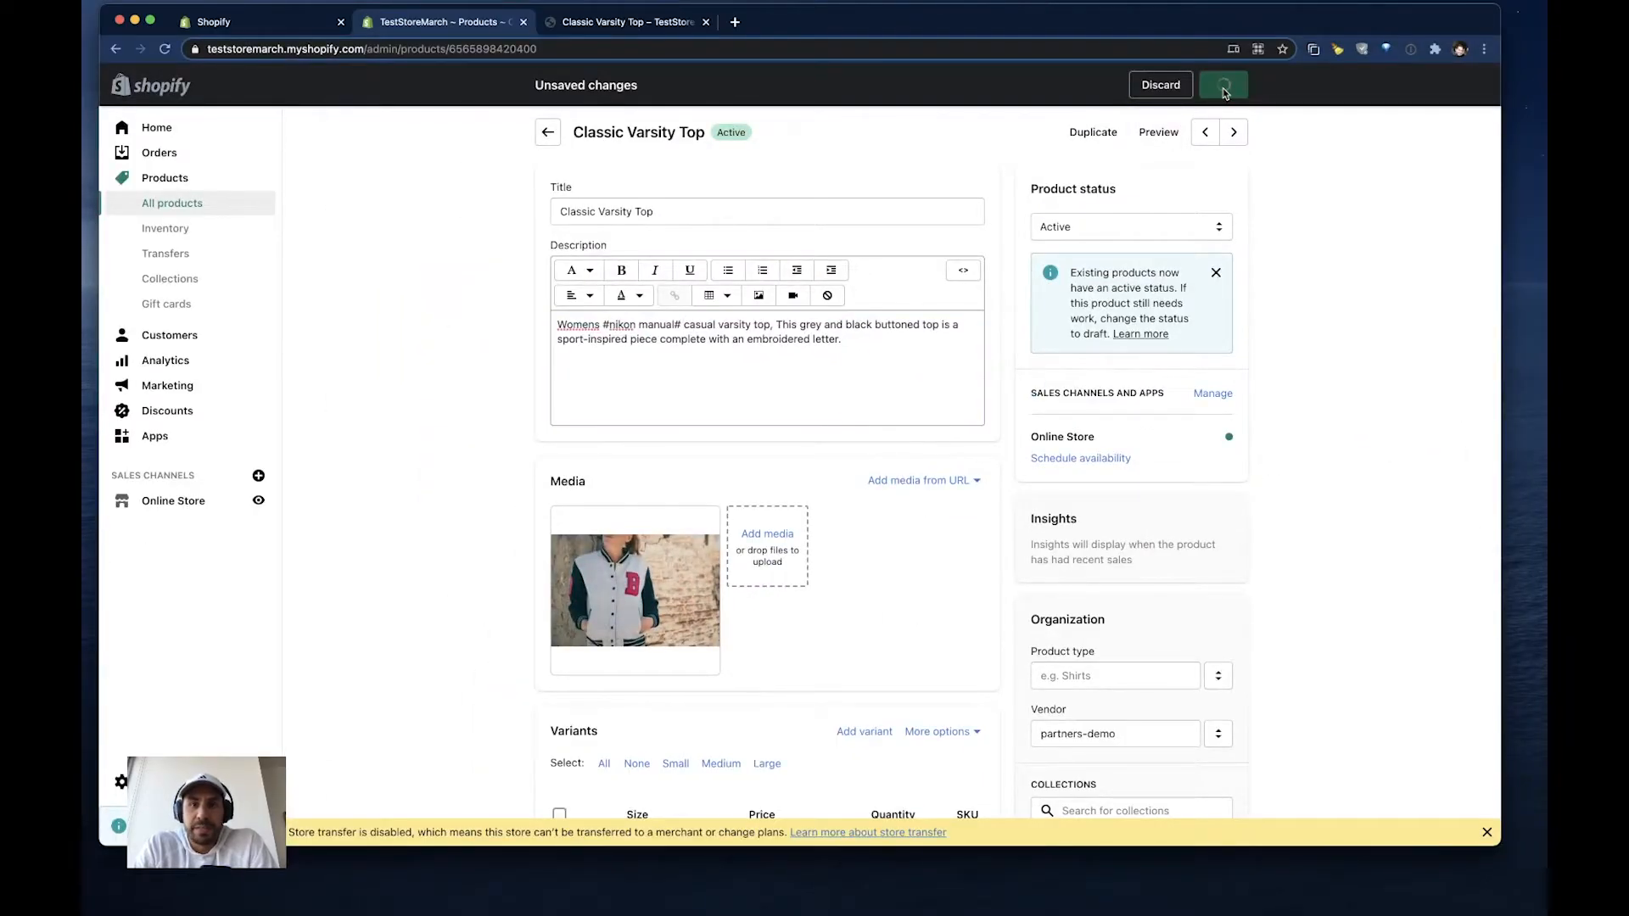
- Reload the Classic Varsity Top storefront page, view the PDF through its nikon manual link, and close the viewer
left_click(661, 22)
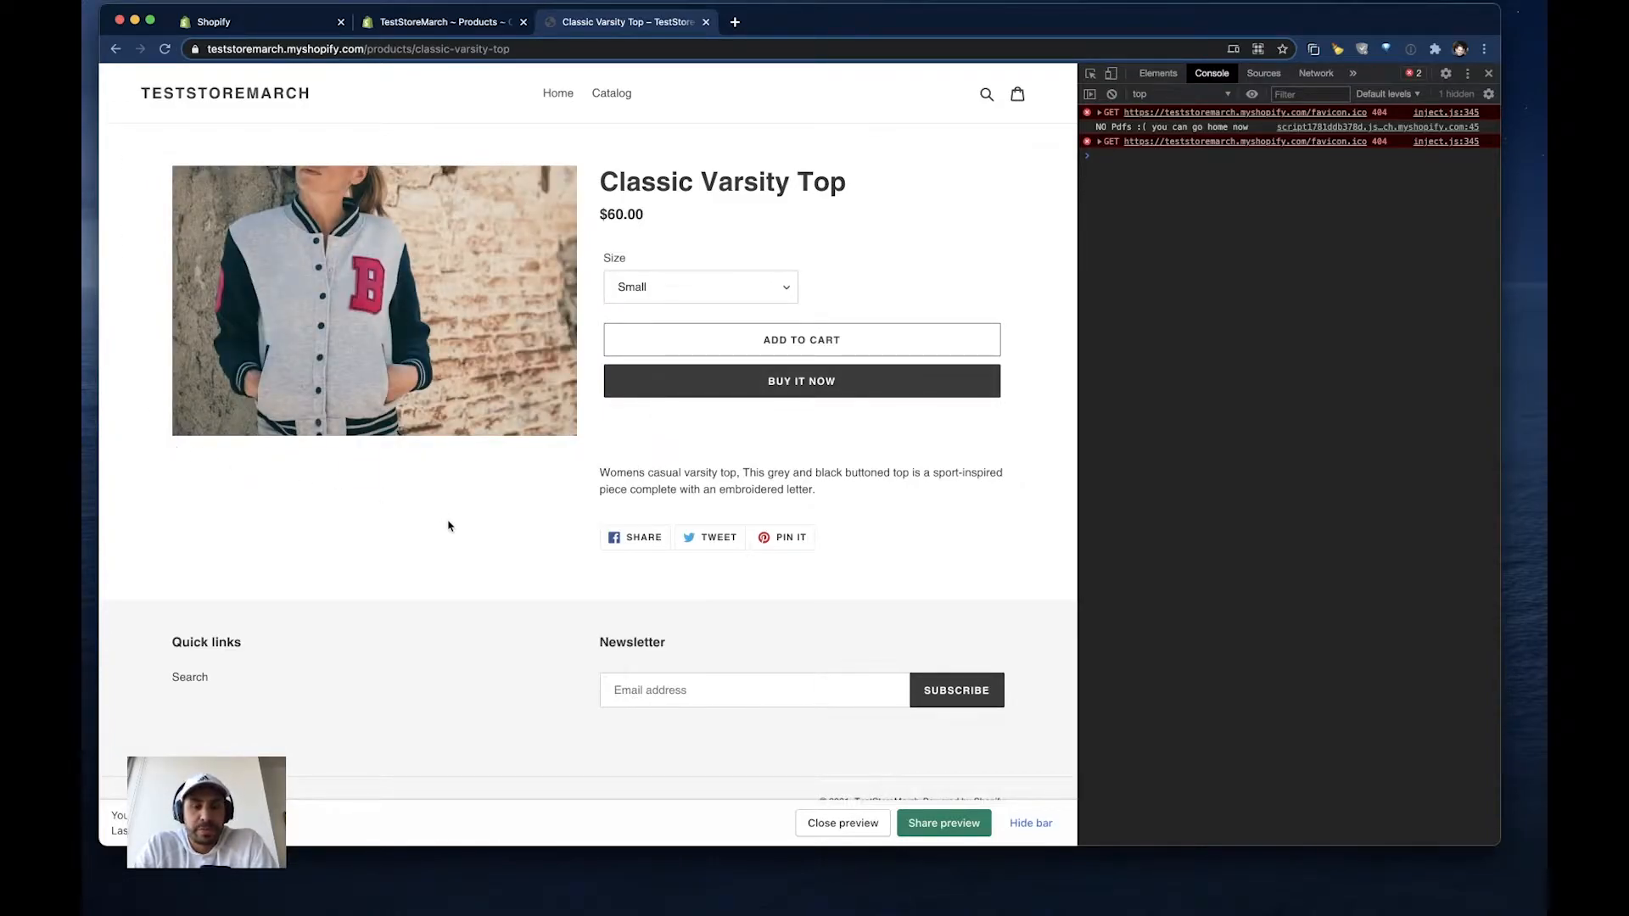
left_click(165, 49)
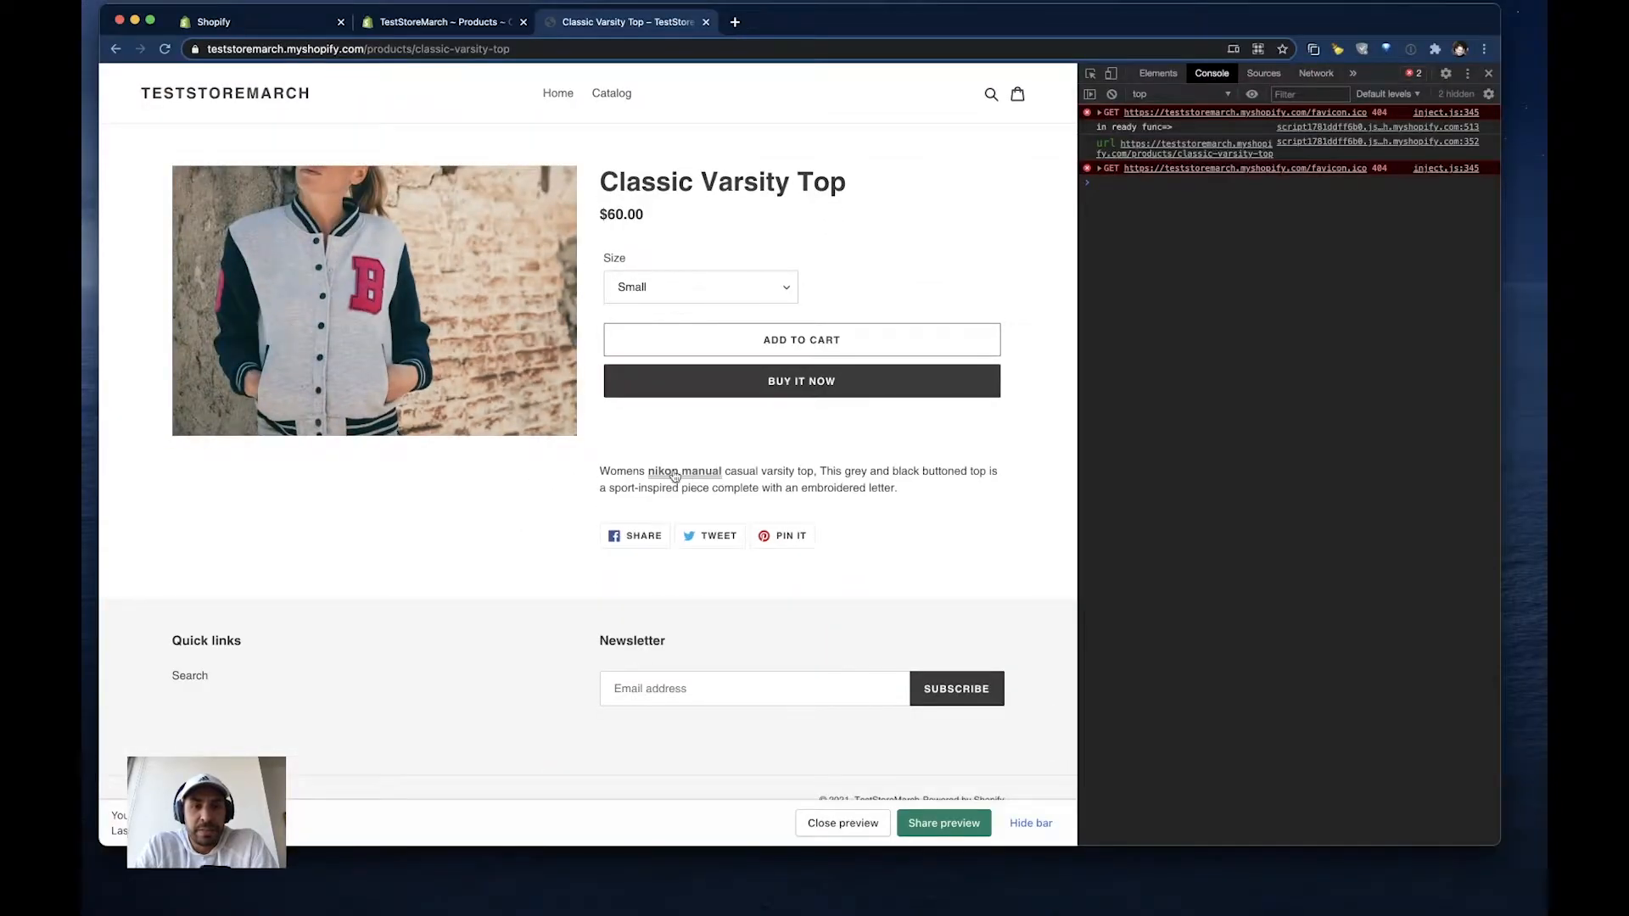
left_click(674, 473)
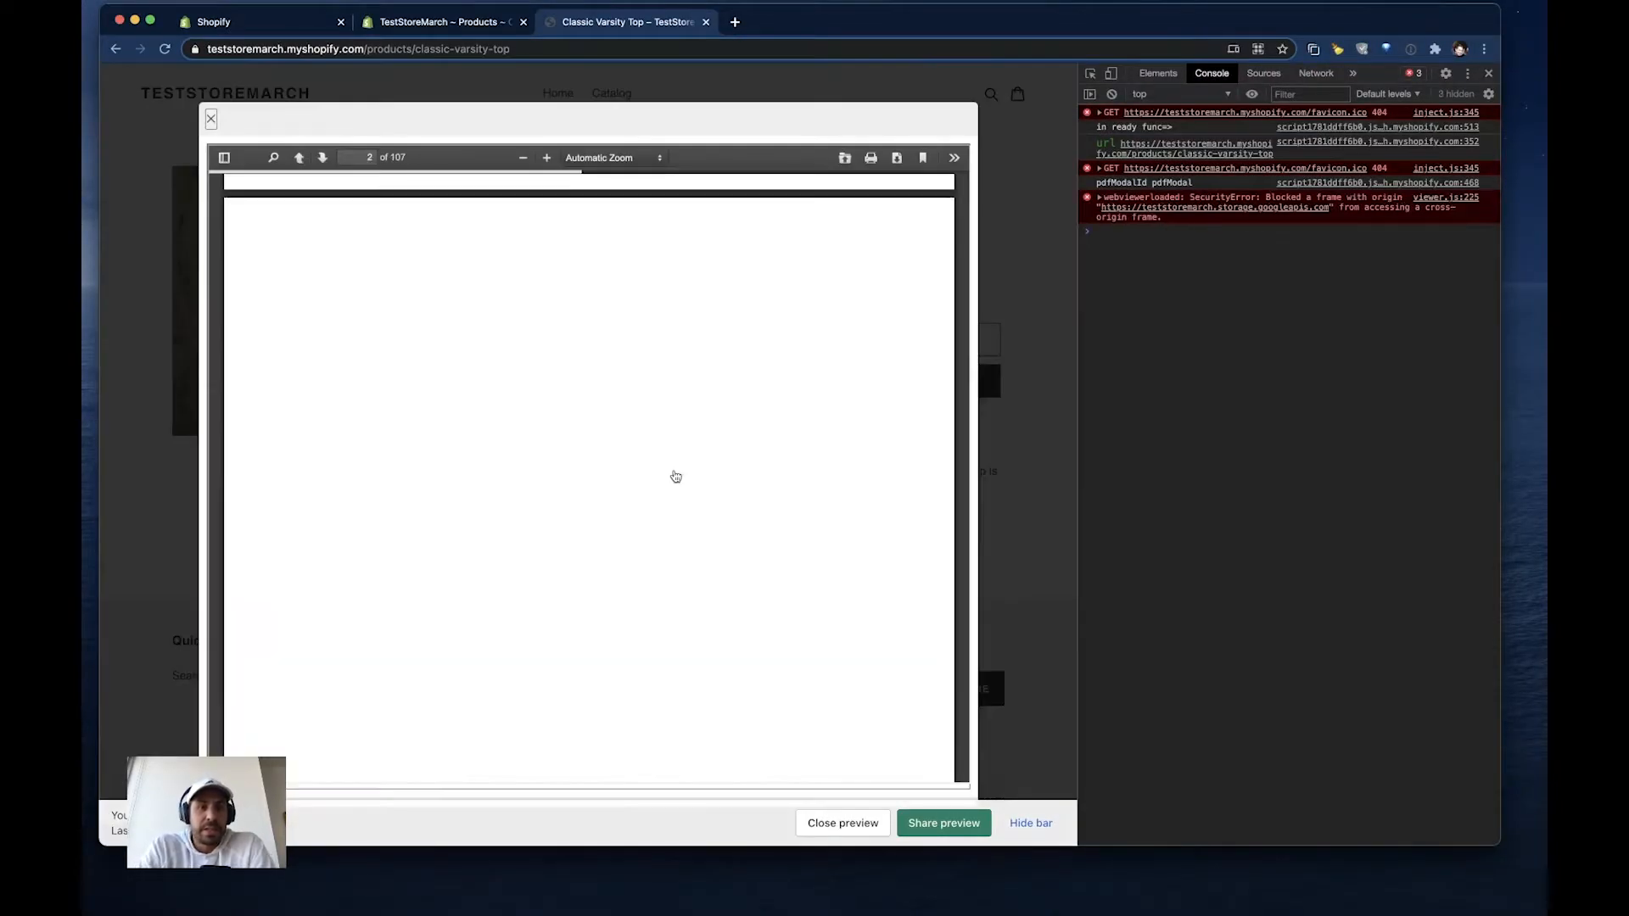
scroll(374, 201, "up", 10)
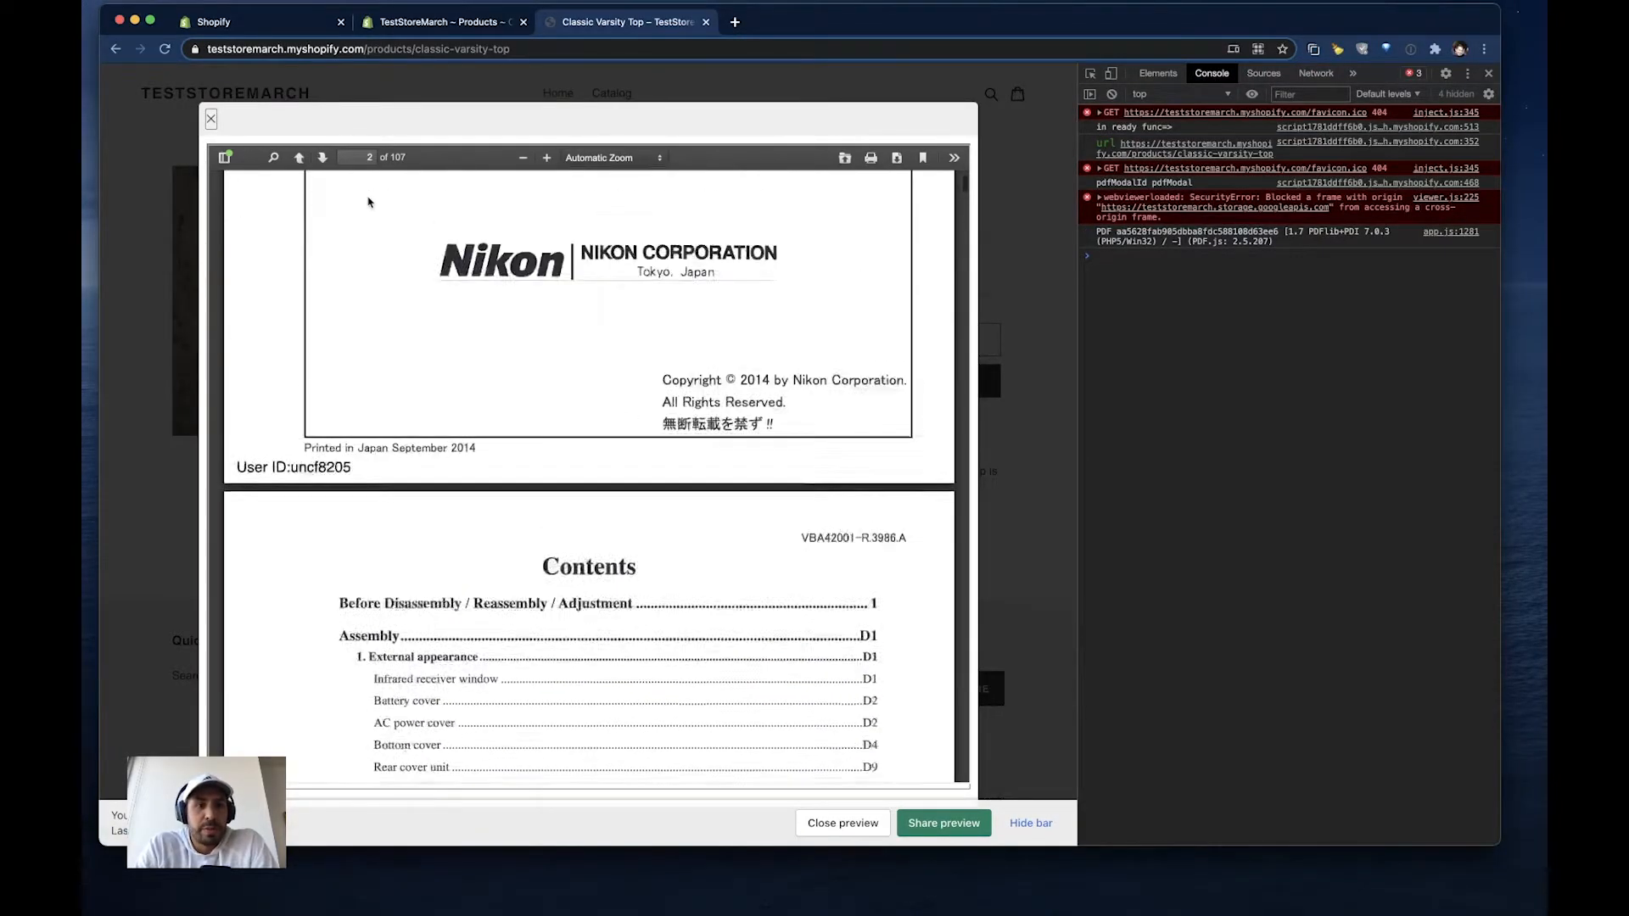
scroll(369, 201, "down", 10)
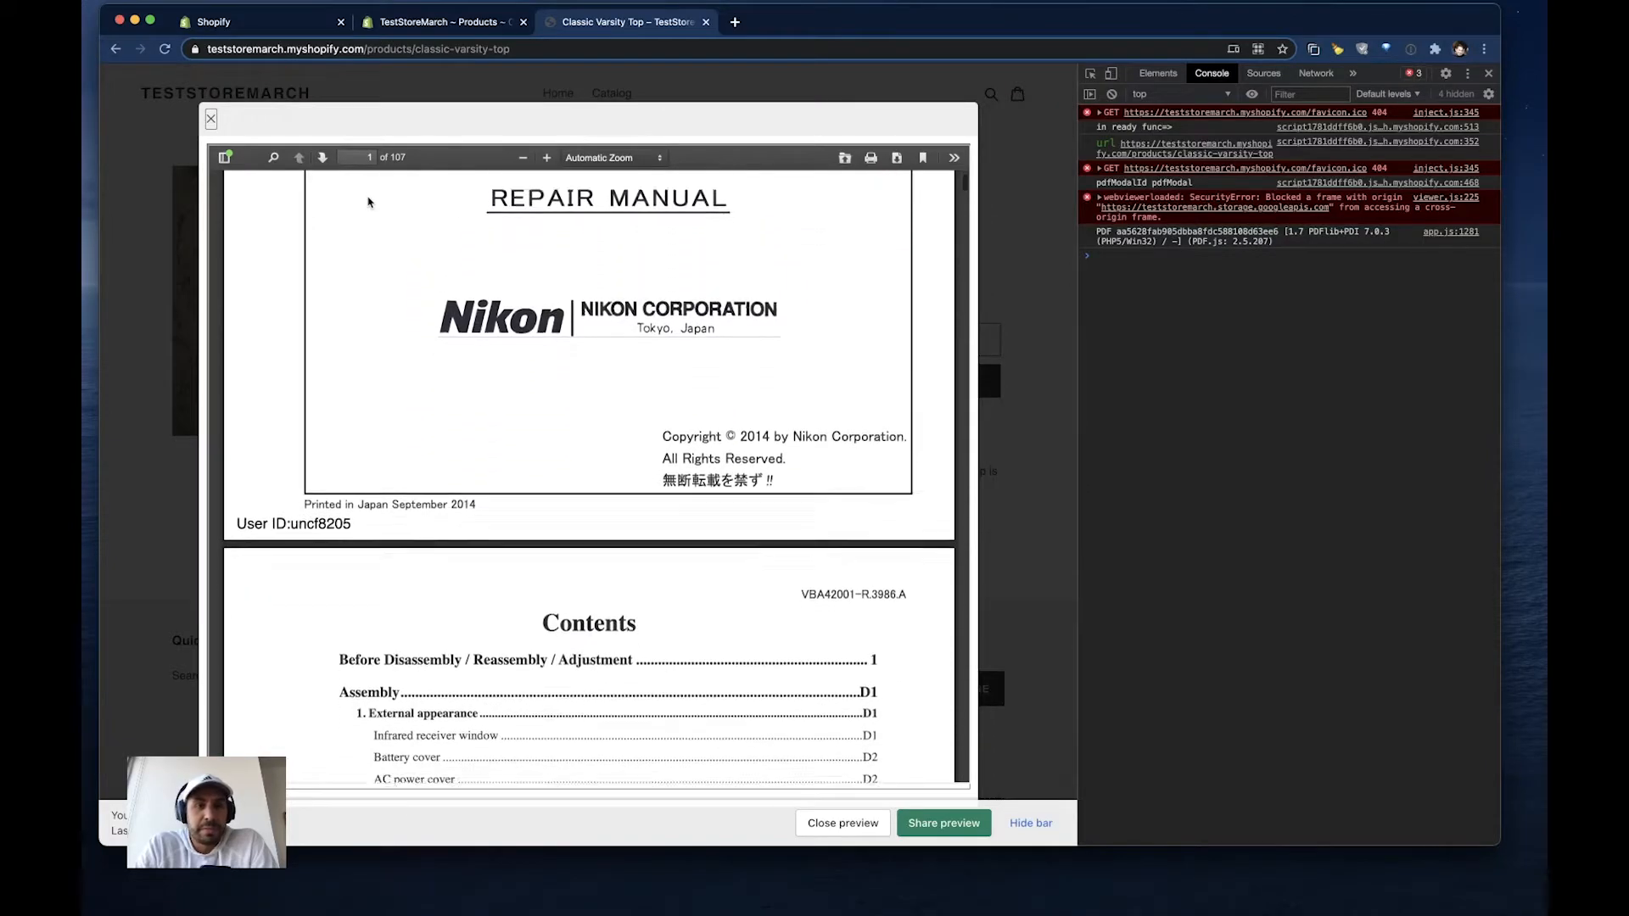
left_click(211, 119)
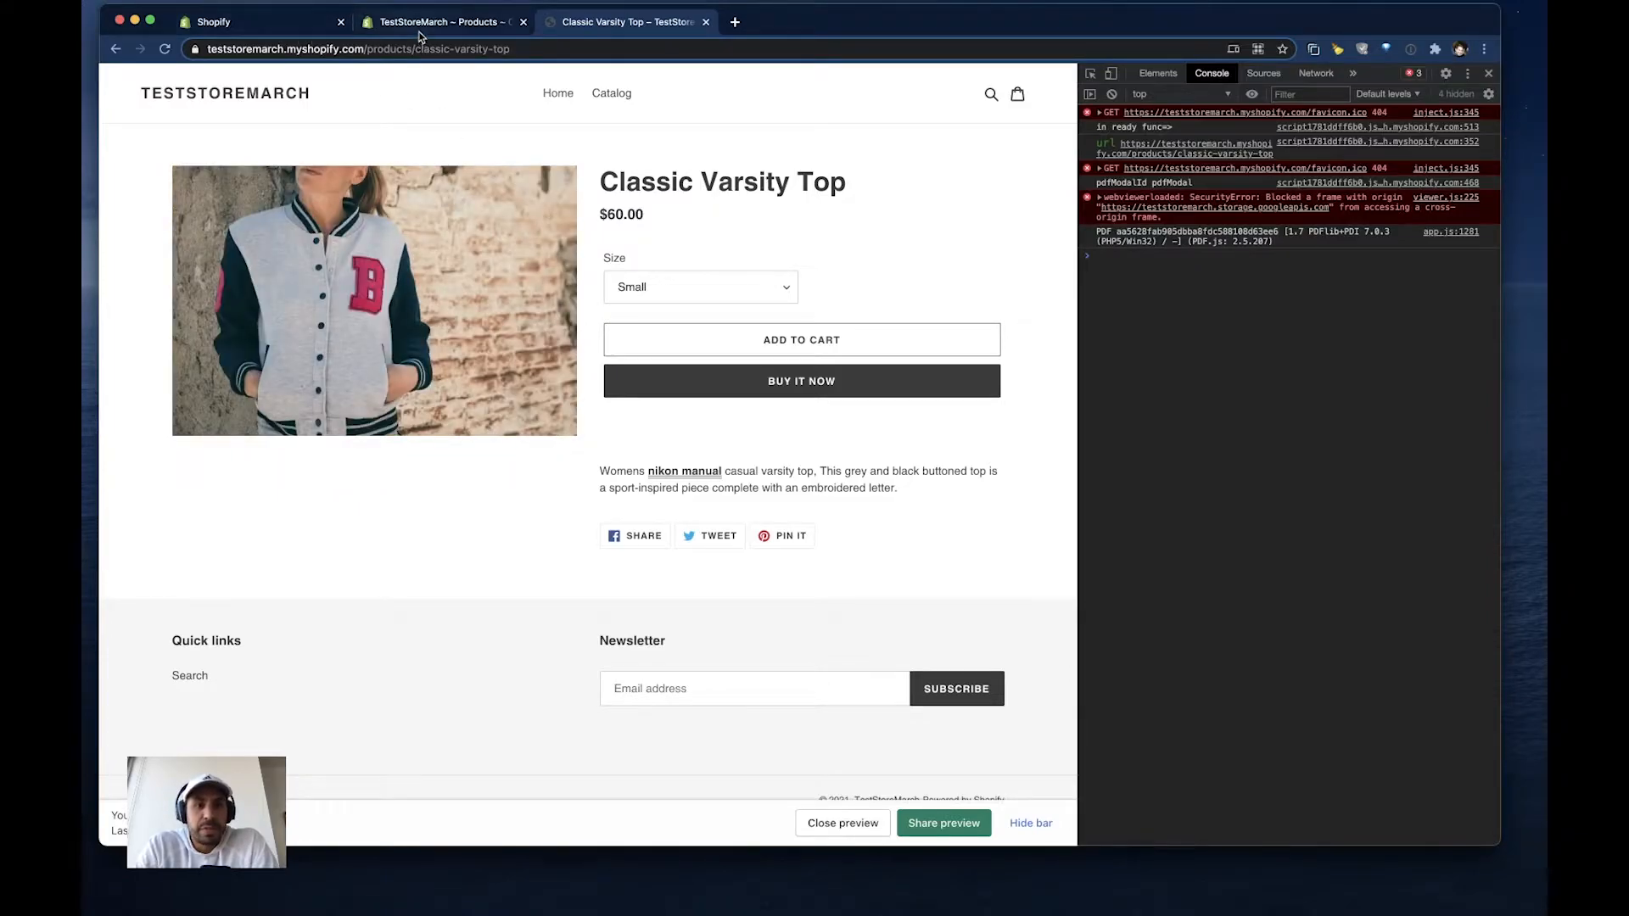
- Copy the page-wide PDF code of the nikon manual in the PDF uploader app and dismiss the notification
left_click(297, 24)
left_click(874, 439)
left_click(1030, 323)
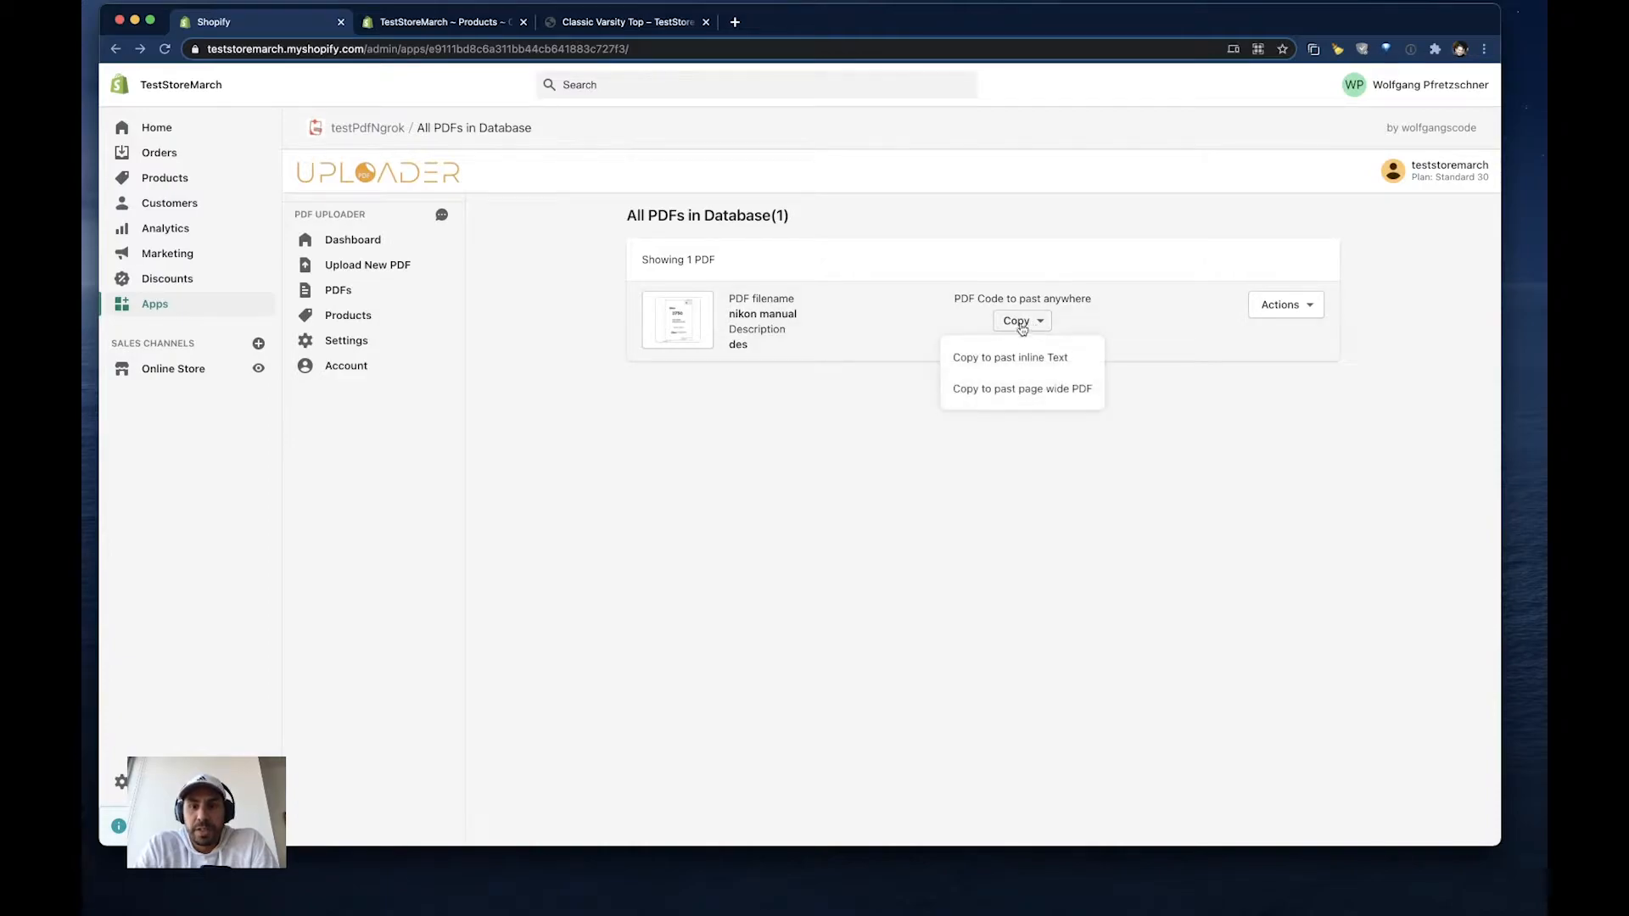
left_click(1059, 391)
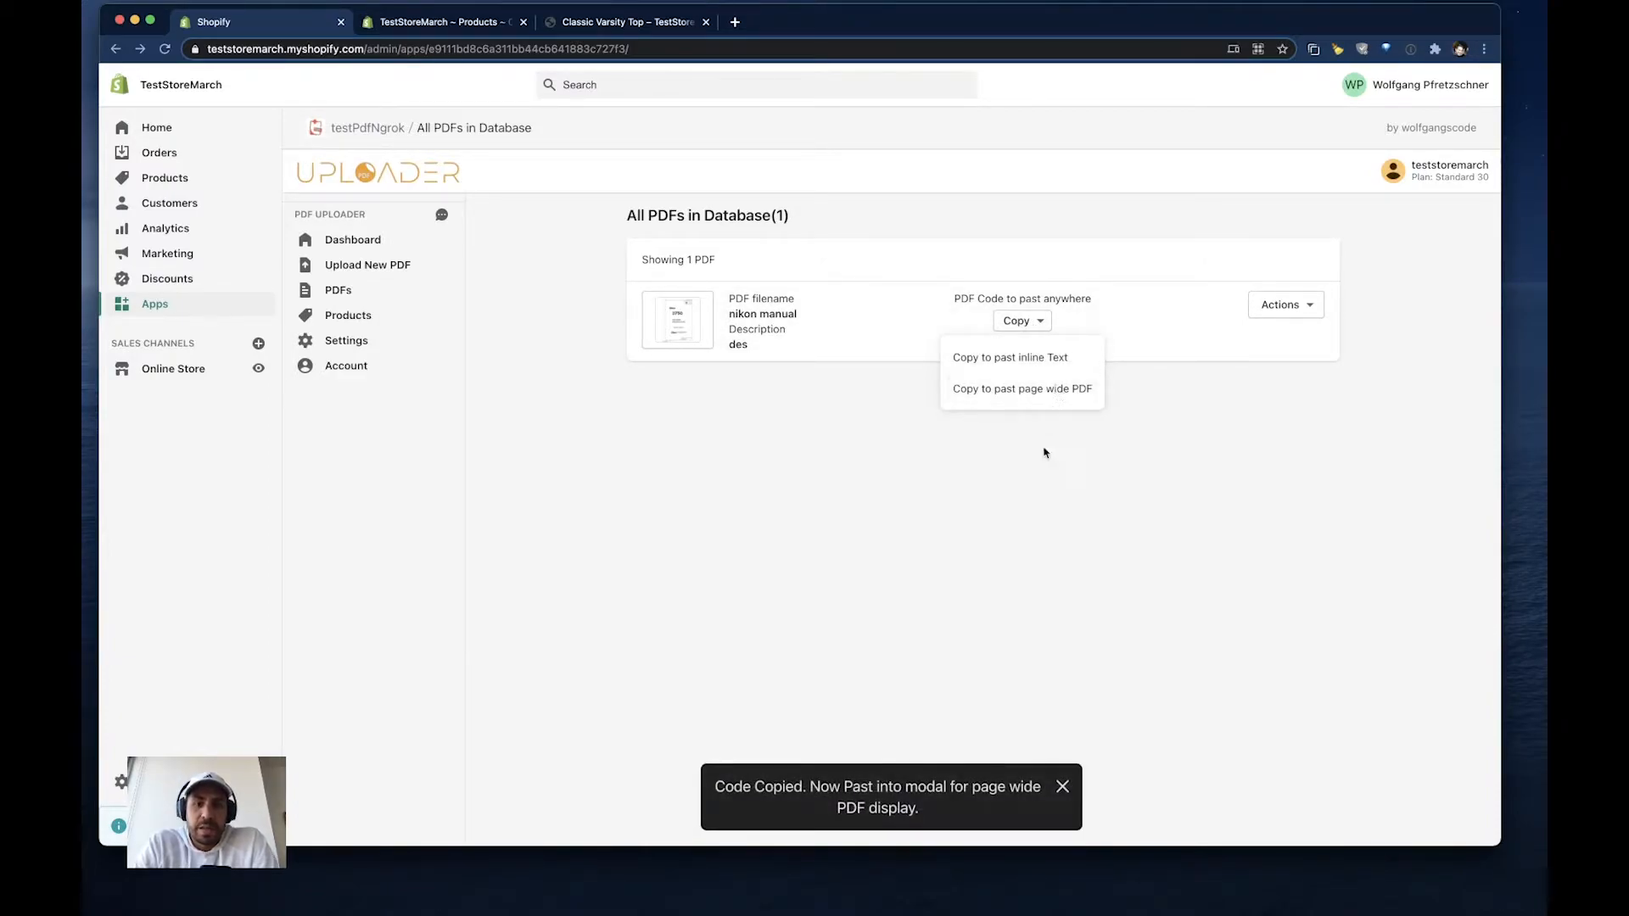
left_click(1067, 787)
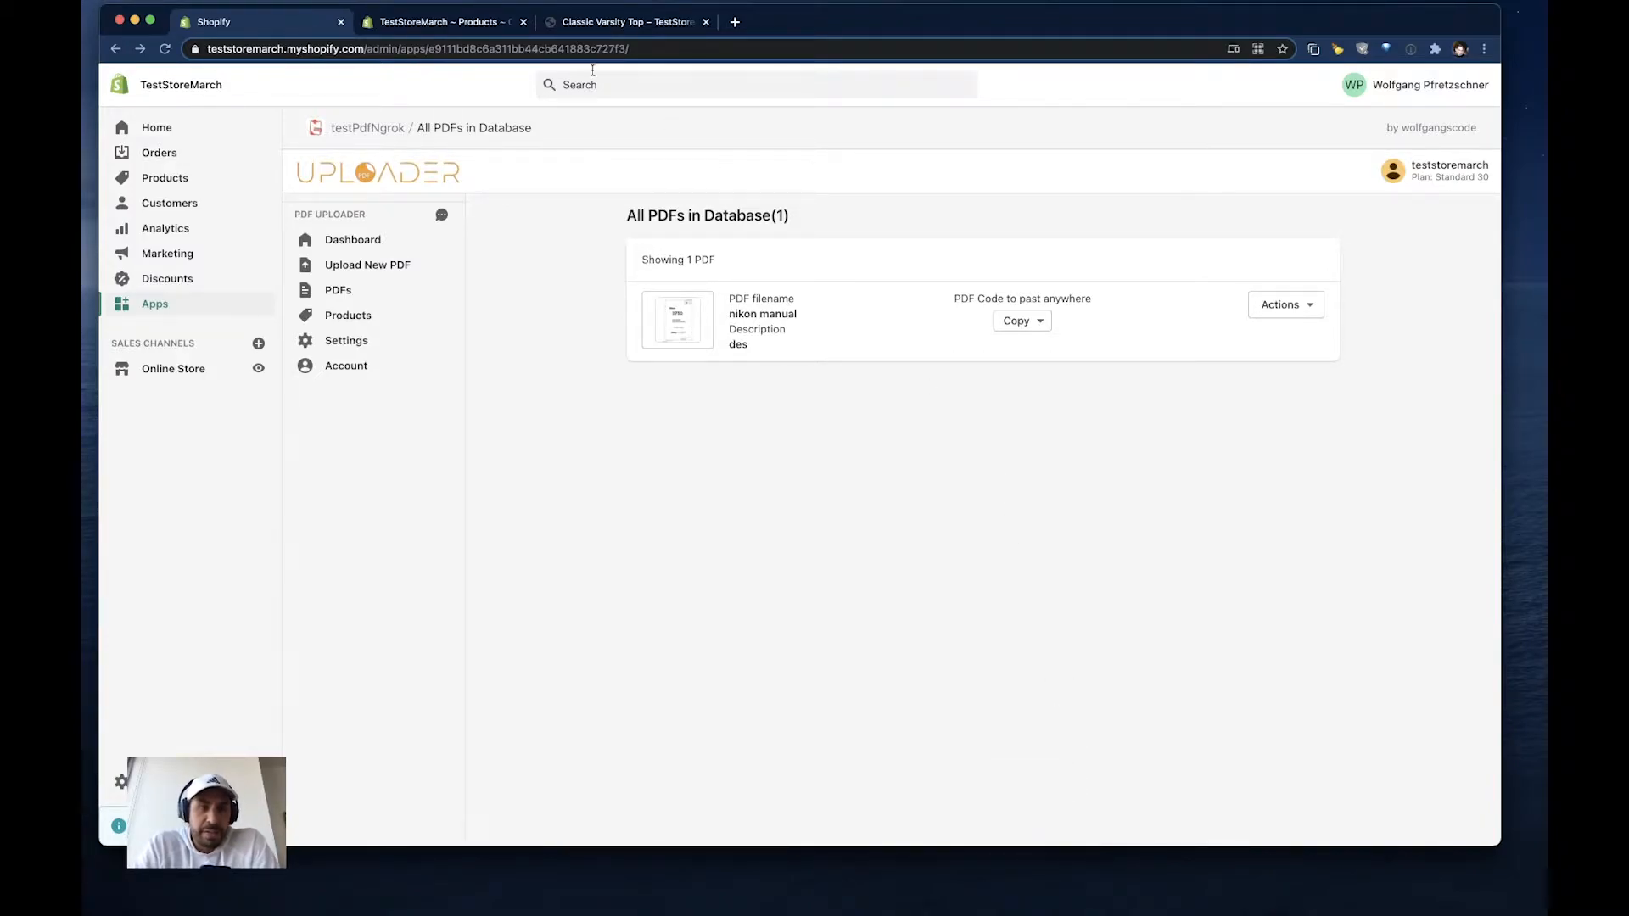
- Return to the Classic Varsity Top storefront page and reopen the PDF from the inline nikon manual link
left_click(478, 32)
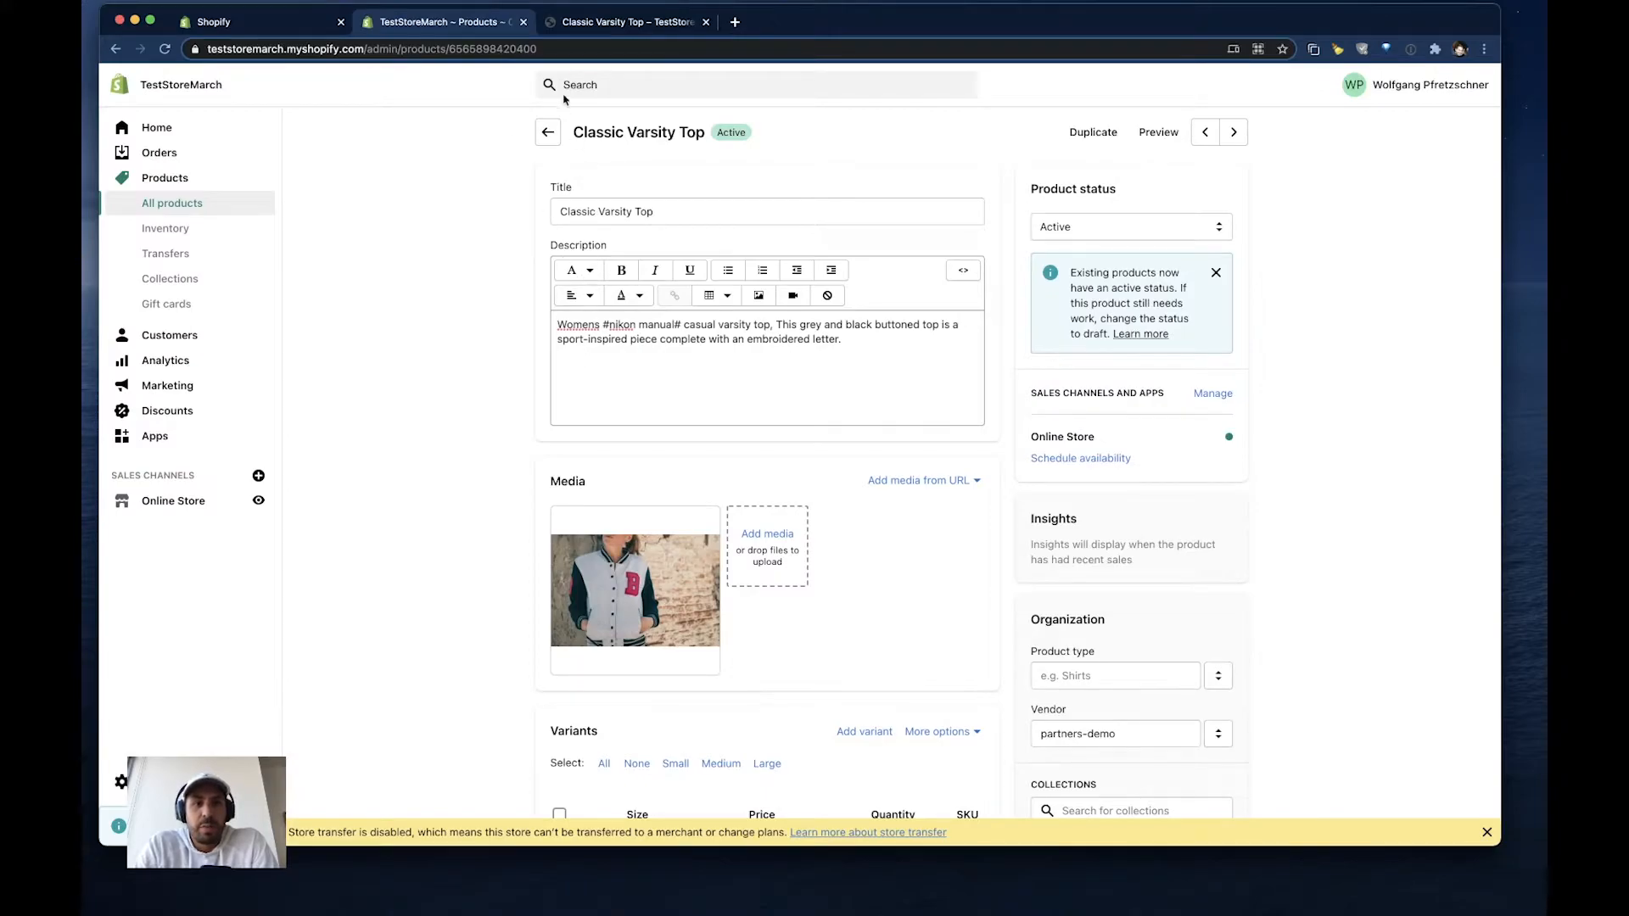
left_click(617, 25)
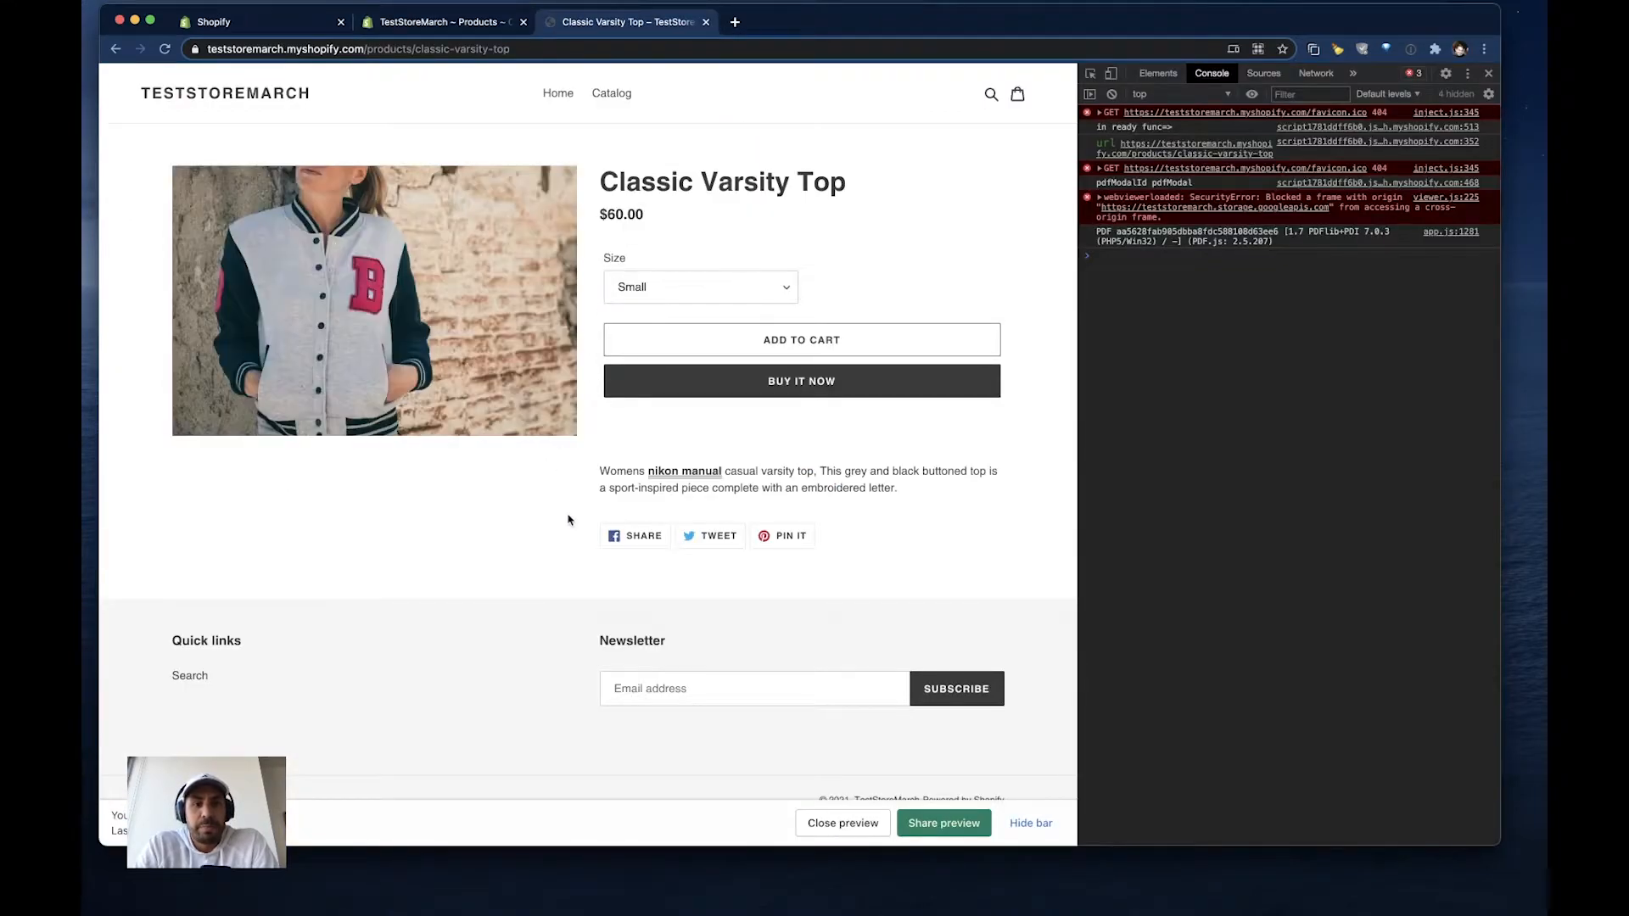
left_click(686, 472)
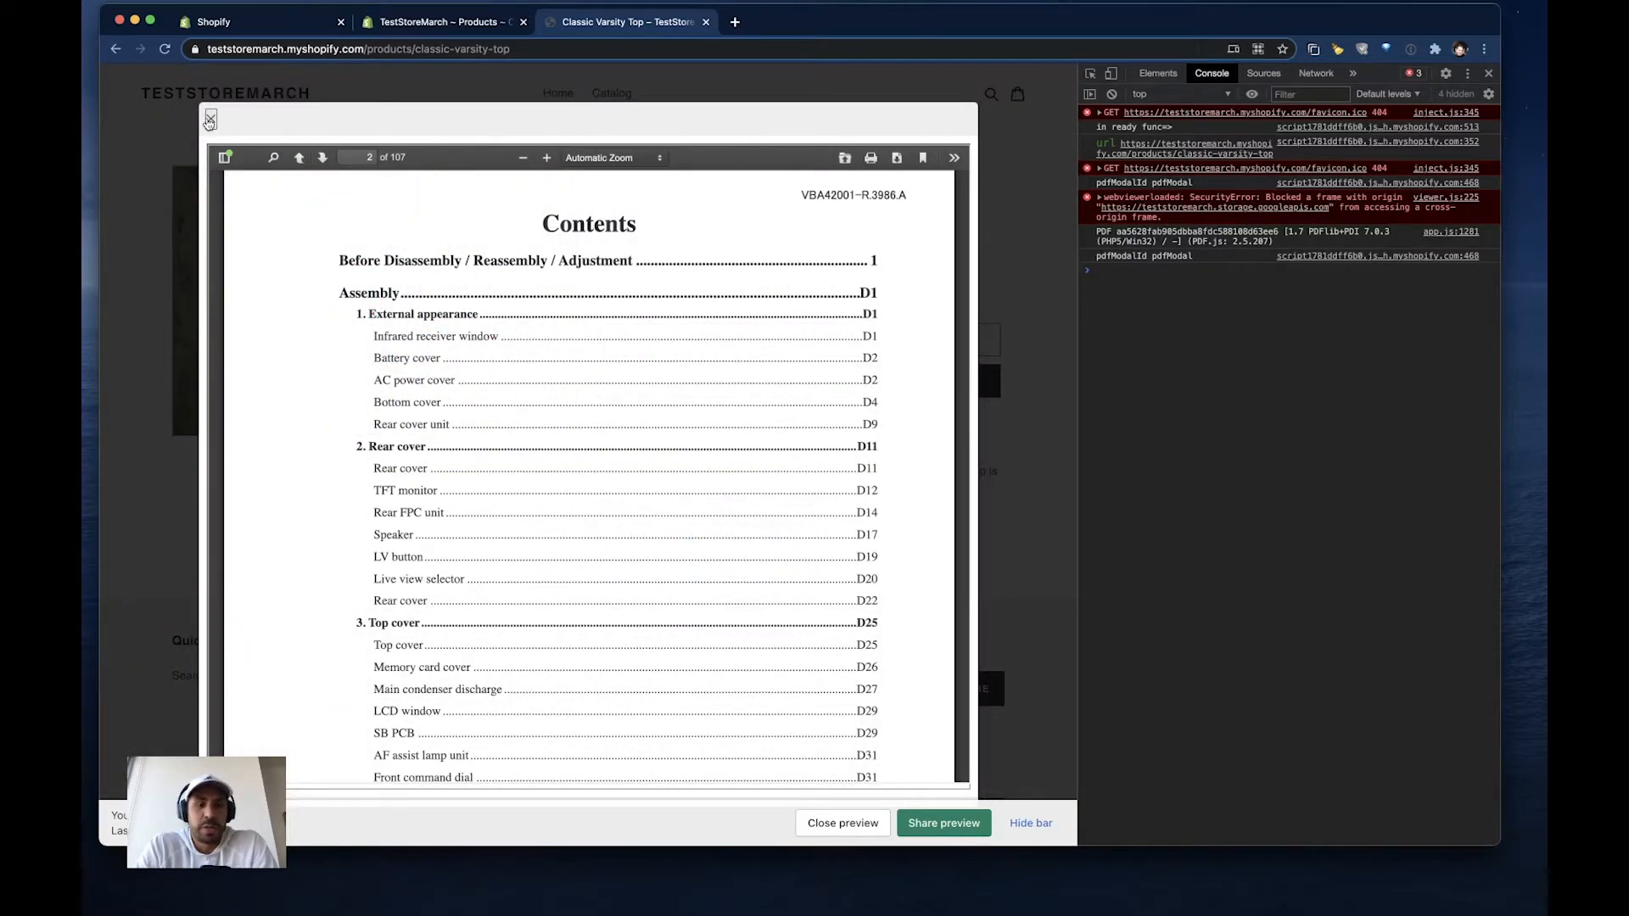
- Close the PDF viewer and open the online store's Debut theme for customization in the Shopify admin
left_click(211, 120)
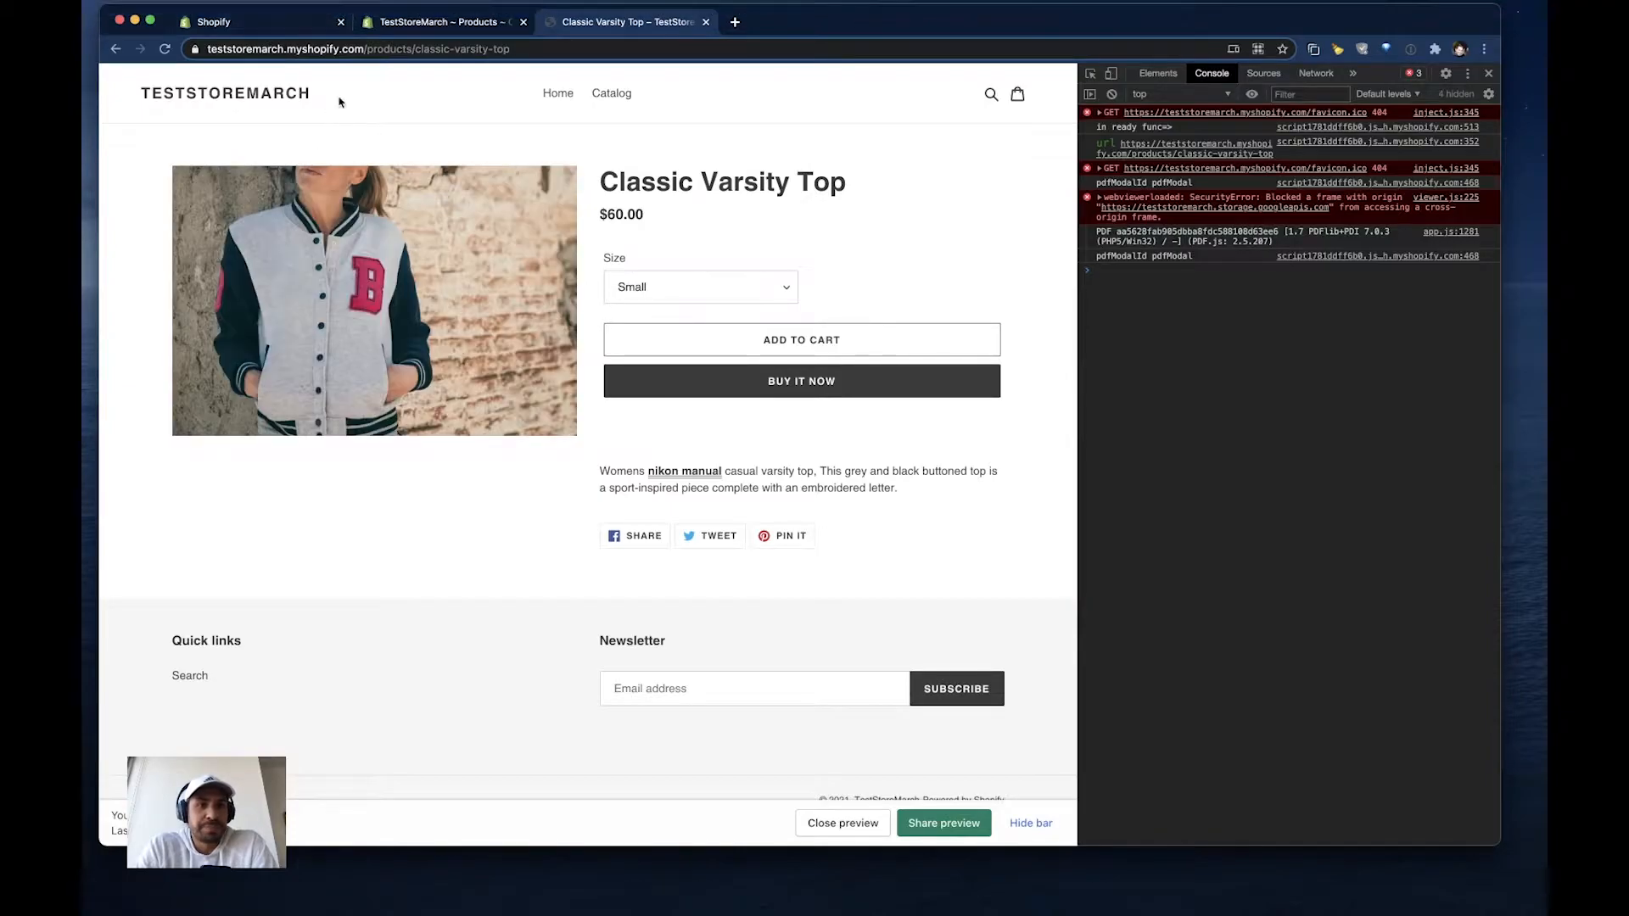
left_click(274, 25)
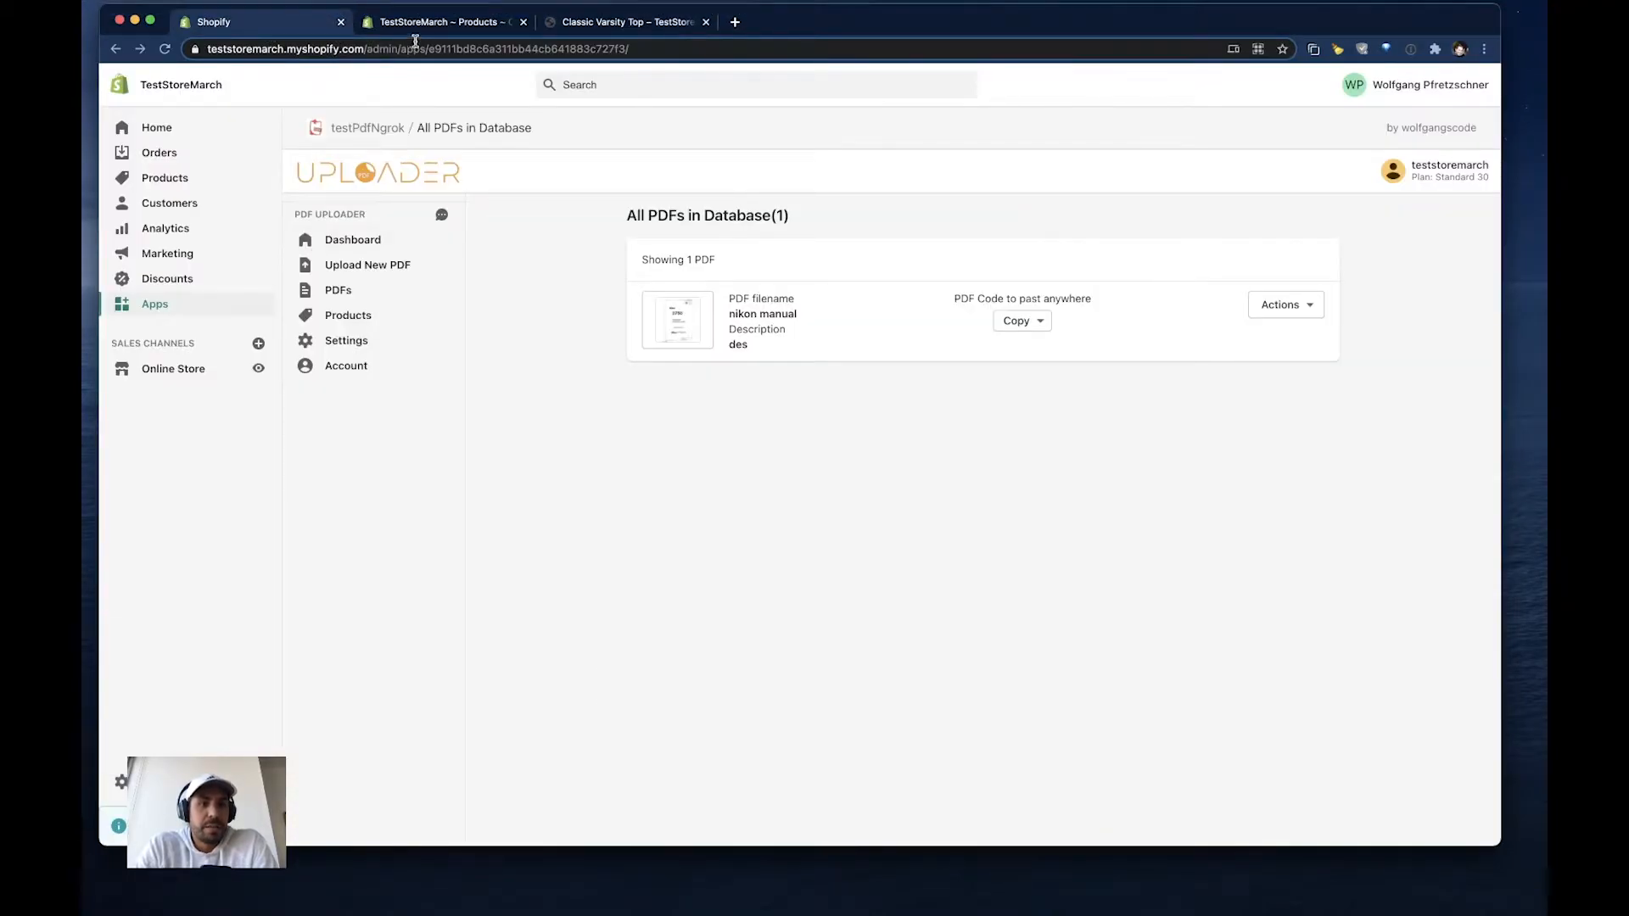
left_click(445, 23)
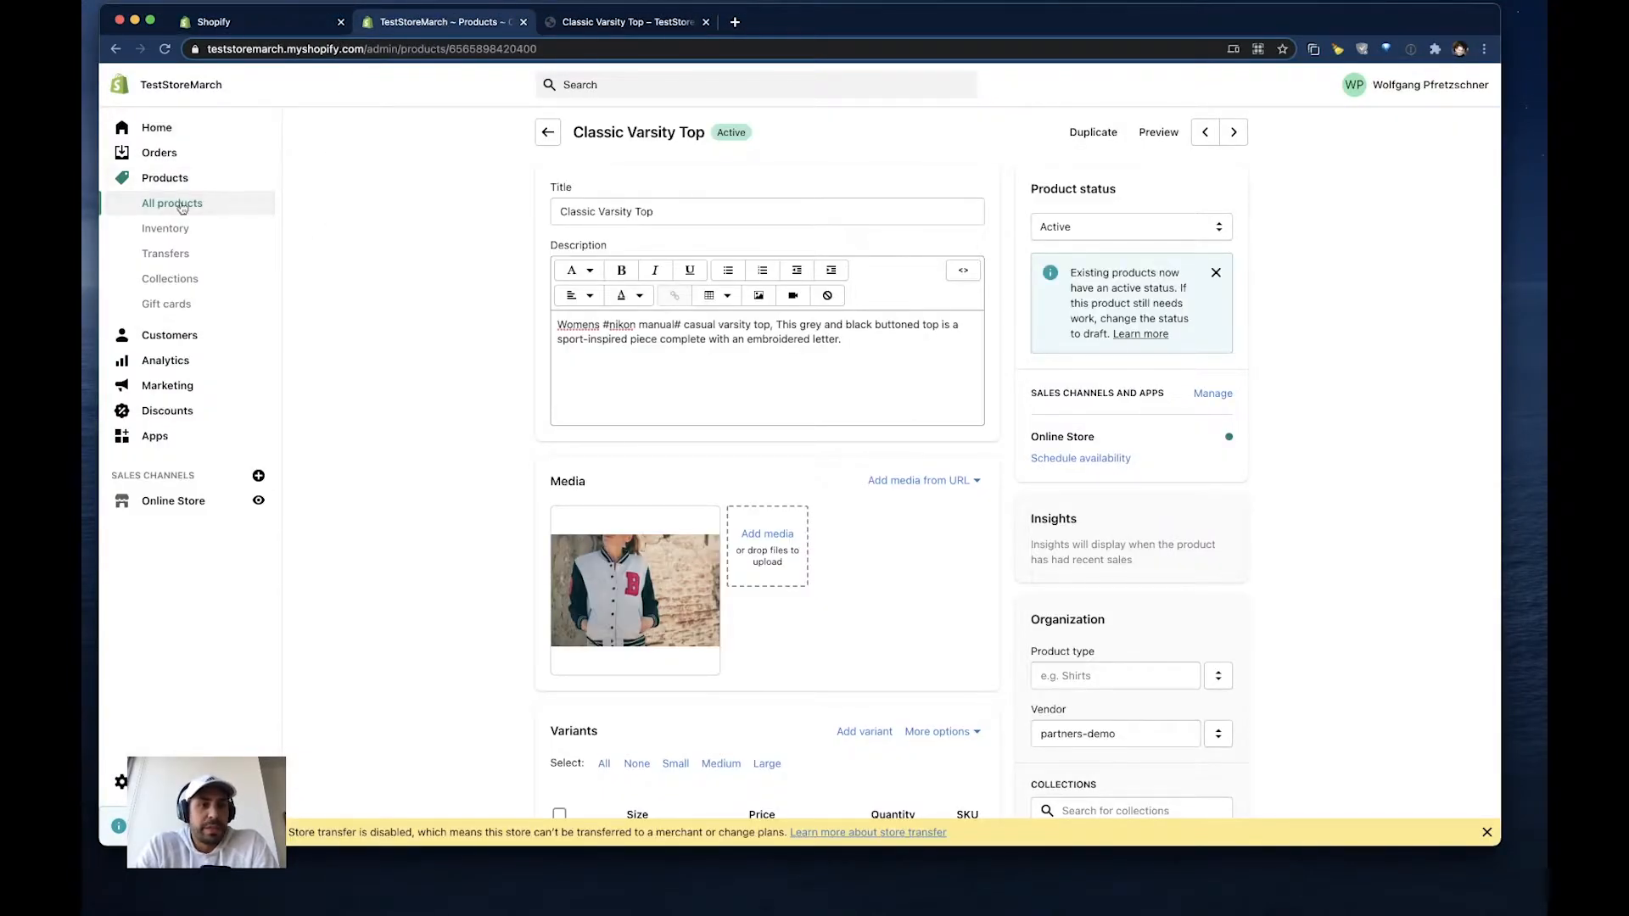
left_click(163, 504)
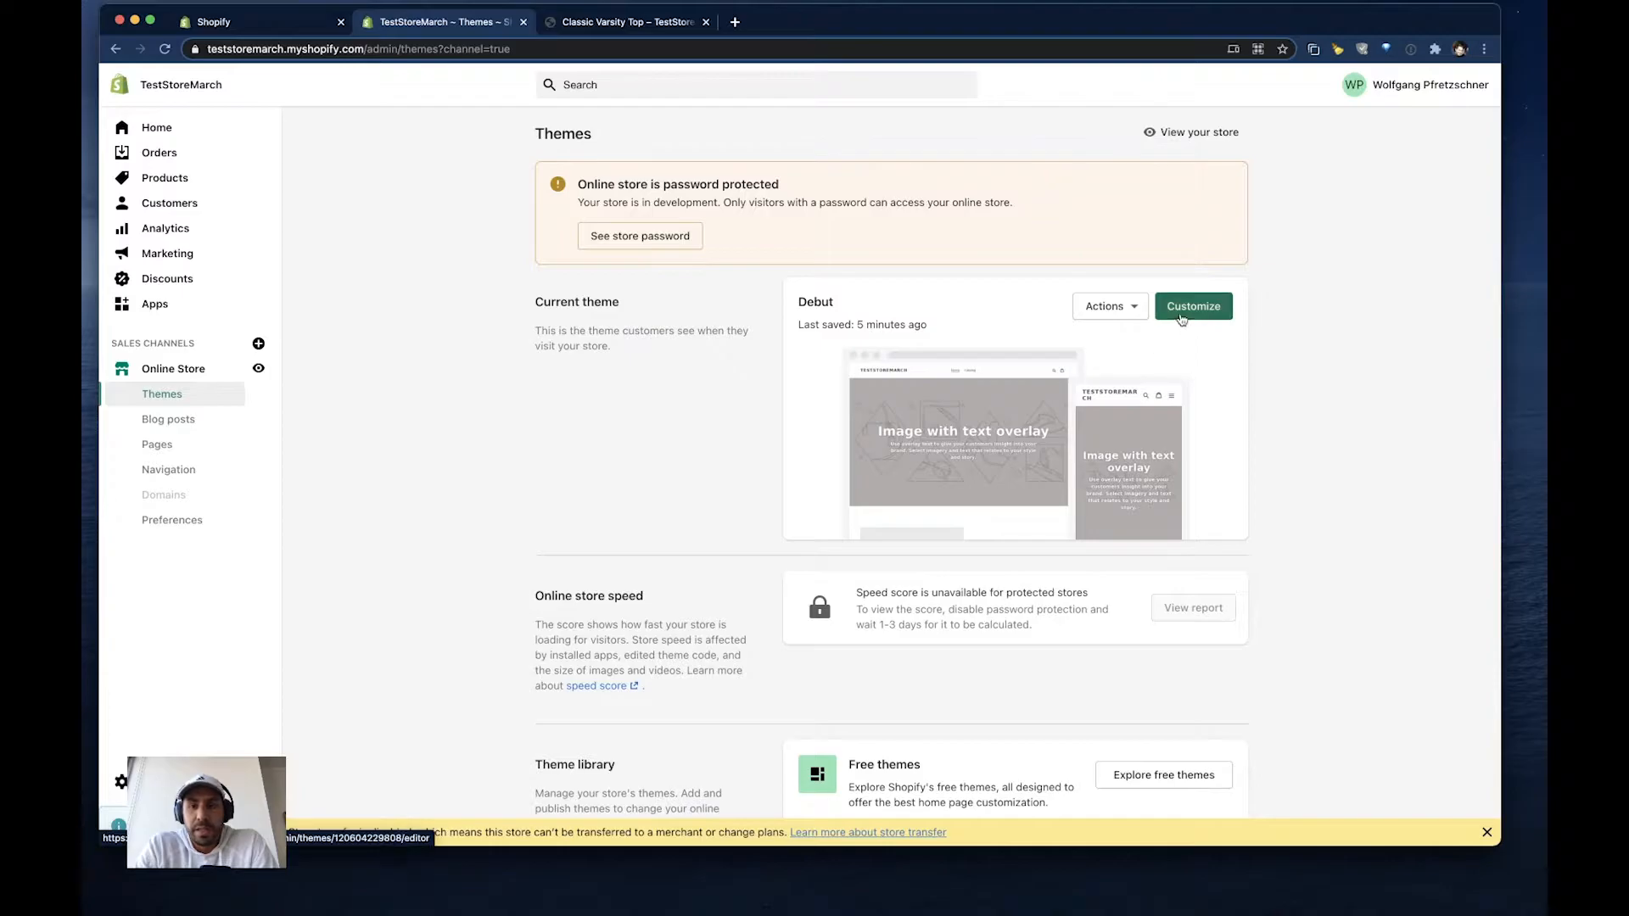
left_click(1187, 309)
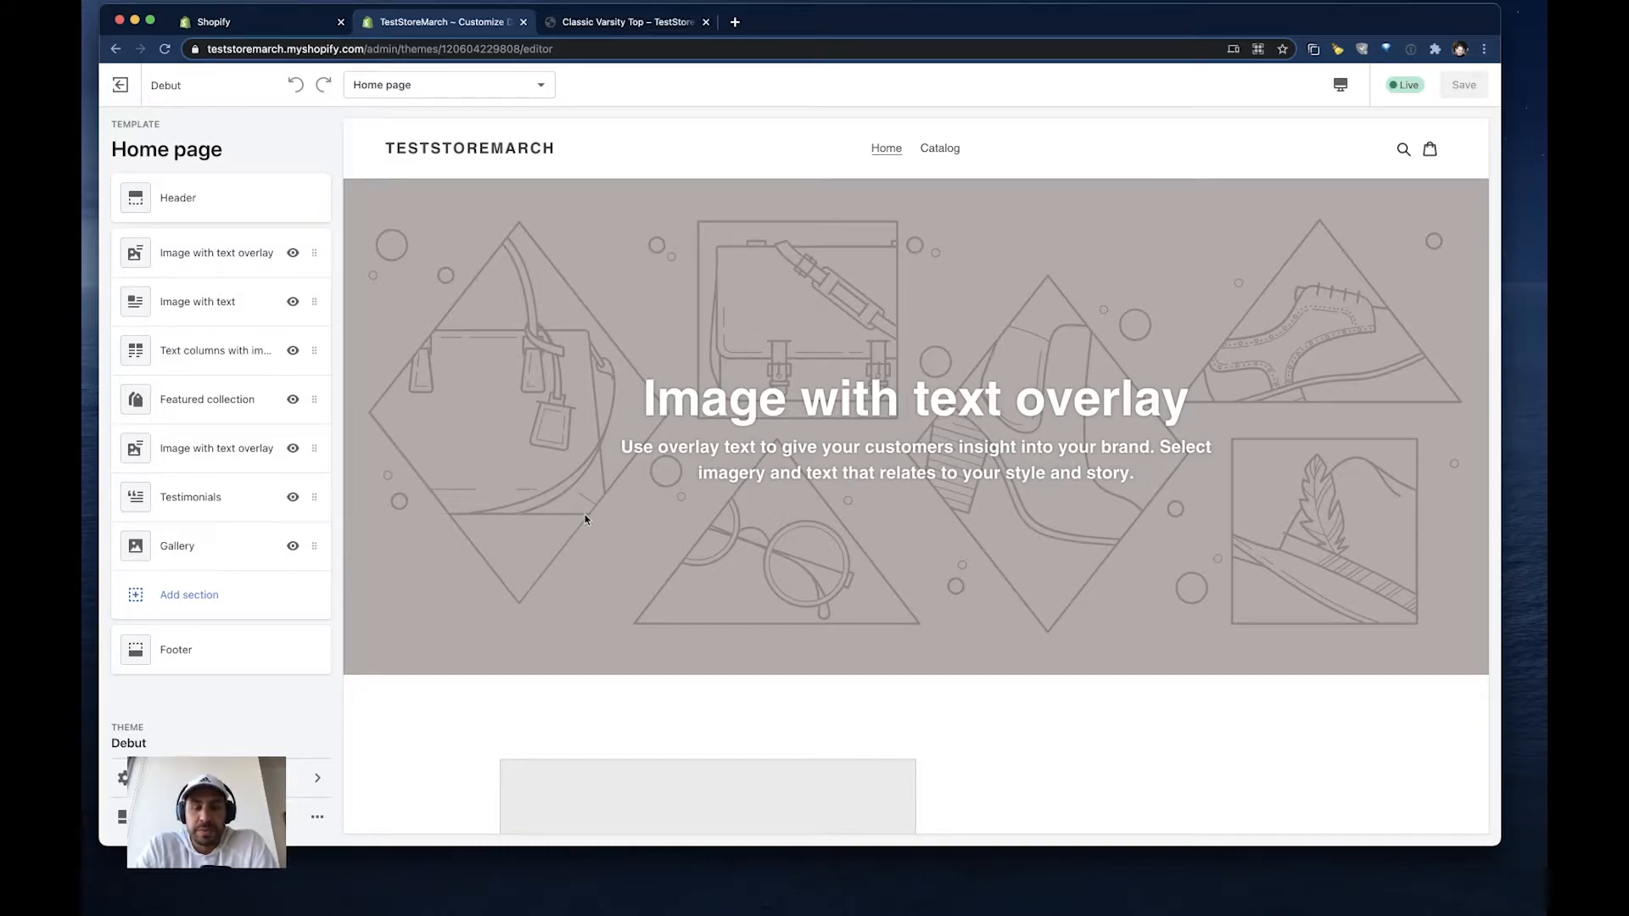
- Add a Rich text section to the home page template
scroll(584, 519, "down", 5)
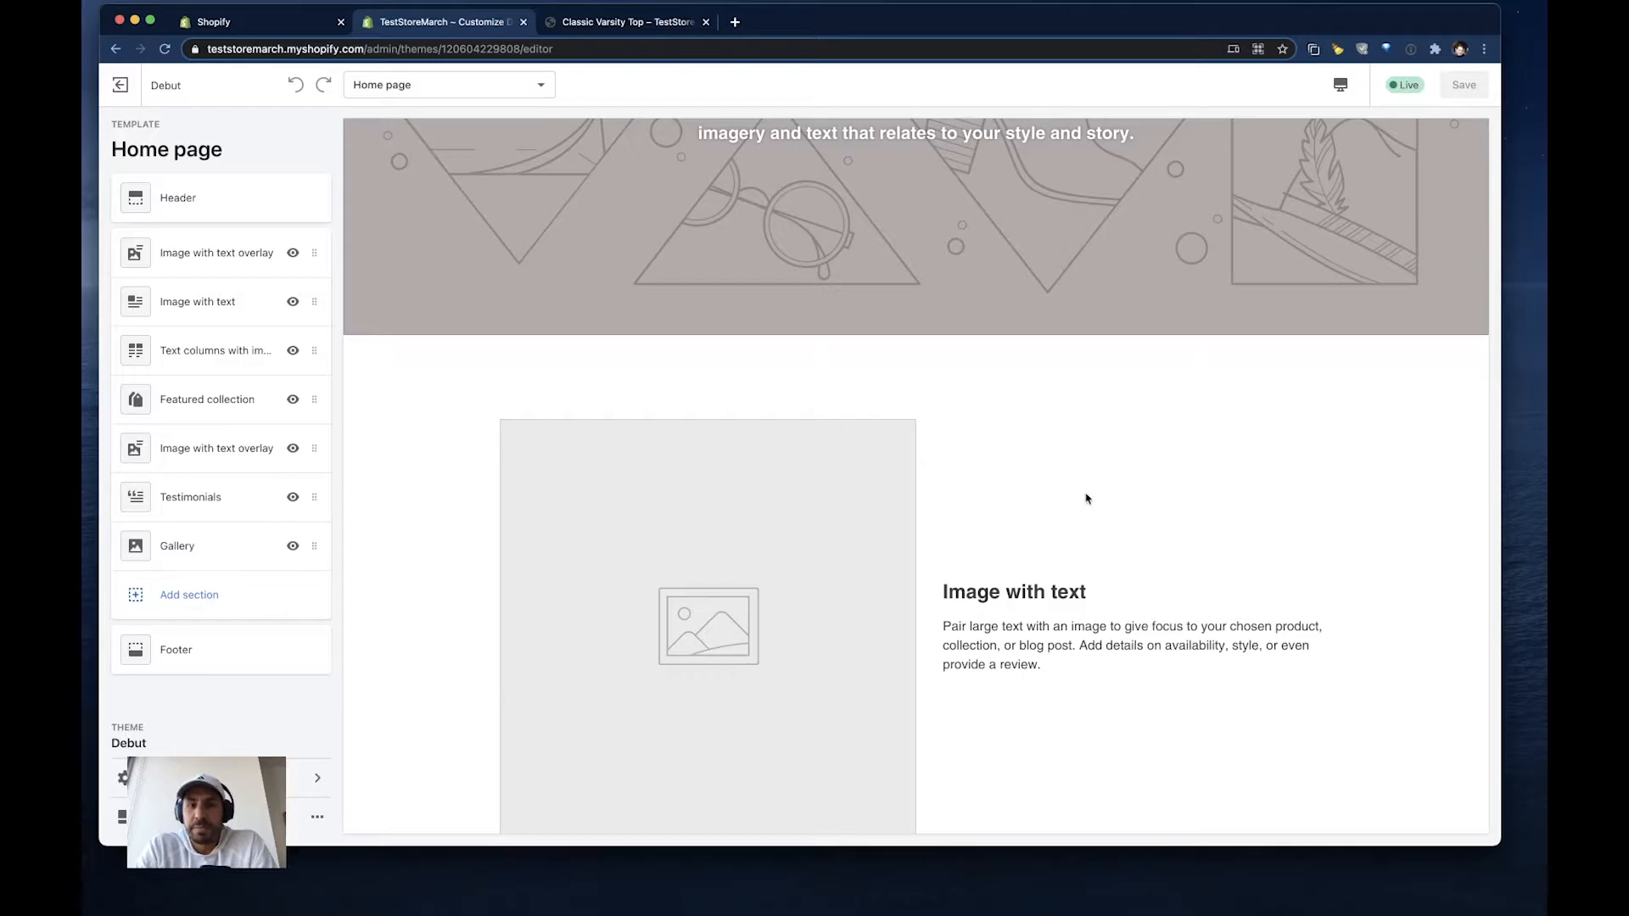
scroll(1169, 489, "up", 5)
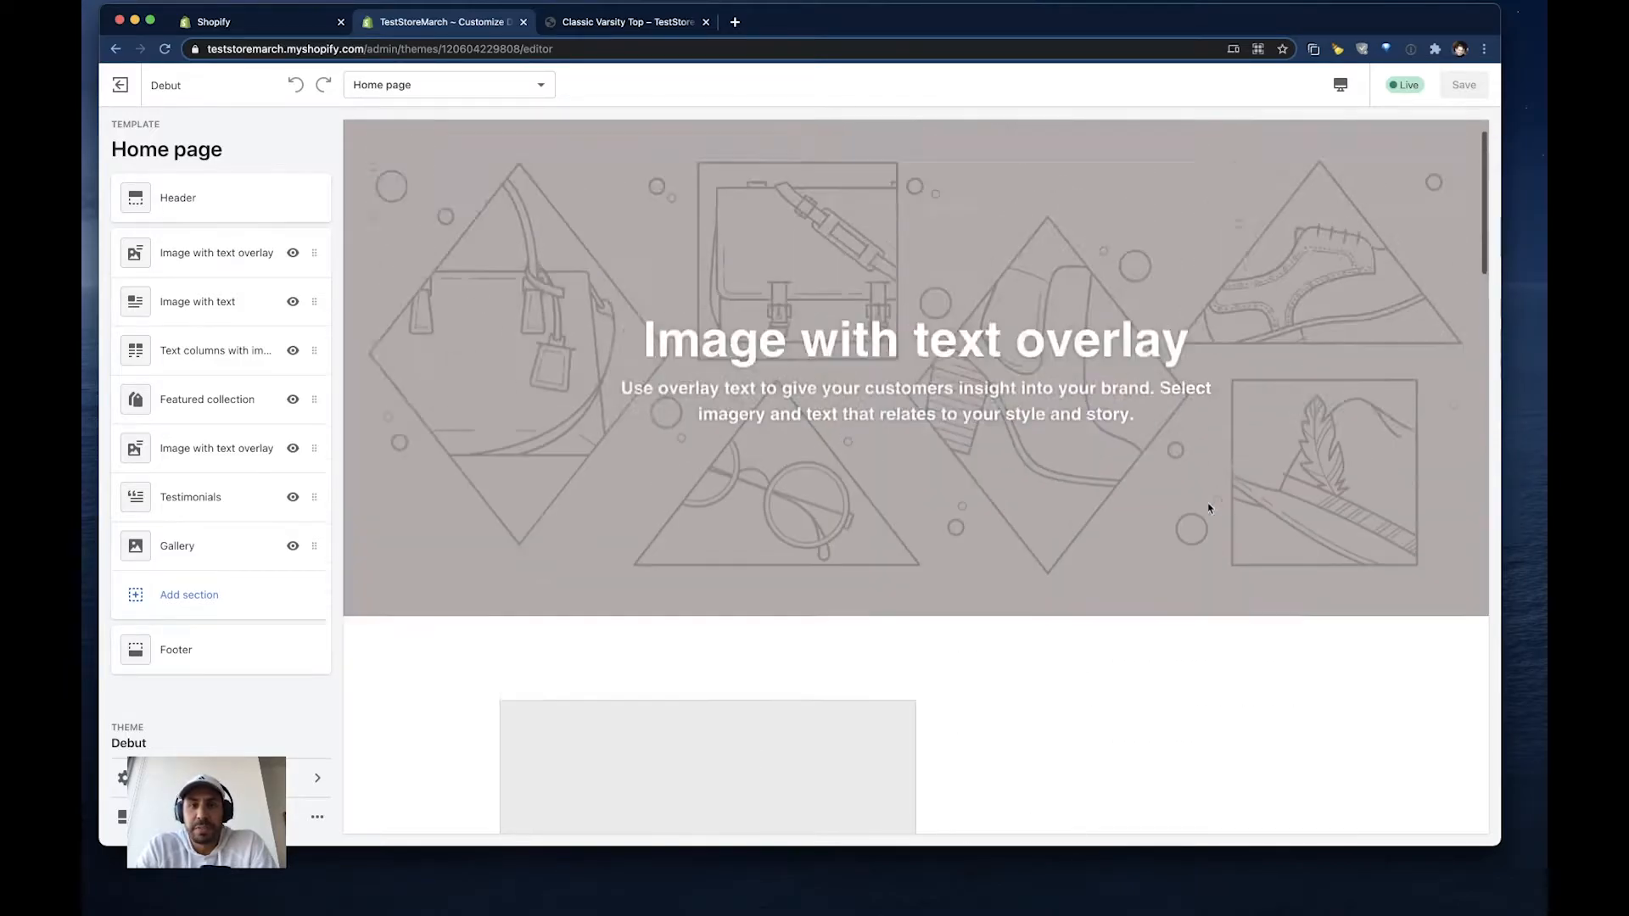
scroll(901, 638, "down", 1)
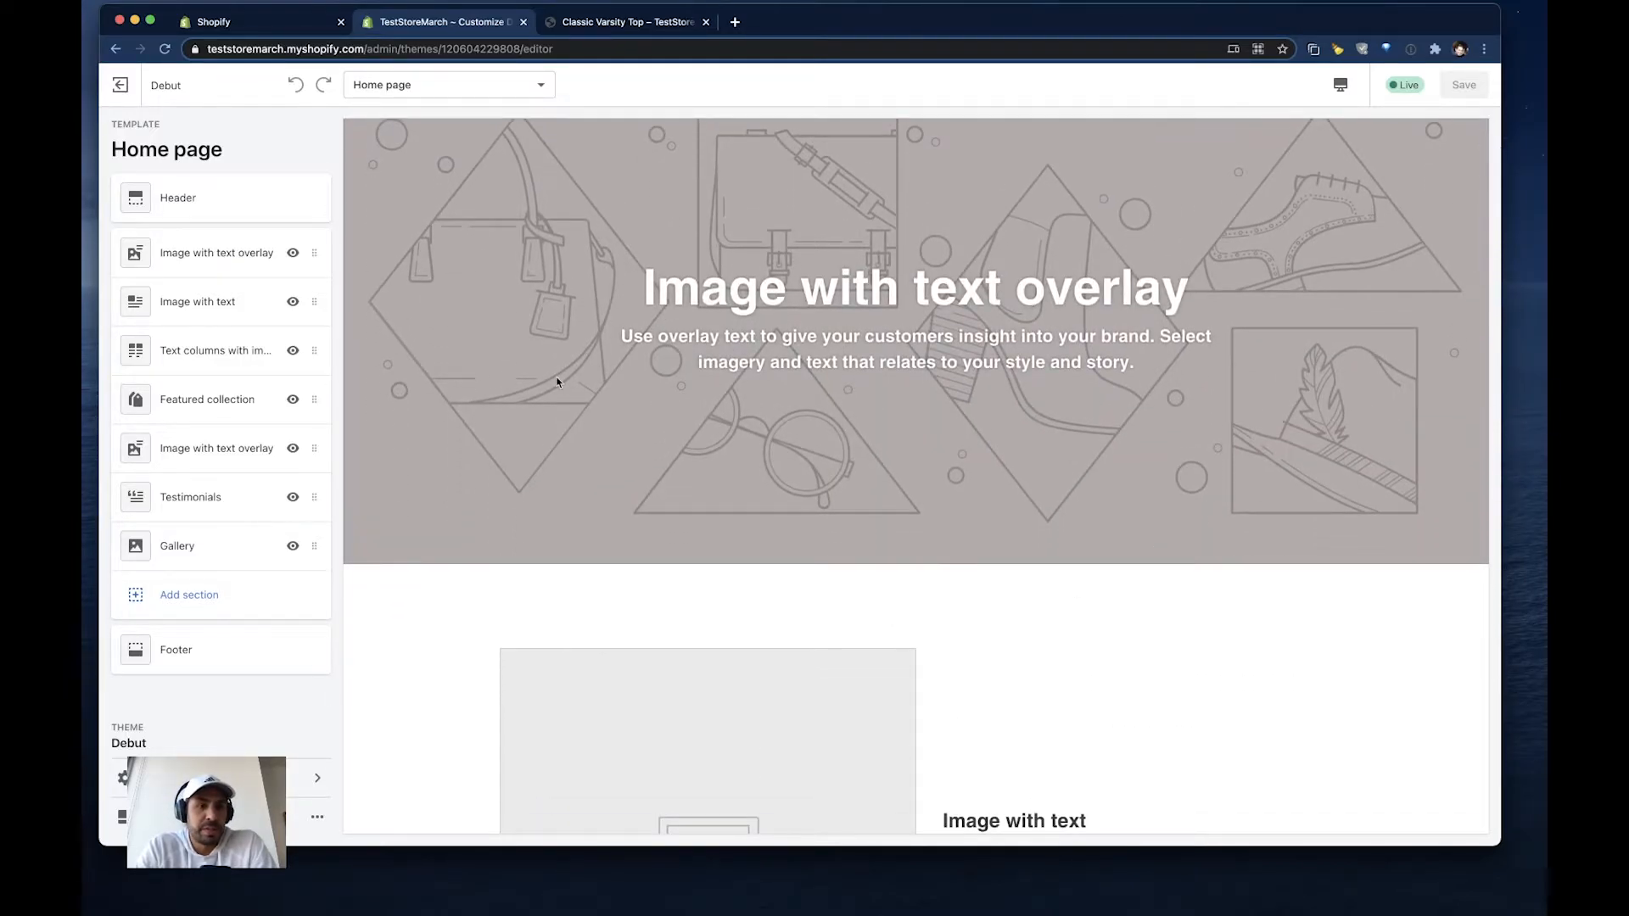
left_click(188, 600)
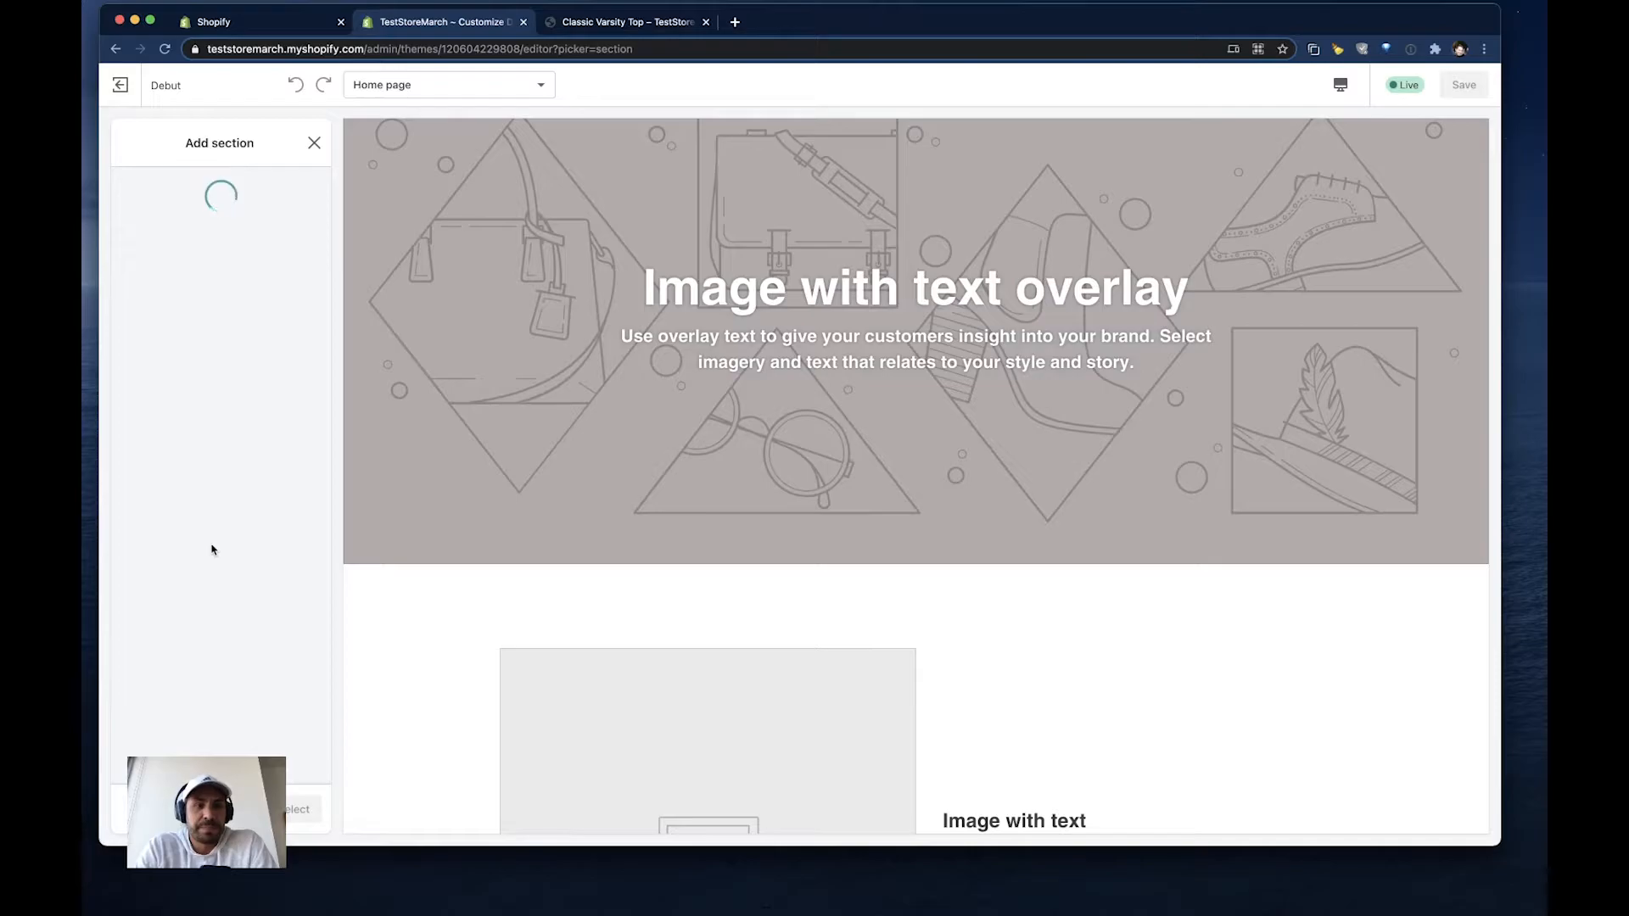
scroll(211, 549, "down", 5)
left_click(158, 610)
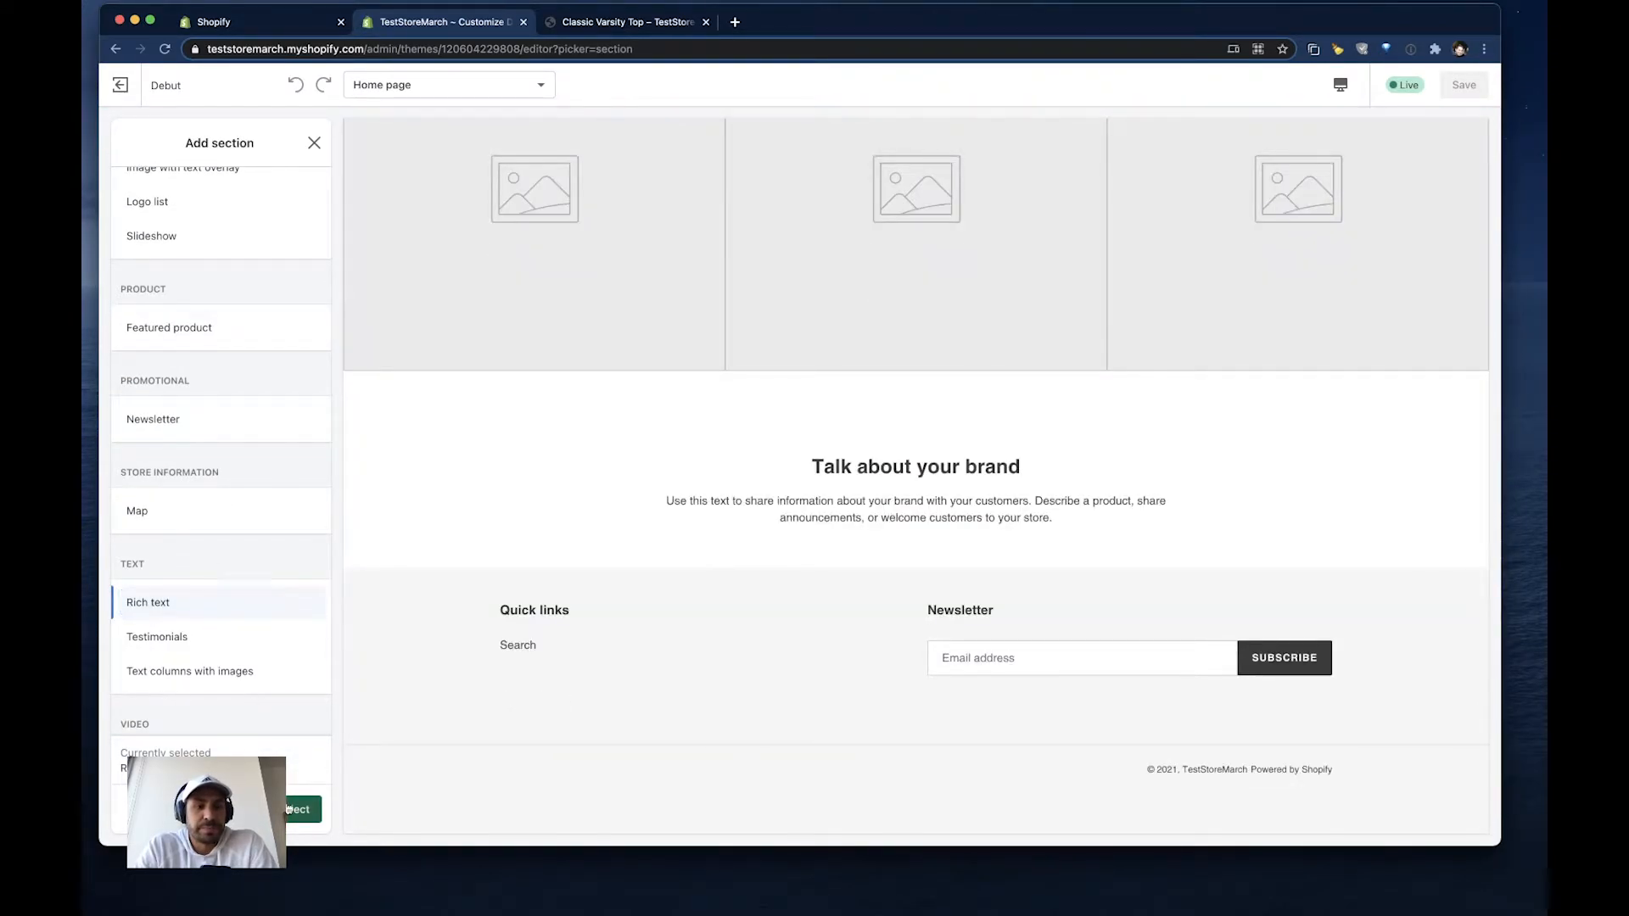
left_click(289, 809)
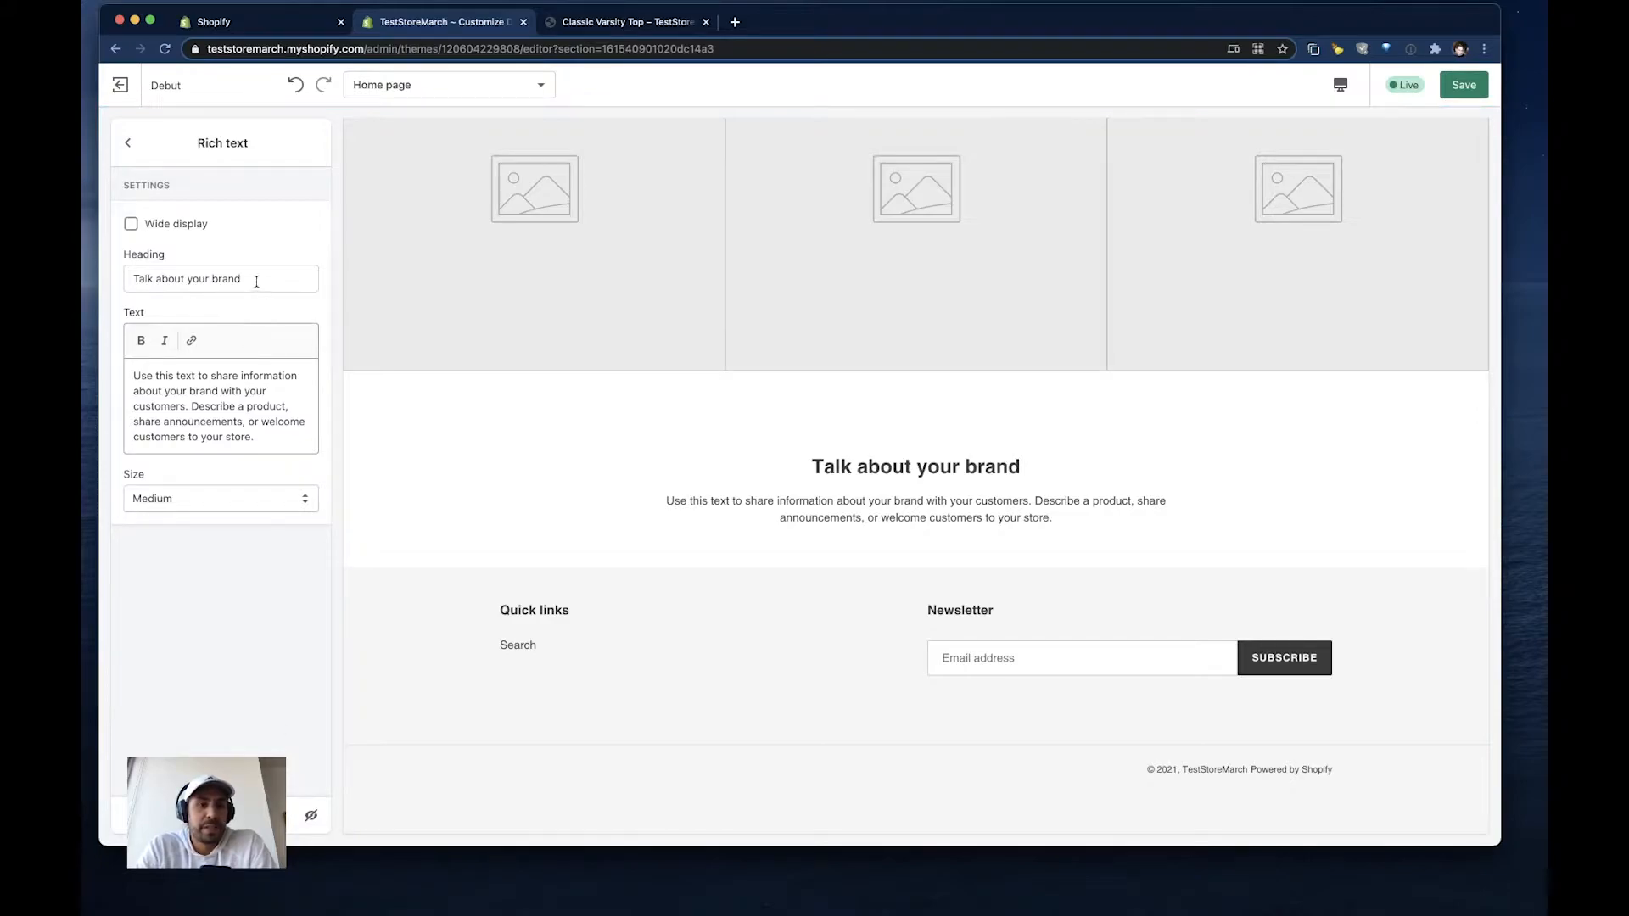
- Set the Rich text section's heading to "Test PDF" and replace its body text with the copied code #nikon manual#o#
left_click_drag(257, 282, 129, 280)
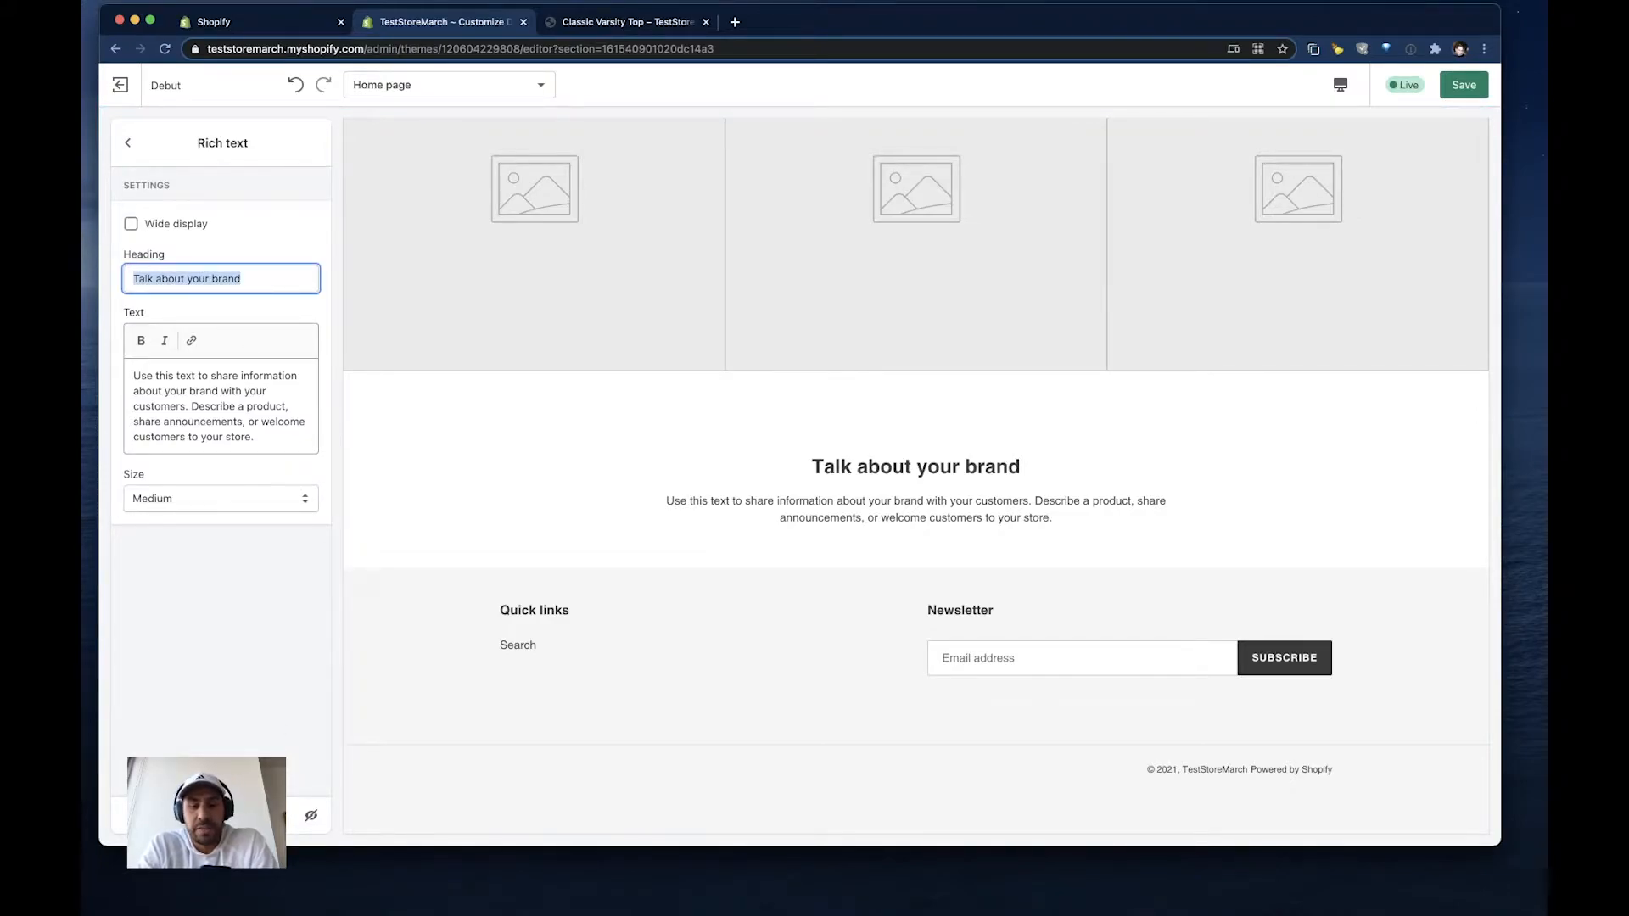
type("Test")
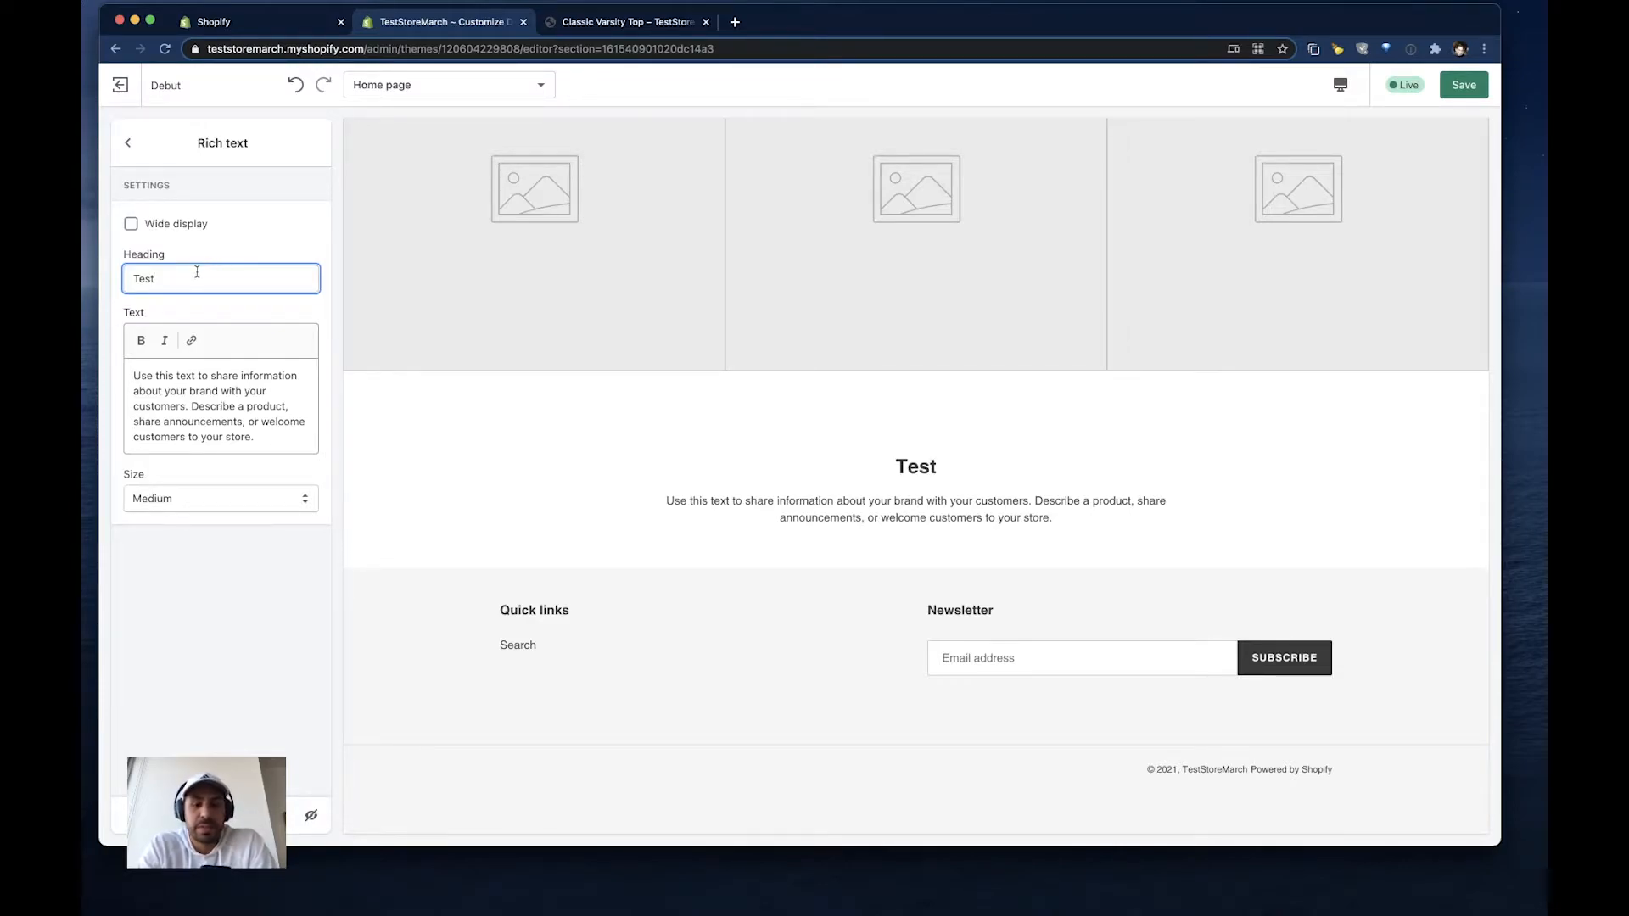
type(" PDF")
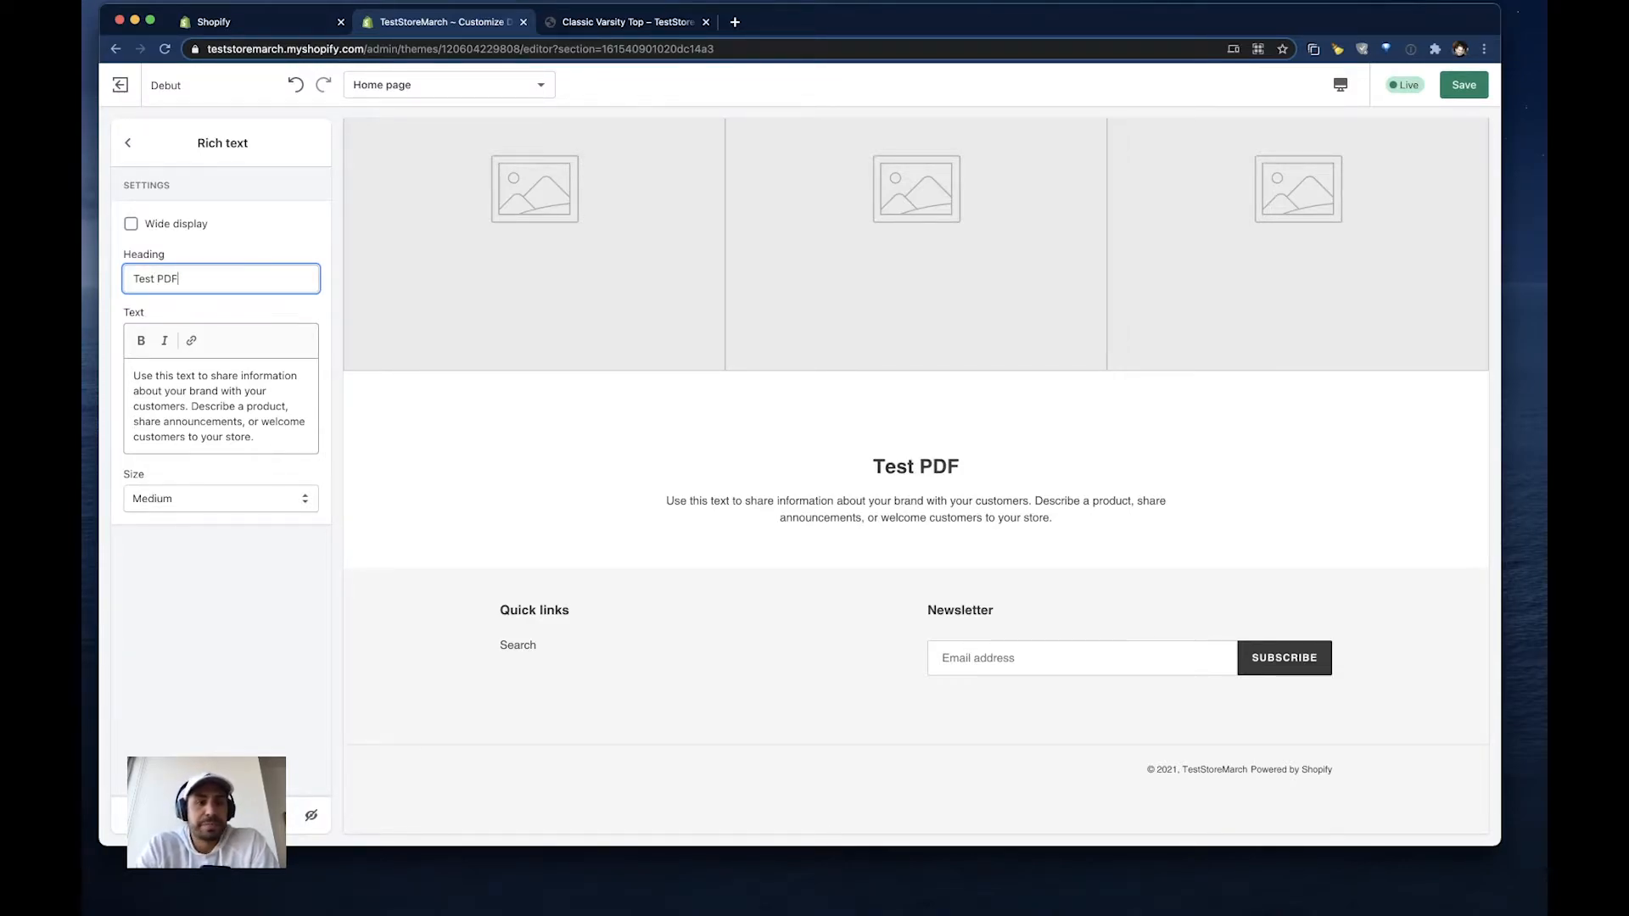
left_click_drag(260, 430, 132, 375)
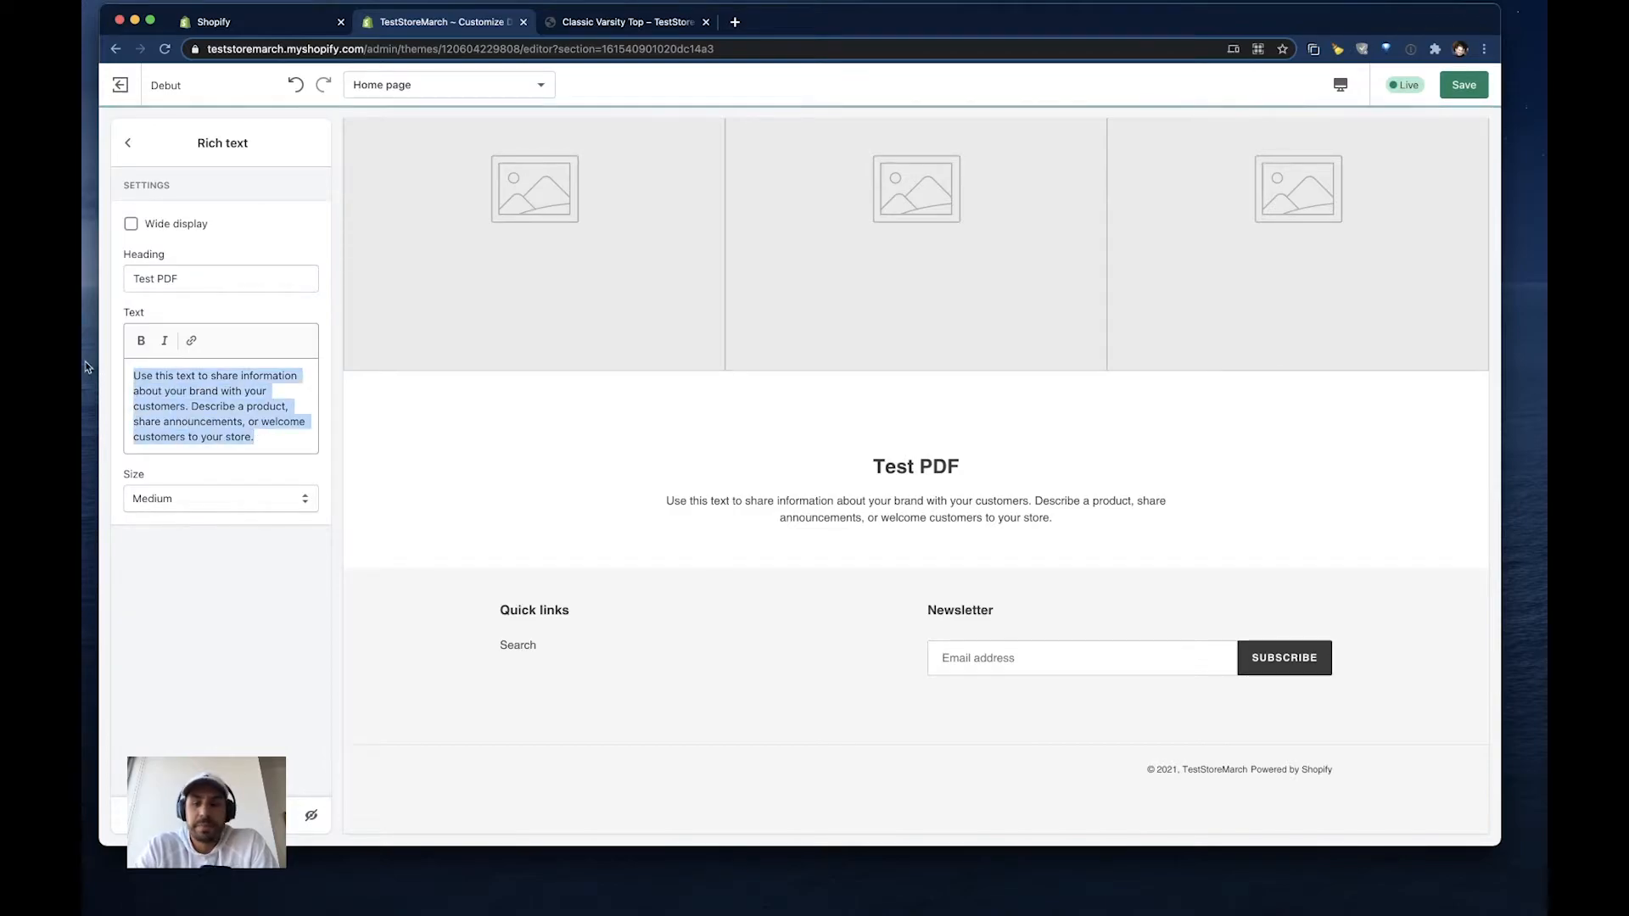
key("BackSpace")
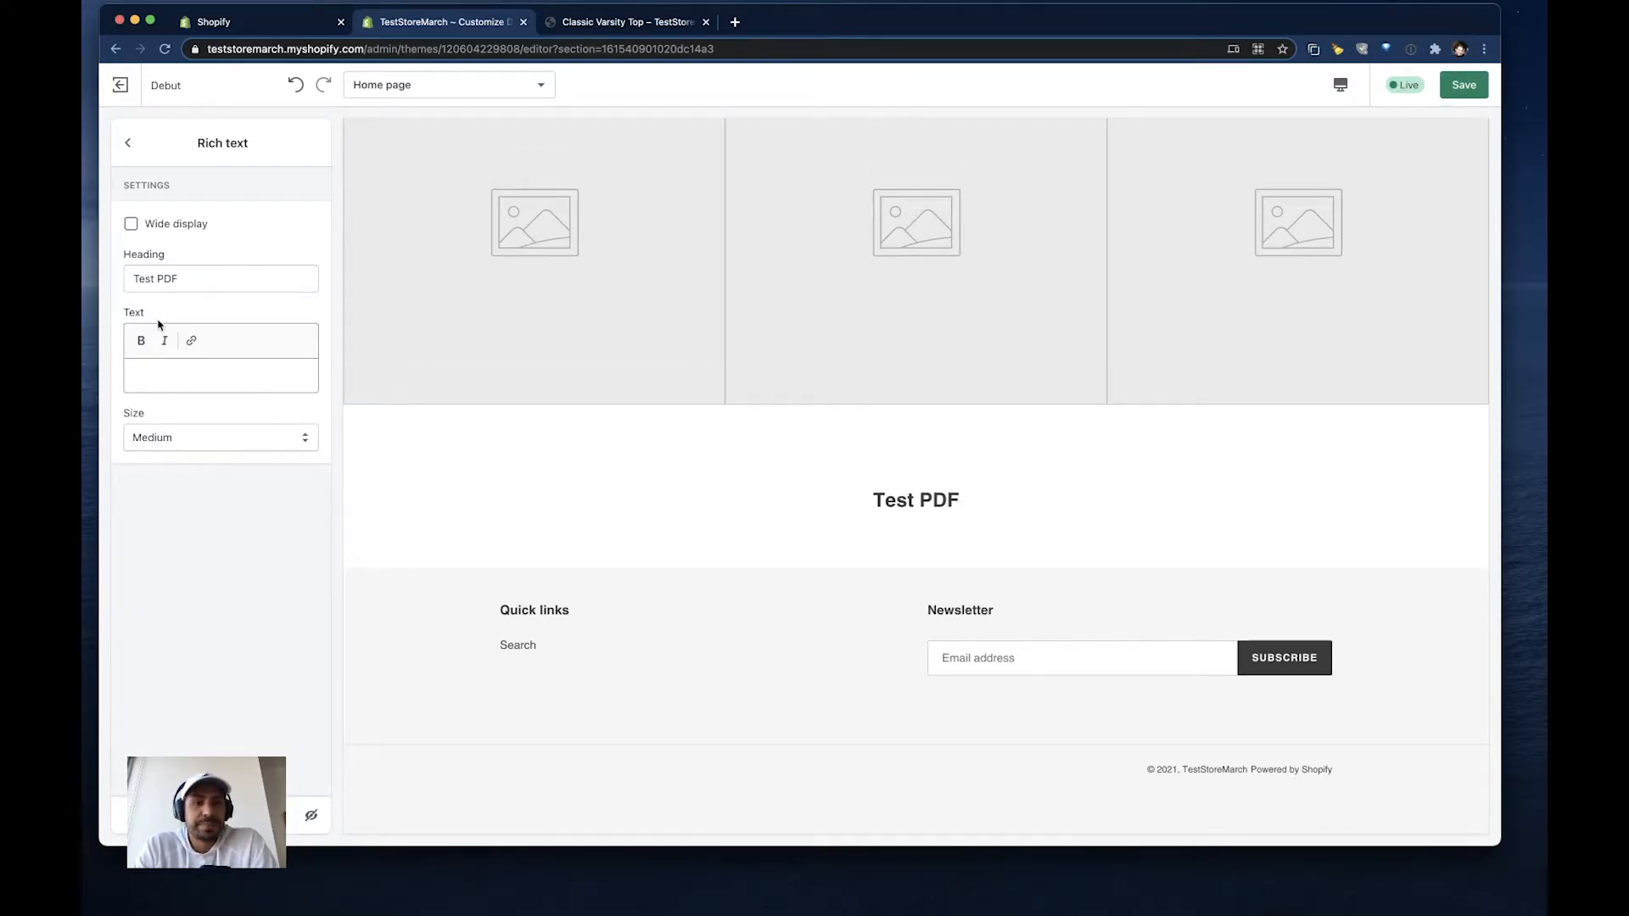
type("#nikon manual#o#")
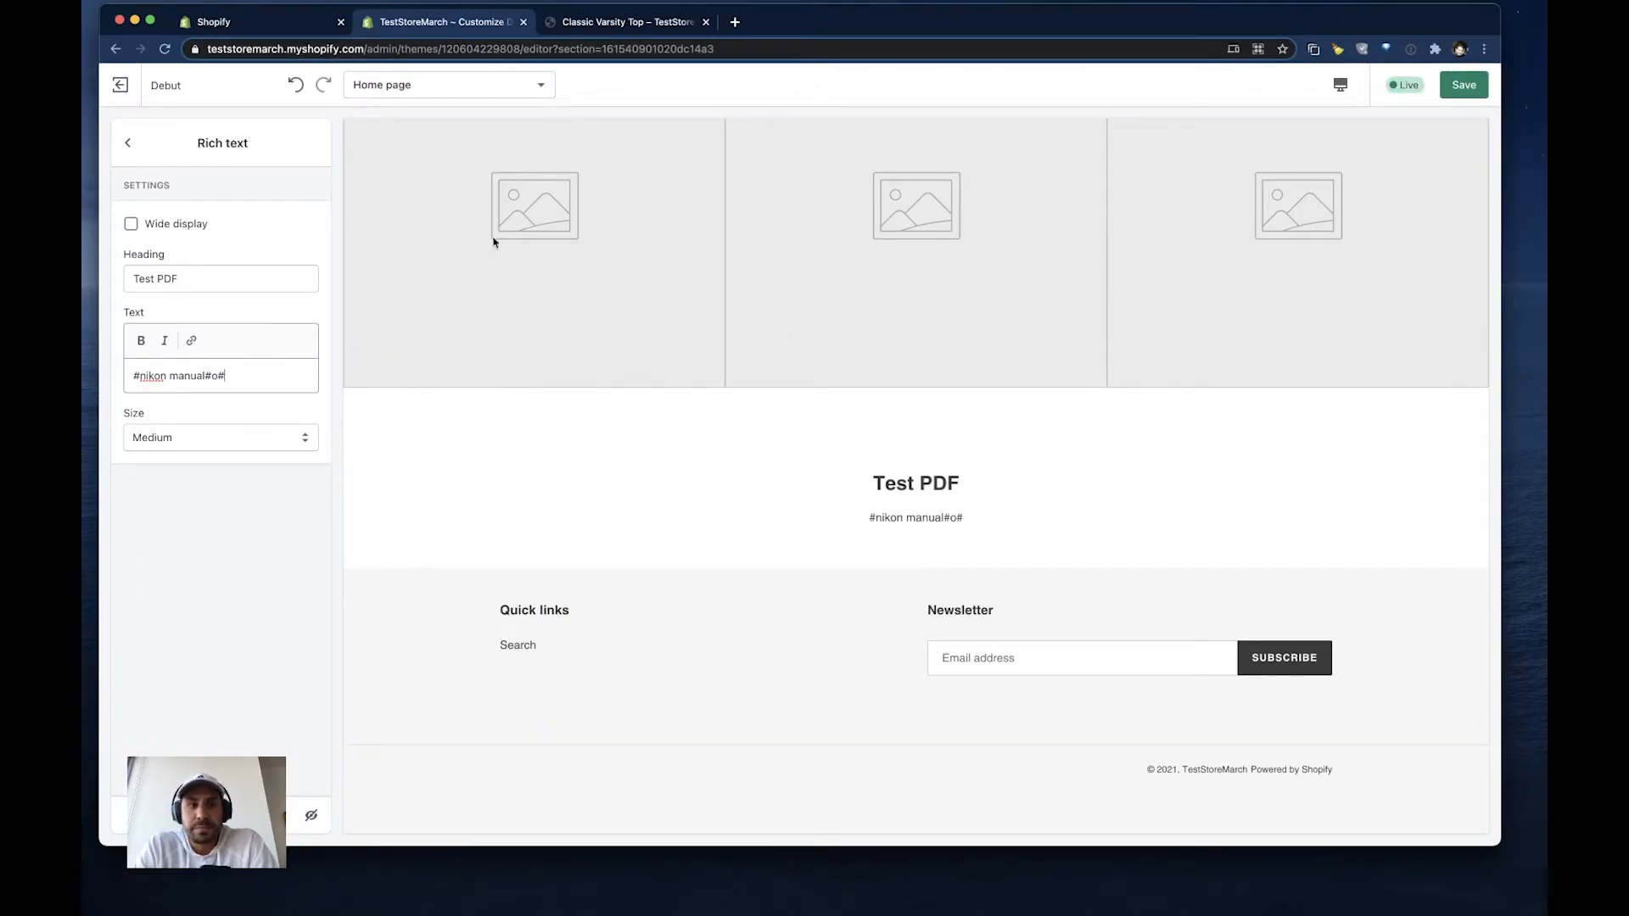
- Move the Rich text section directly below the first Image with text overlay section and save the theme
left_click(137, 155)
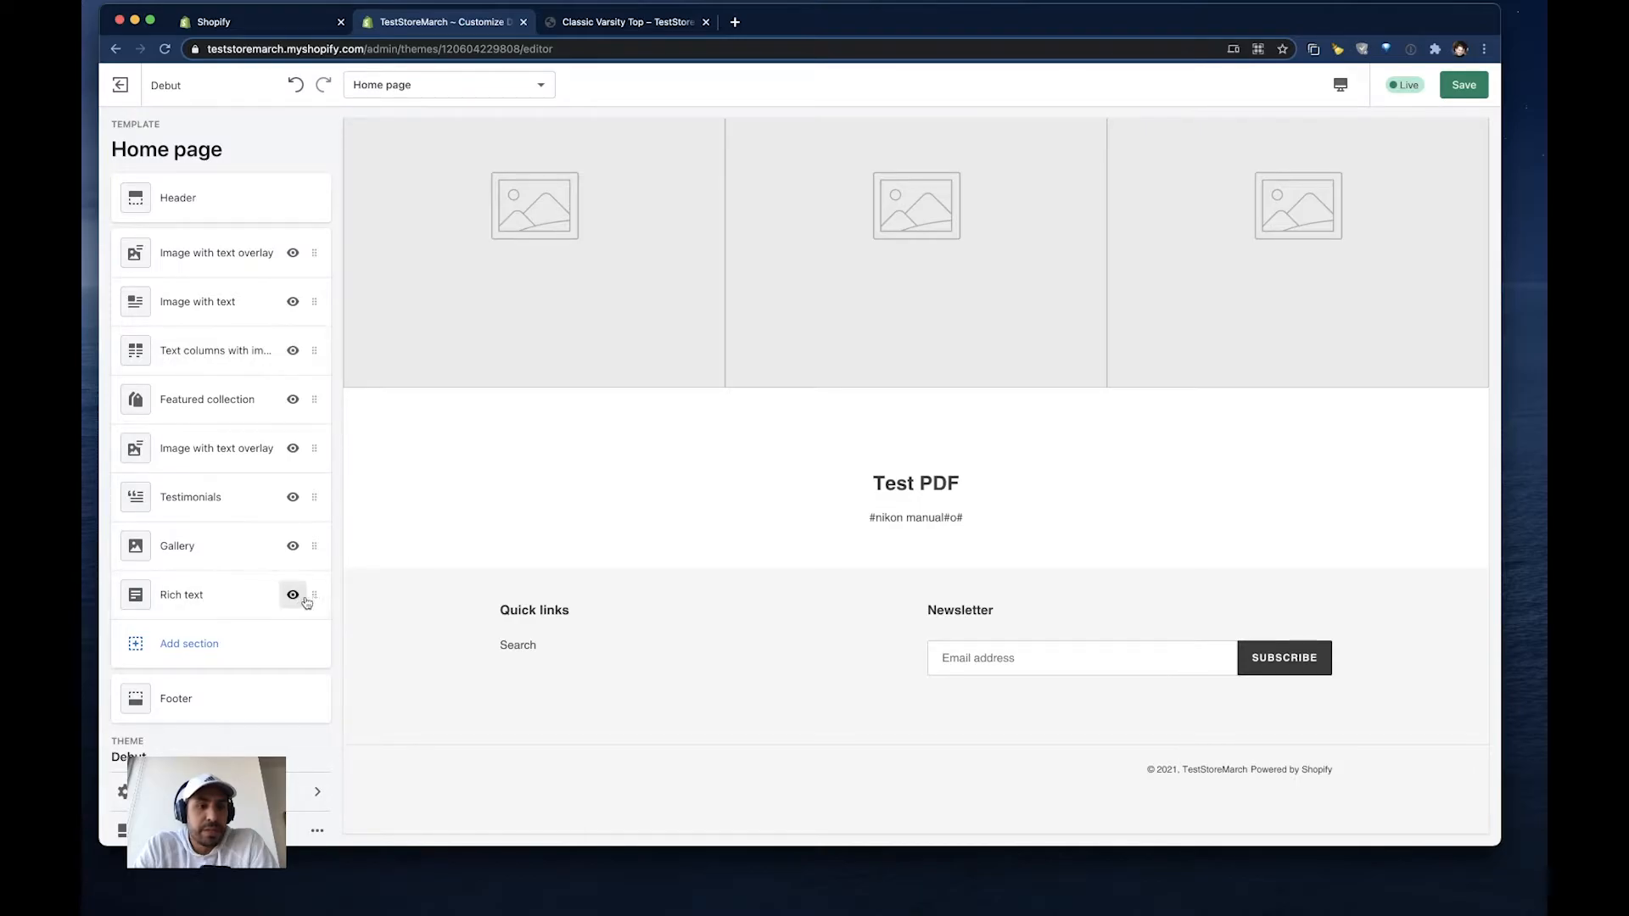
left_click_drag(315, 594, 315, 296)
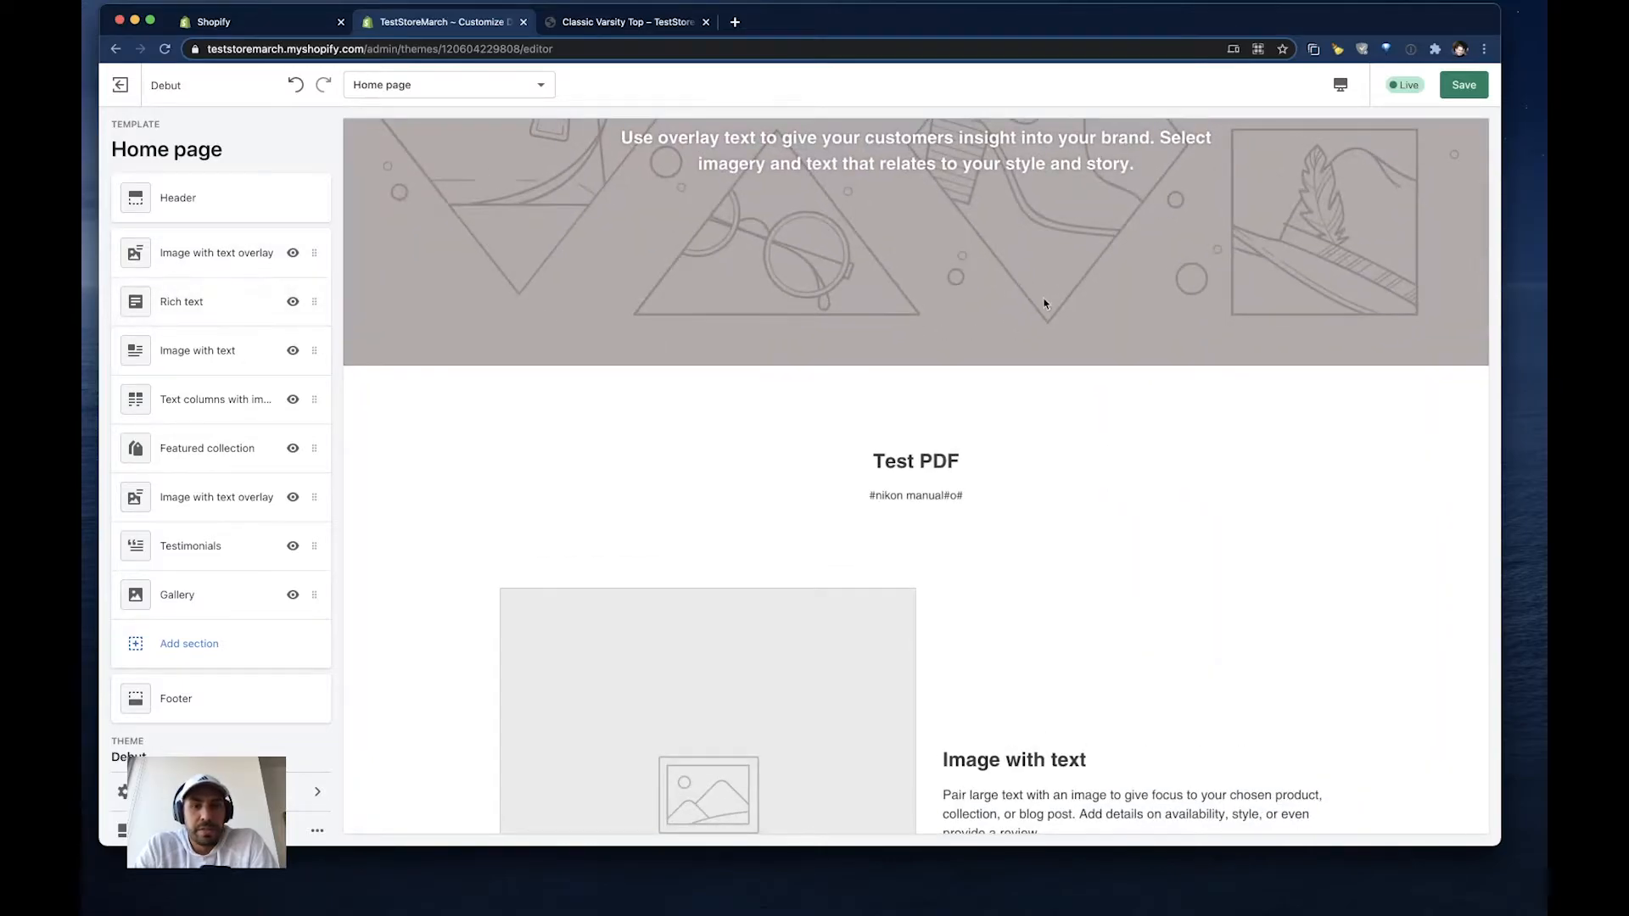
scroll(1042, 299, "up", 2)
scroll(1043, 299, "up", 2)
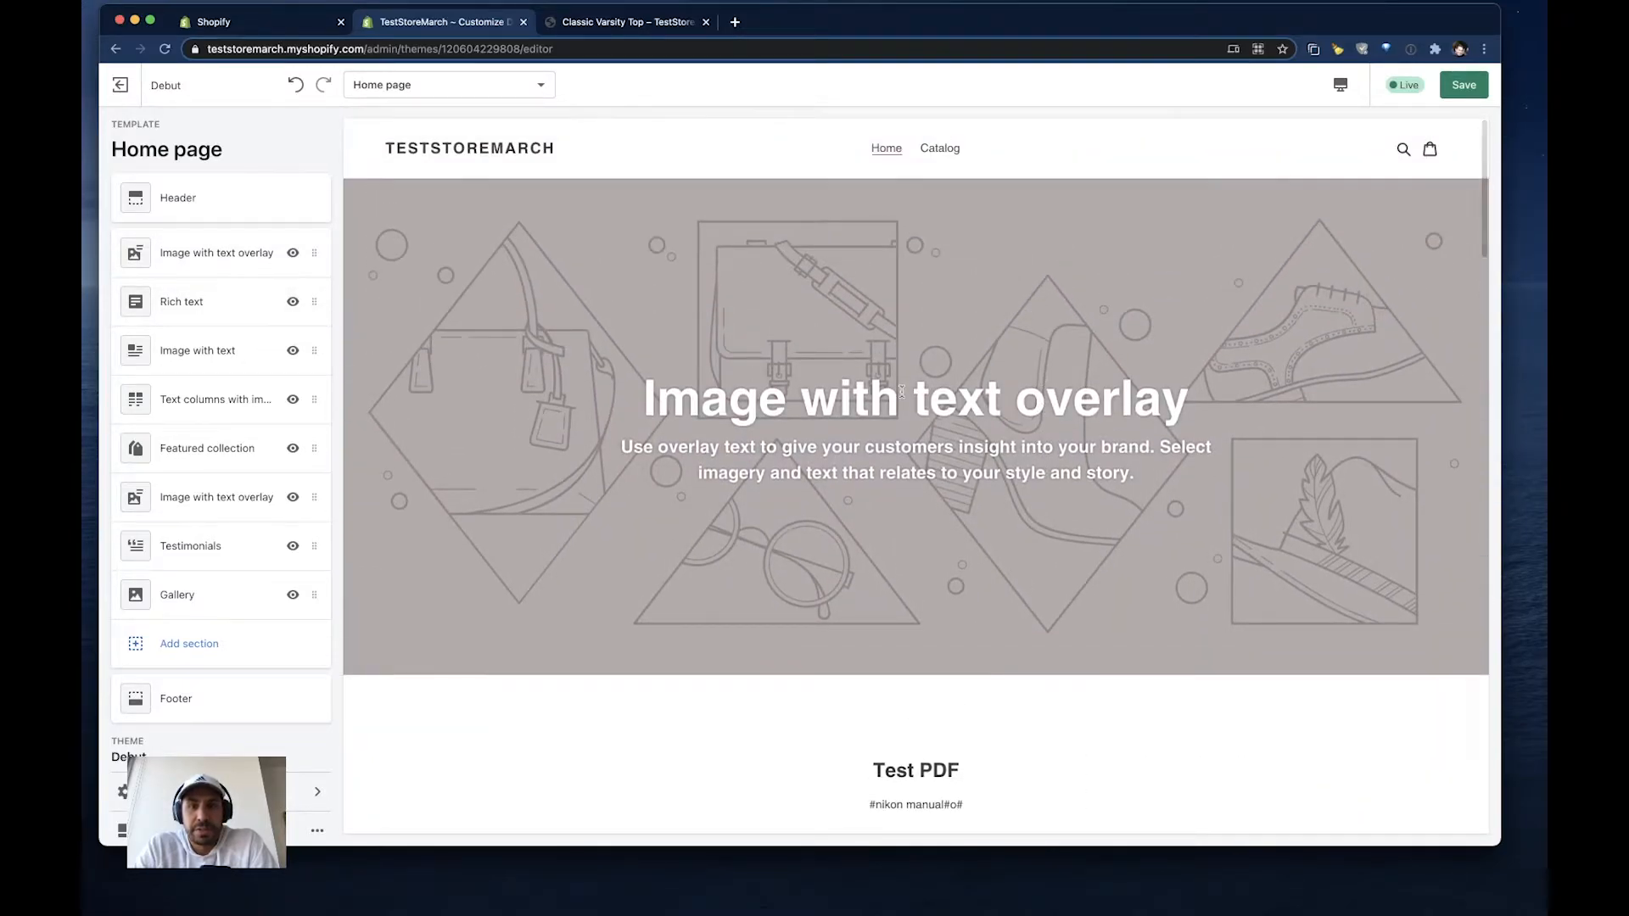
left_click(1464, 84)
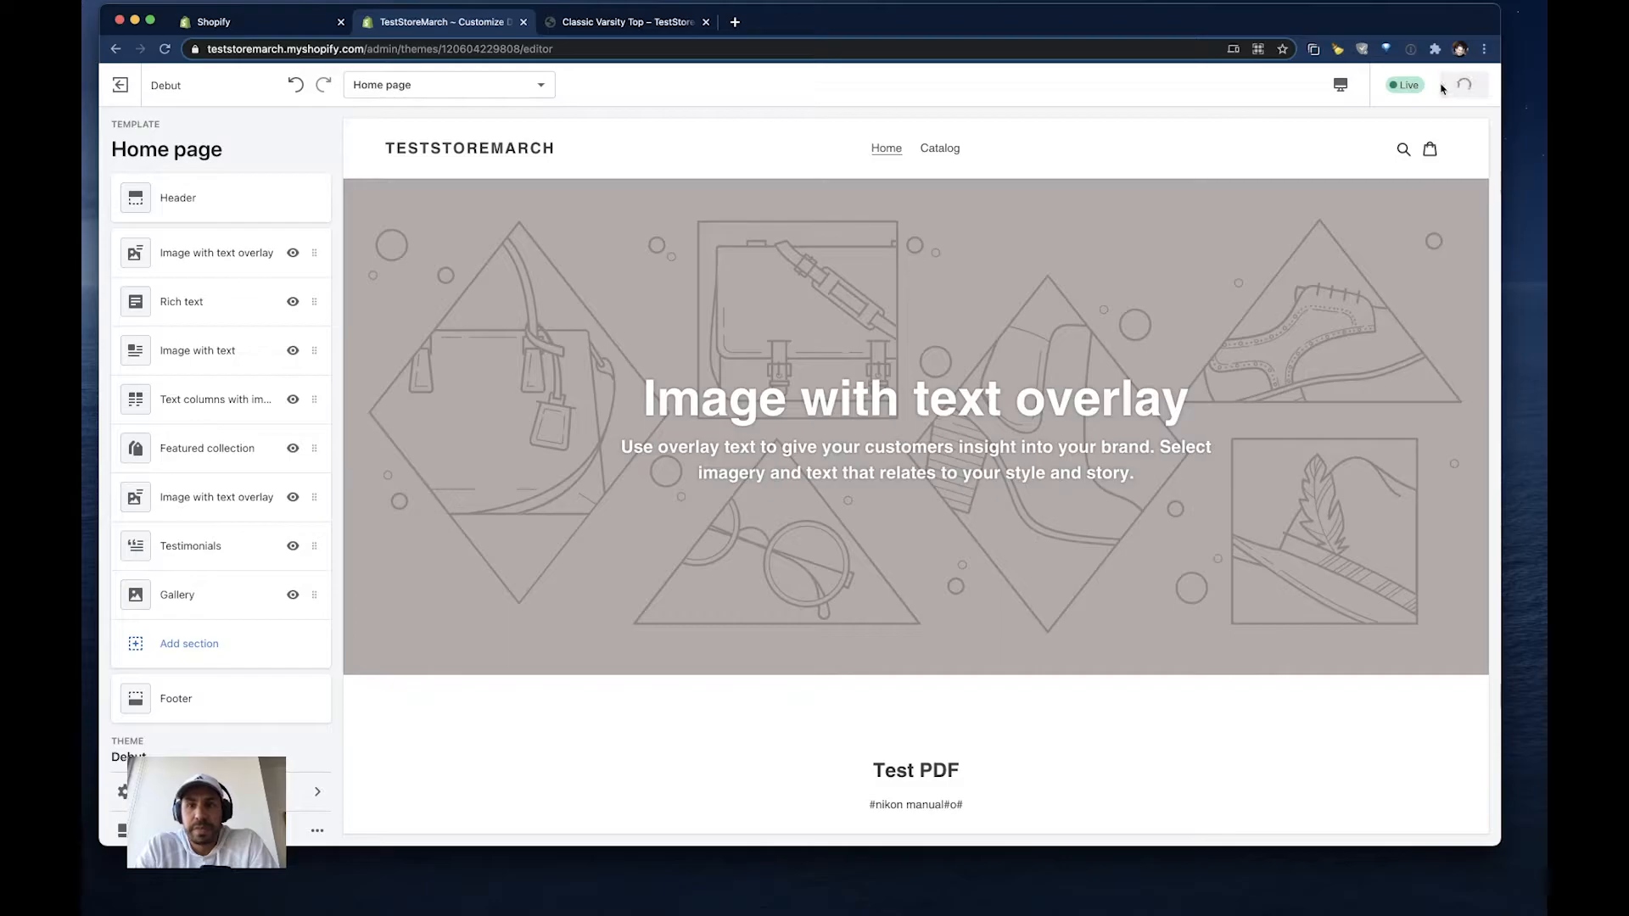
- Open the storefront home page, close the developer tools, and examine the embedded PDF under the Test PDF heading
left_click(616, 23)
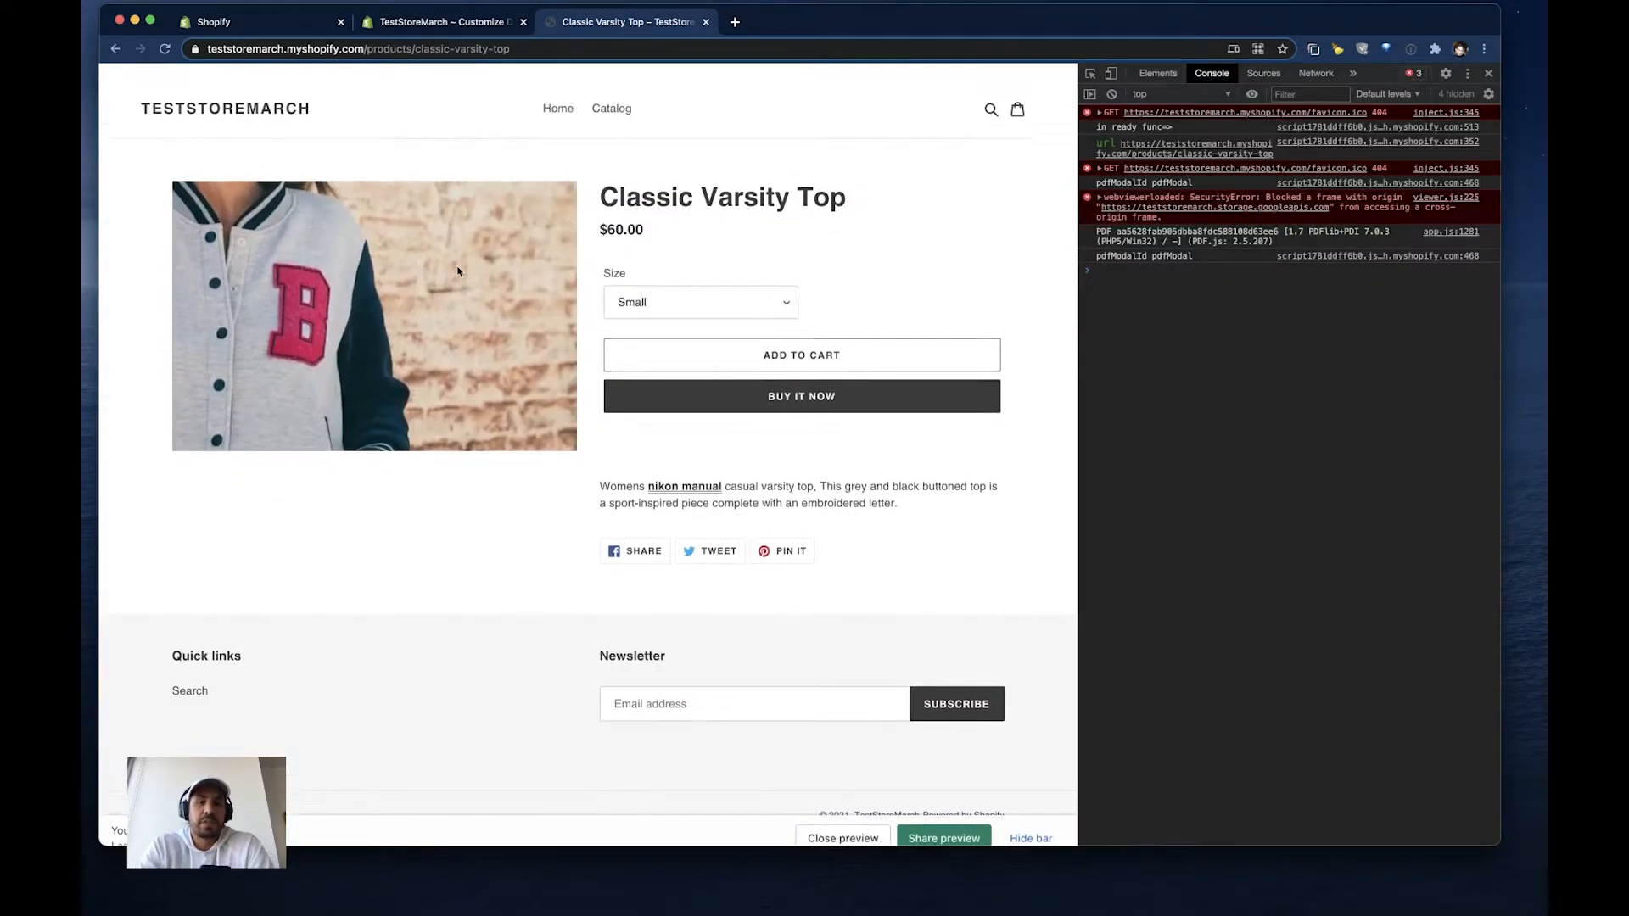
left_click(558, 95)
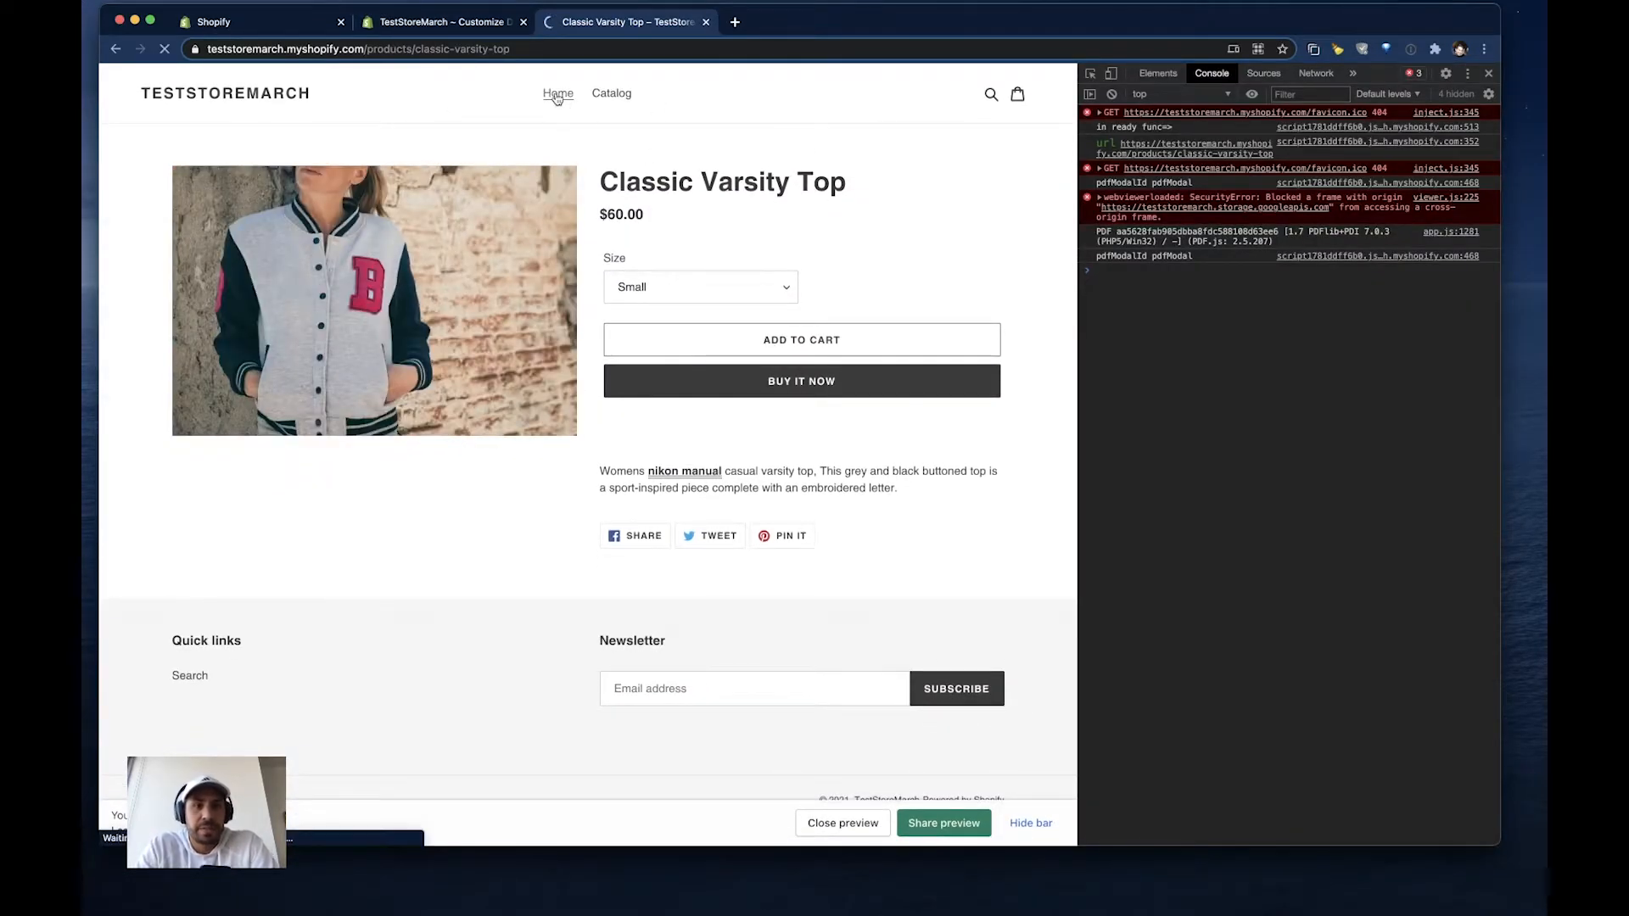
scroll(522, 379, "down", 5)
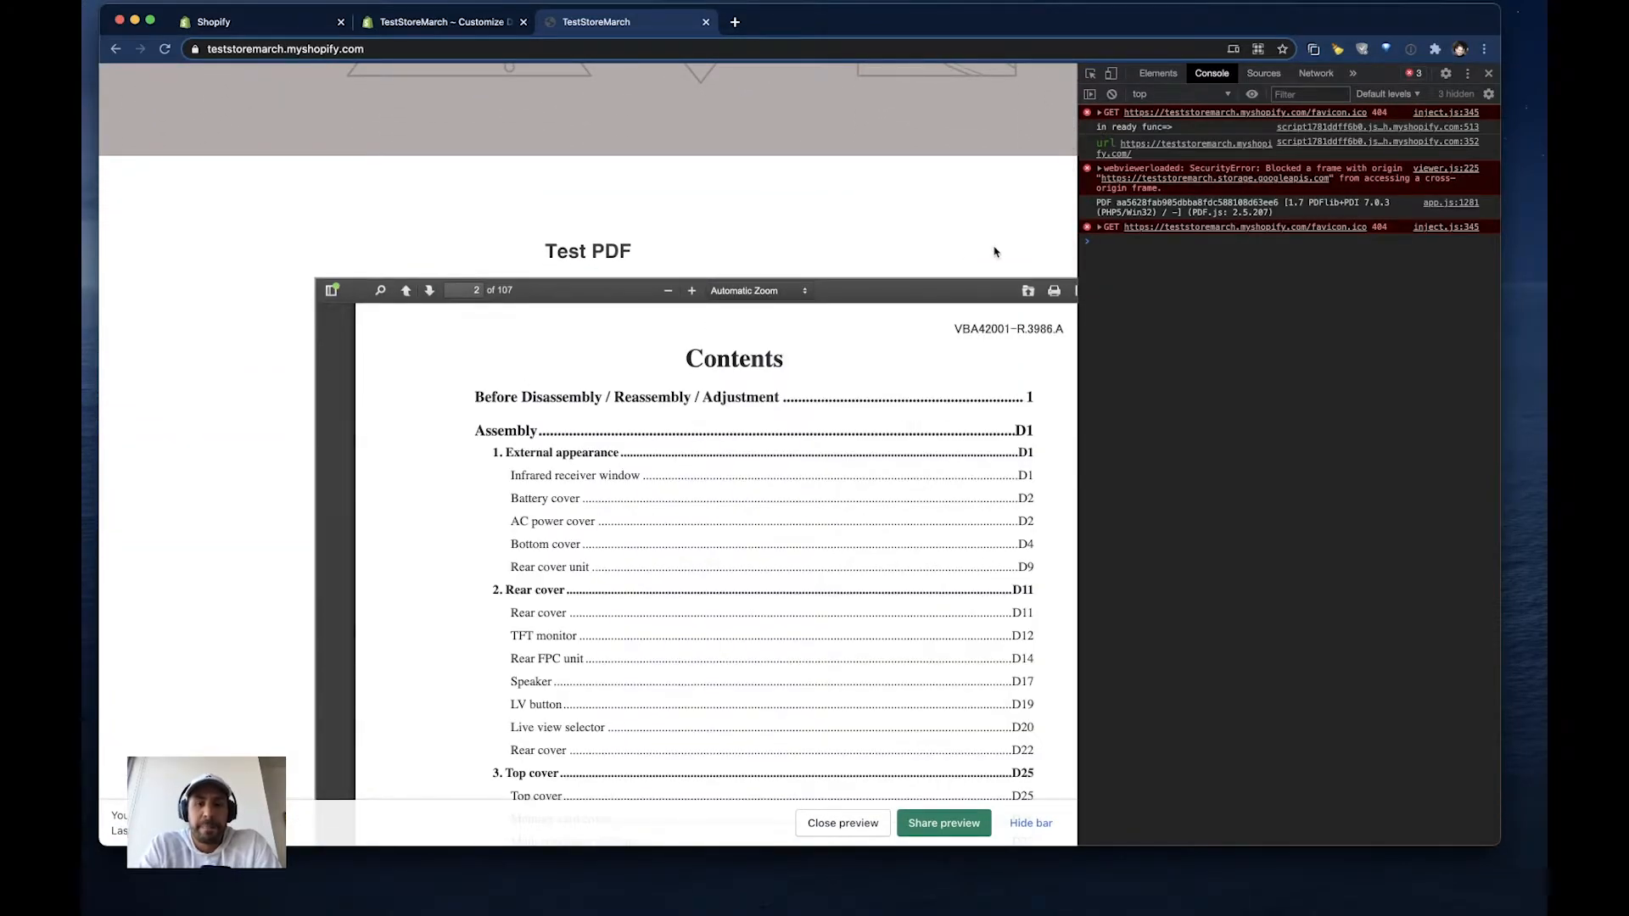
key("super+alt+i")
scroll(996, 251, "up", 5)
scroll(995, 252, "down", 7)
scroll(995, 251, "up", 5)
scroll(407, 389, "up", 8)
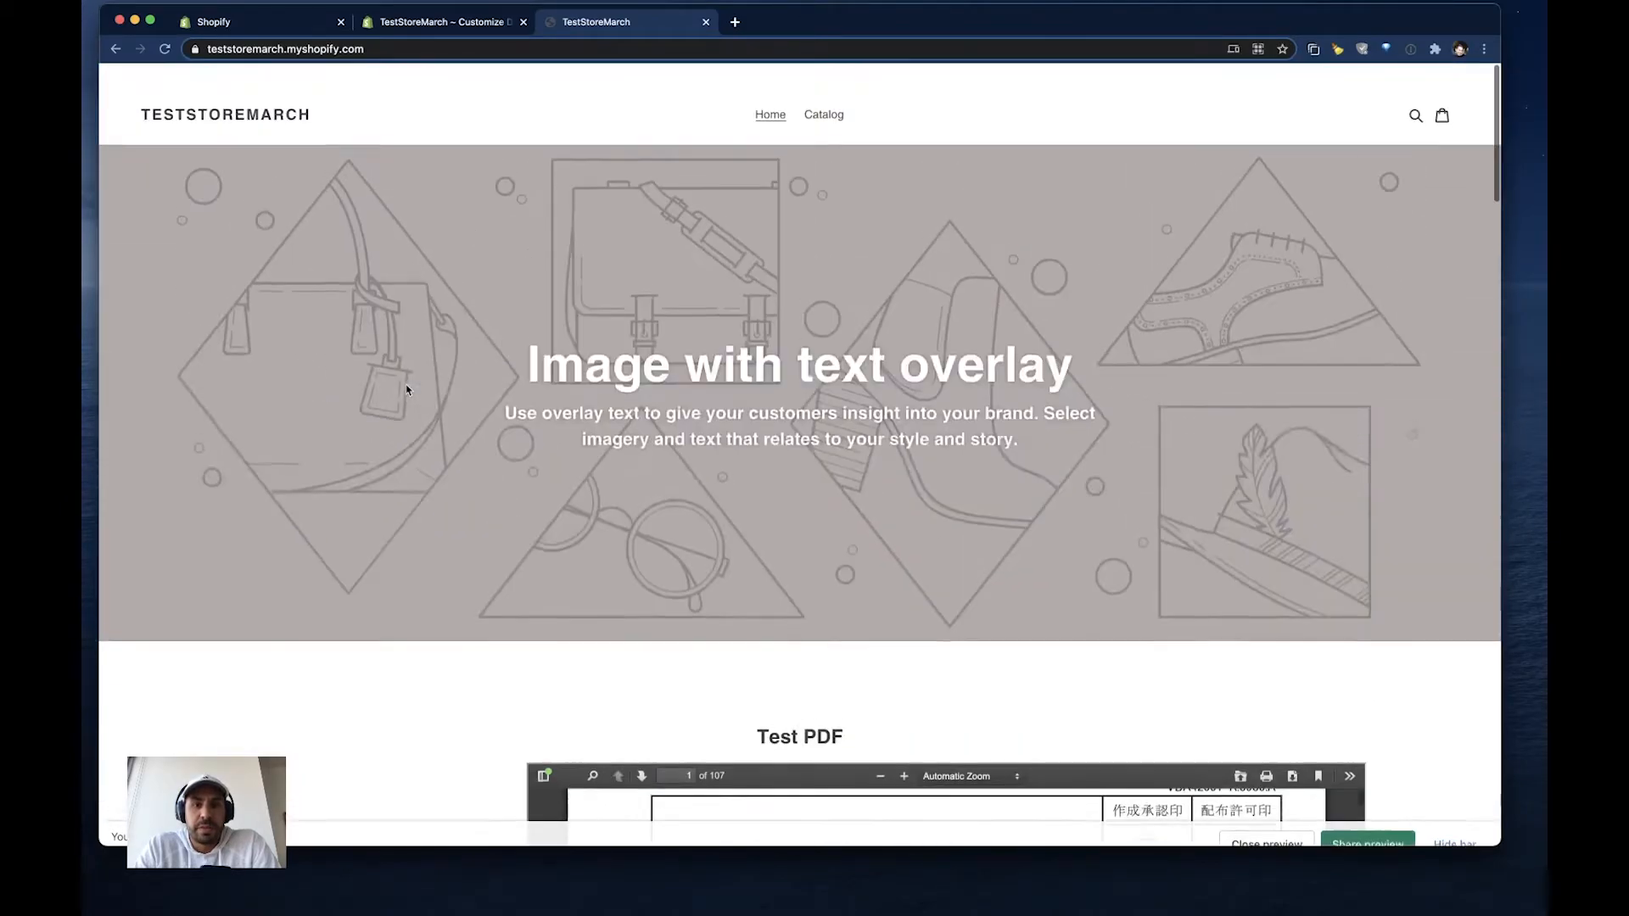
scroll(407, 388, "down", 5)
scroll(406, 390, "down", 2)
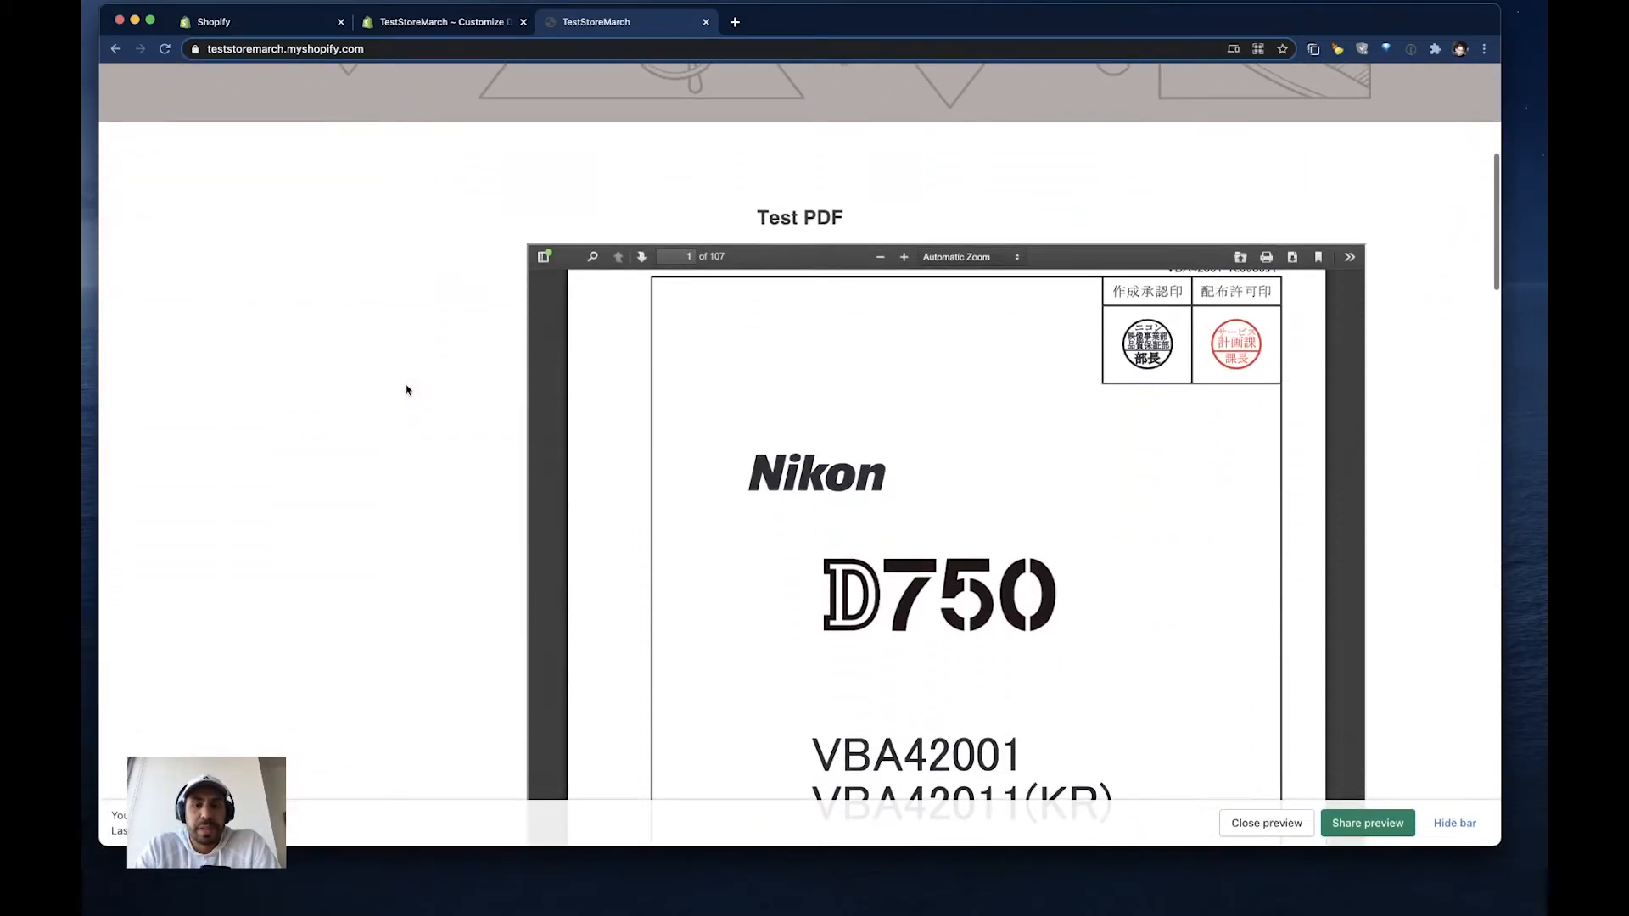
scroll(389, 320, "up", 8)
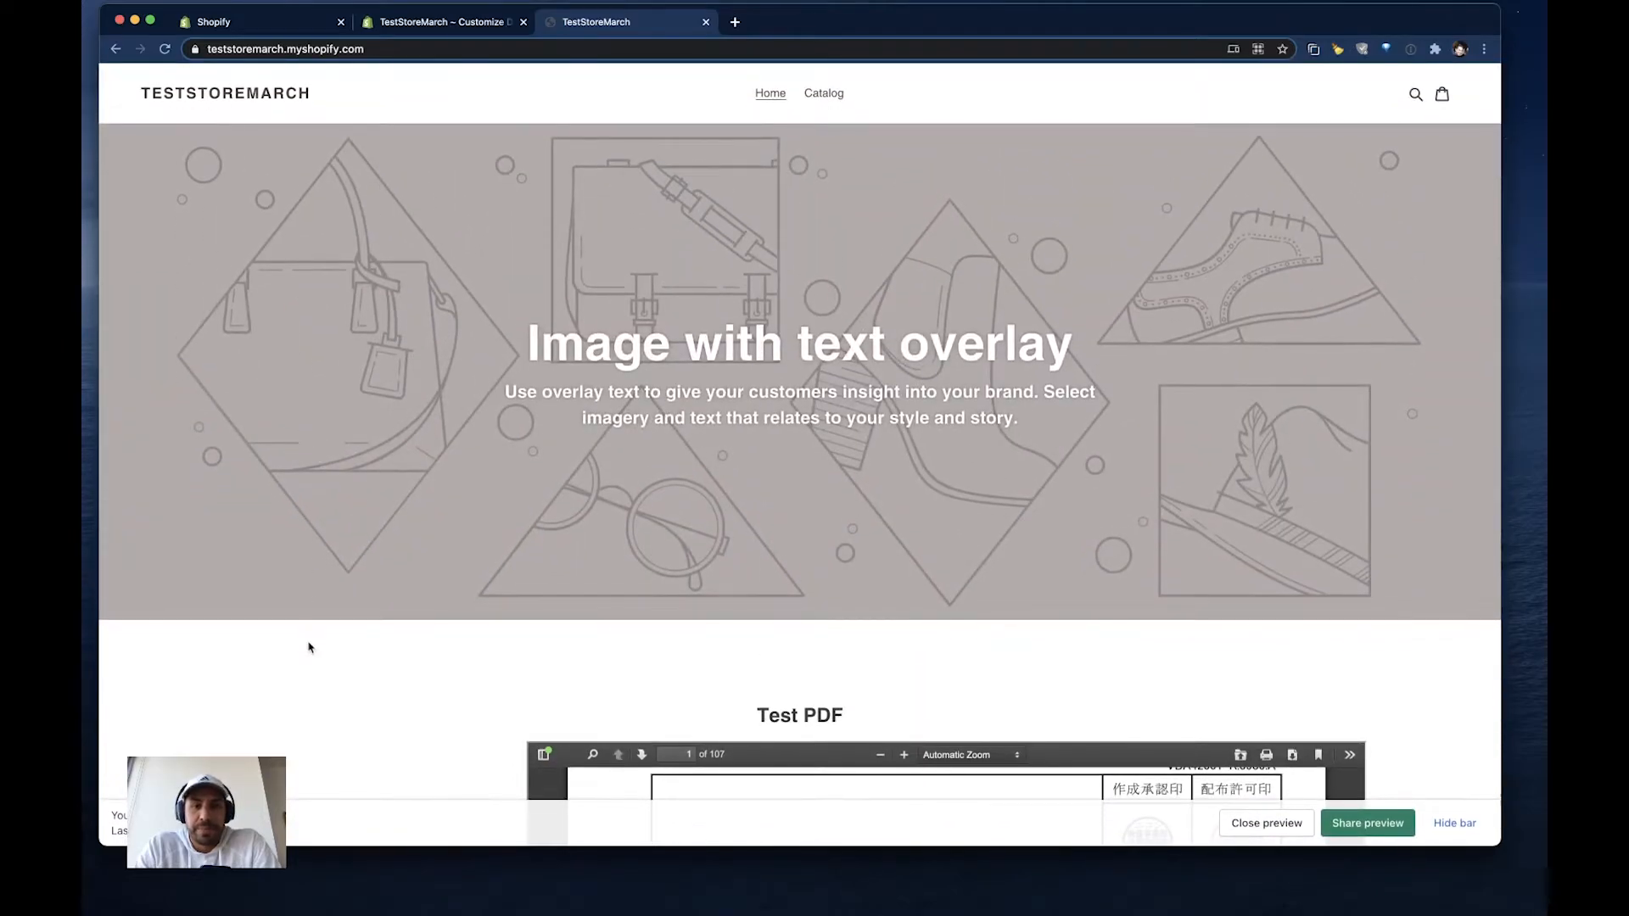
- Return to the theme editor, enable wide display for the Rich text section, and save the theme
left_click(273, 32)
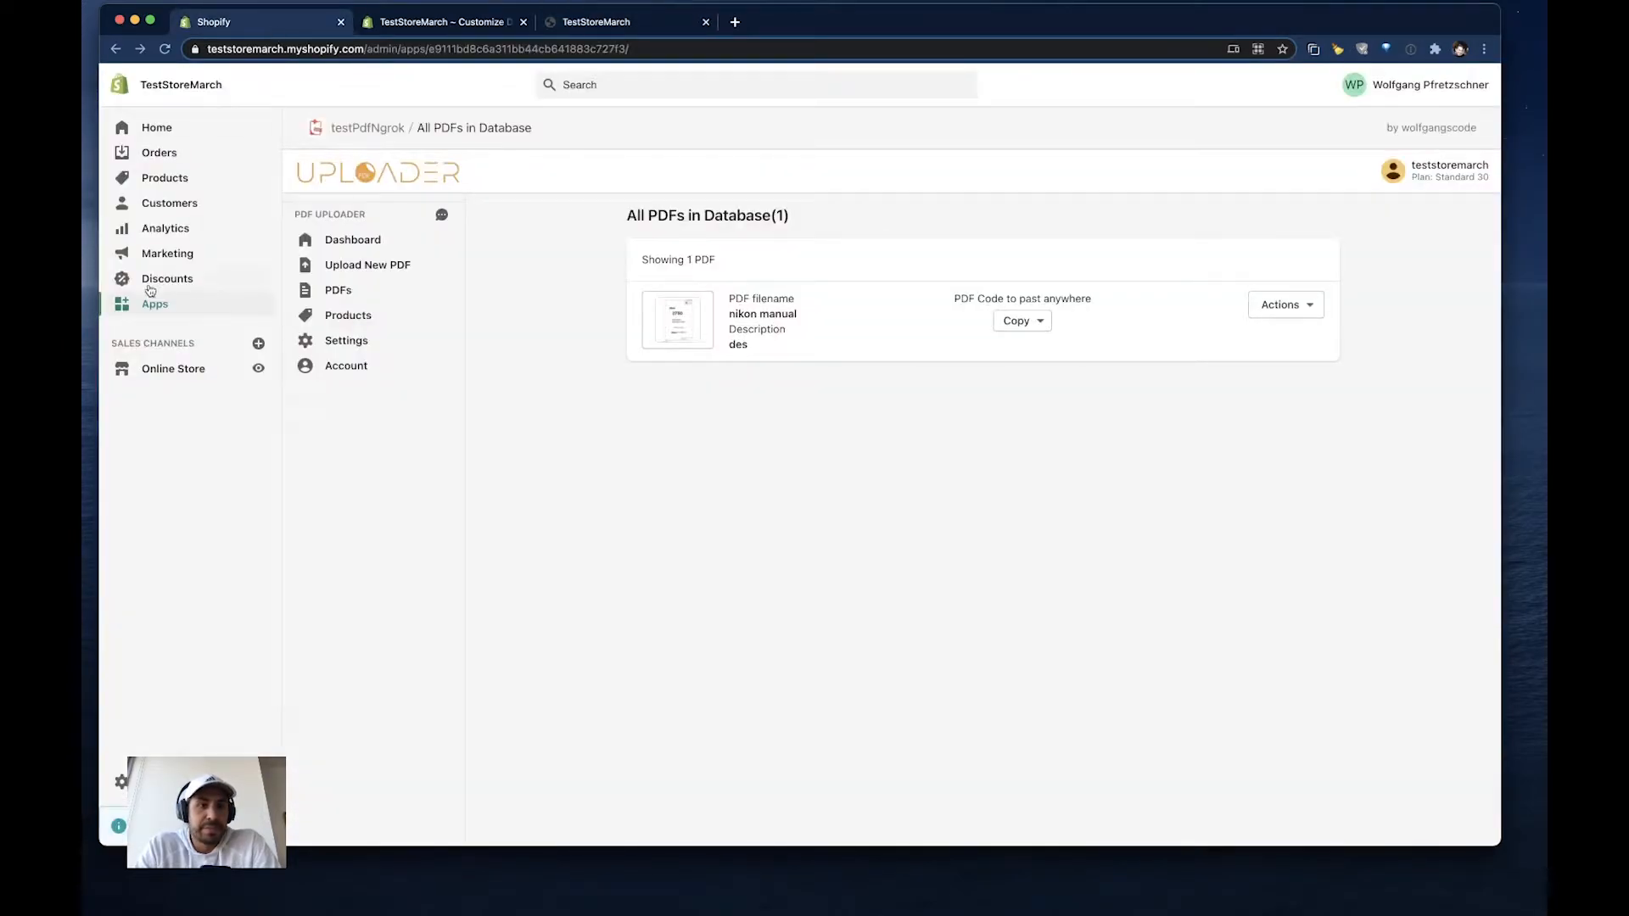
left_click(376, 31)
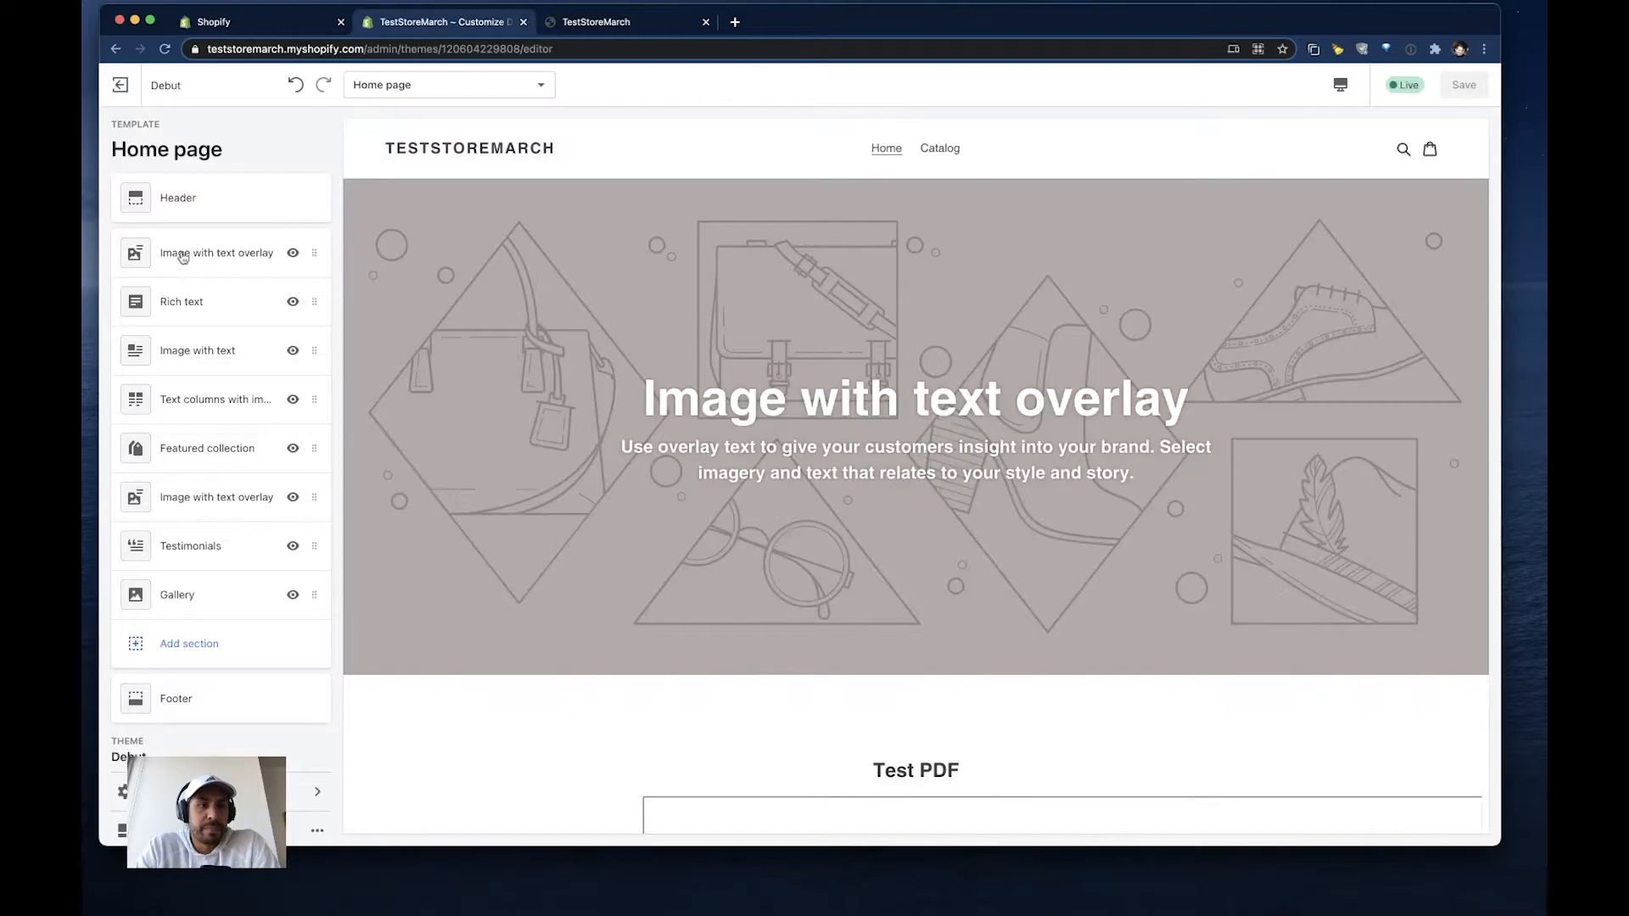
left_click(192, 304)
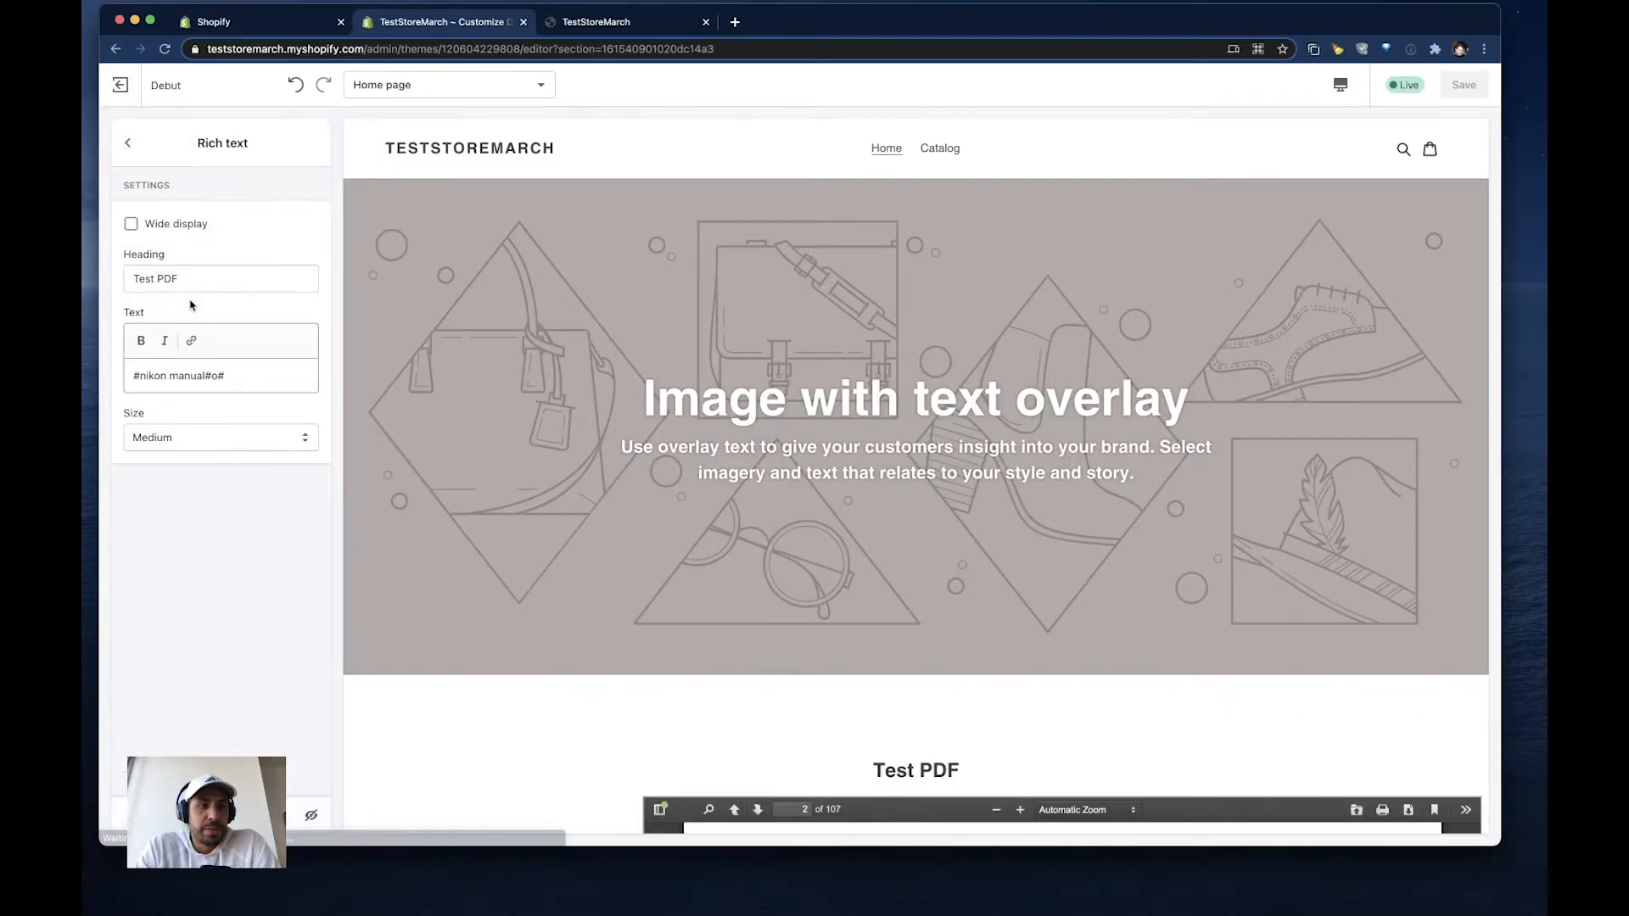
left_click(132, 224)
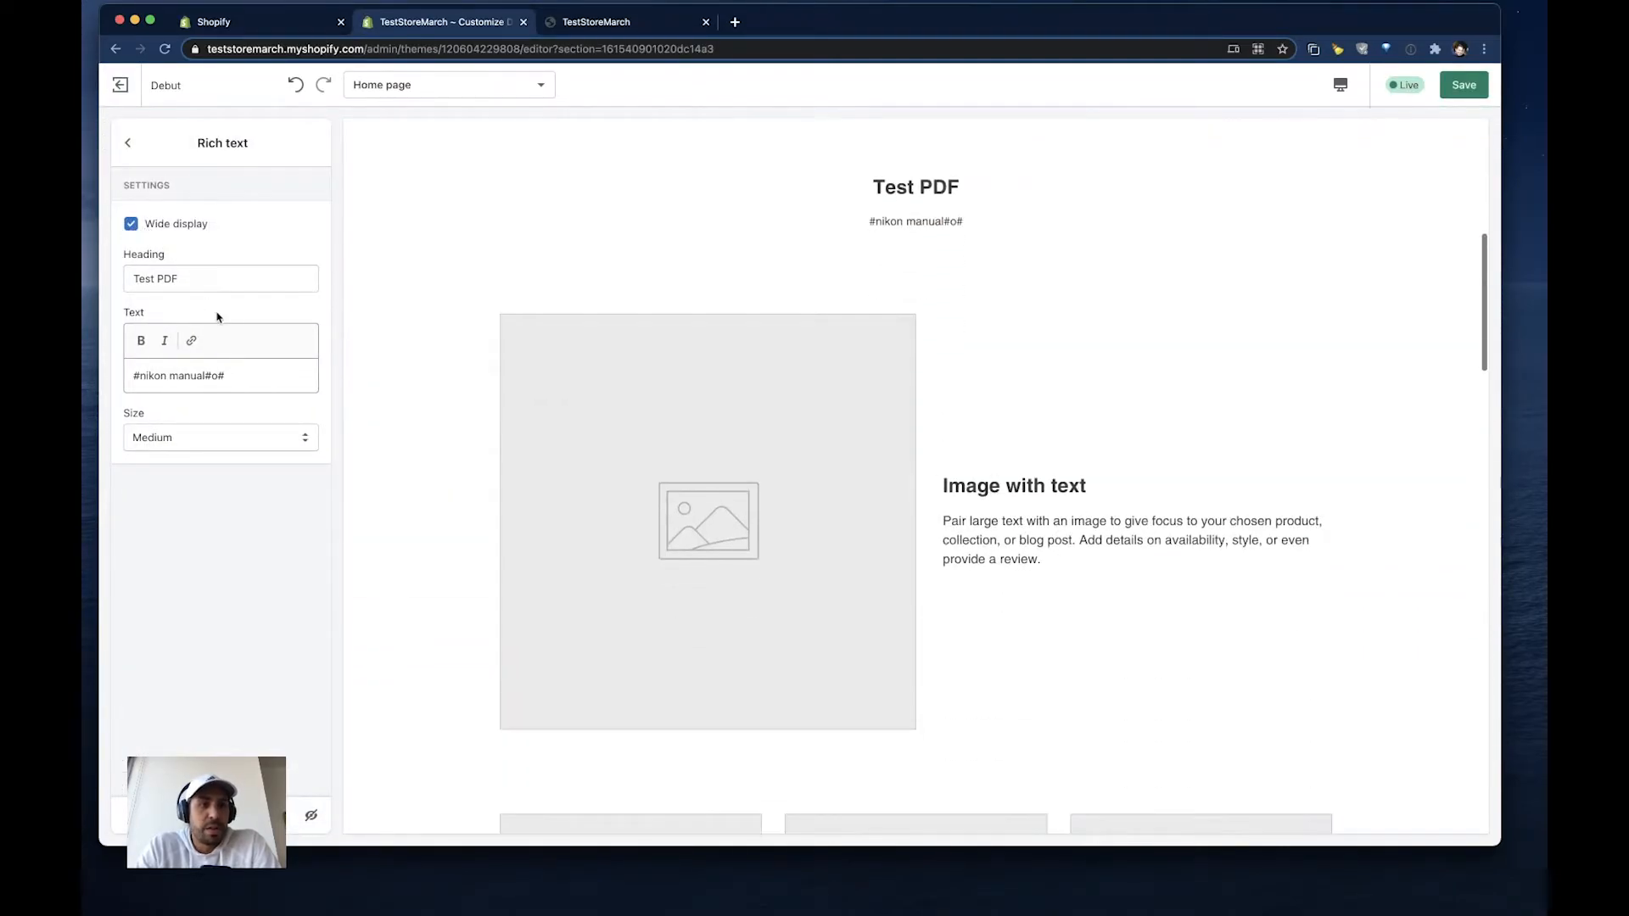
left_click(1453, 86)
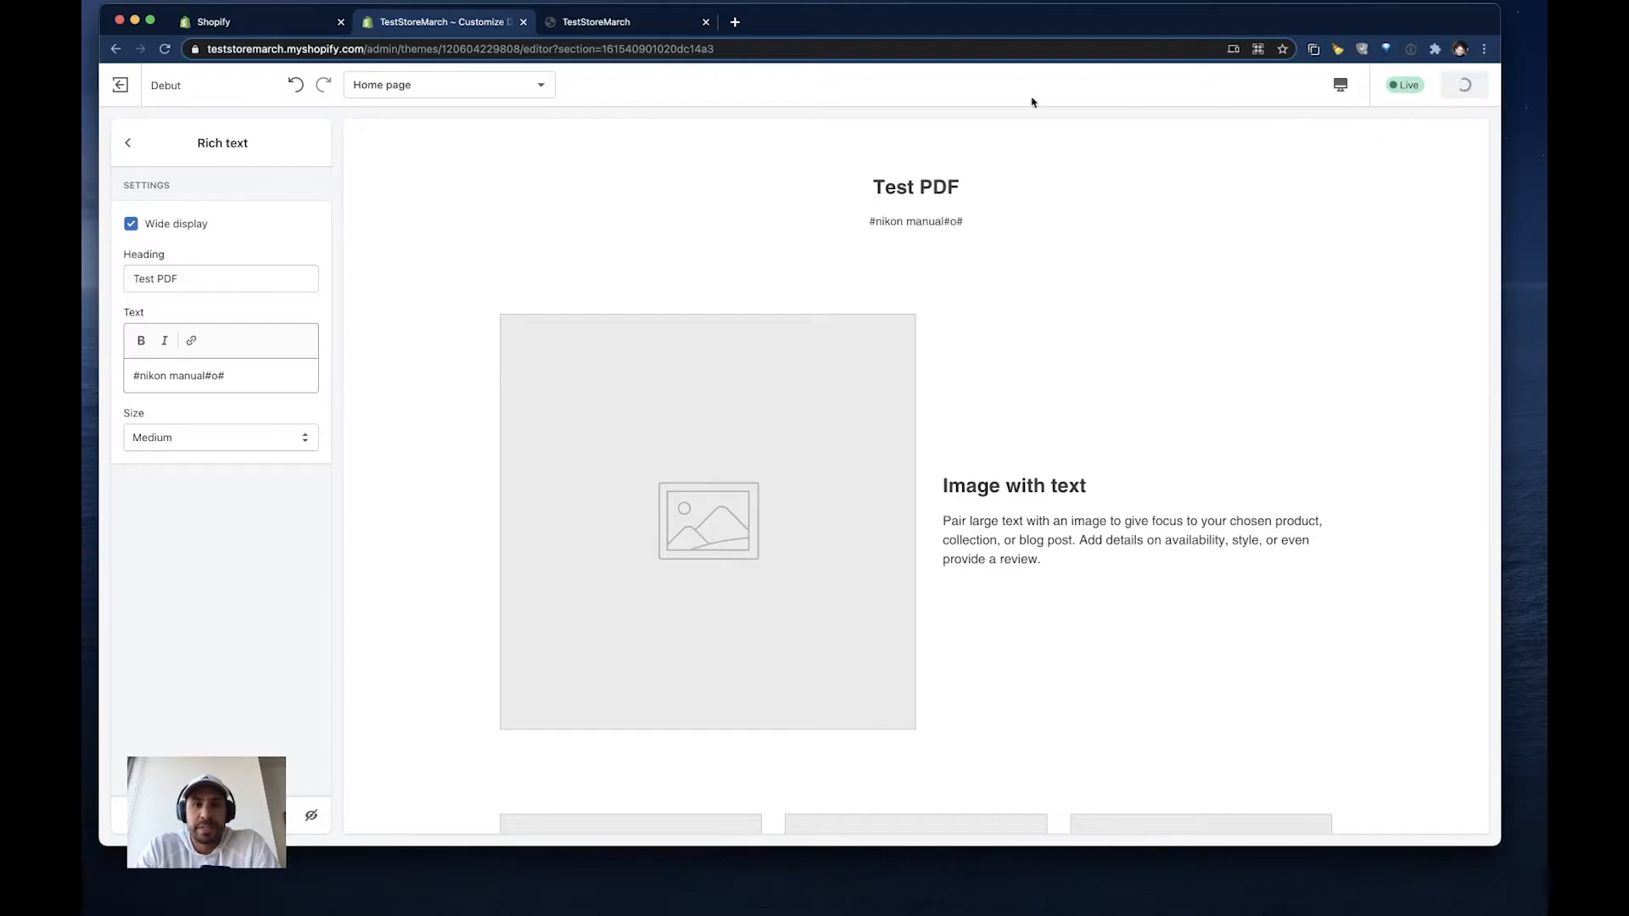
- Reload the storefront home page and check the position and width of the embedded PDF
left_click(647, 30)
left_click(165, 51)
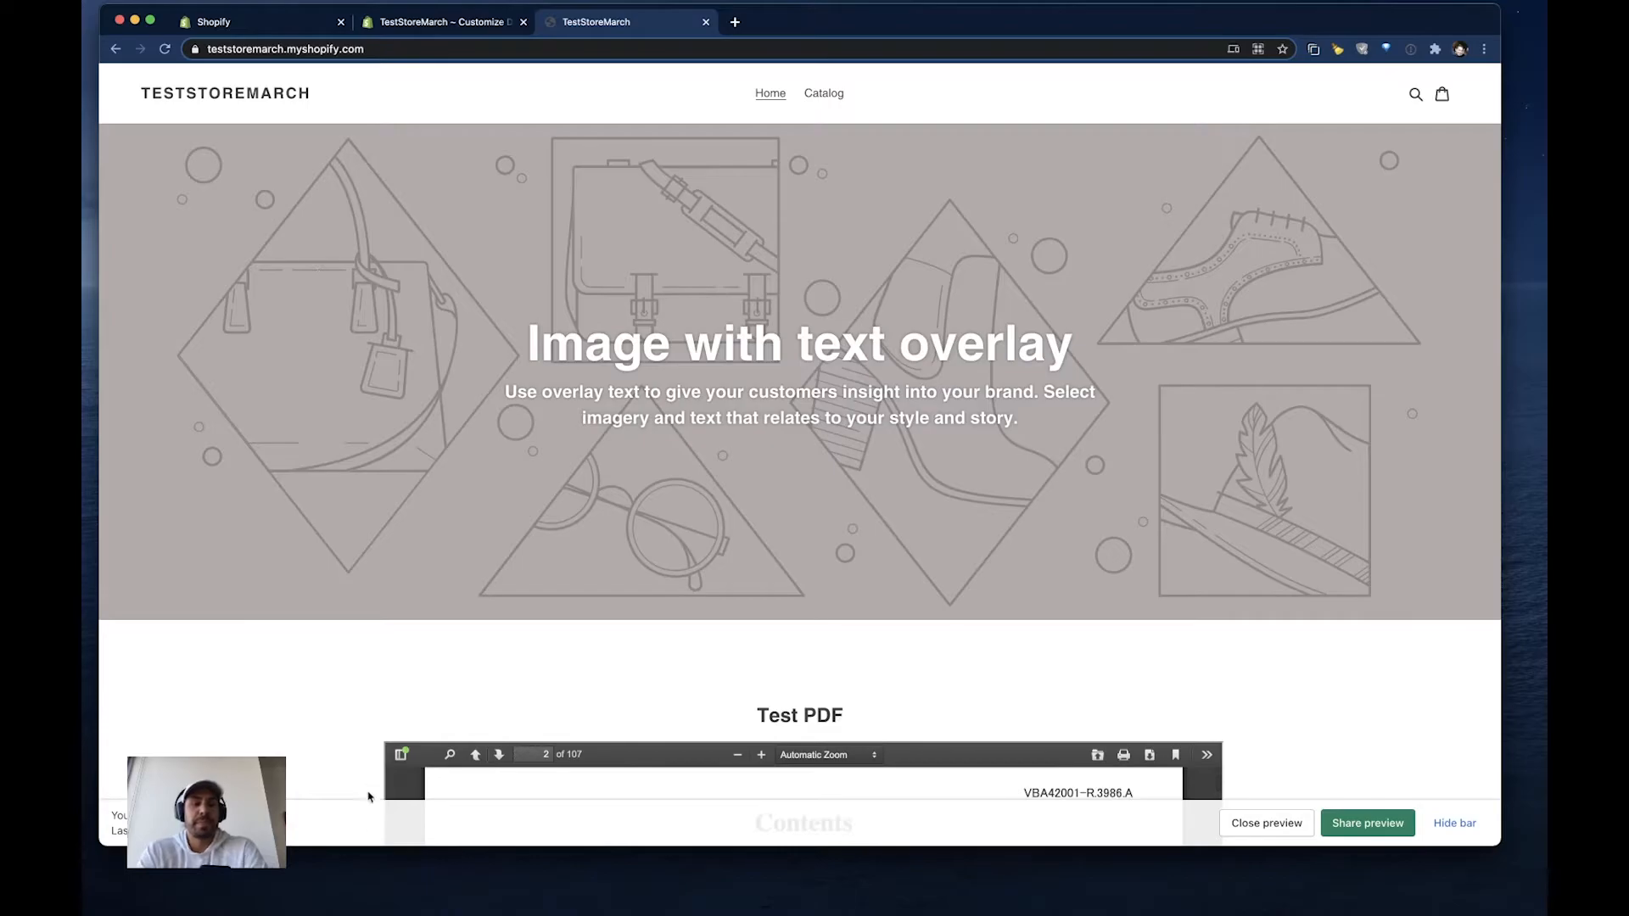
scroll(291, 667, "down", 5)
scroll(291, 669, "down", 6)
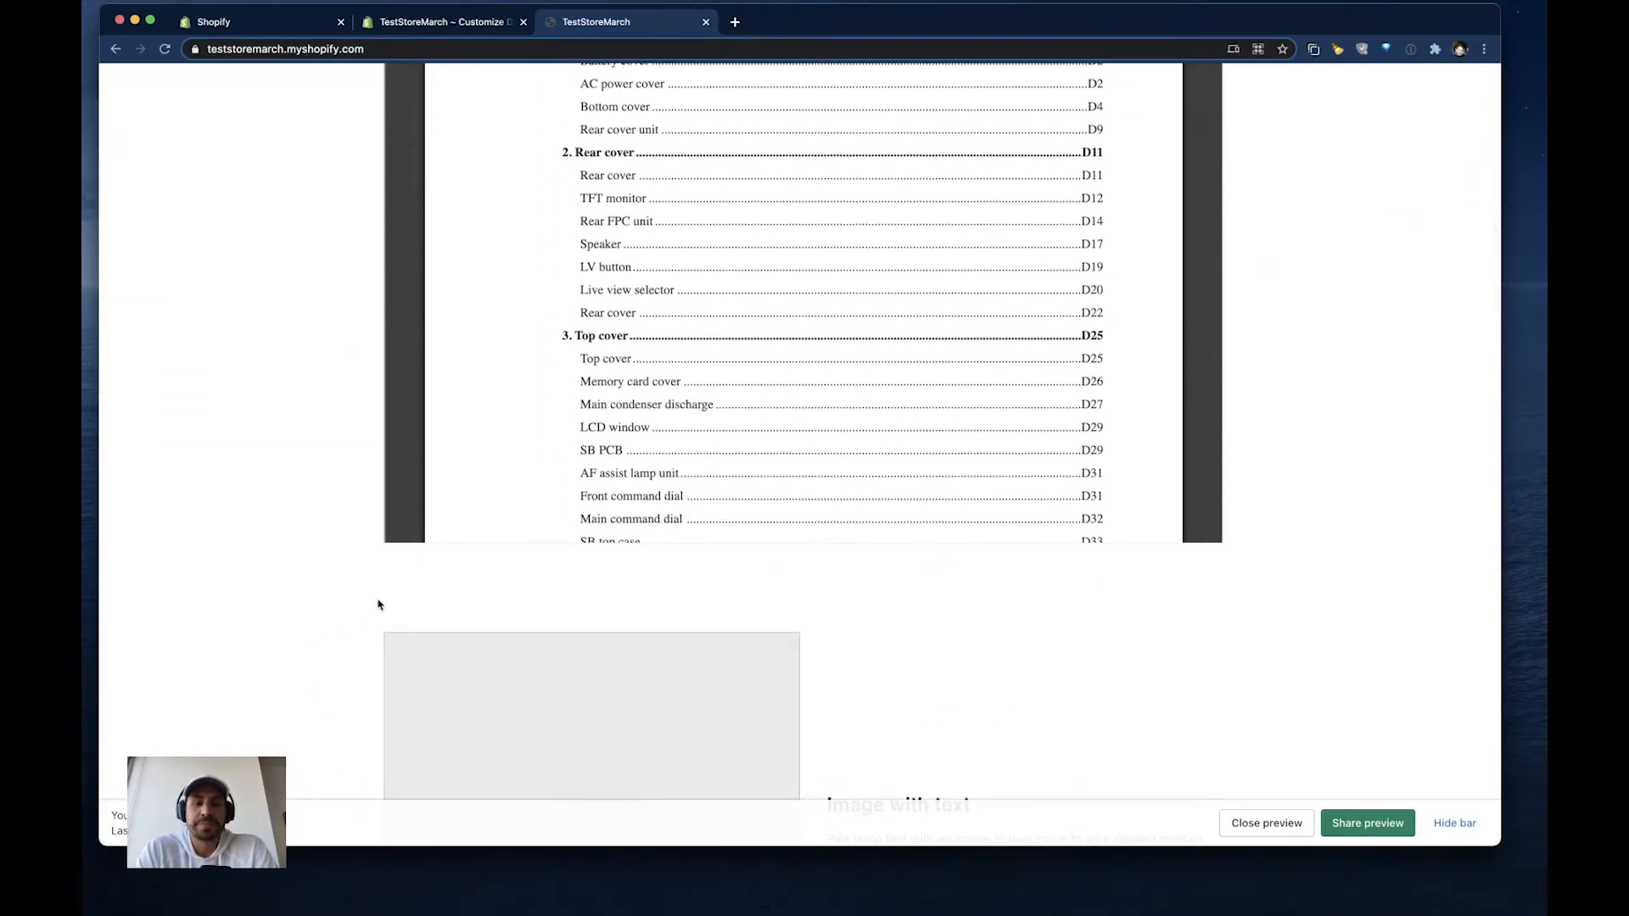
scroll(379, 604, "down", 5)
scroll(379, 604, "up", 7)
scroll(378, 604, "up", 3)
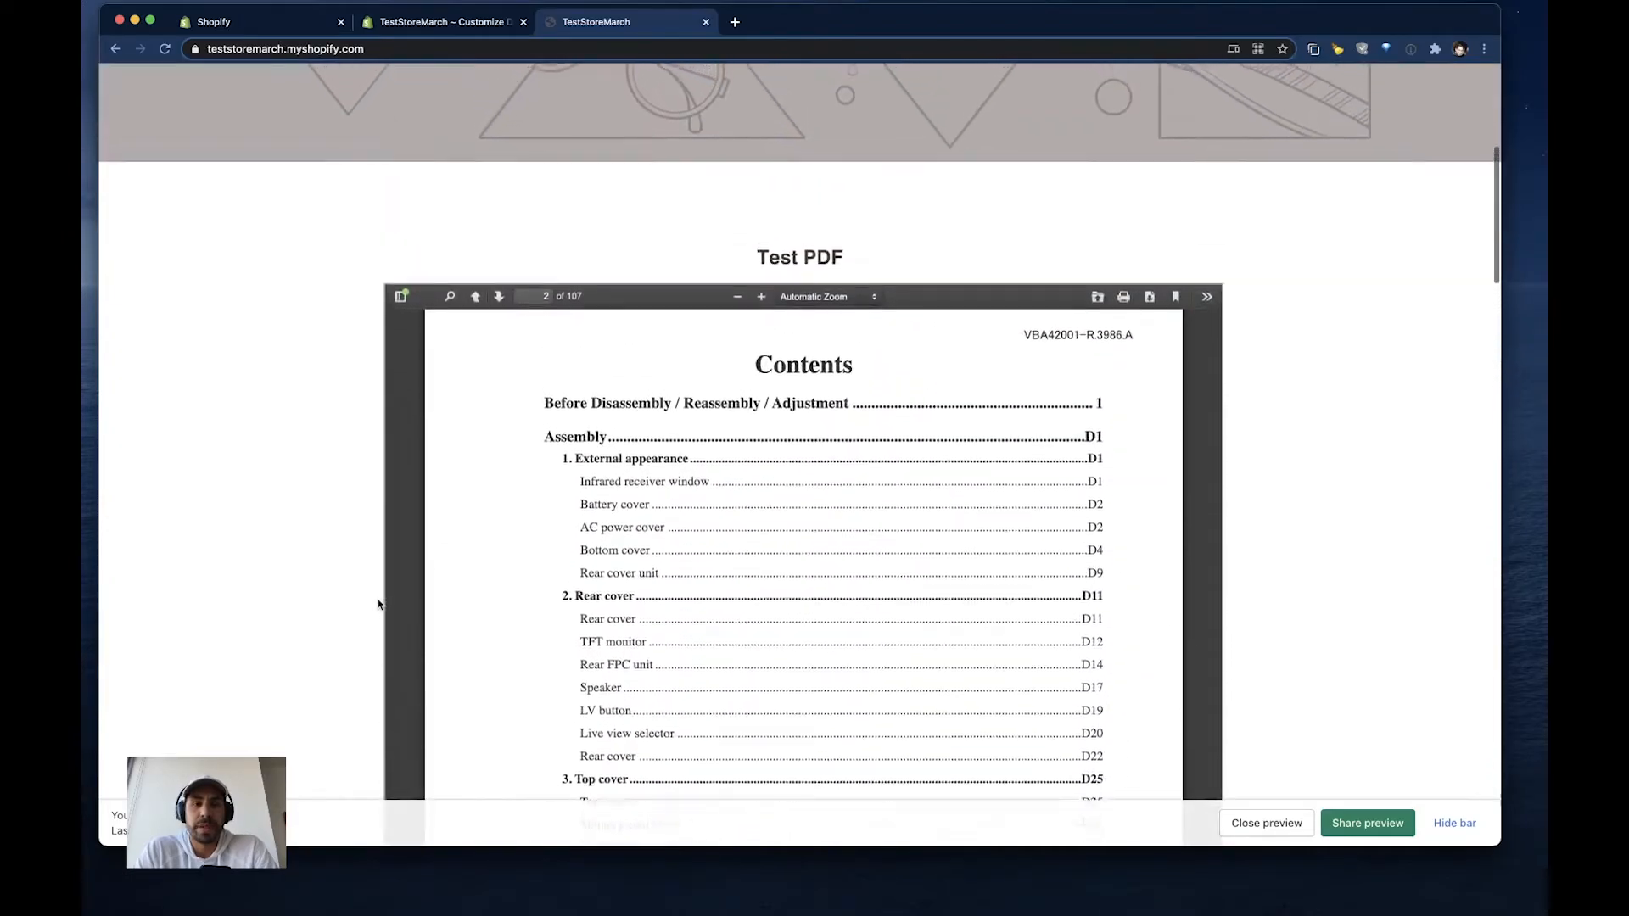
- Switch the embedded PDF on the home page to wrapped scrolling and zoom it out to 50%
scroll(610, 450, "up", 5)
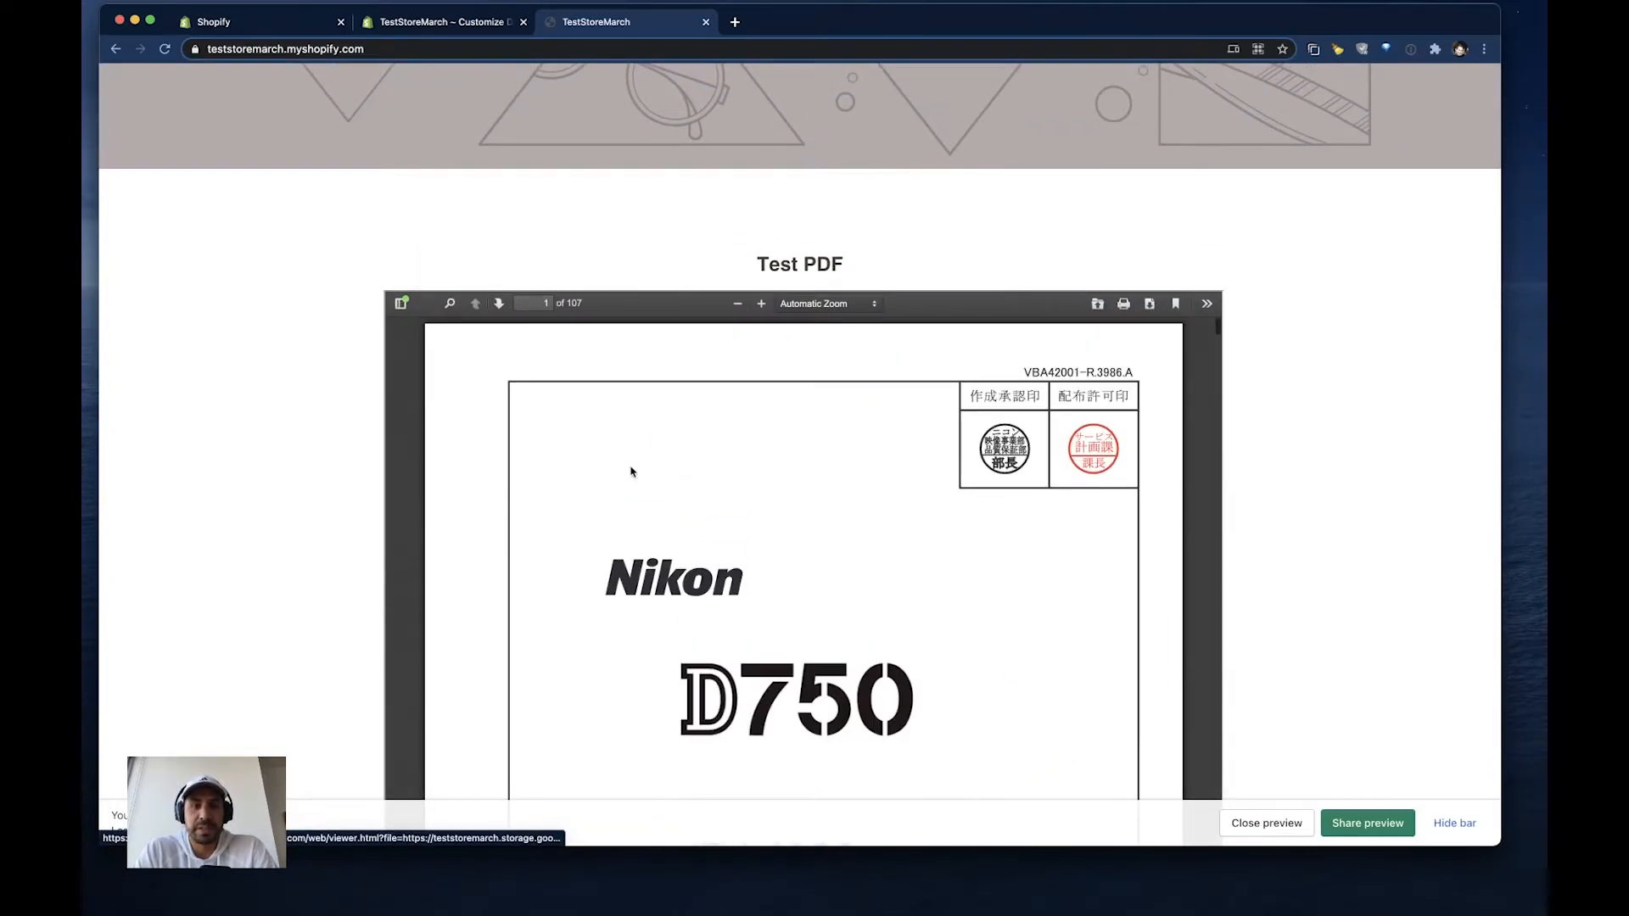
left_click(1206, 303)
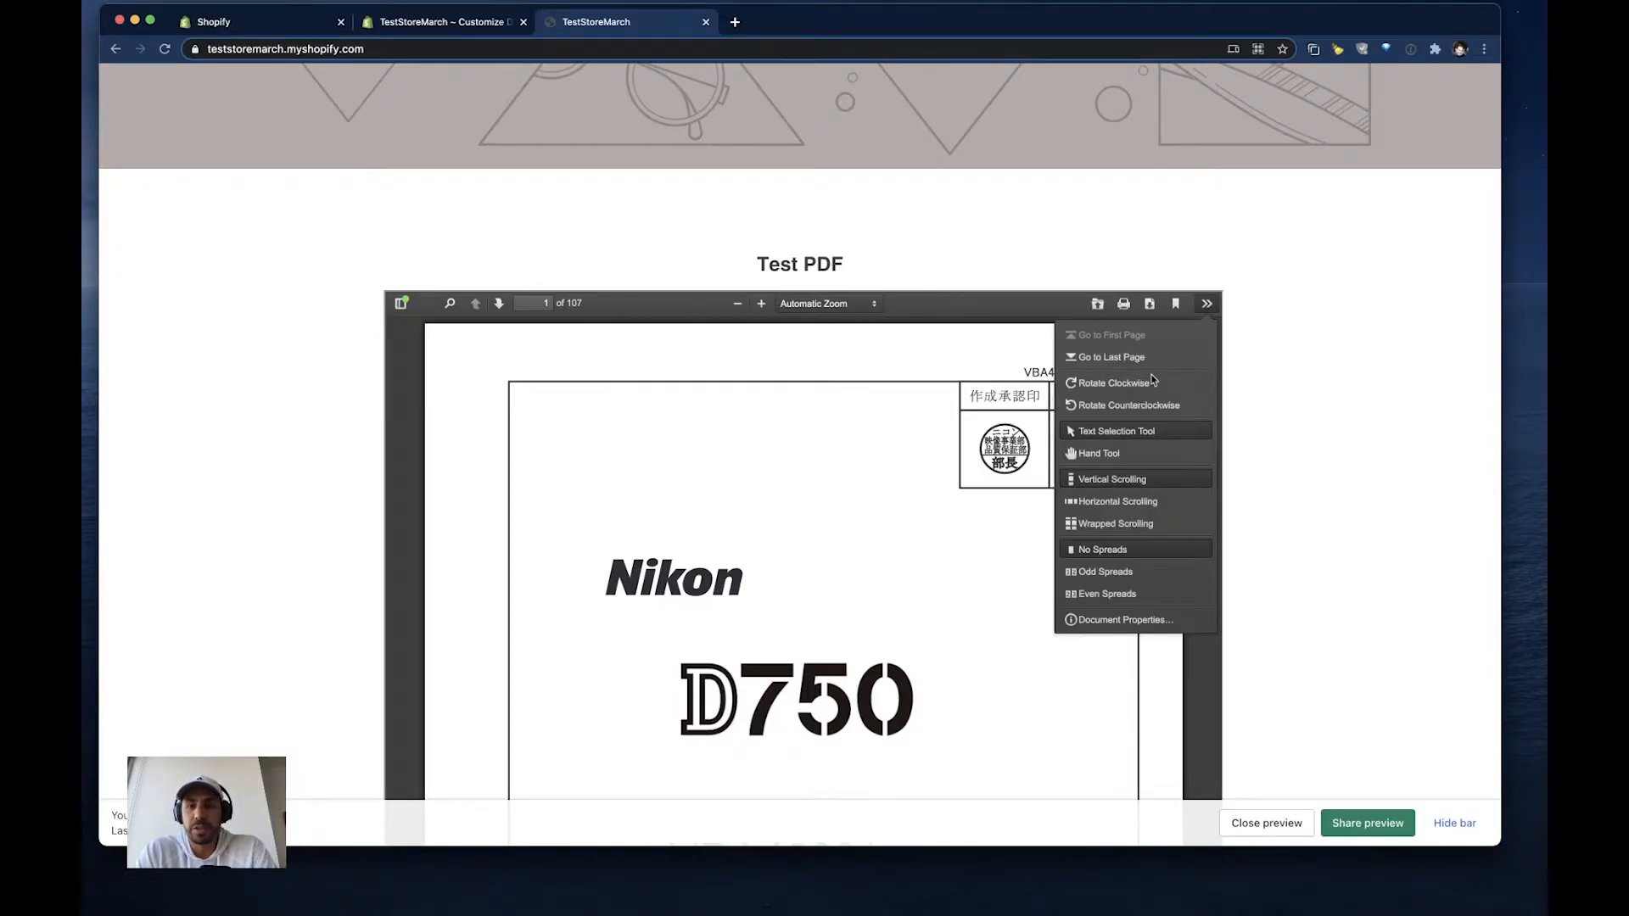
left_click(1105, 526)
left_click(738, 304)
left_click(738, 304)
left_click(738, 304)
left_click(739, 303)
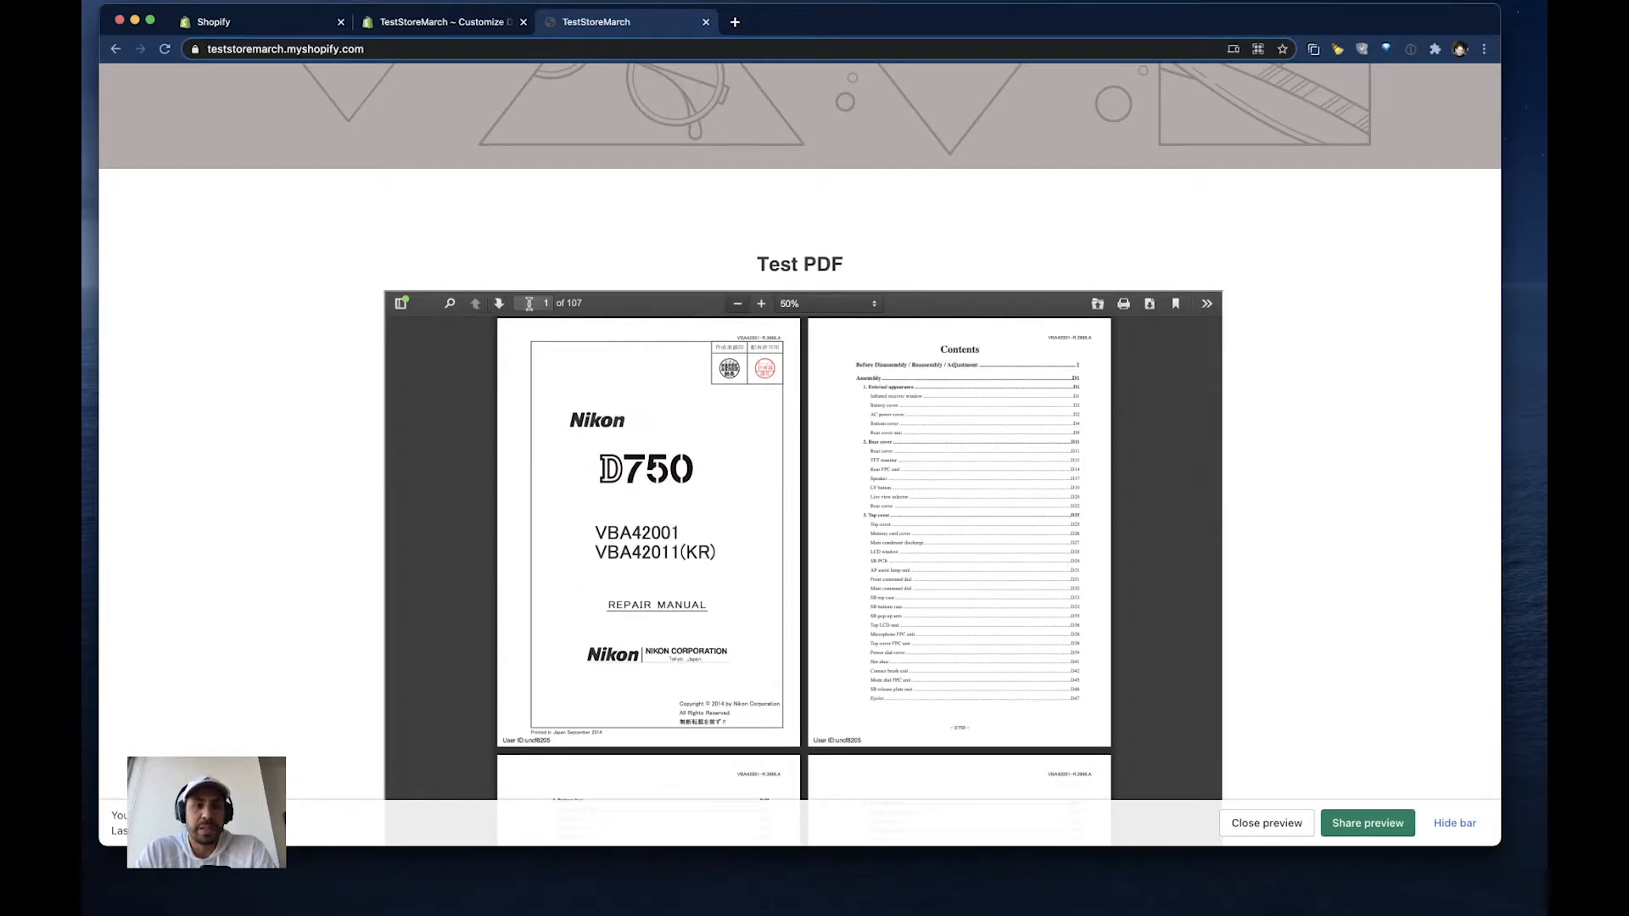
- Search the embedded PDF for "battery", step forward through several matches, and close the search
left_click(451, 306)
type("battery")
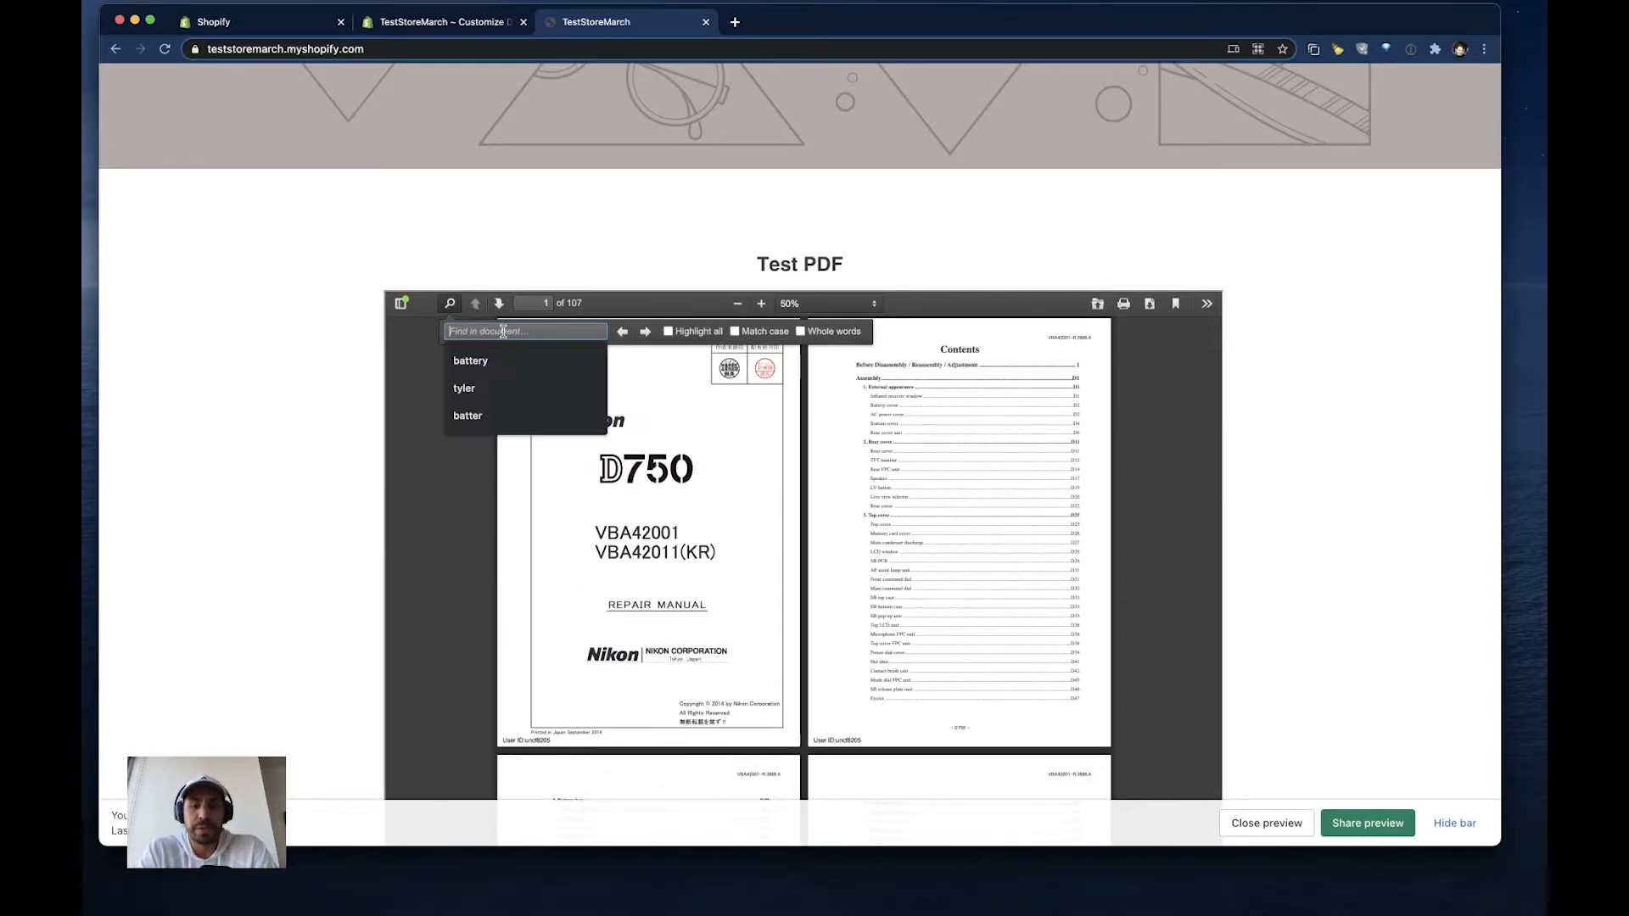
left_click(476, 361)
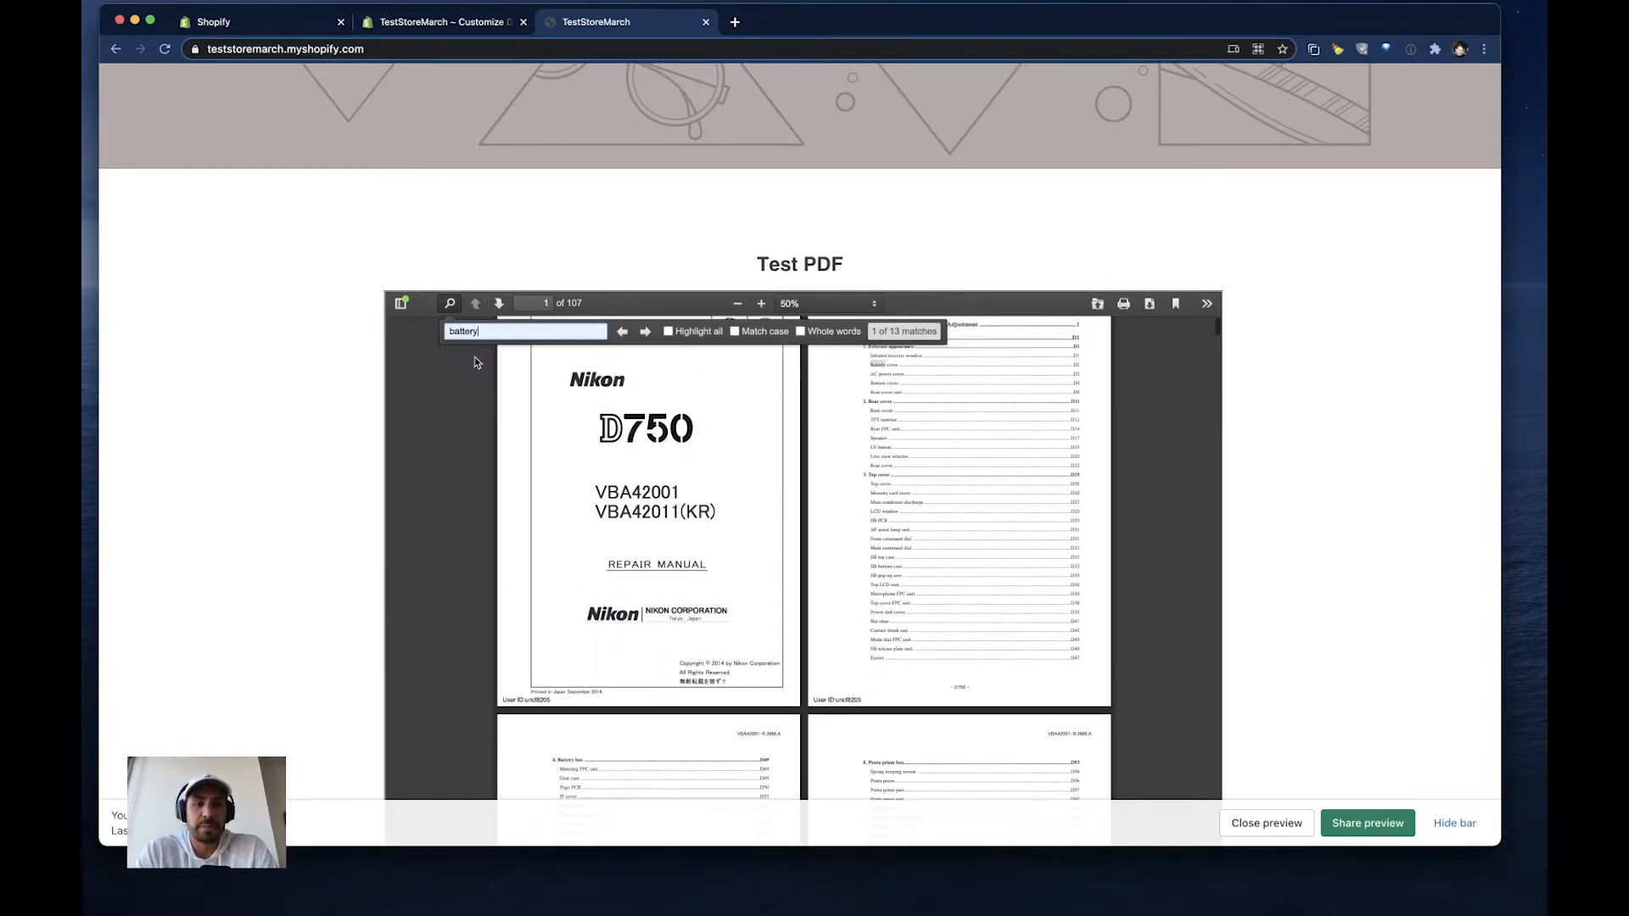
left_click(645, 332)
left_click(645, 331)
left_click(645, 332)
left_click(645, 331)
left_click(645, 332)
left_click(645, 331)
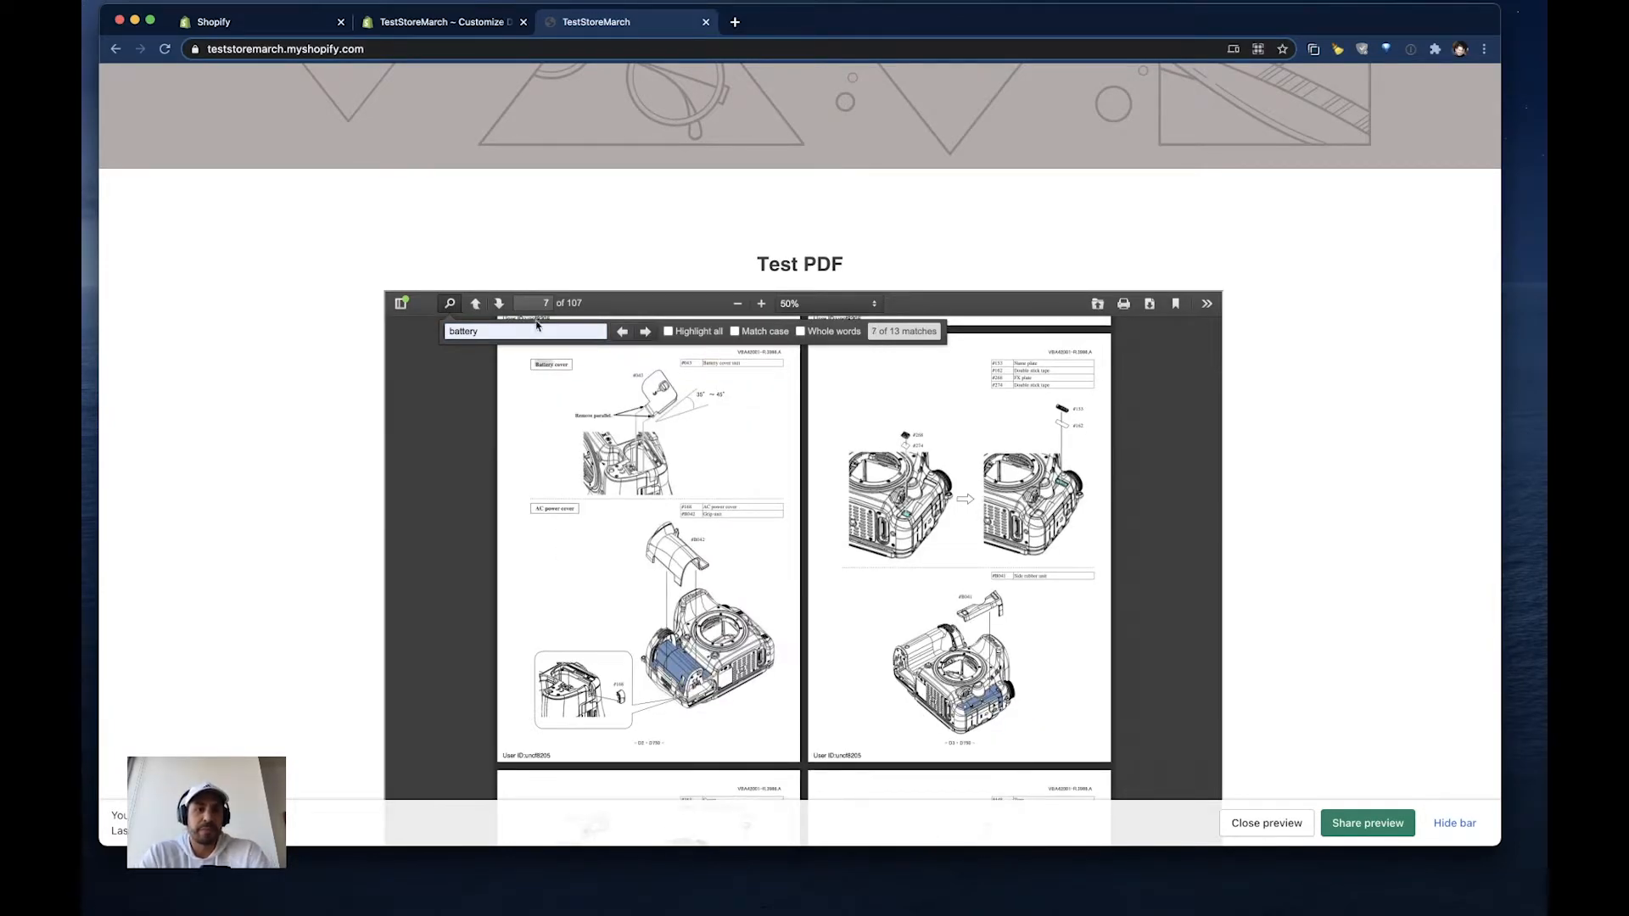
left_click(450, 310)
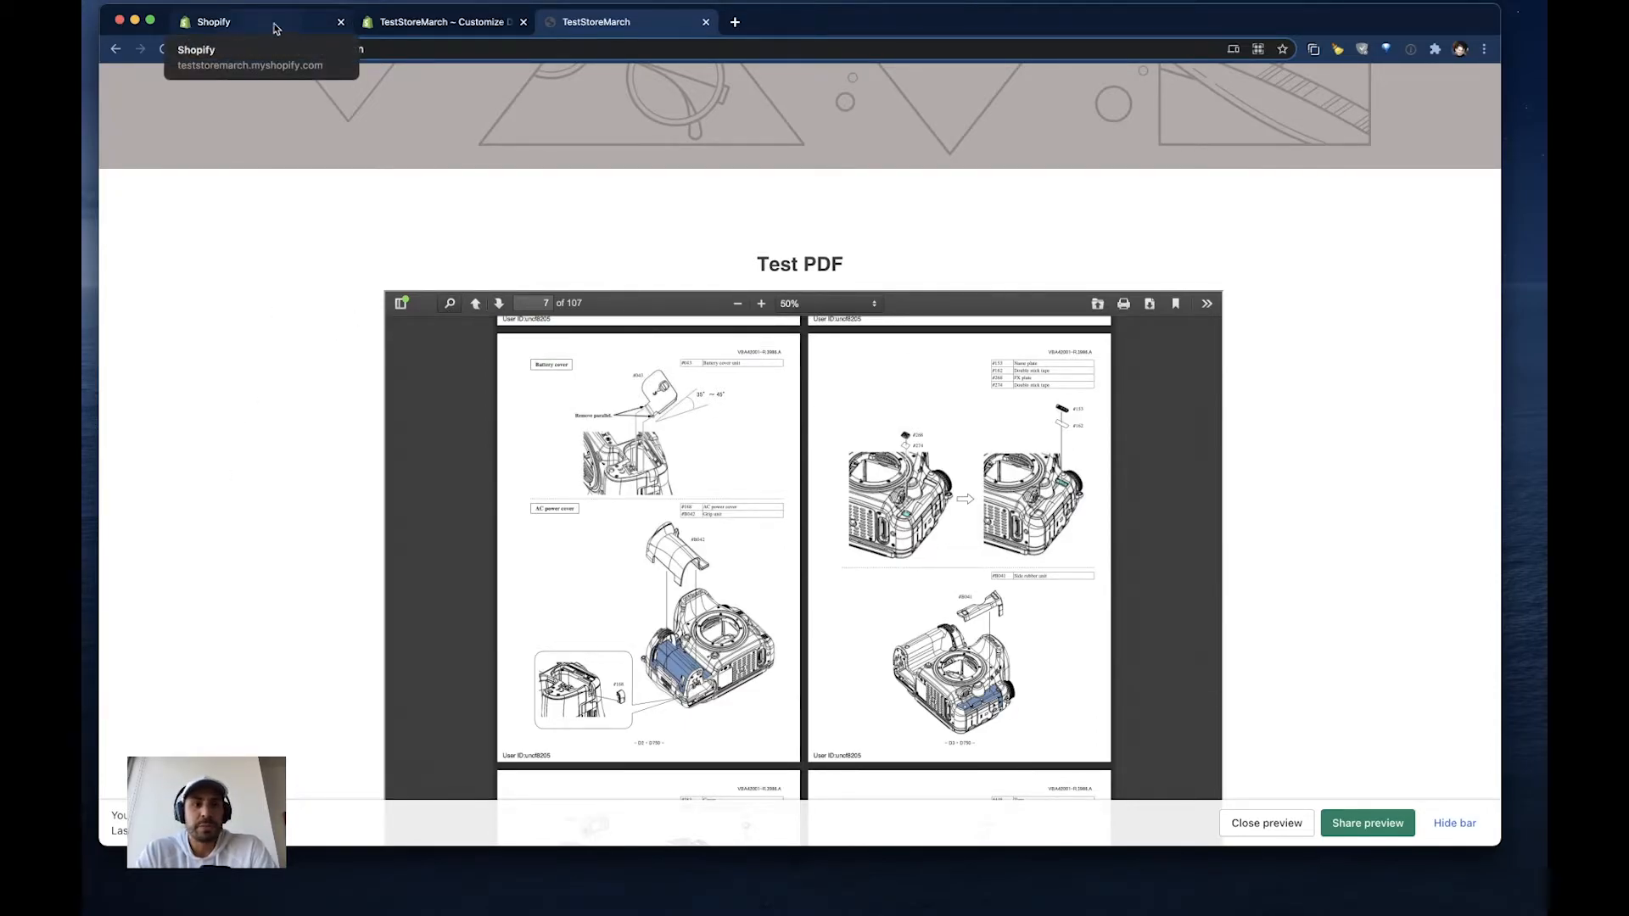
- Exit the theme editor and return to the list of PDFs in the PDF Uploader app
left_click(426, 25)
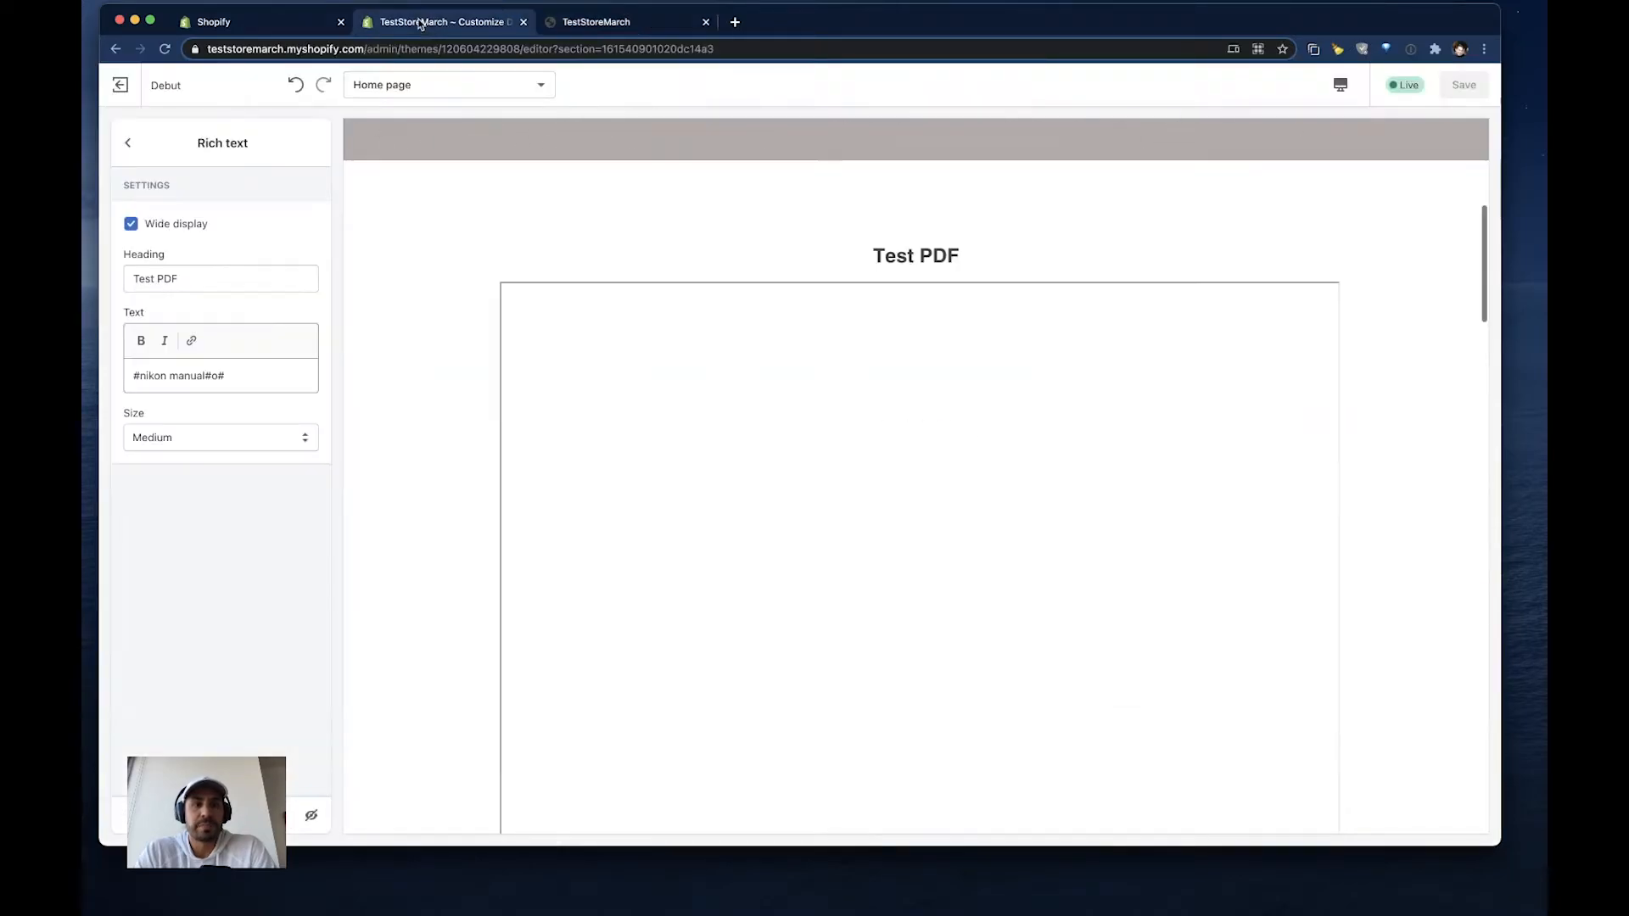
left_click(121, 86)
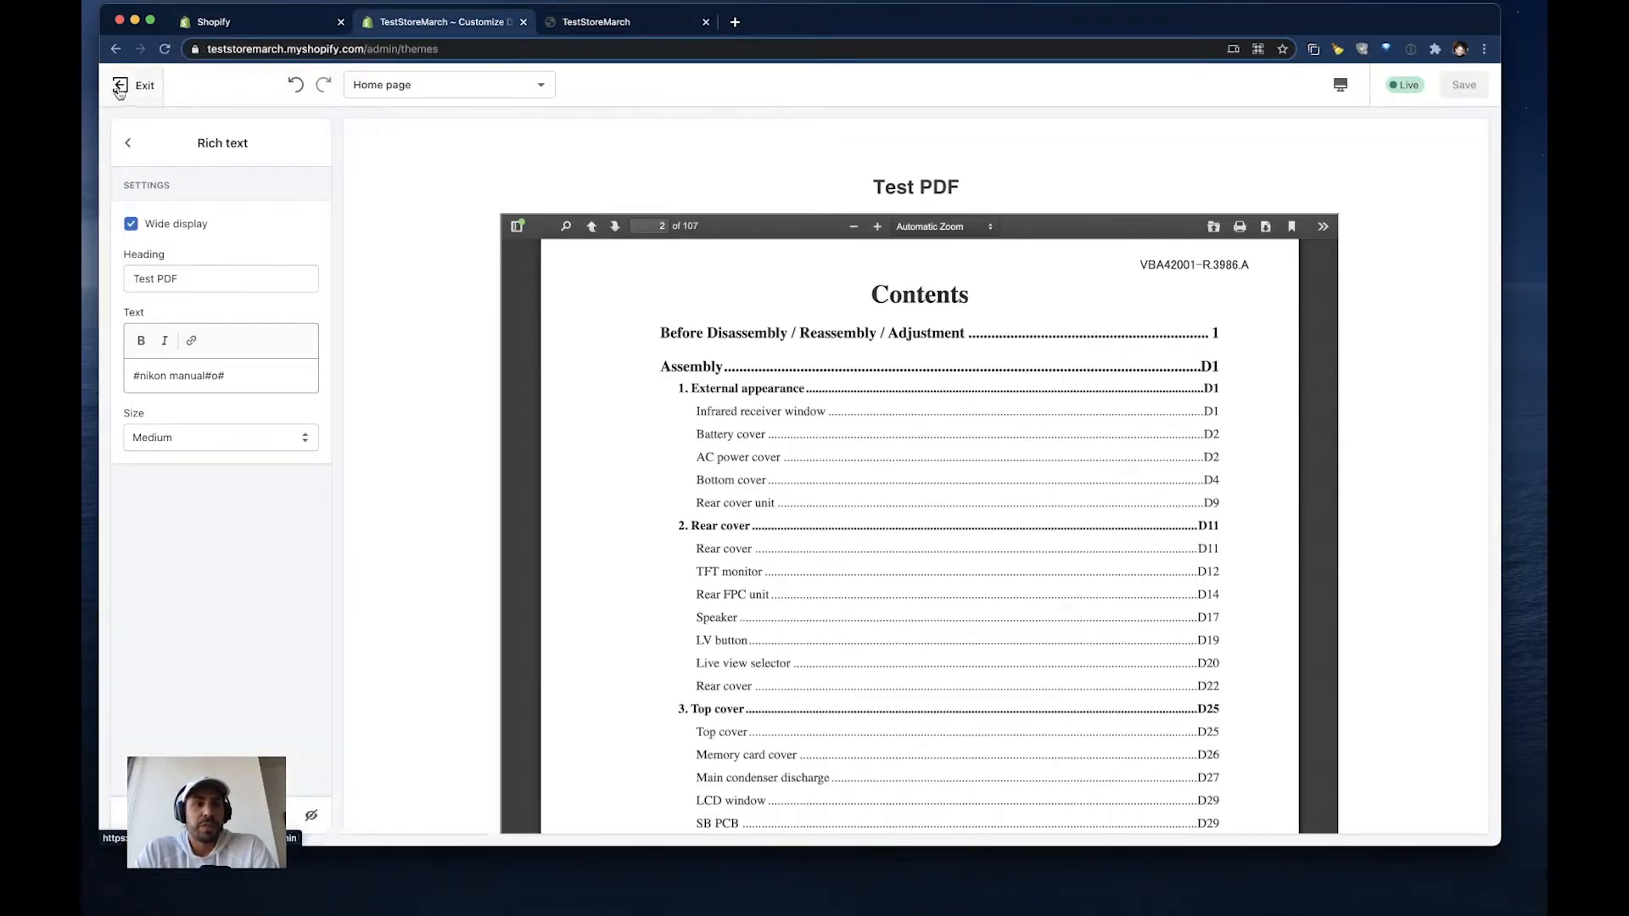
left_click(265, 25)
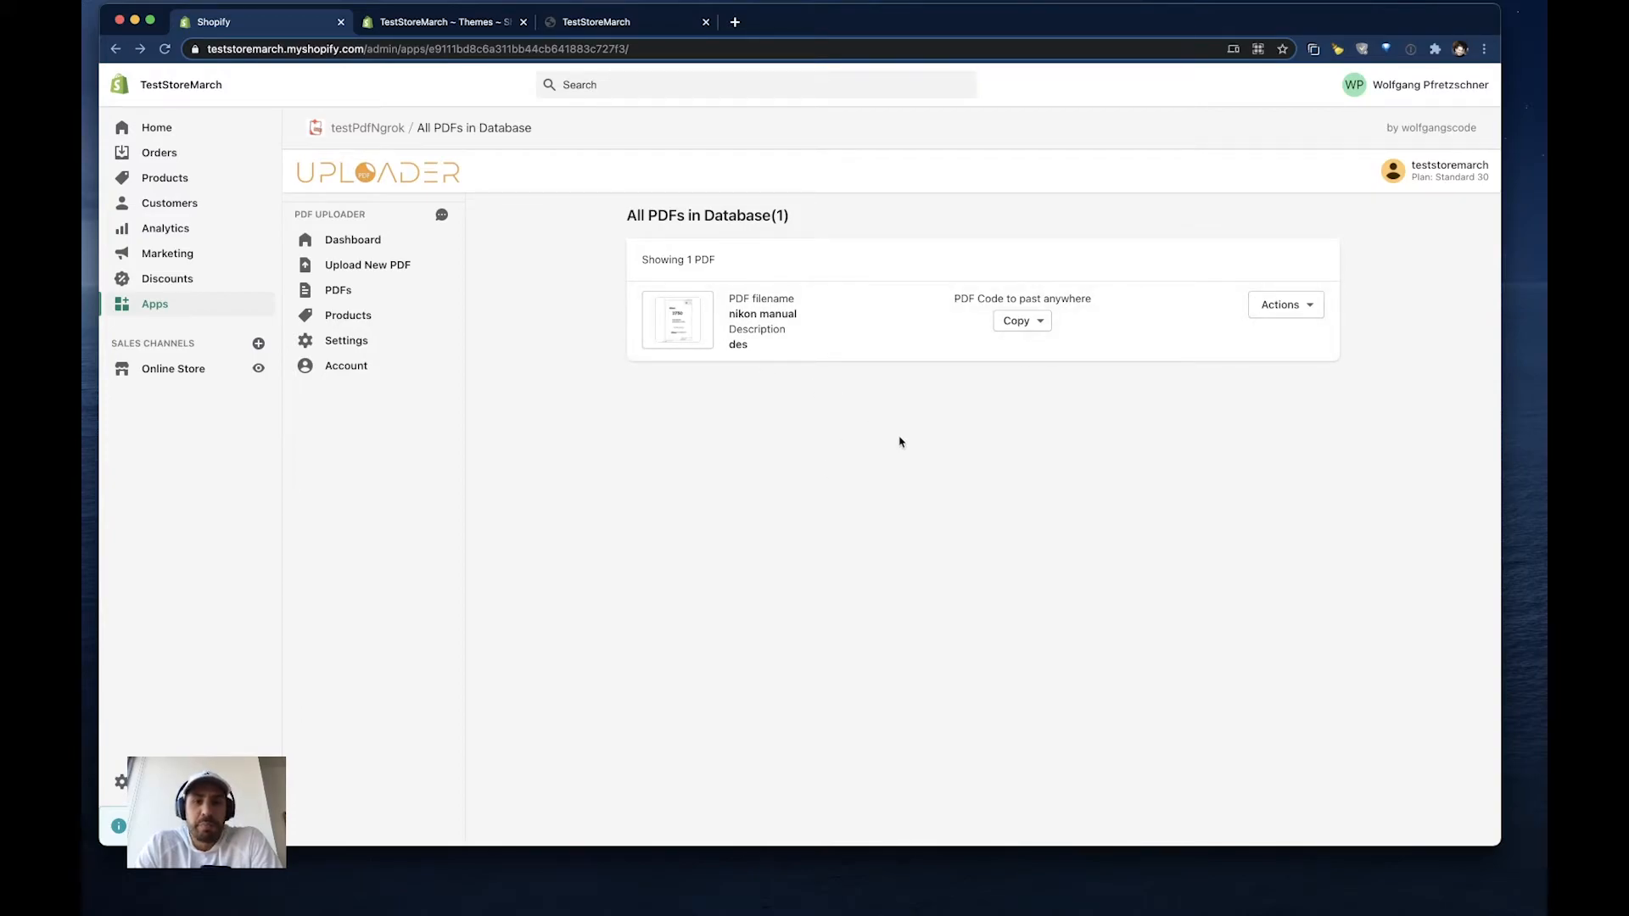
- Start attaching the nikon manual PDF to products, selecting the Small and Large variants of Classic Varsity Top
left_click(1290, 306)
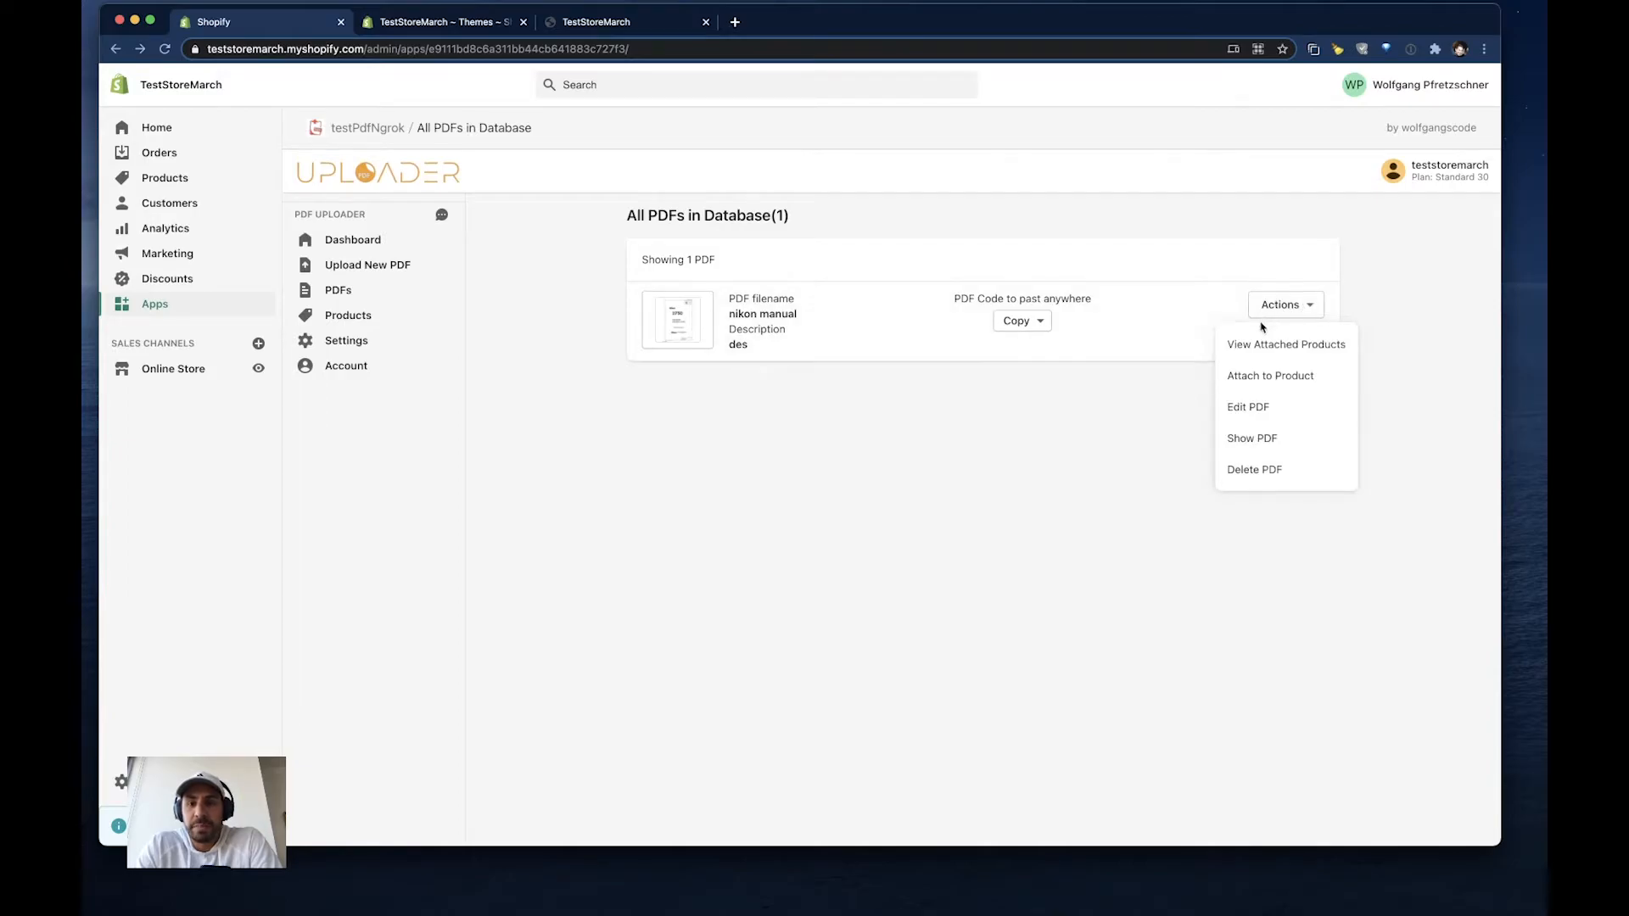
left_click(1292, 383)
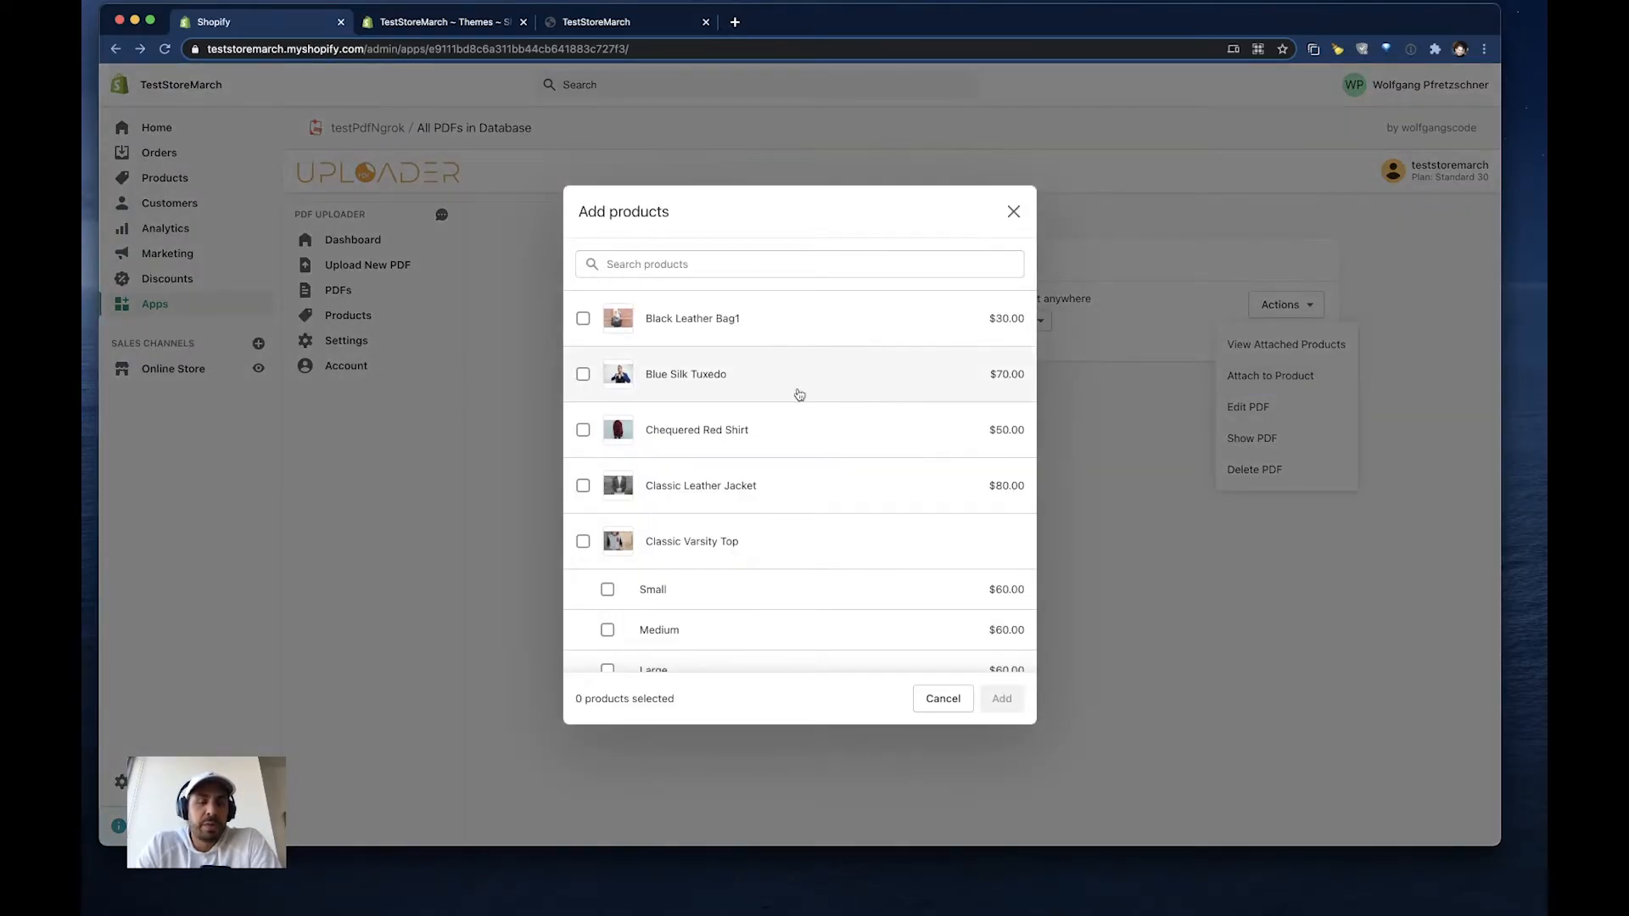
scroll(798, 394, "down", 5)
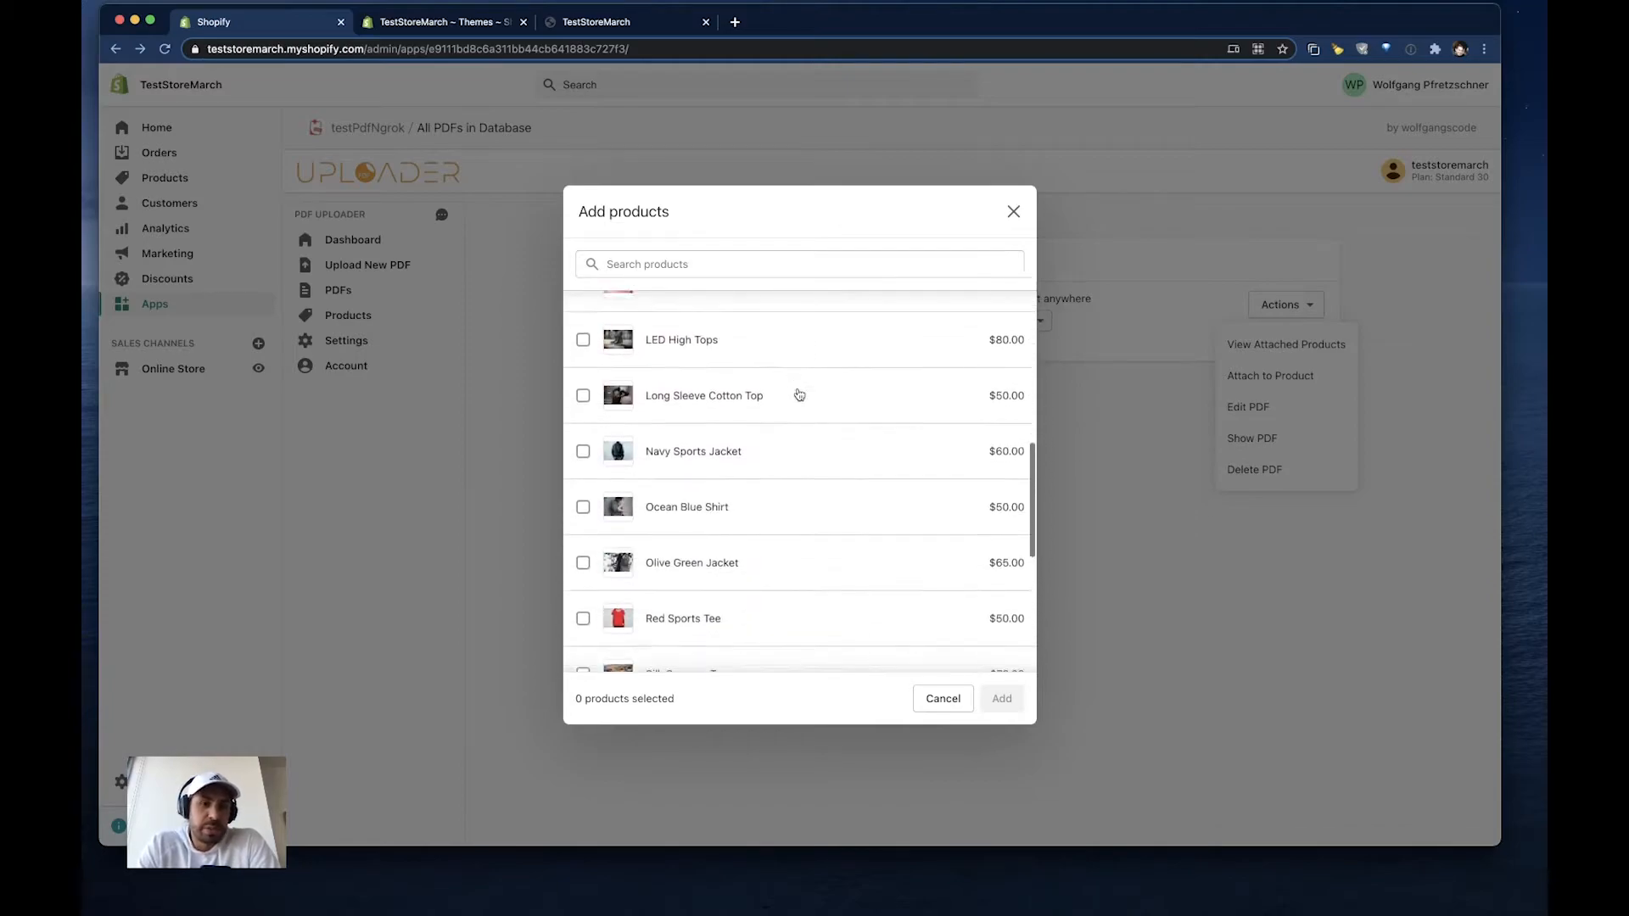
scroll(799, 394, "up", 5)
scroll(798, 394, "down", 1)
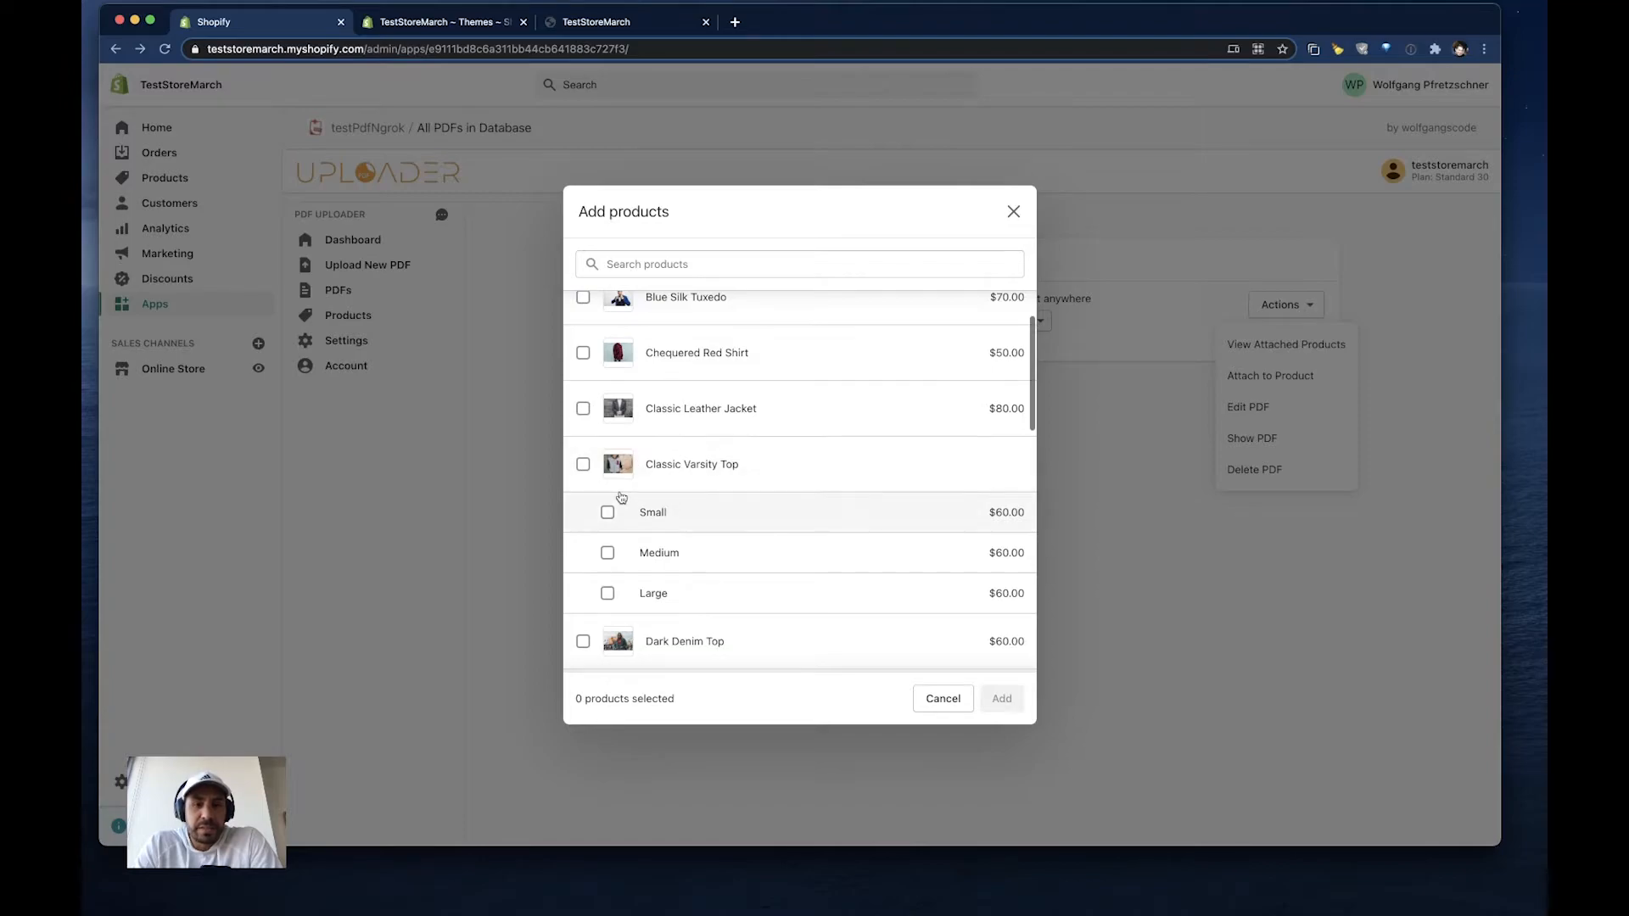
left_click(661, 512)
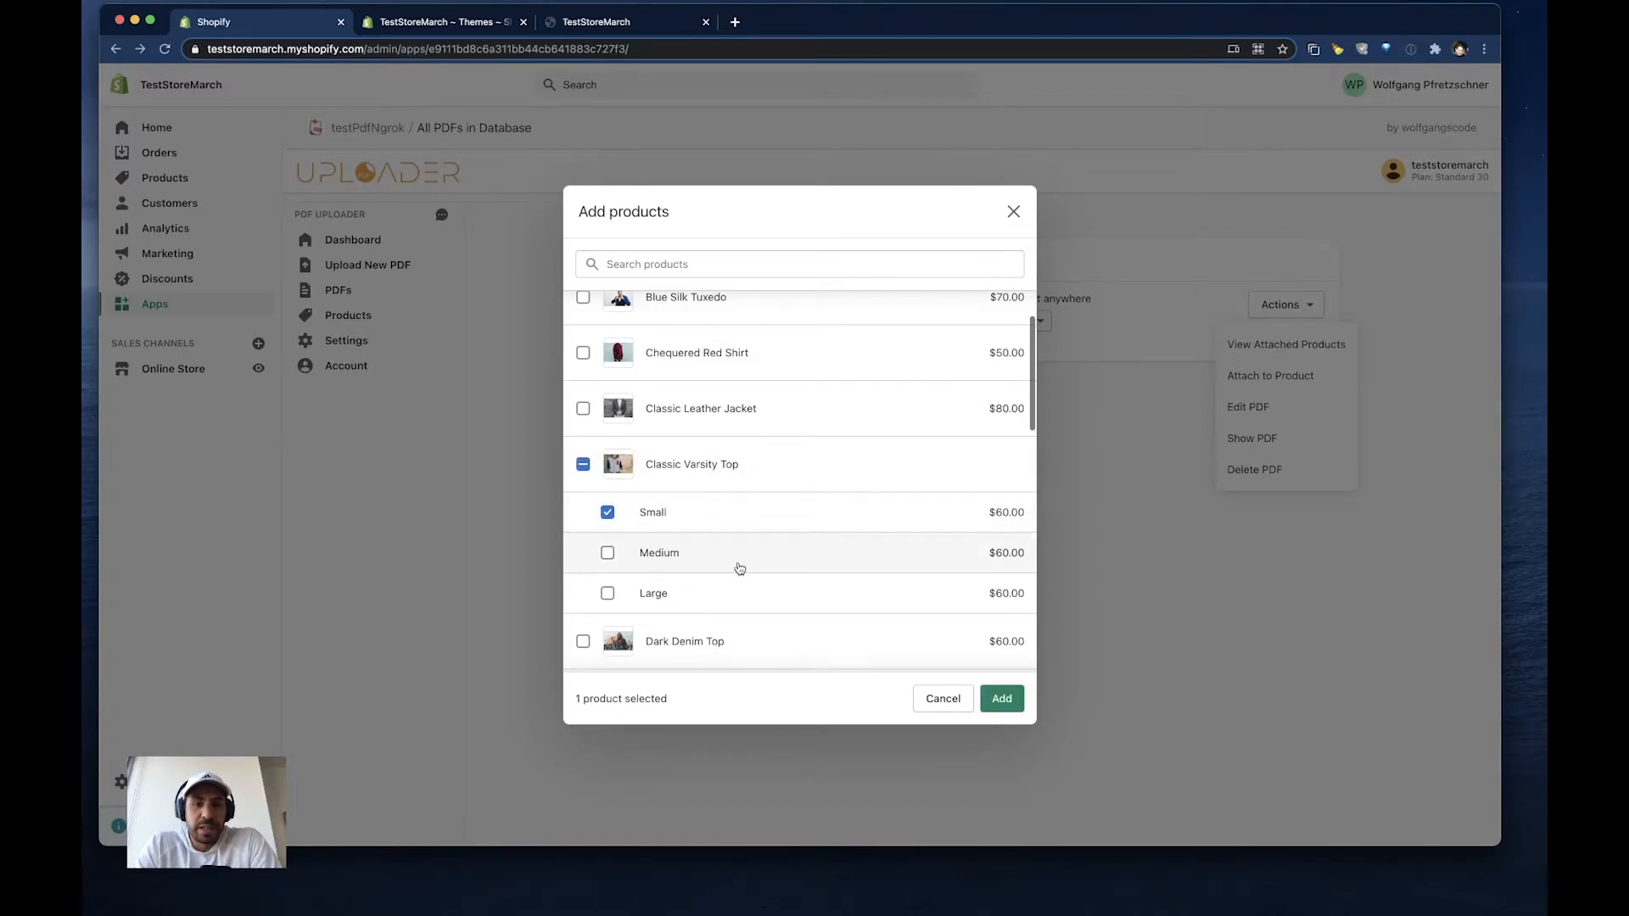
scroll(739, 566, "down", 1)
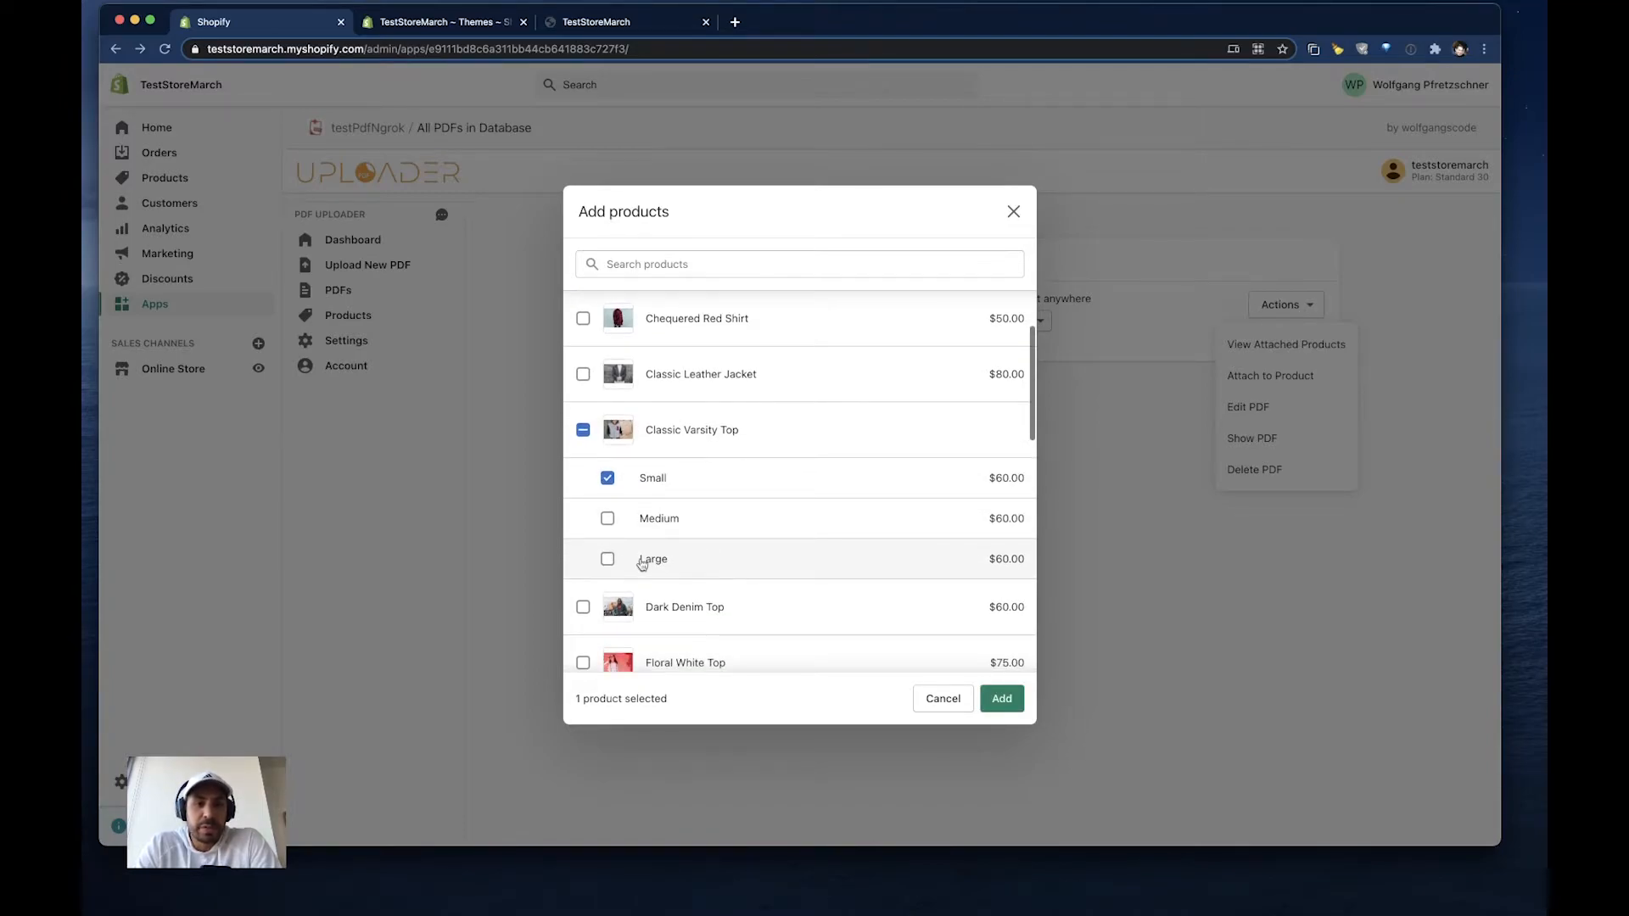
scroll(665, 547, "down", 1)
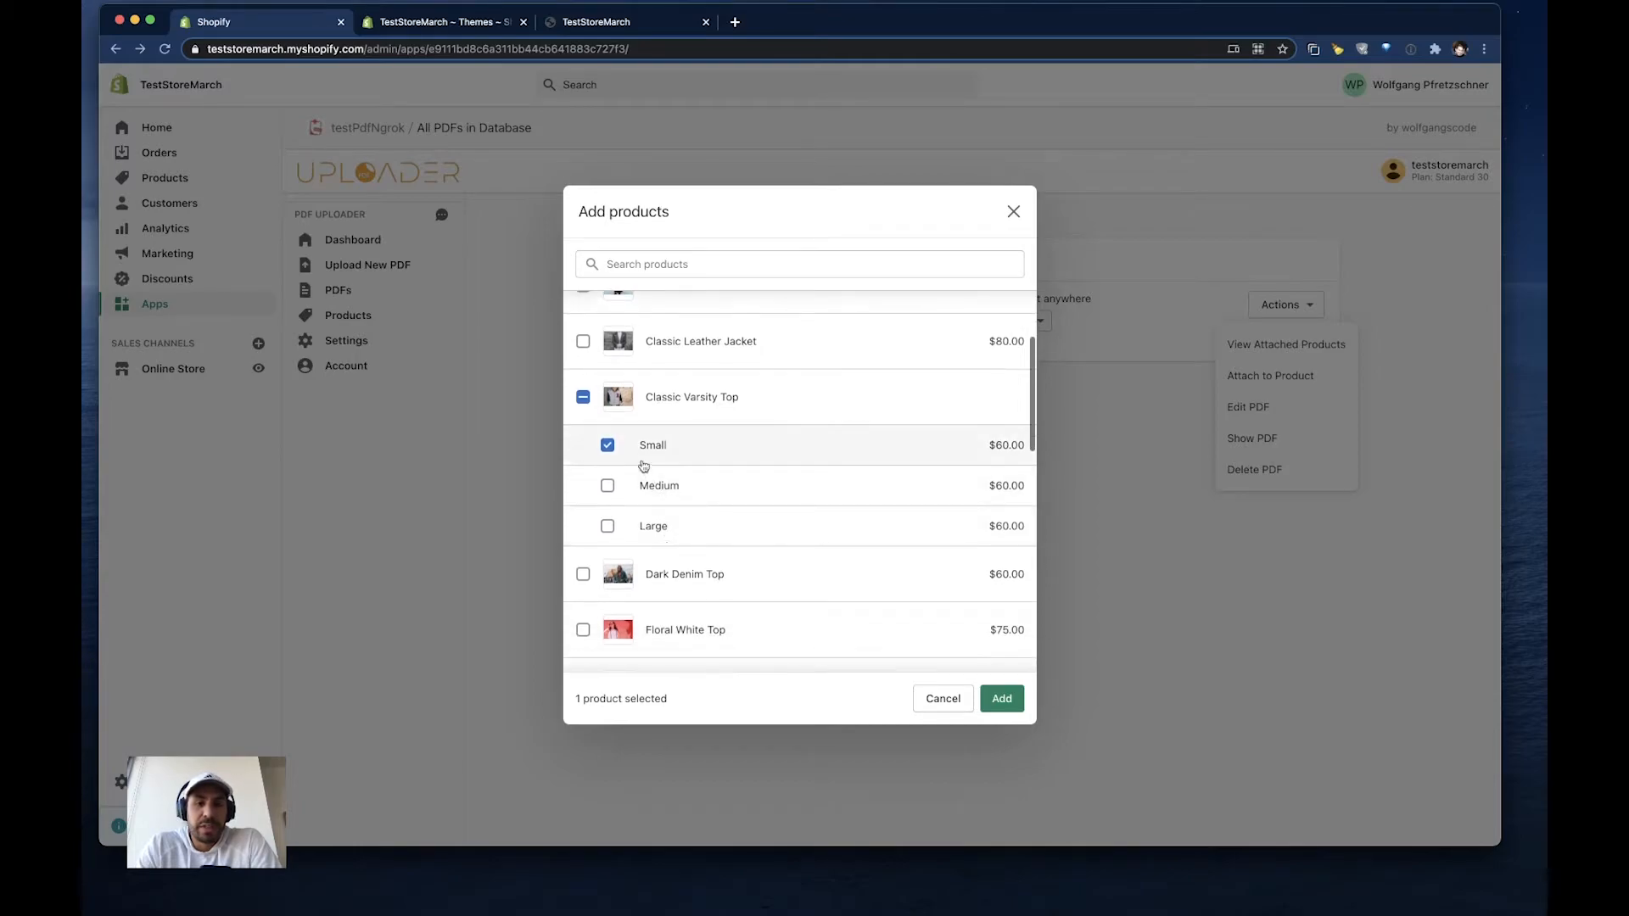
left_click(608, 526)
- Also select Classic Leather Jacket, add the chosen products to the PDF, and dismiss the notification
scroll(768, 507, "down", 1)
scroll(777, 463, "down", 1)
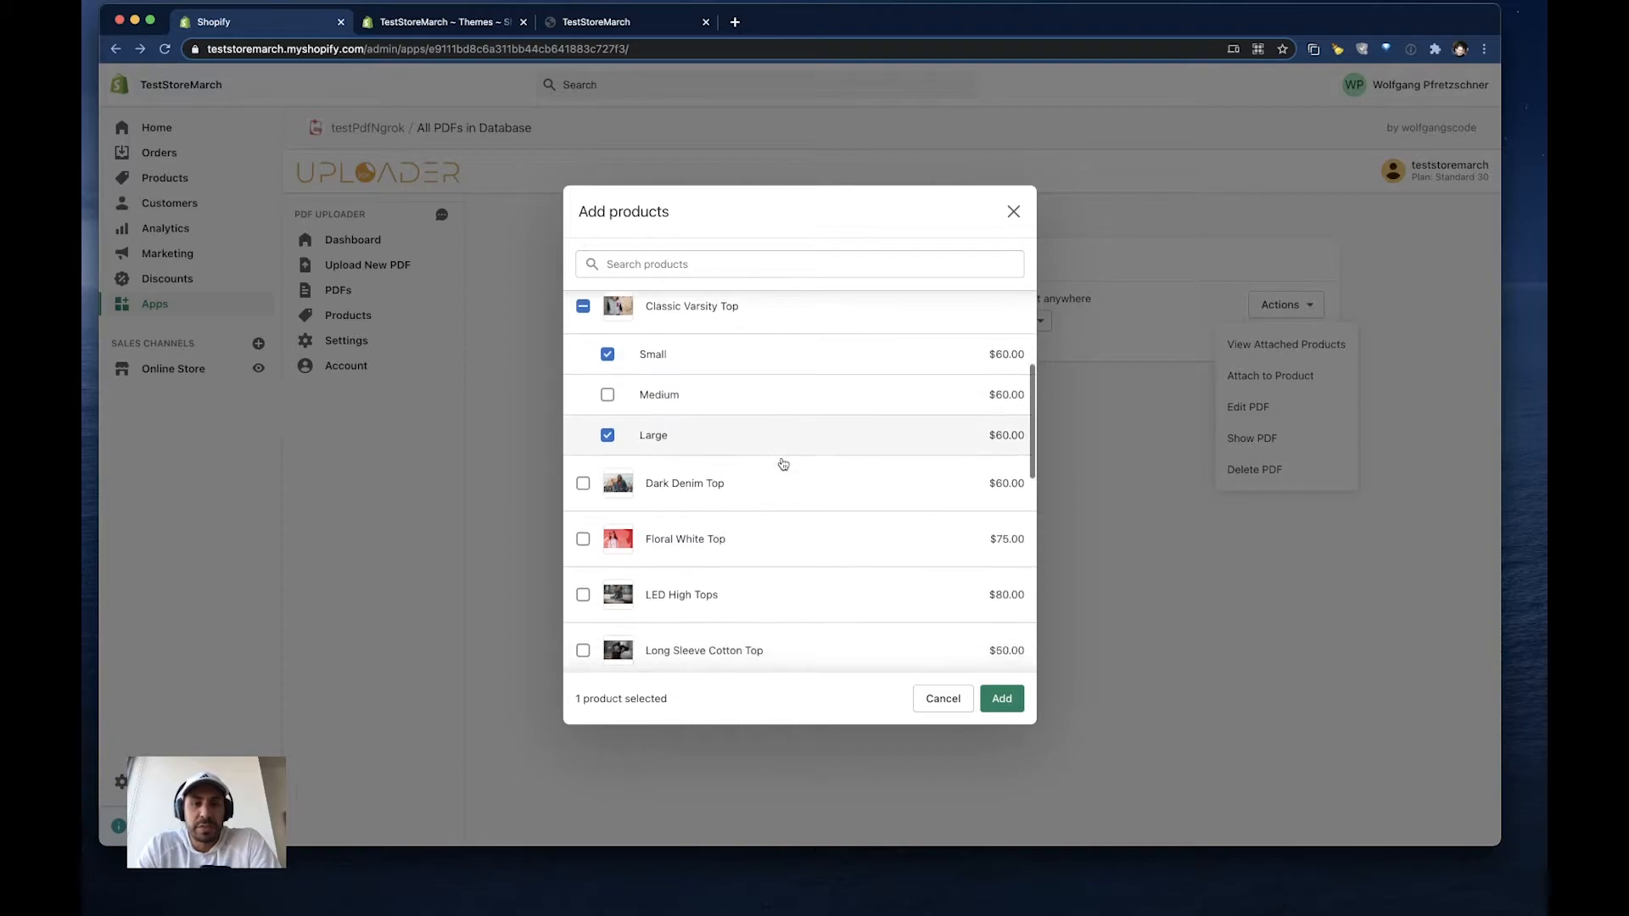
scroll(585, 535, "up", 5)
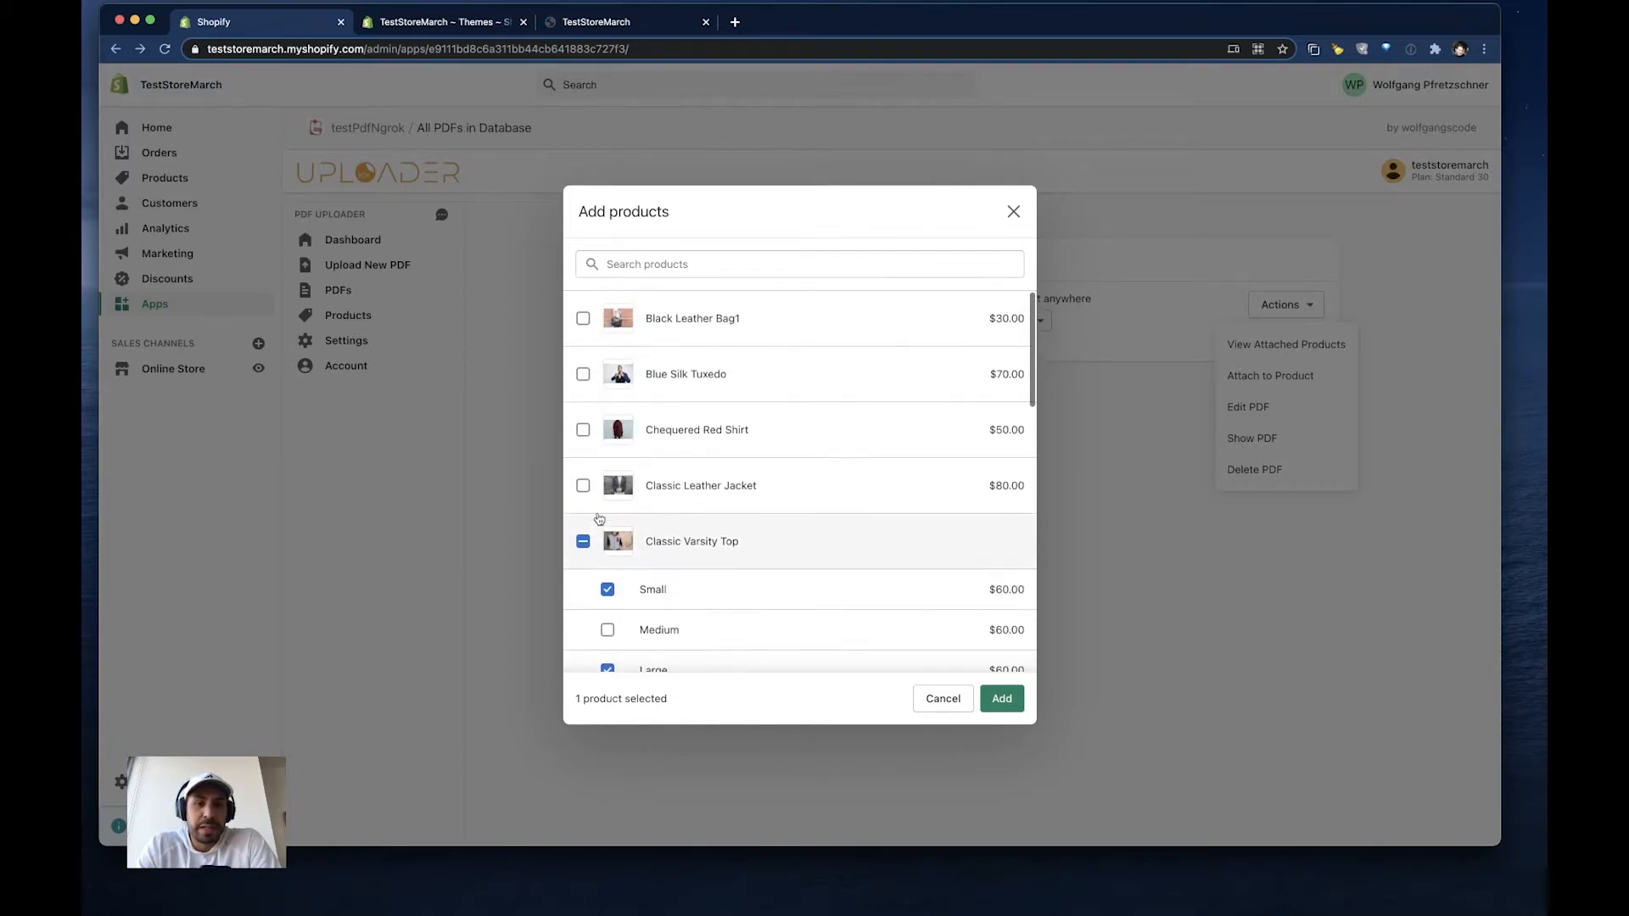
left_click(584, 487)
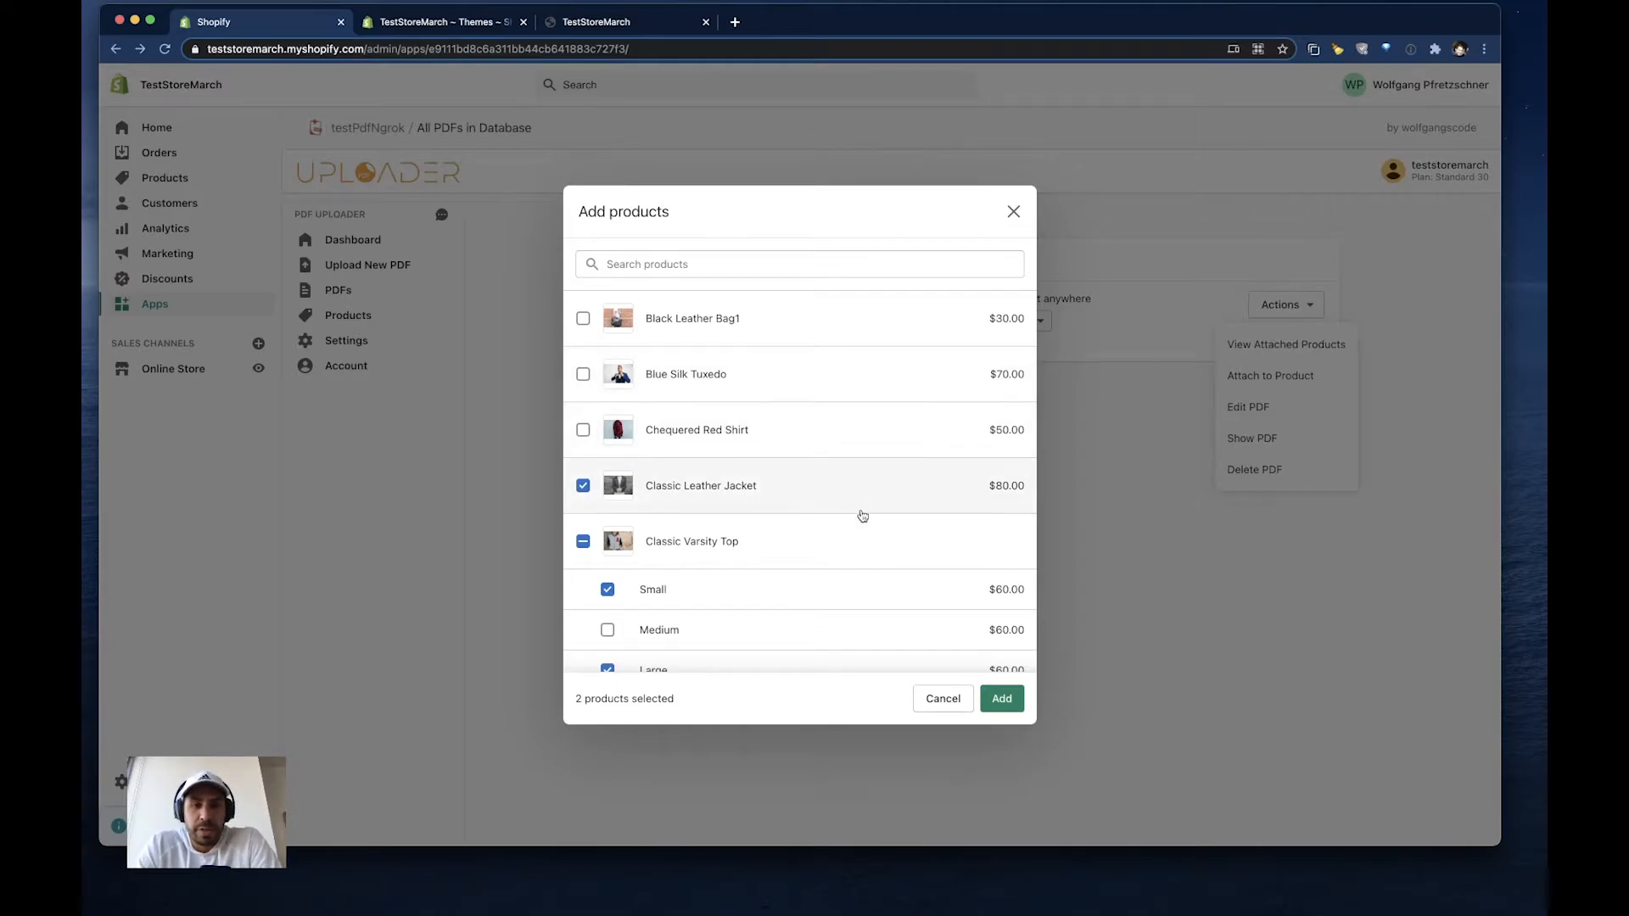
scroll(862, 513, "down", 1)
left_click(1002, 698)
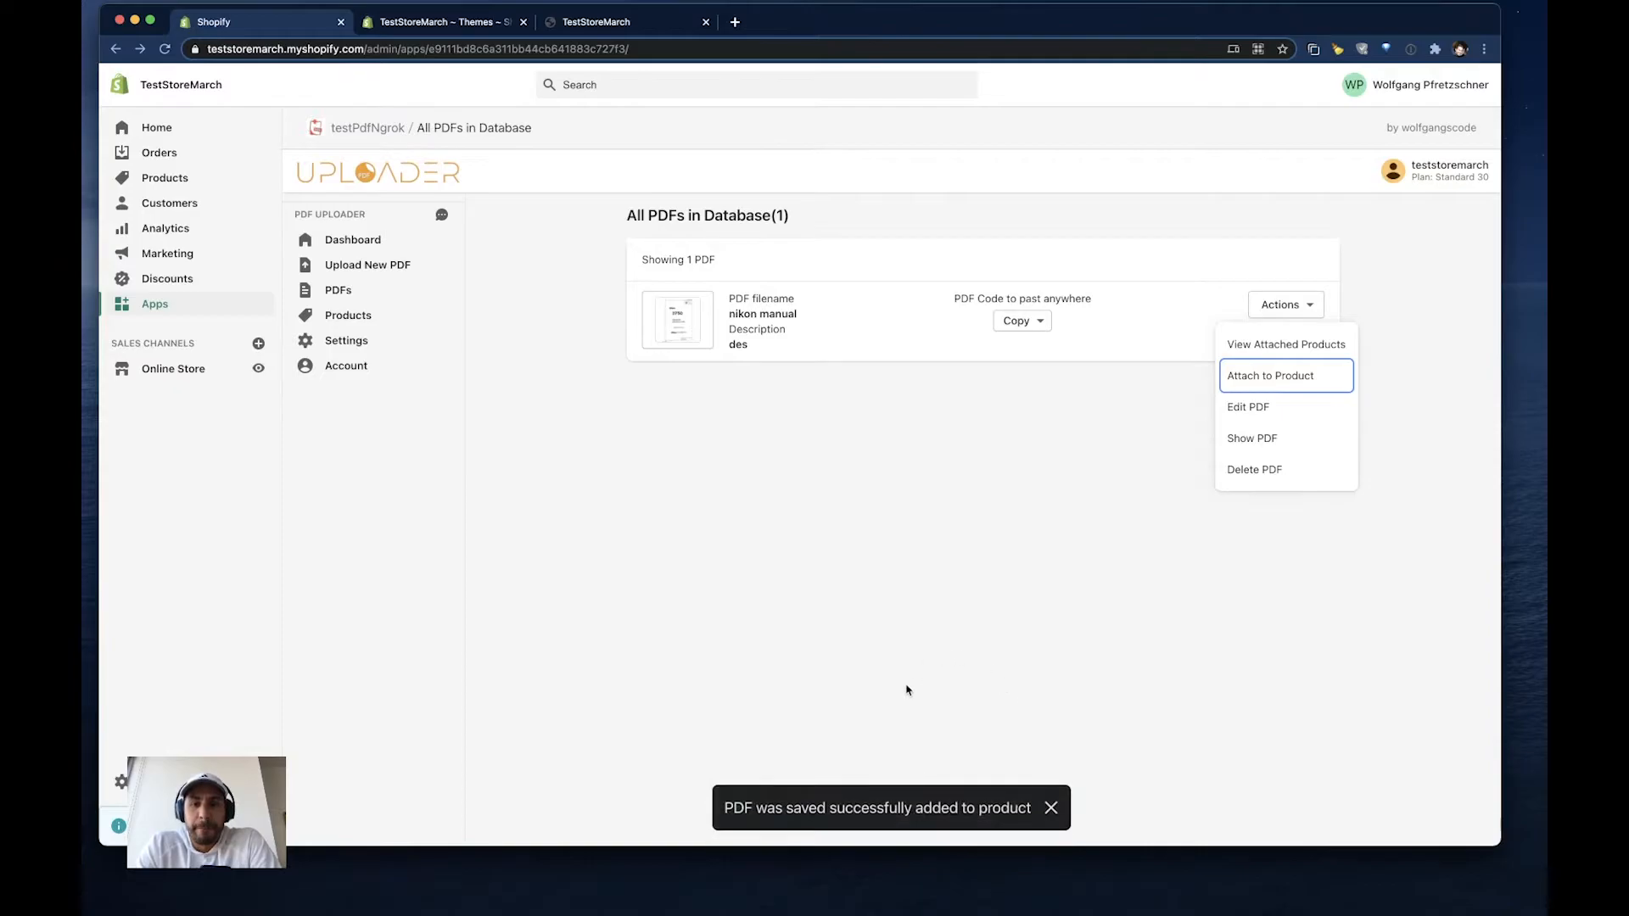
left_click(1052, 809)
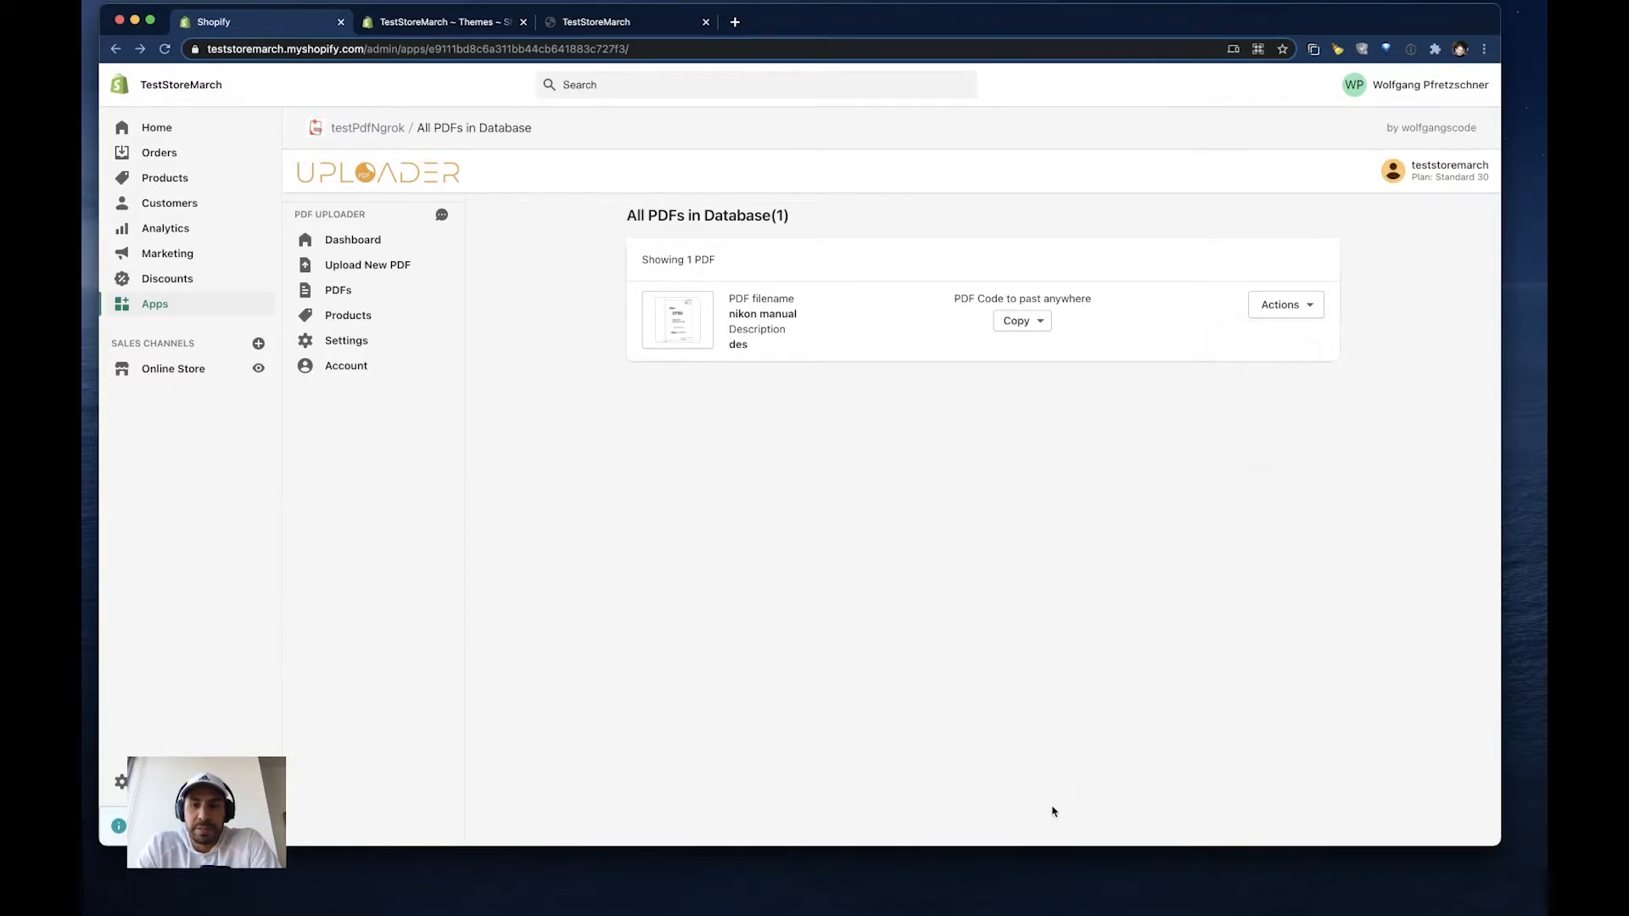
- Switch to the storefront and open the Classic Varsity Top product page from the catalog
left_click(605, 30)
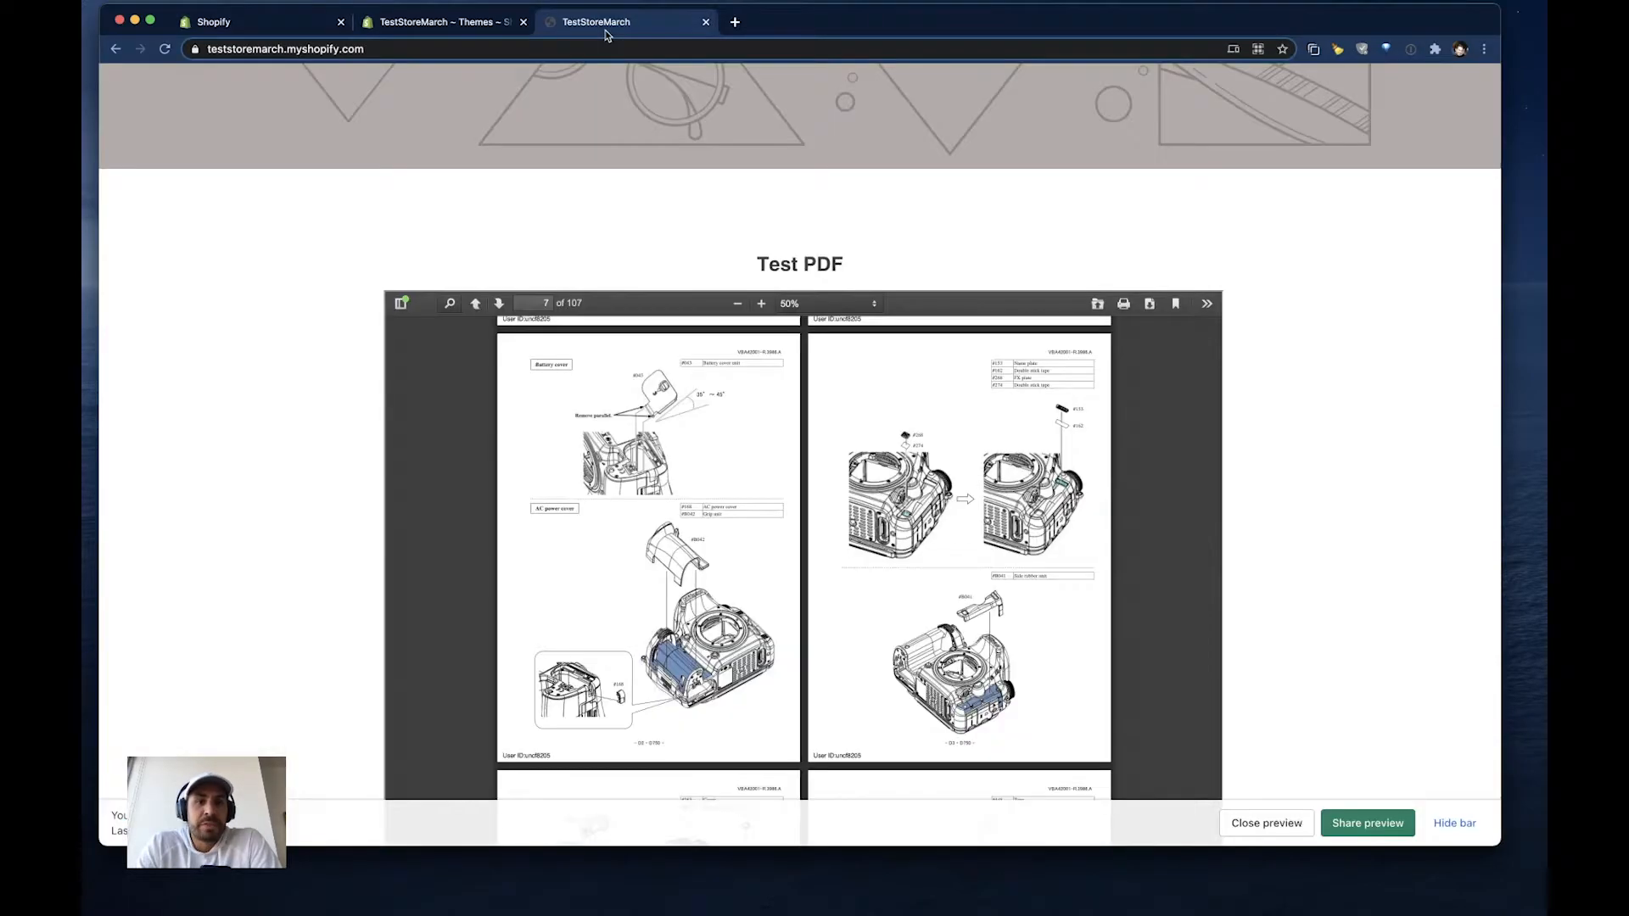
scroll(687, 229, "up", 5)
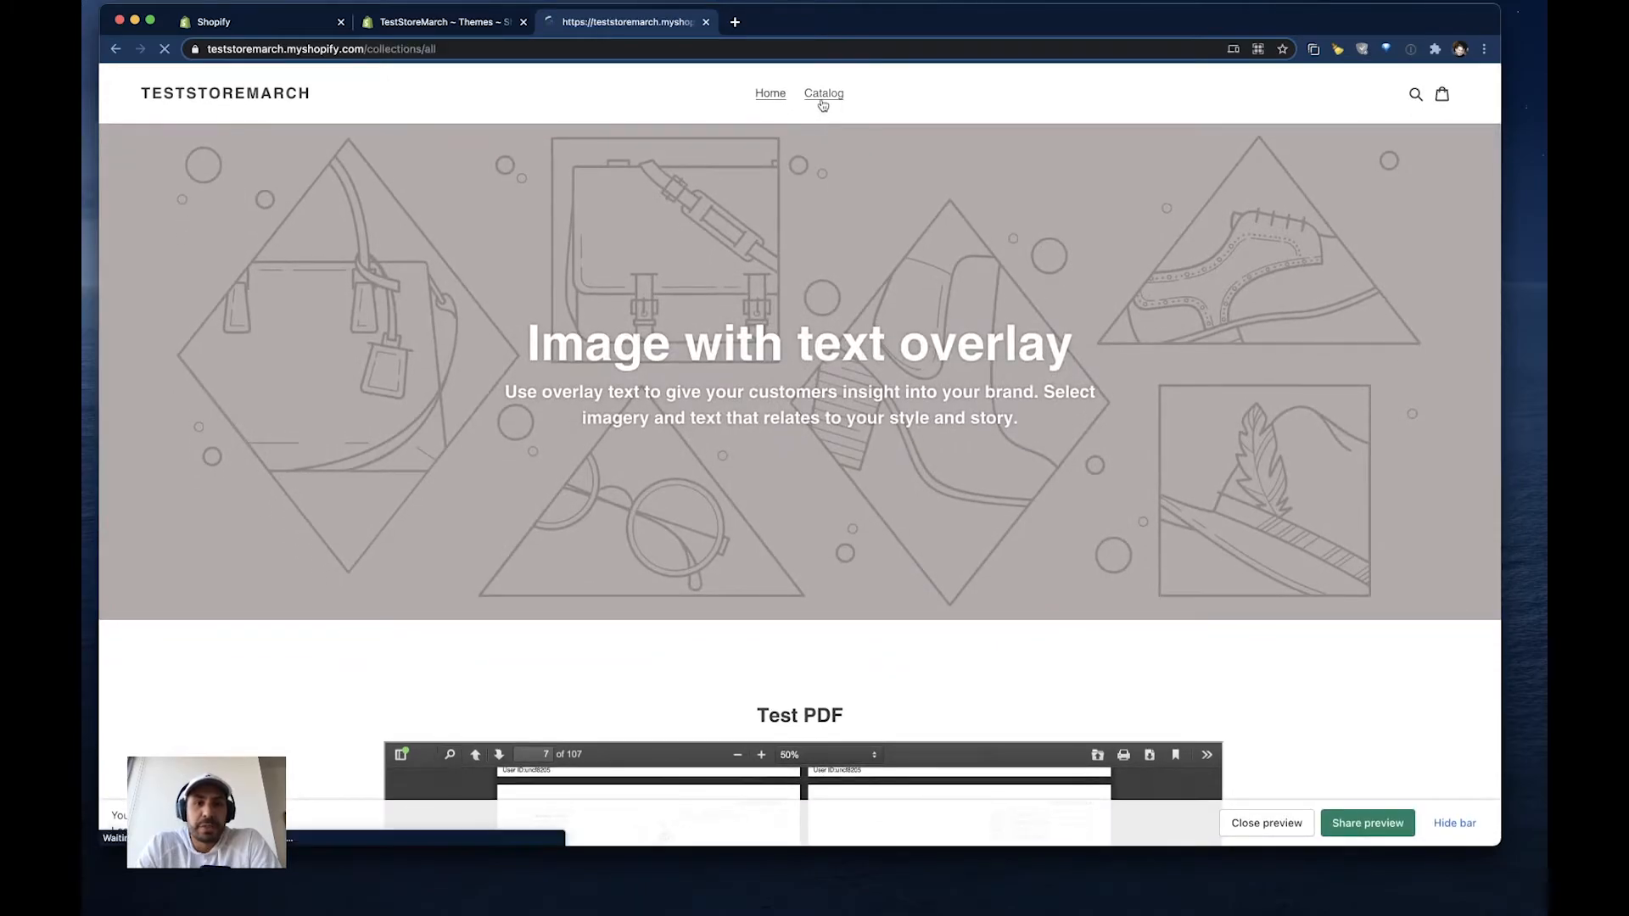
left_click(822, 95)
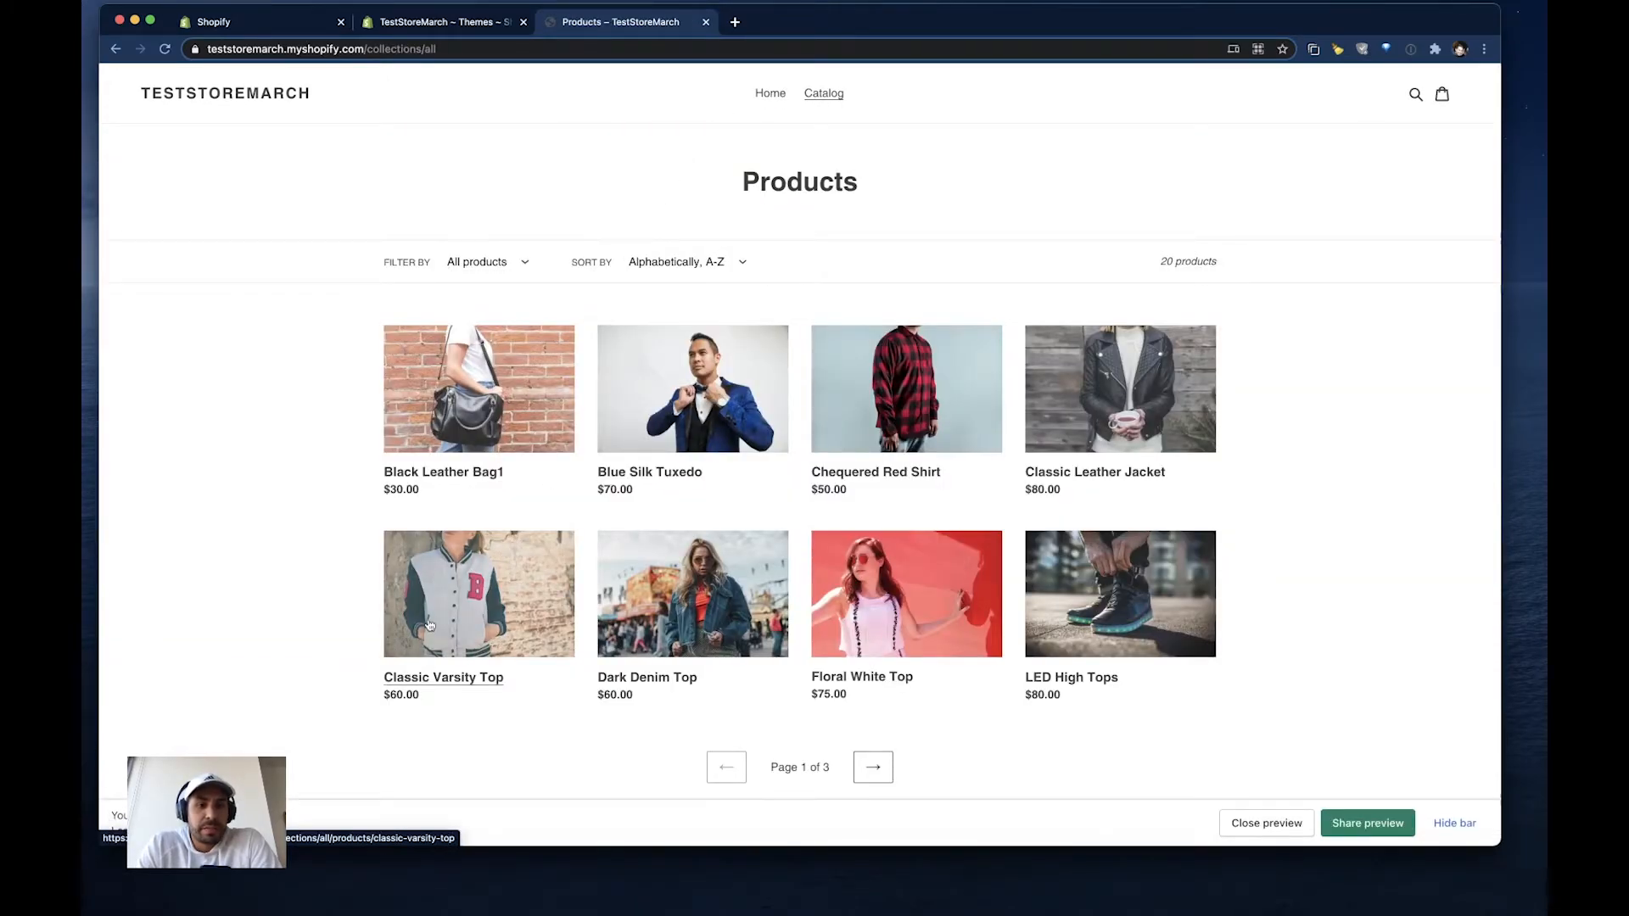
left_click(462, 613)
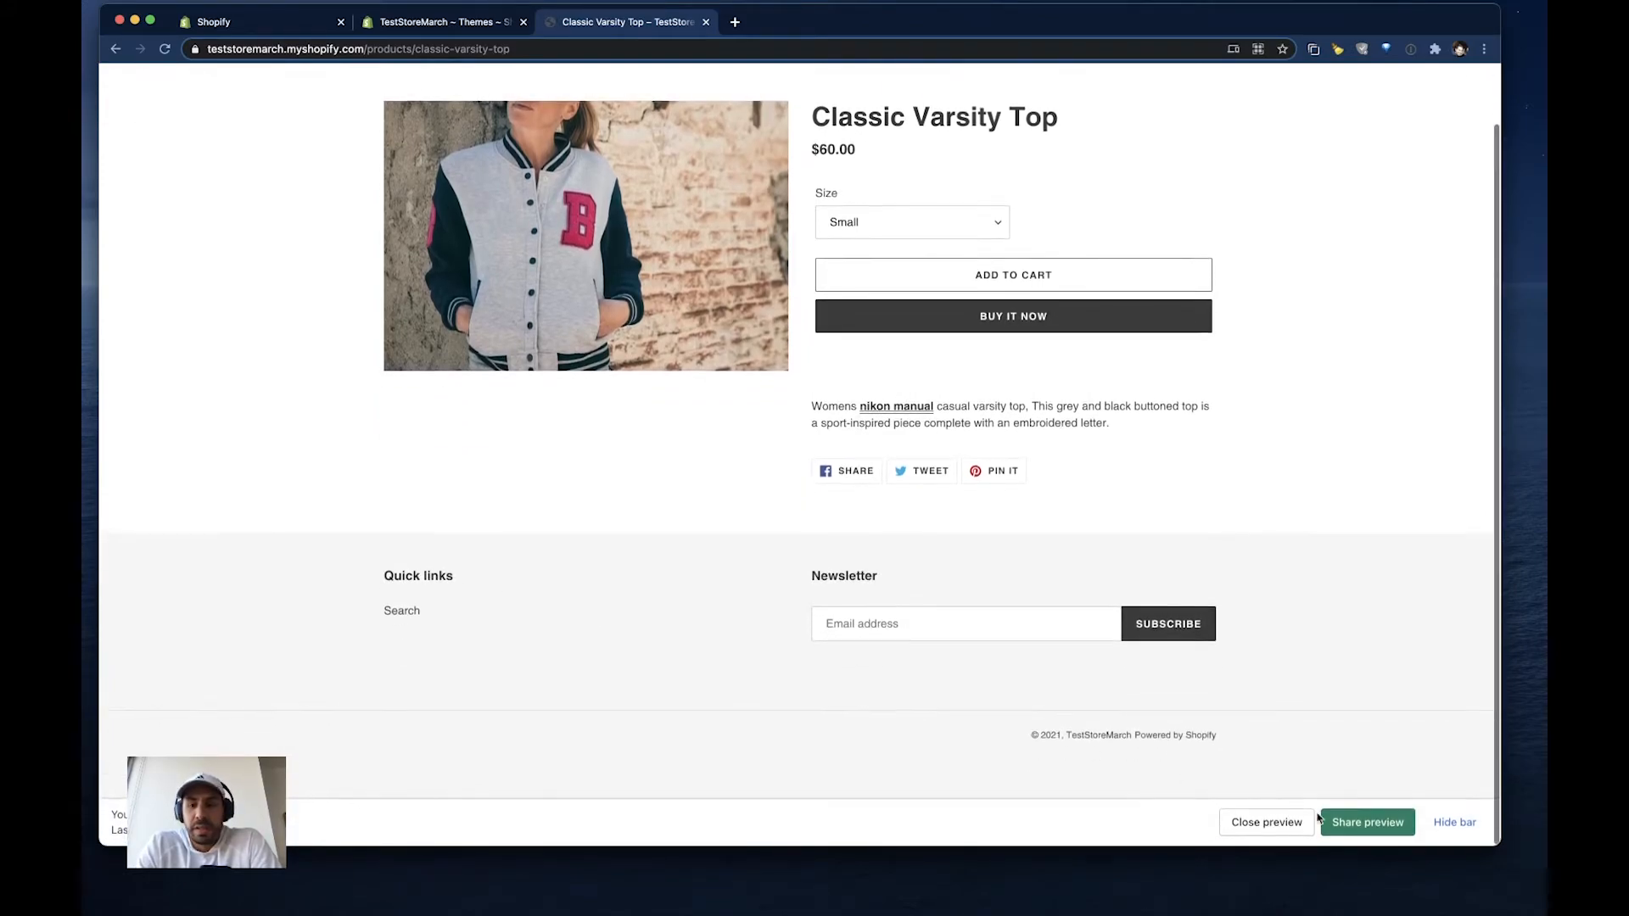
- Reload the Classic Varsity Top page and hide the preview bar to check for the attached PDF
left_click(1440, 824)
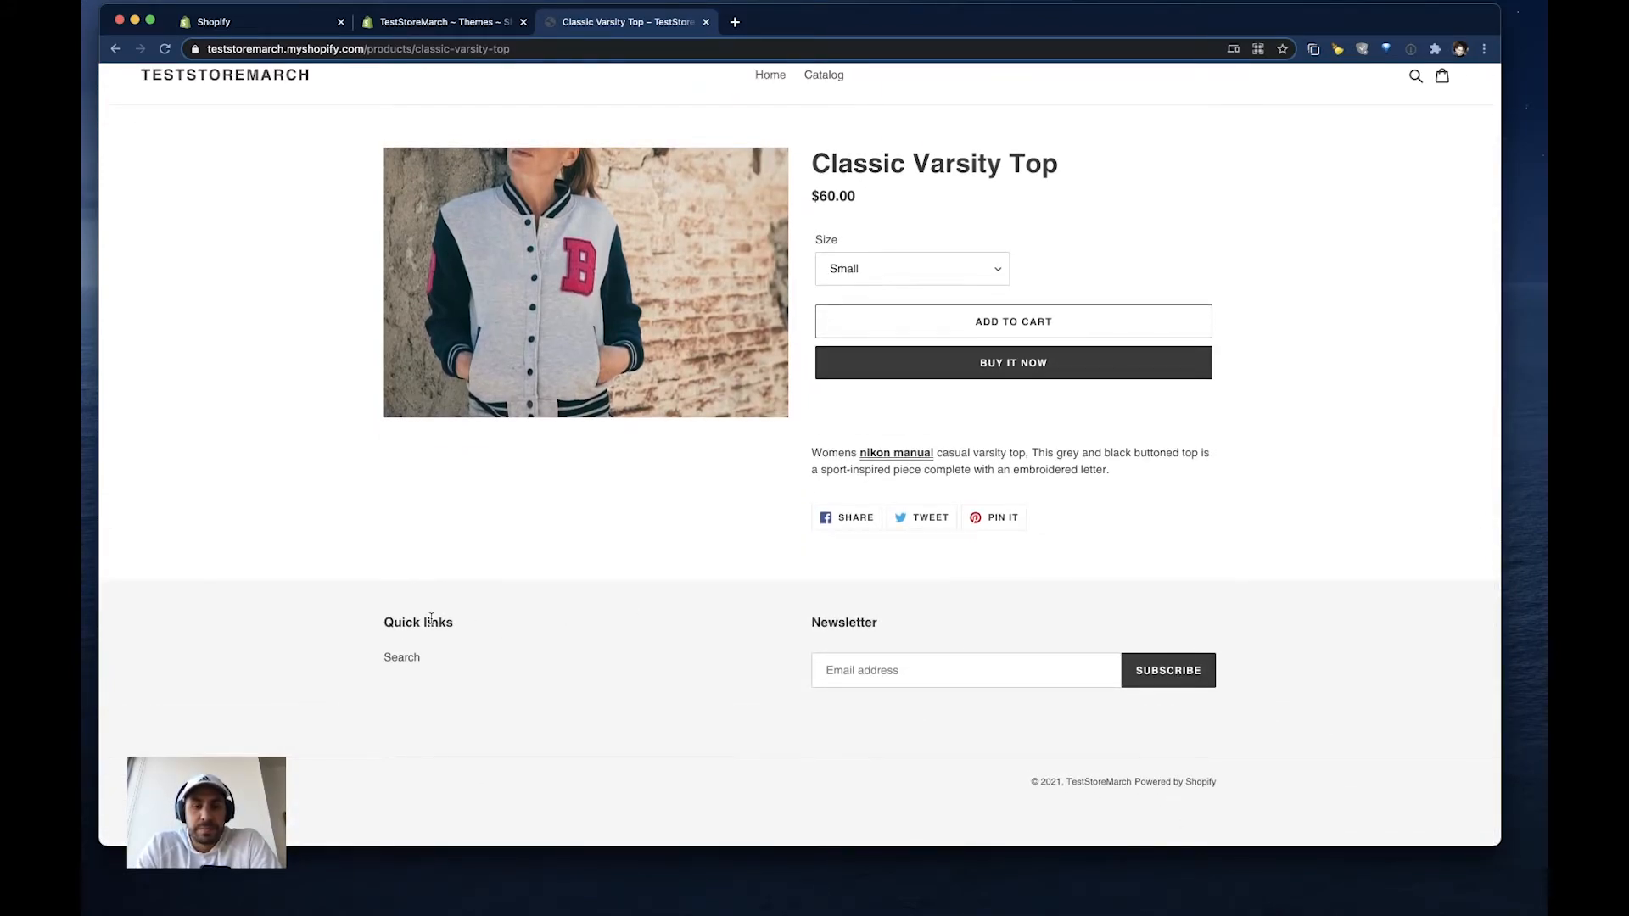
left_click(166, 50)
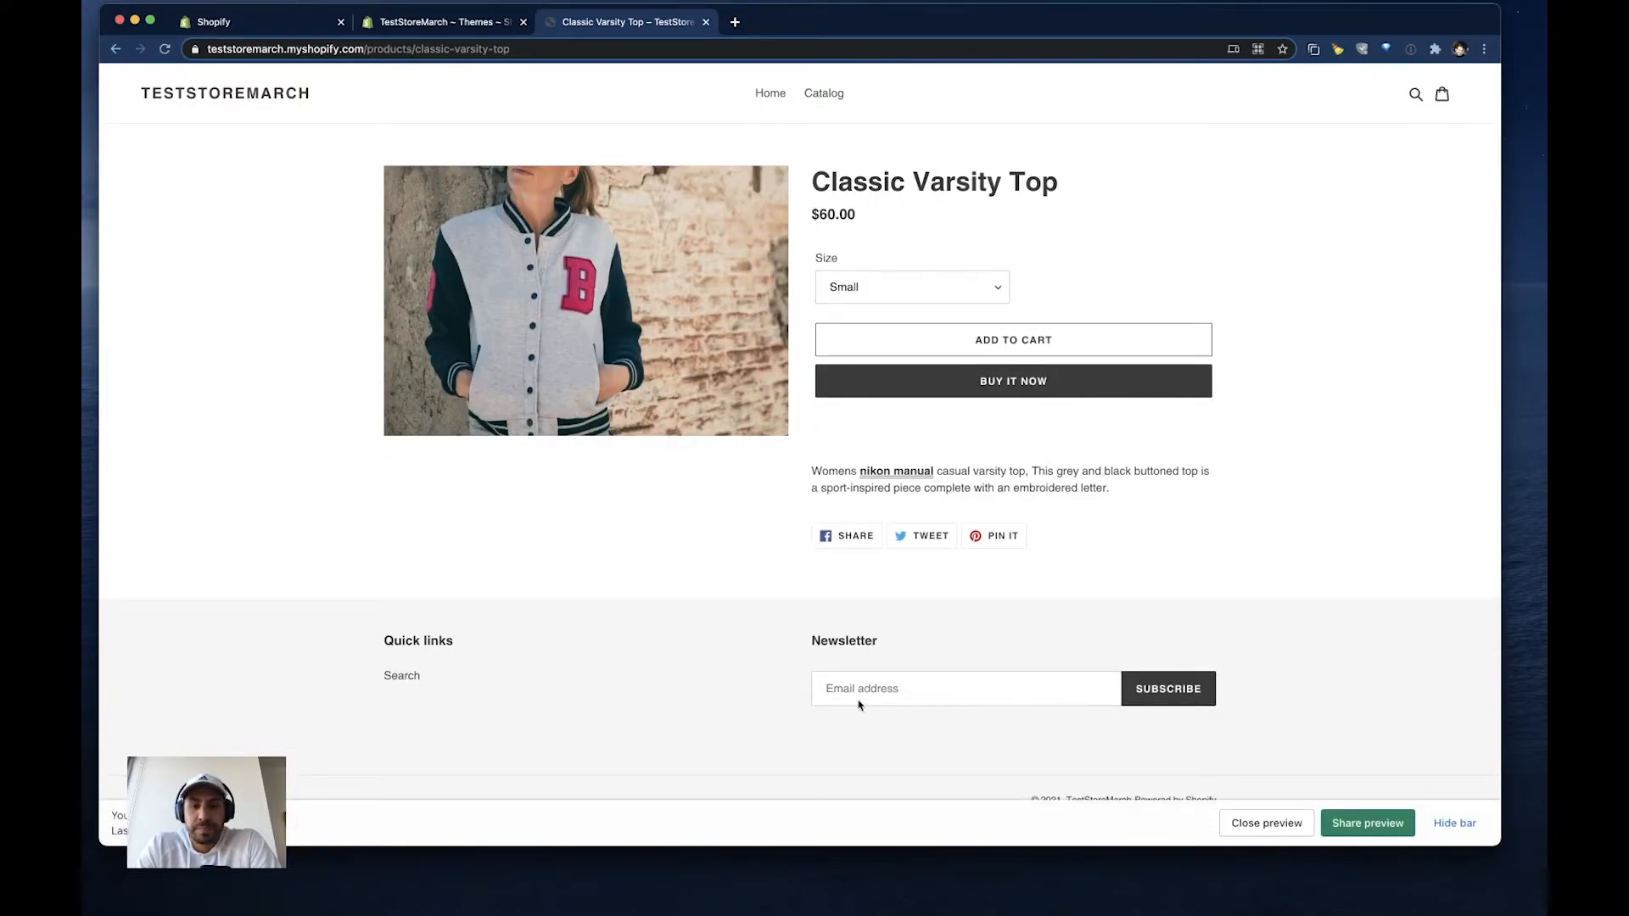
left_click(1454, 826)
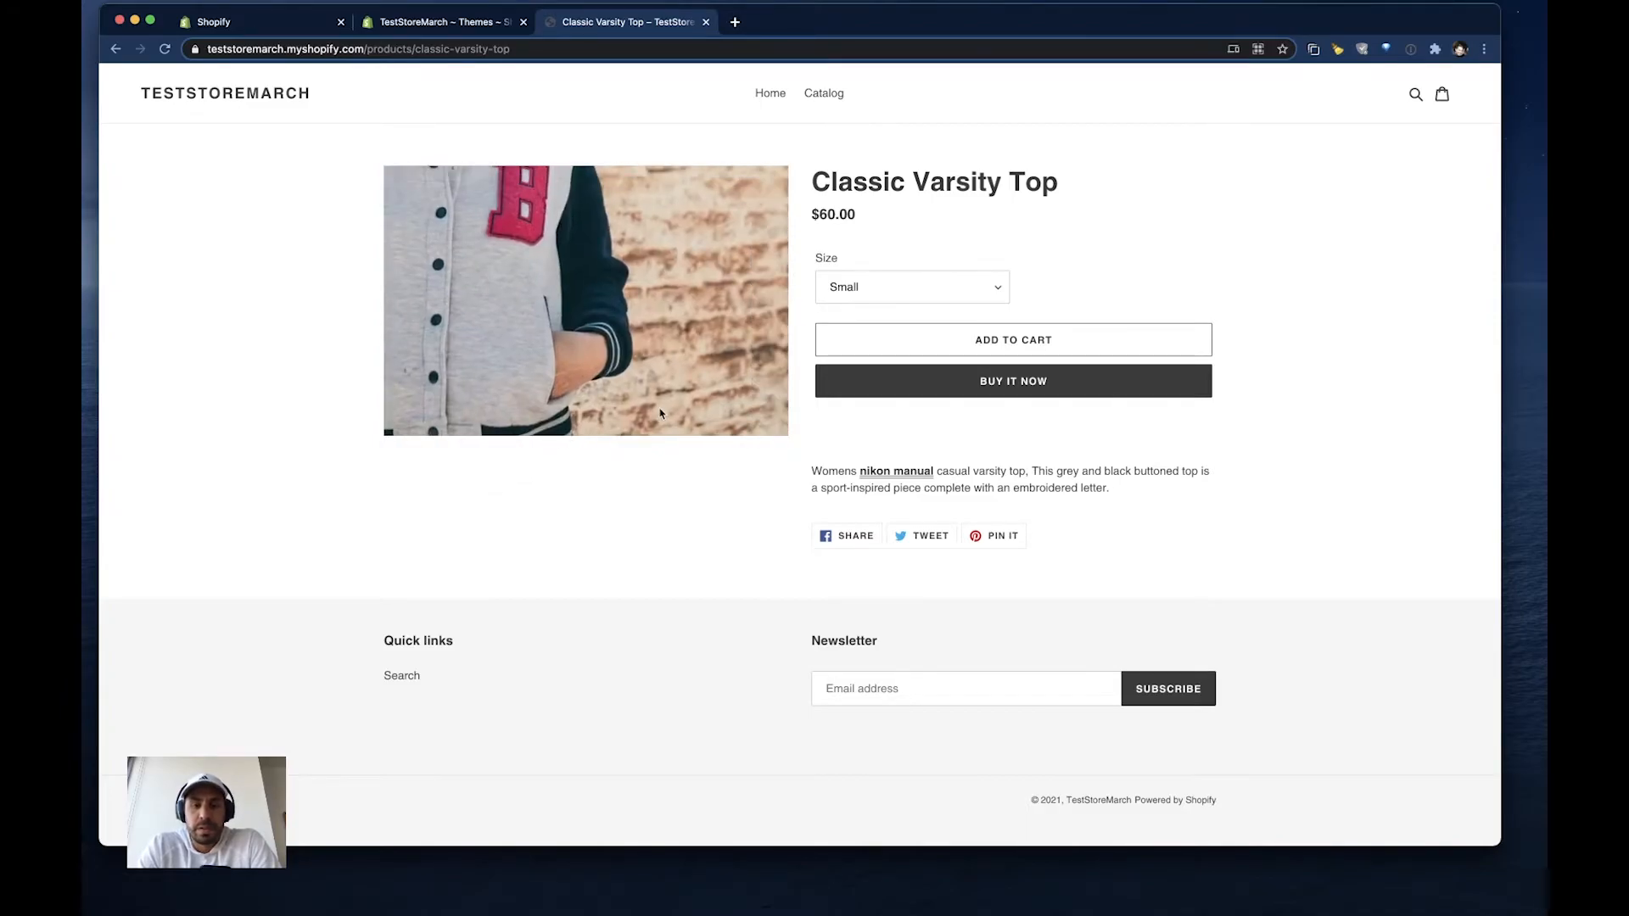
- Open the developer console and reload the product page with an emptied cache
key("alt+super+j")
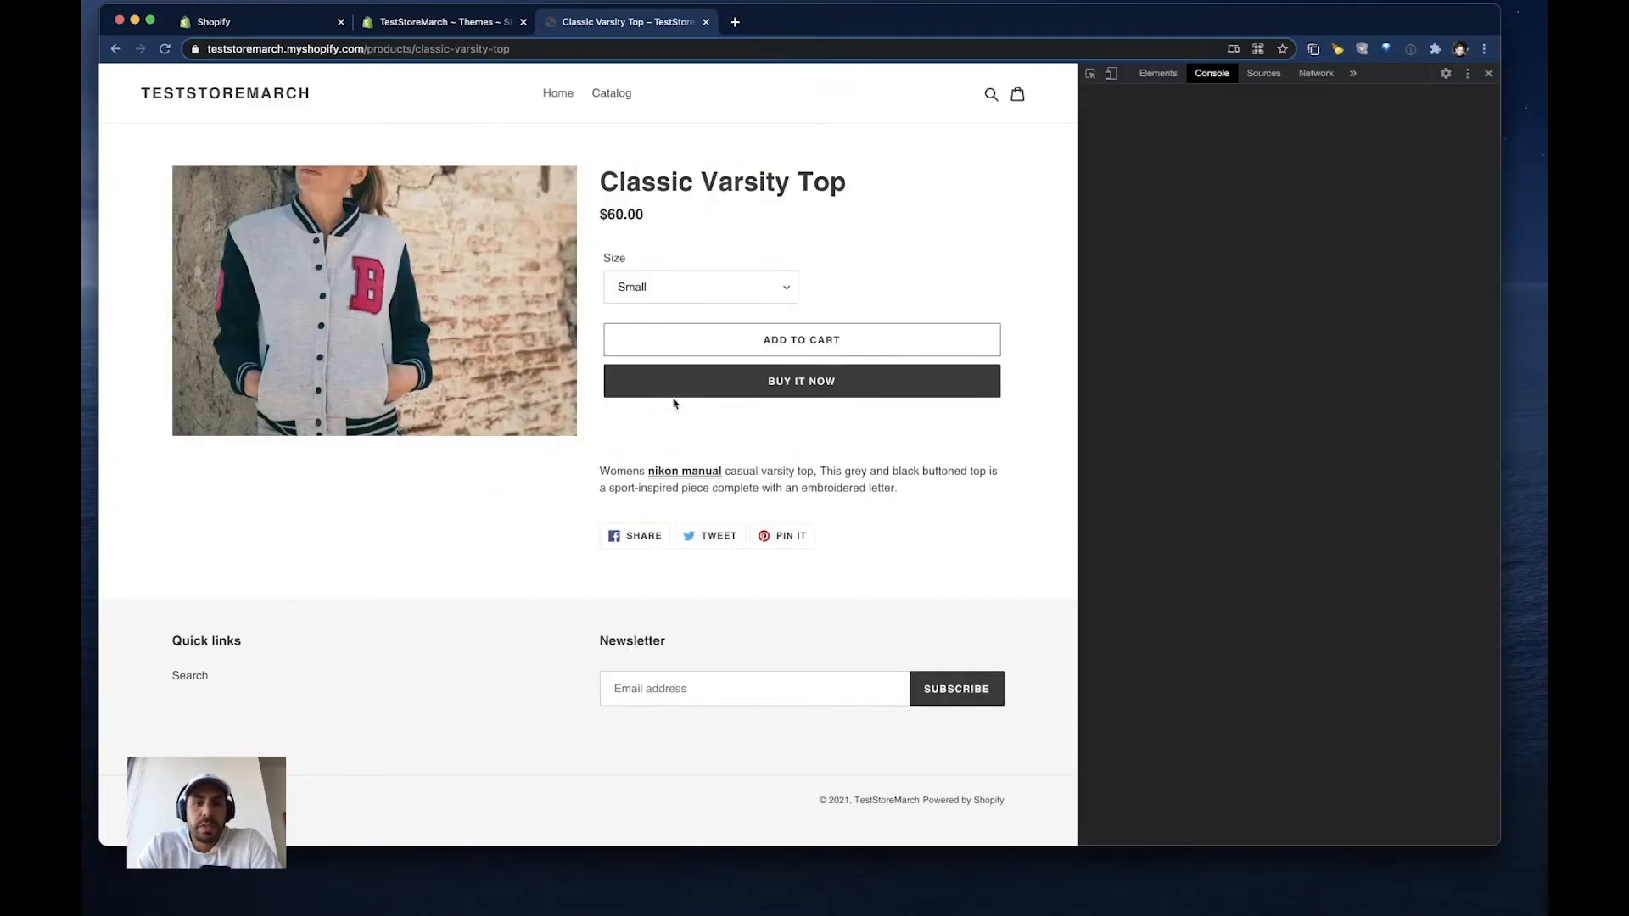
right_click(166, 49)
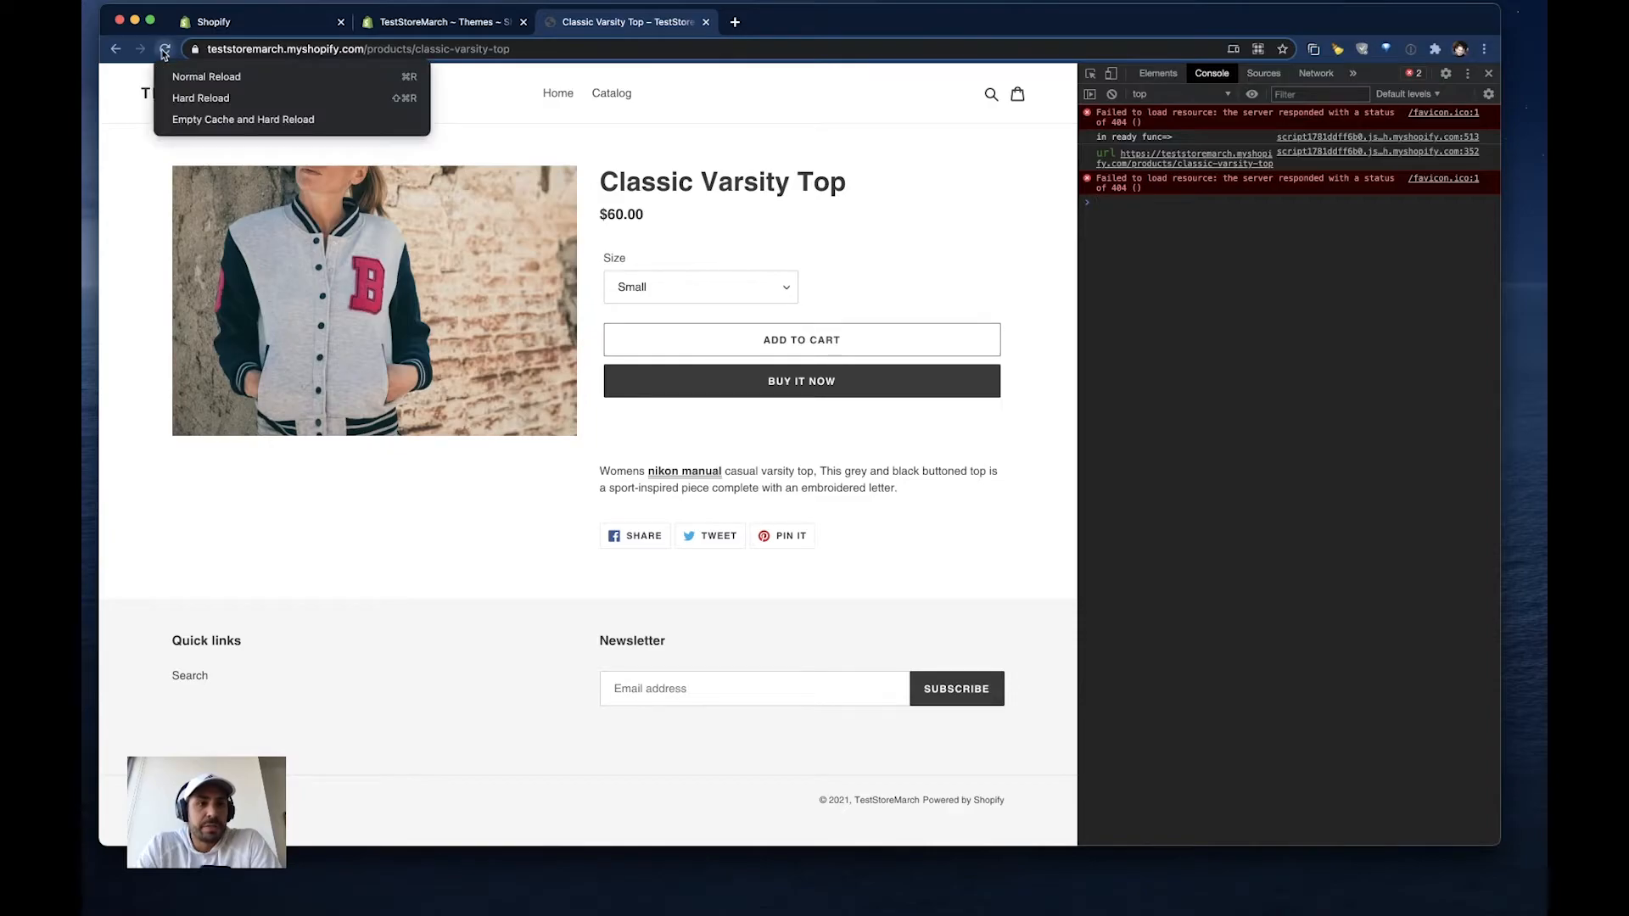
left_click(189, 126)
right_click(166, 49)
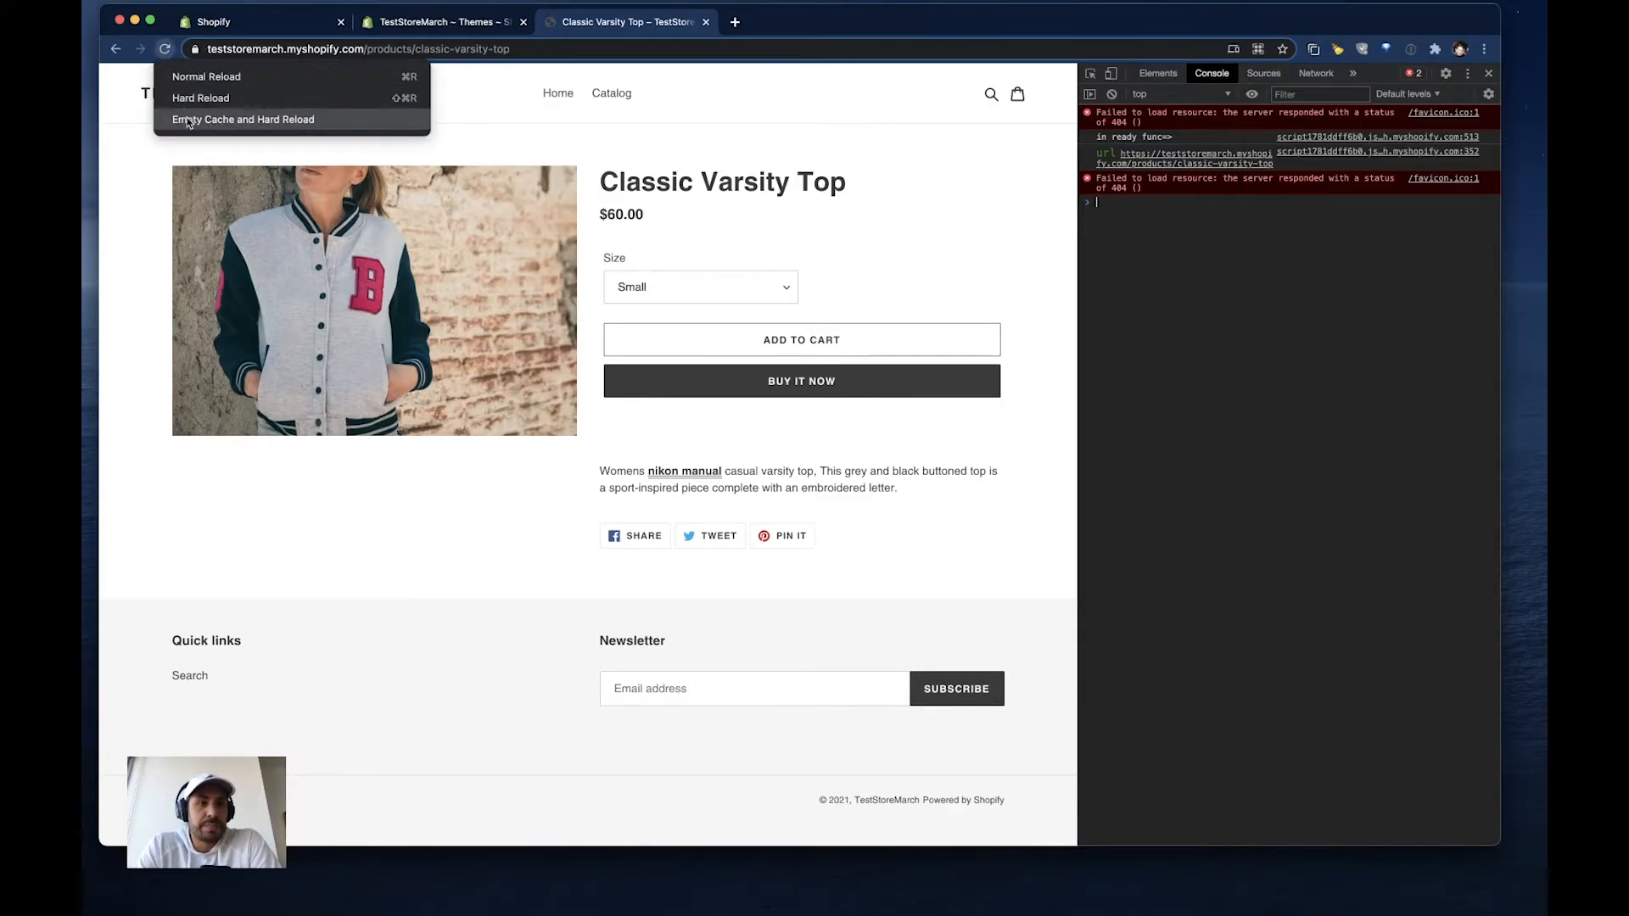
left_click(188, 118)
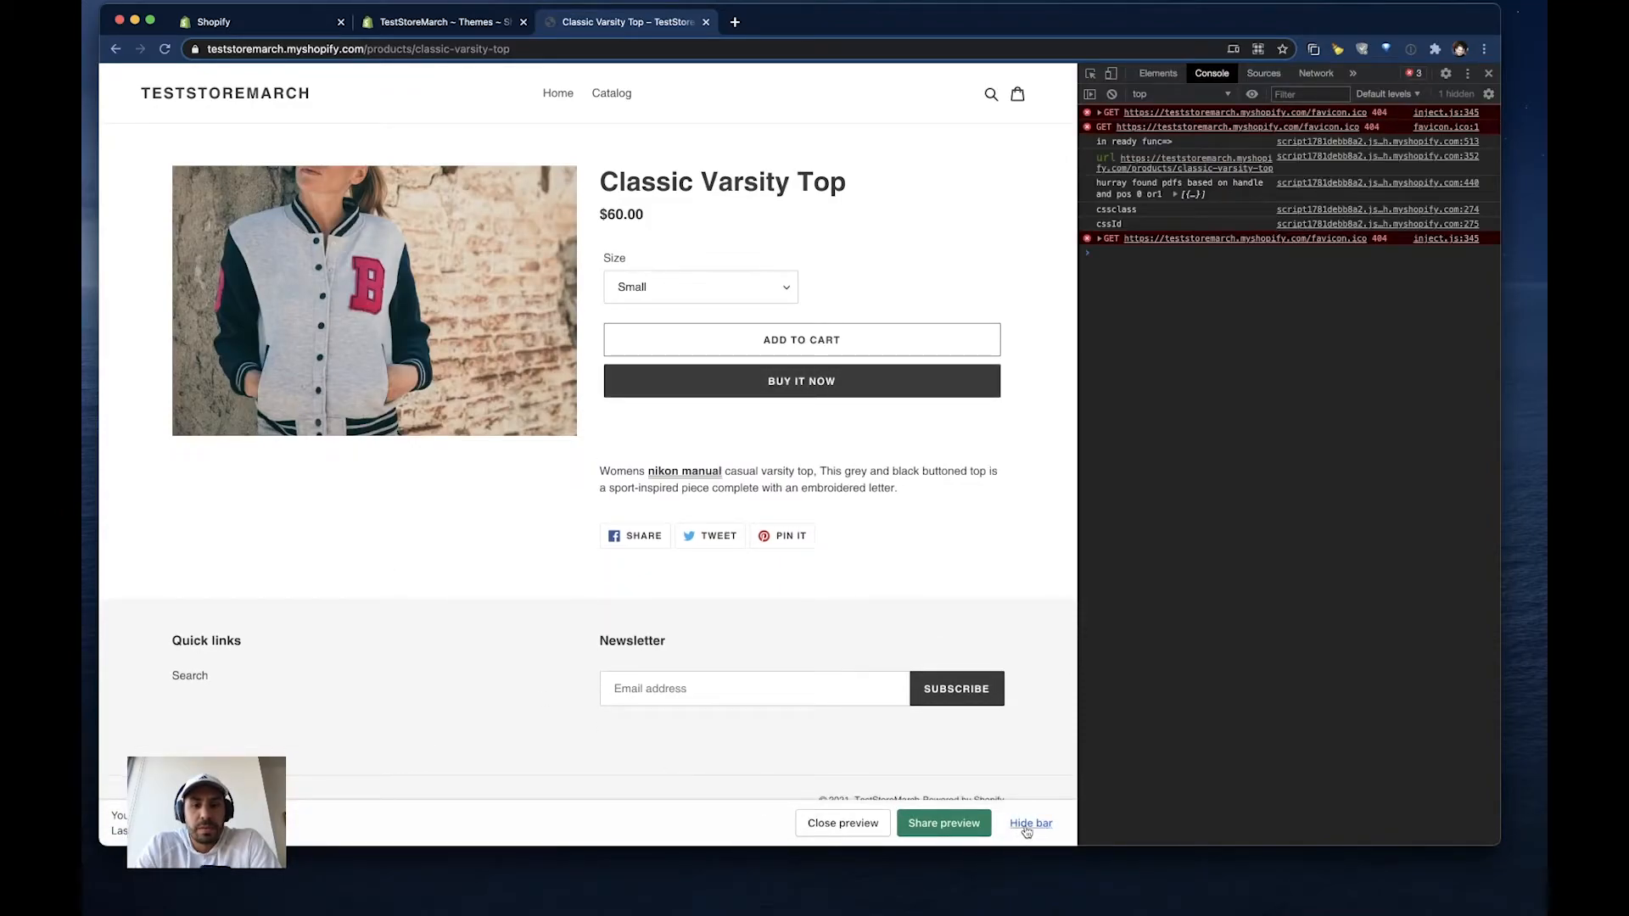
- Hide the preview bar and try the Medium and Large sizes of the Classic Varsity Top to check their PDF display
left_click(1029, 825)
scroll(429, 713, "down", 2)
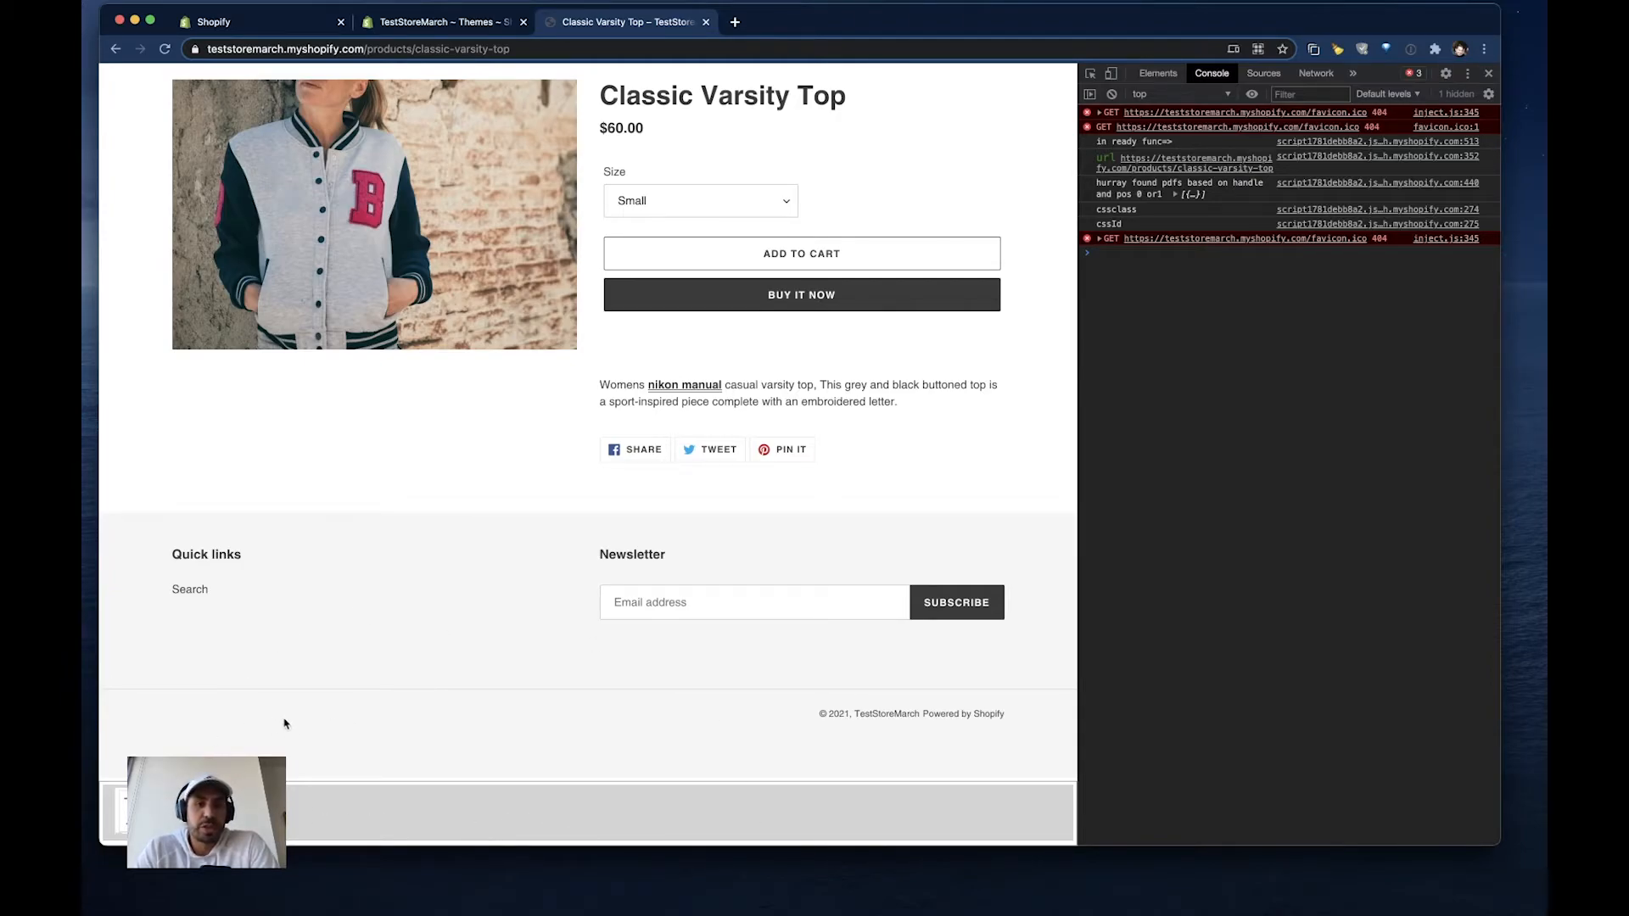
left_click(652, 197)
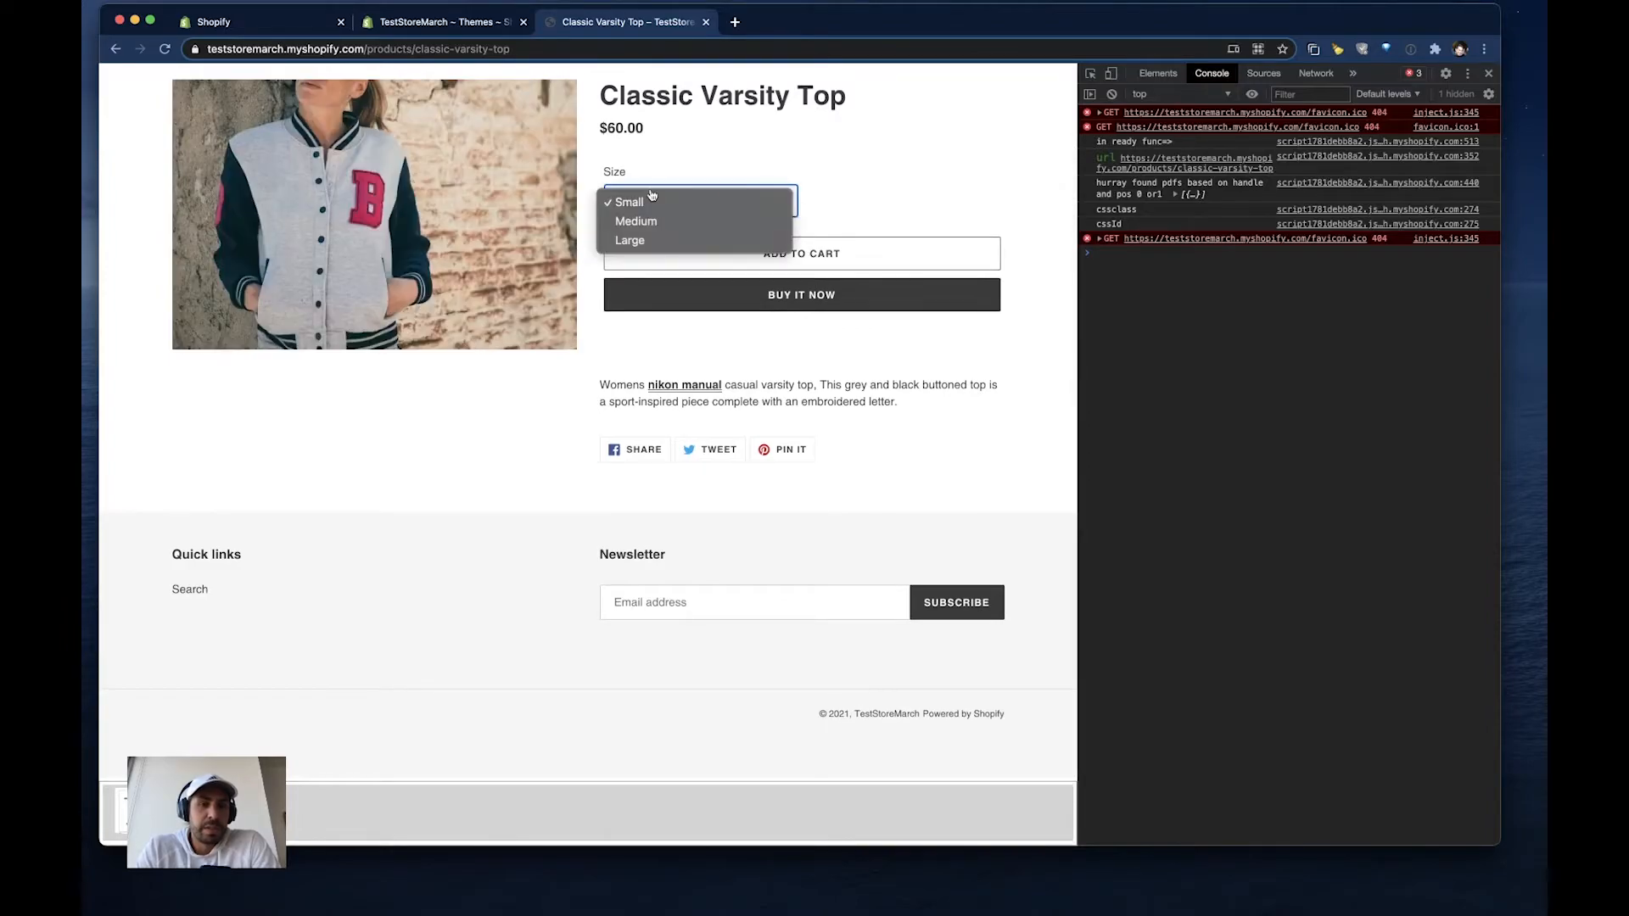
left_click(635, 220)
left_click(654, 268)
left_click(636, 287)
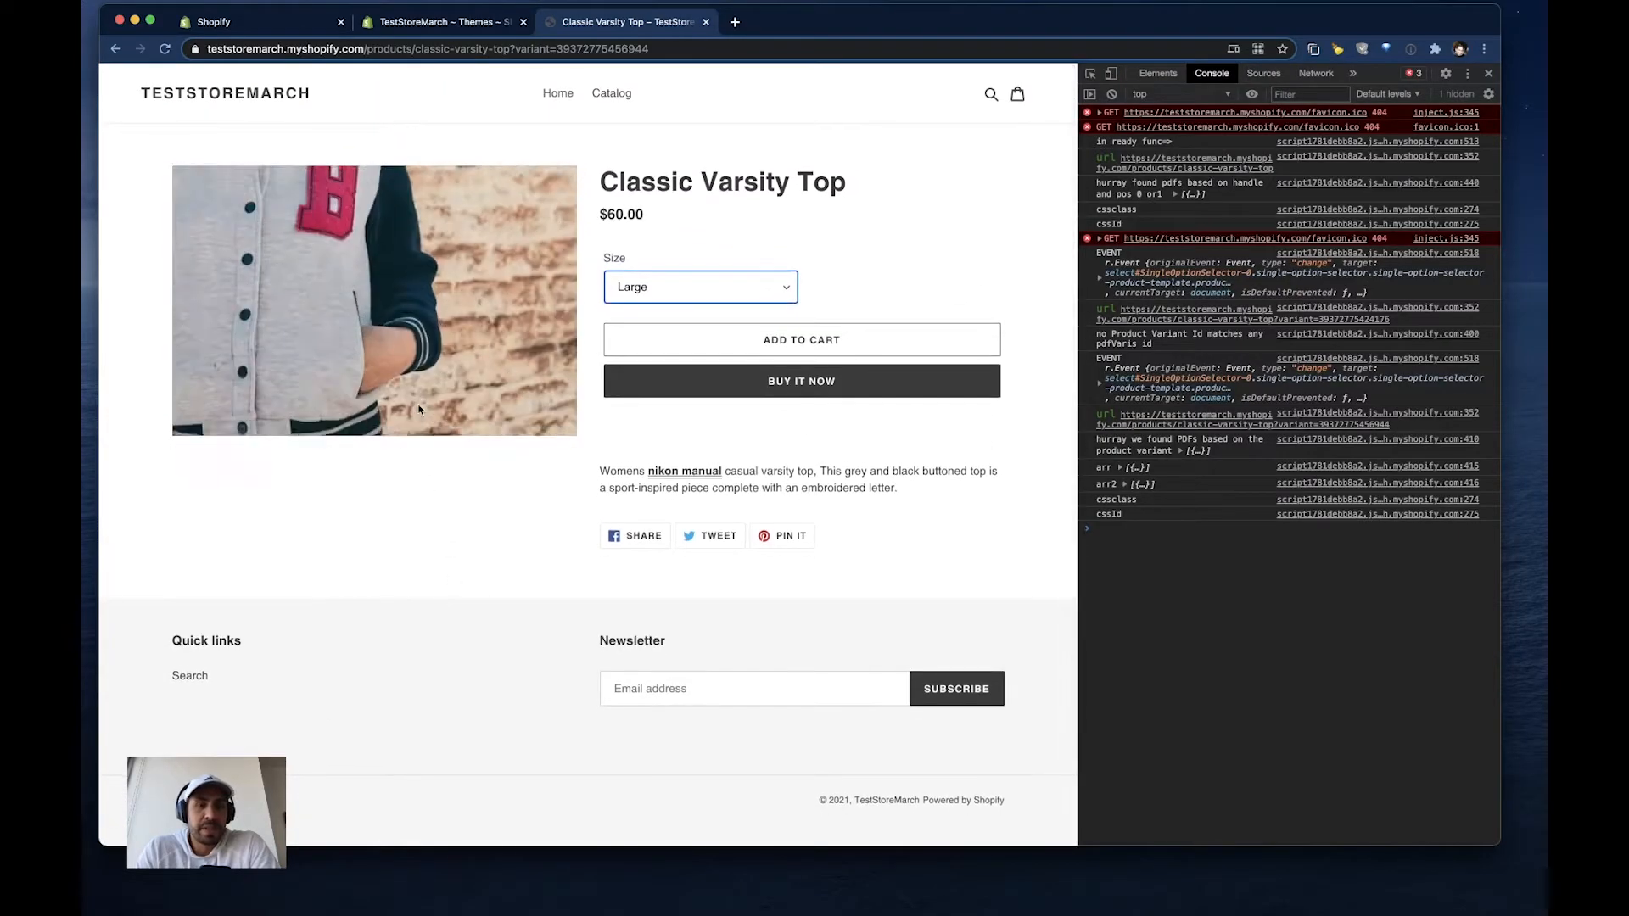
- Open the Classic Leather Jacket page from the catalog, hide the preview bar, and check for the attached PDF
scroll(399, 111, "left", 5)
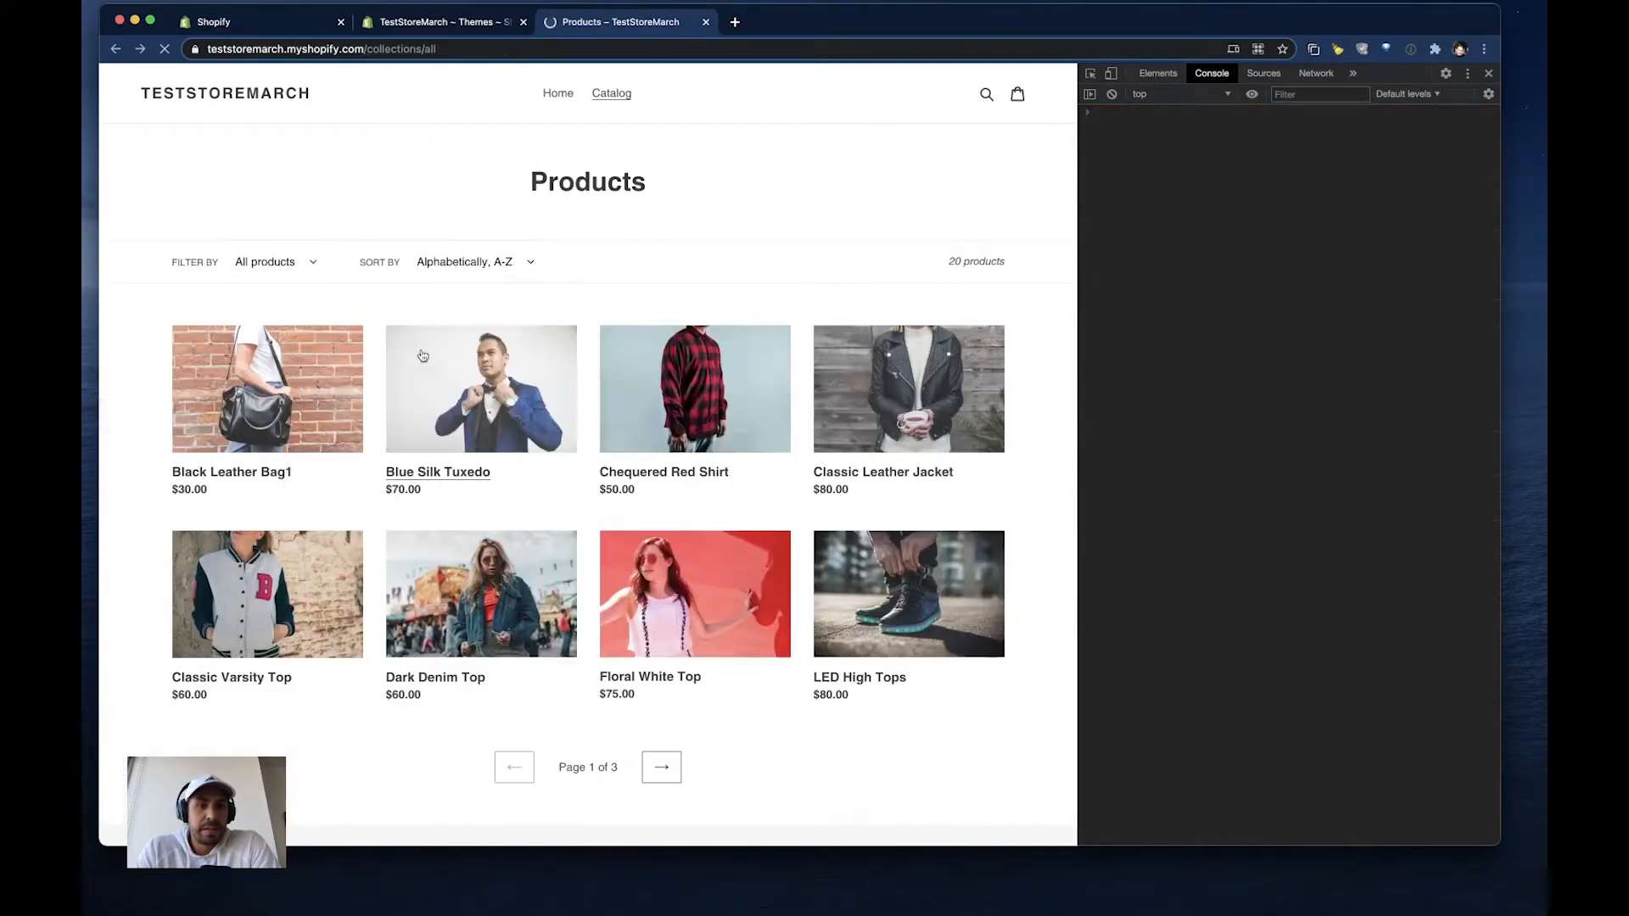
left_click(914, 412)
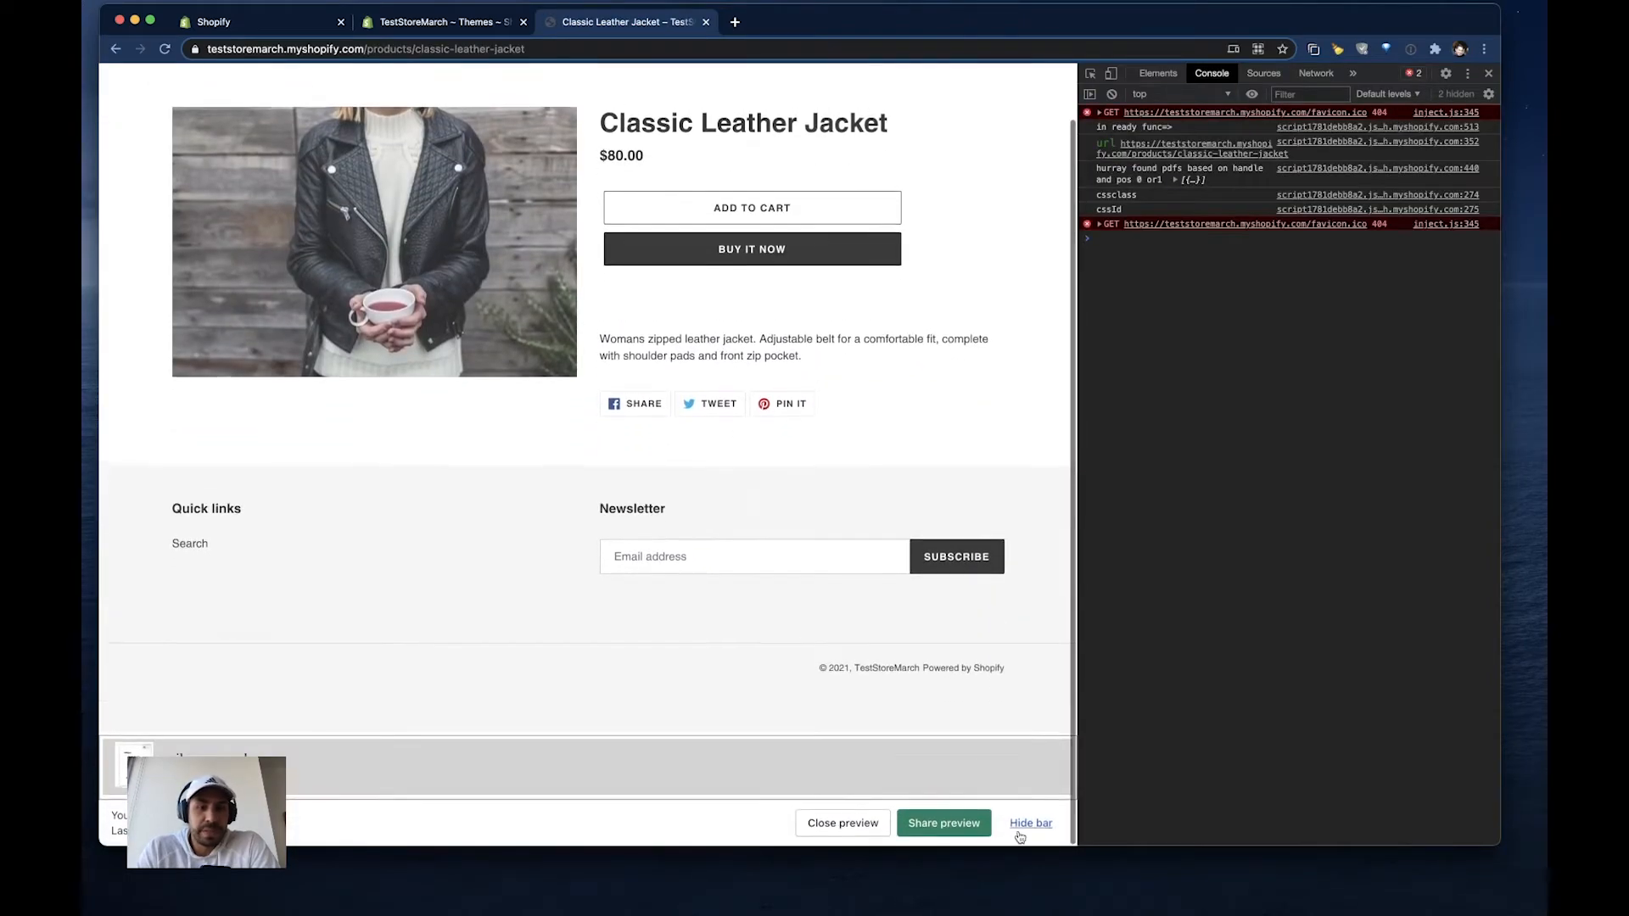
left_click(1031, 823)
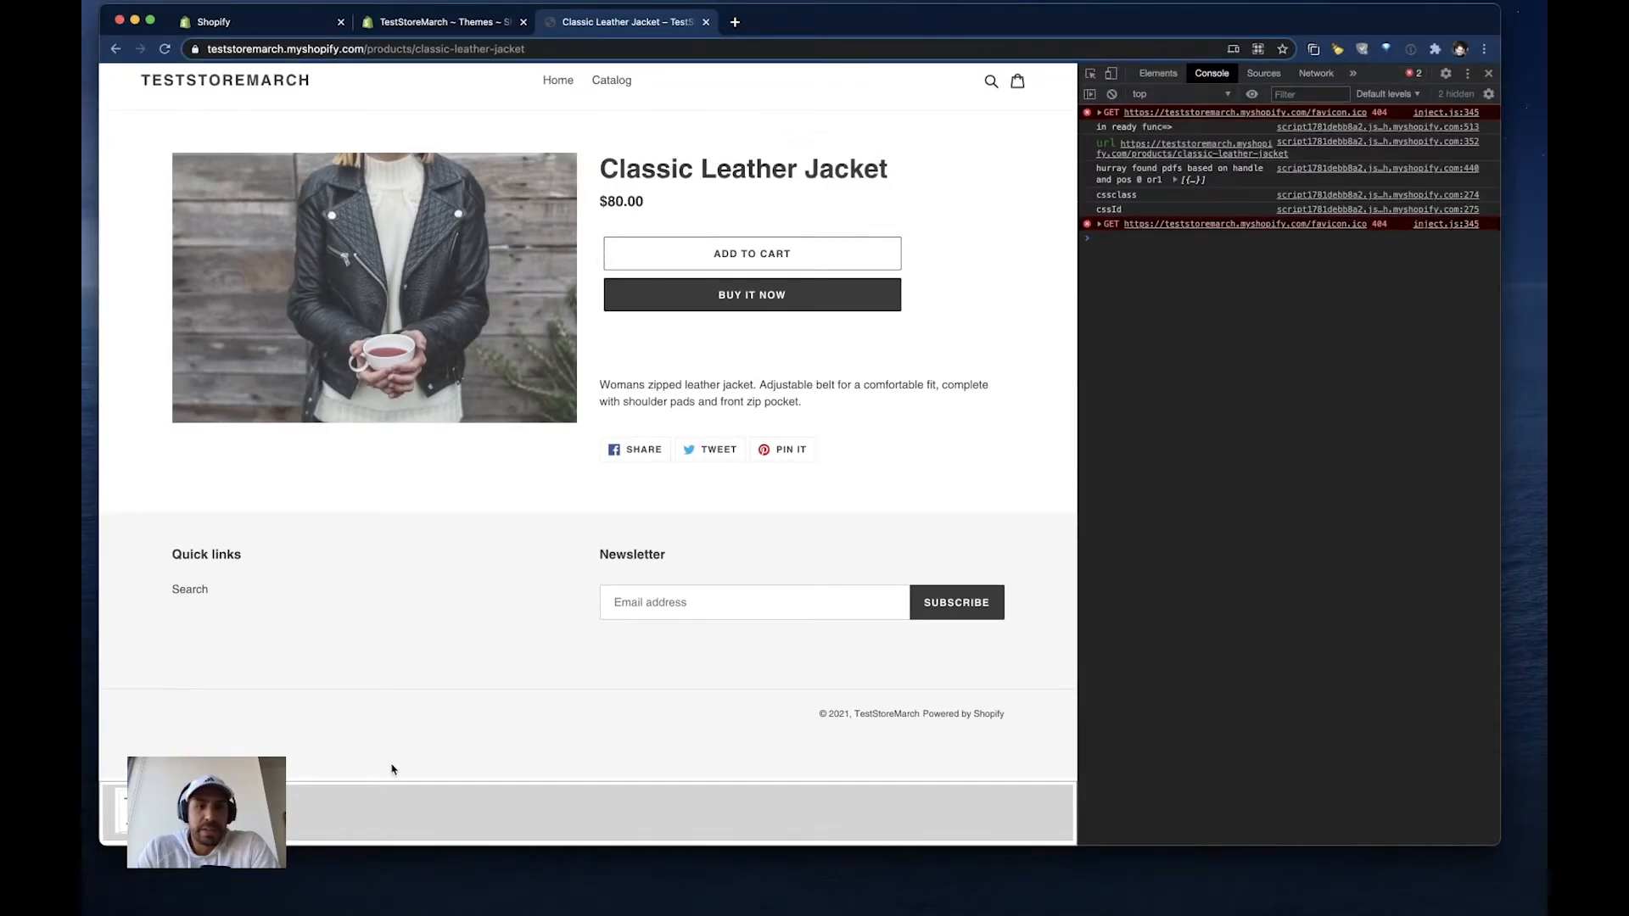
scroll(515, 561, "up", 1)
scroll(515, 561, "down", 1)
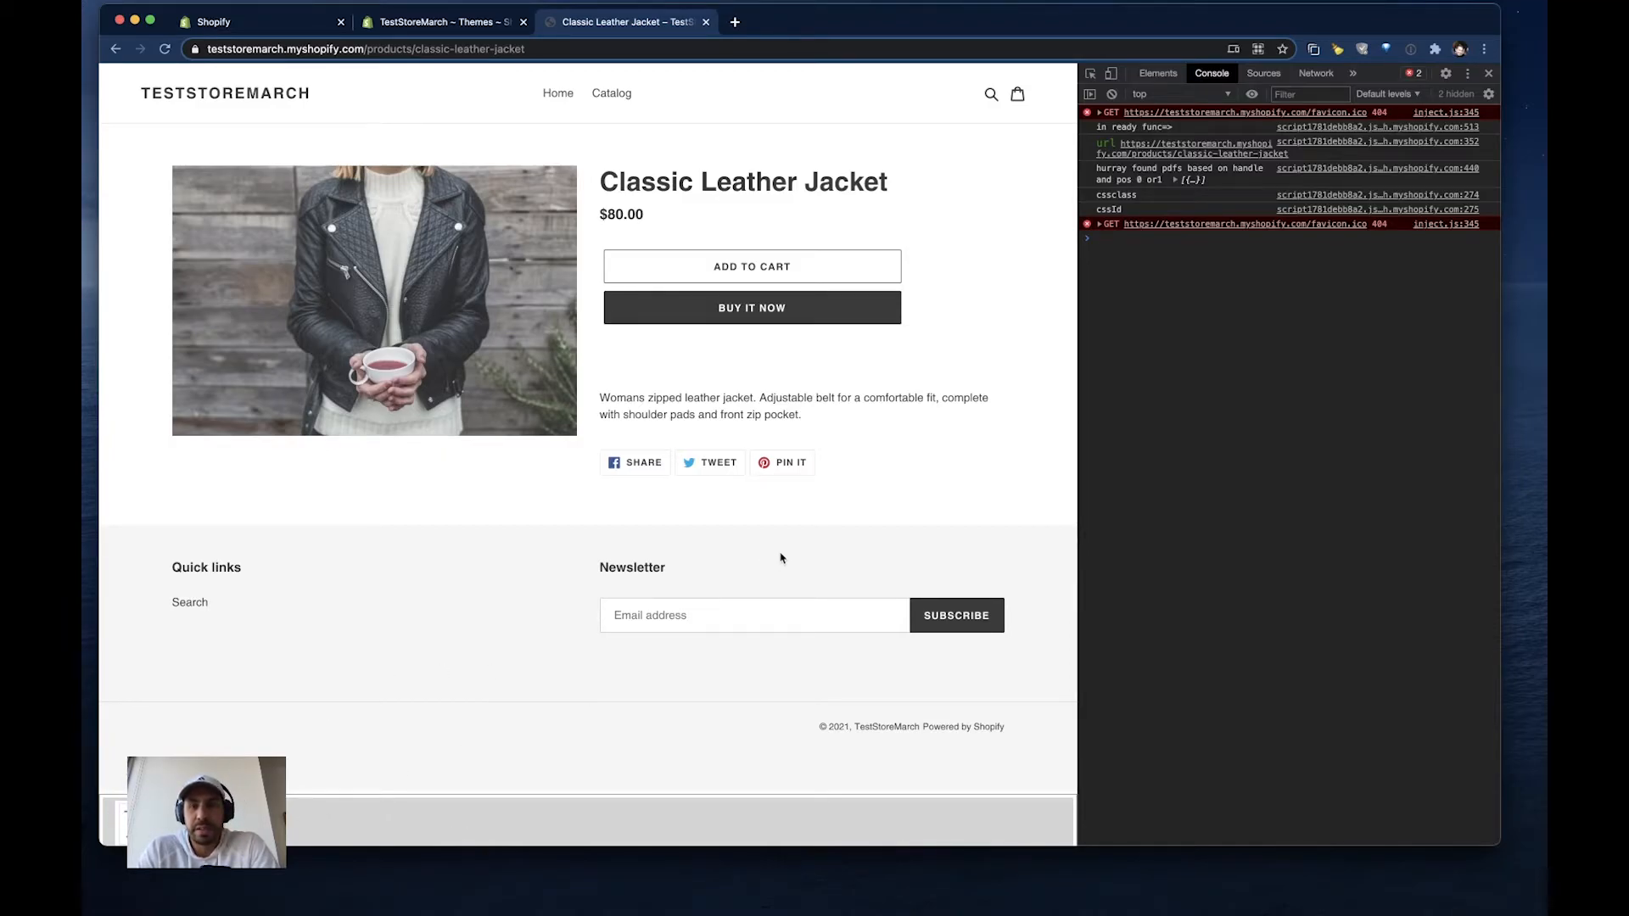
- Open the PDF Uploader settings in the Shopify admin and review the options for relocating the PDF list
left_click(258, 26)
left_click(347, 340)
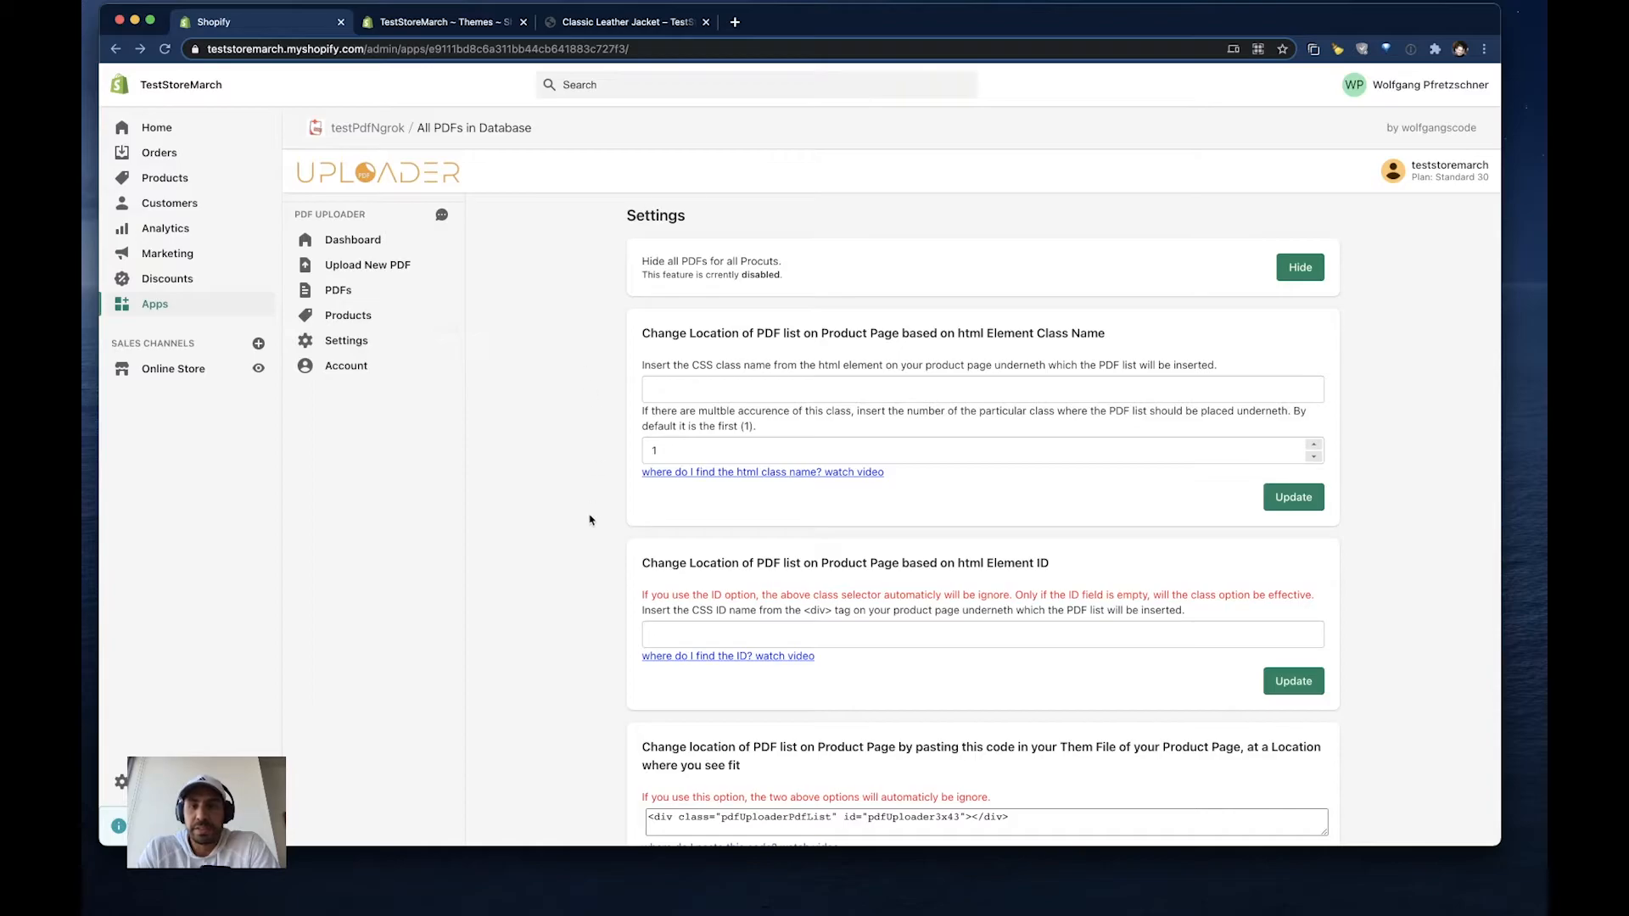
scroll(591, 520, "down", 2)
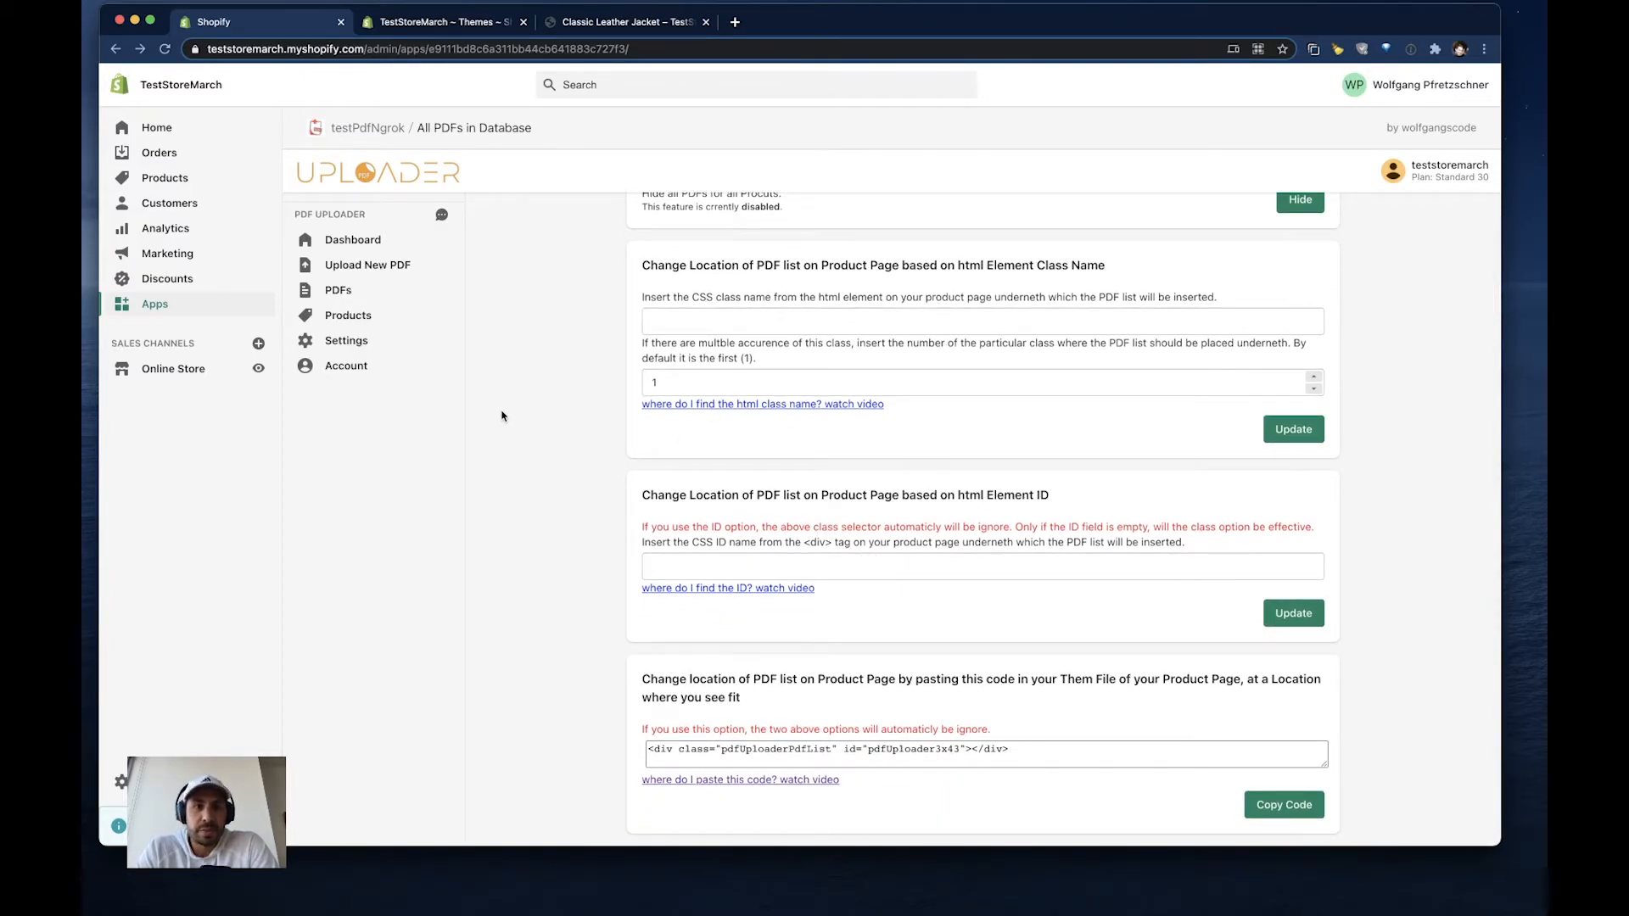
- Return to the Classic Leather Jacket storefront page, close the developer tools, and reopen them
left_click(604, 22)
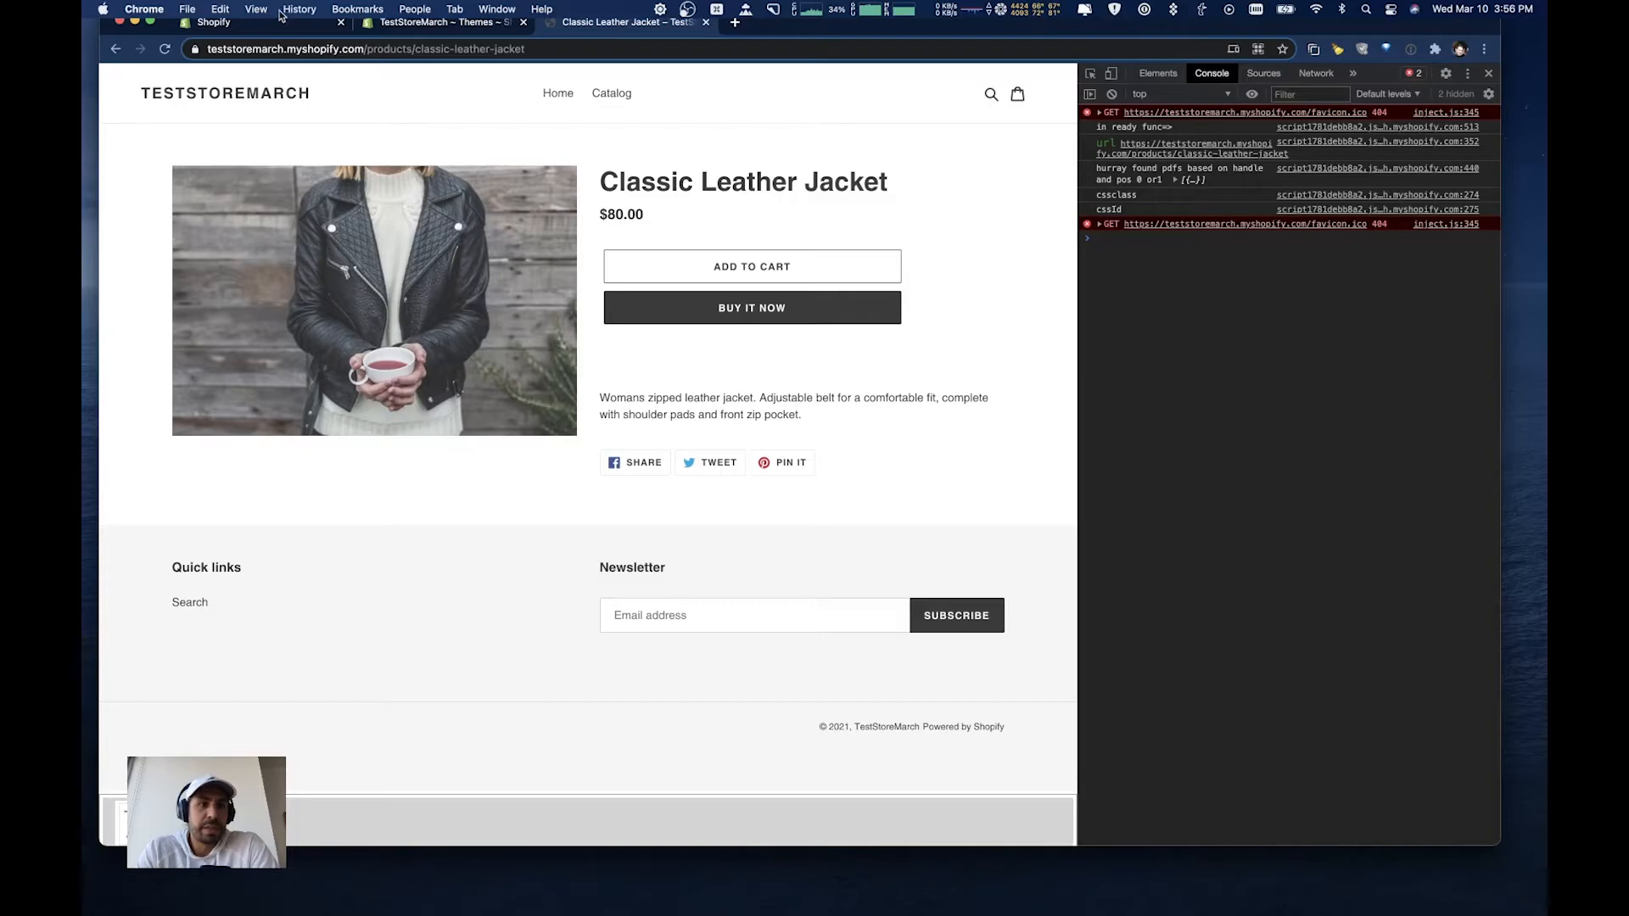
left_click(256, 10)
mouse_move(289, 251)
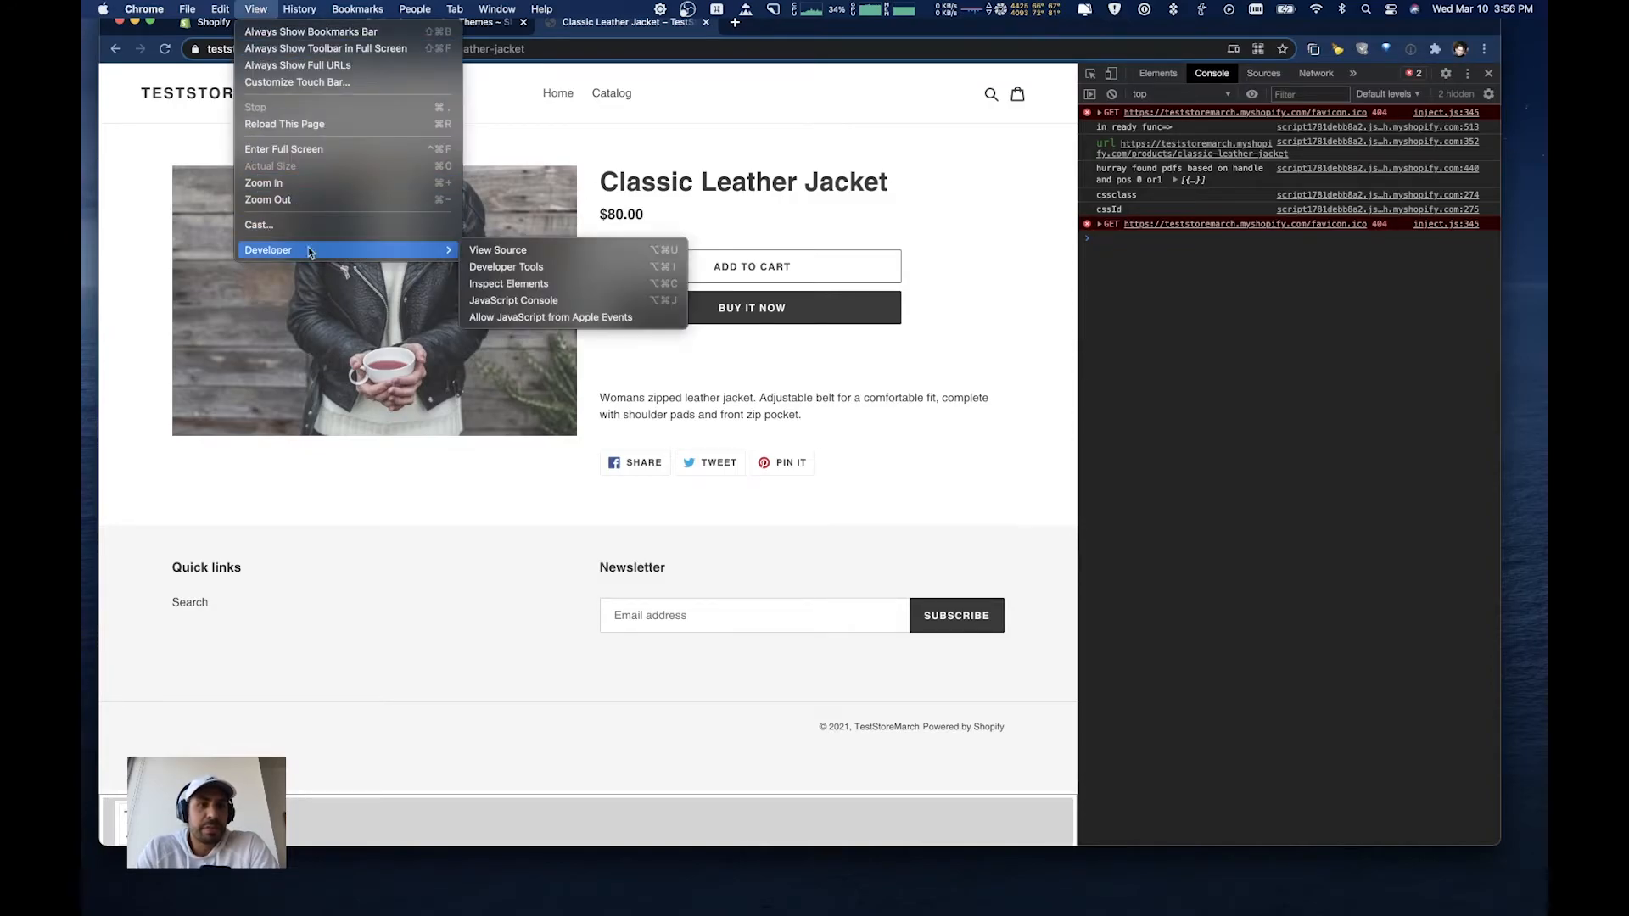
left_click(509, 266)
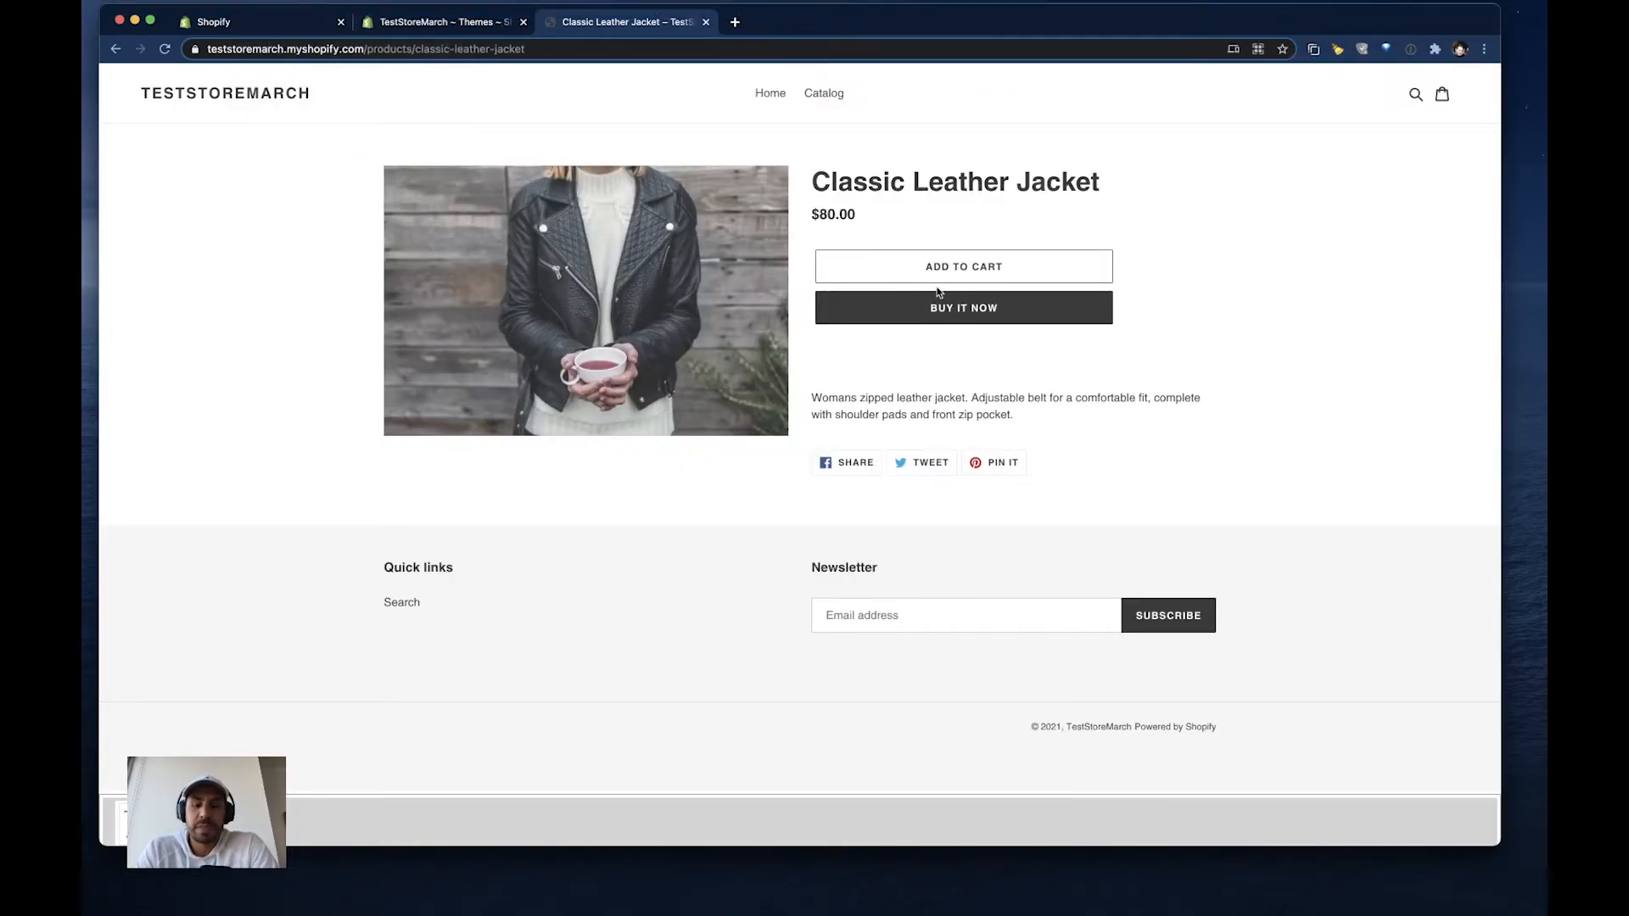
key("alt+super+i")
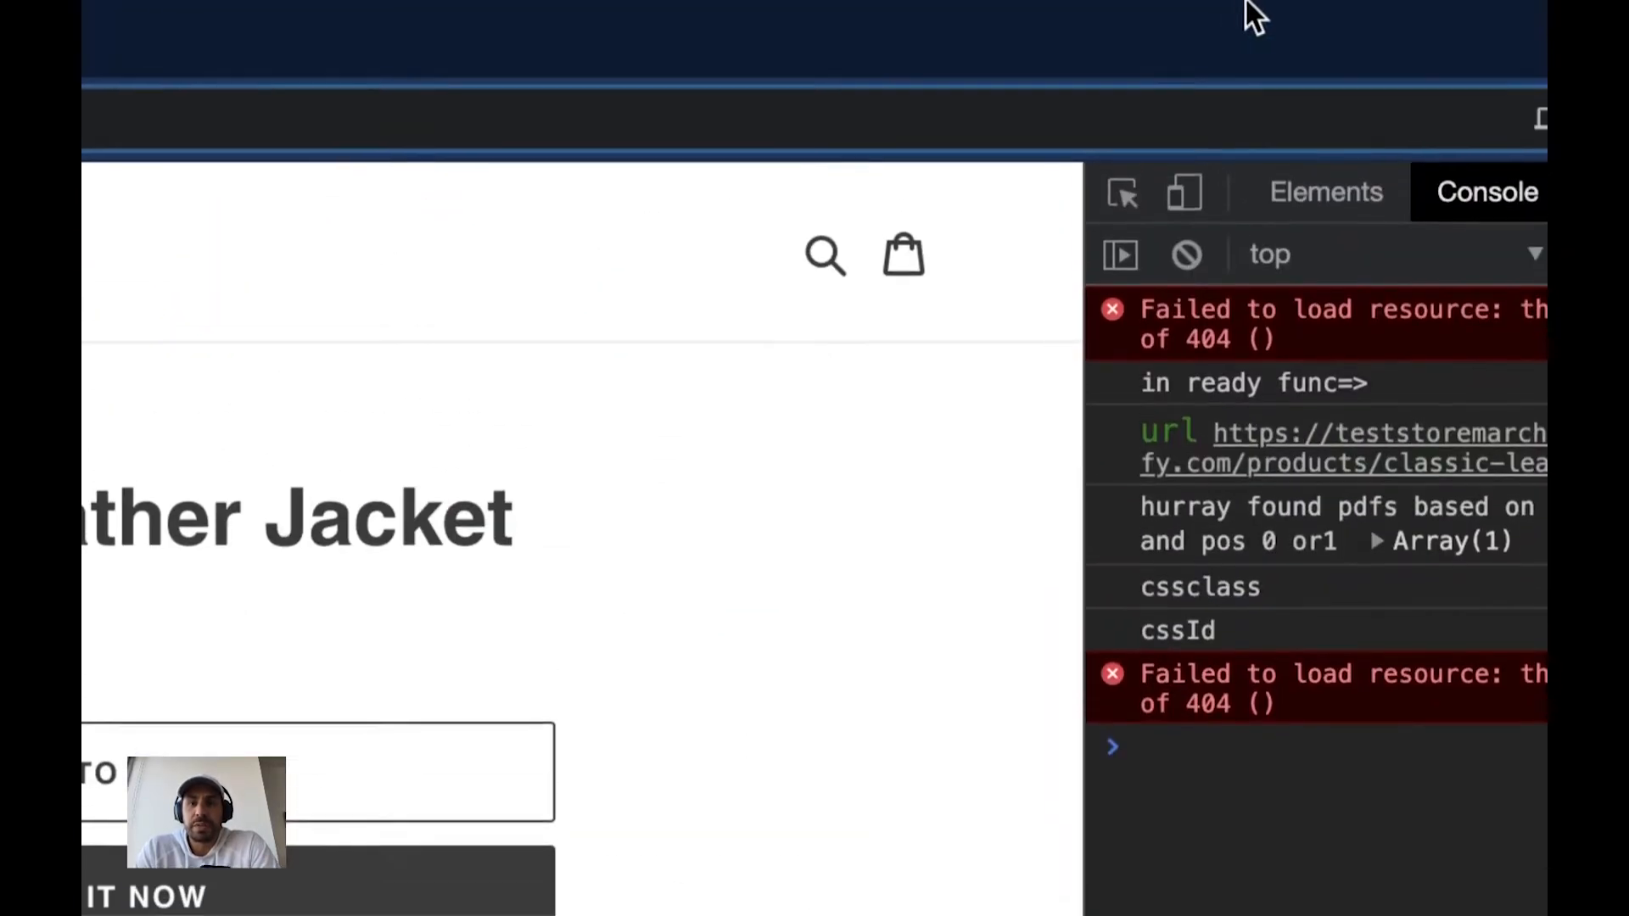
- Inspect the product description paragraph and copy the class name product-single__description from its enclosing div
left_click(1123, 202)
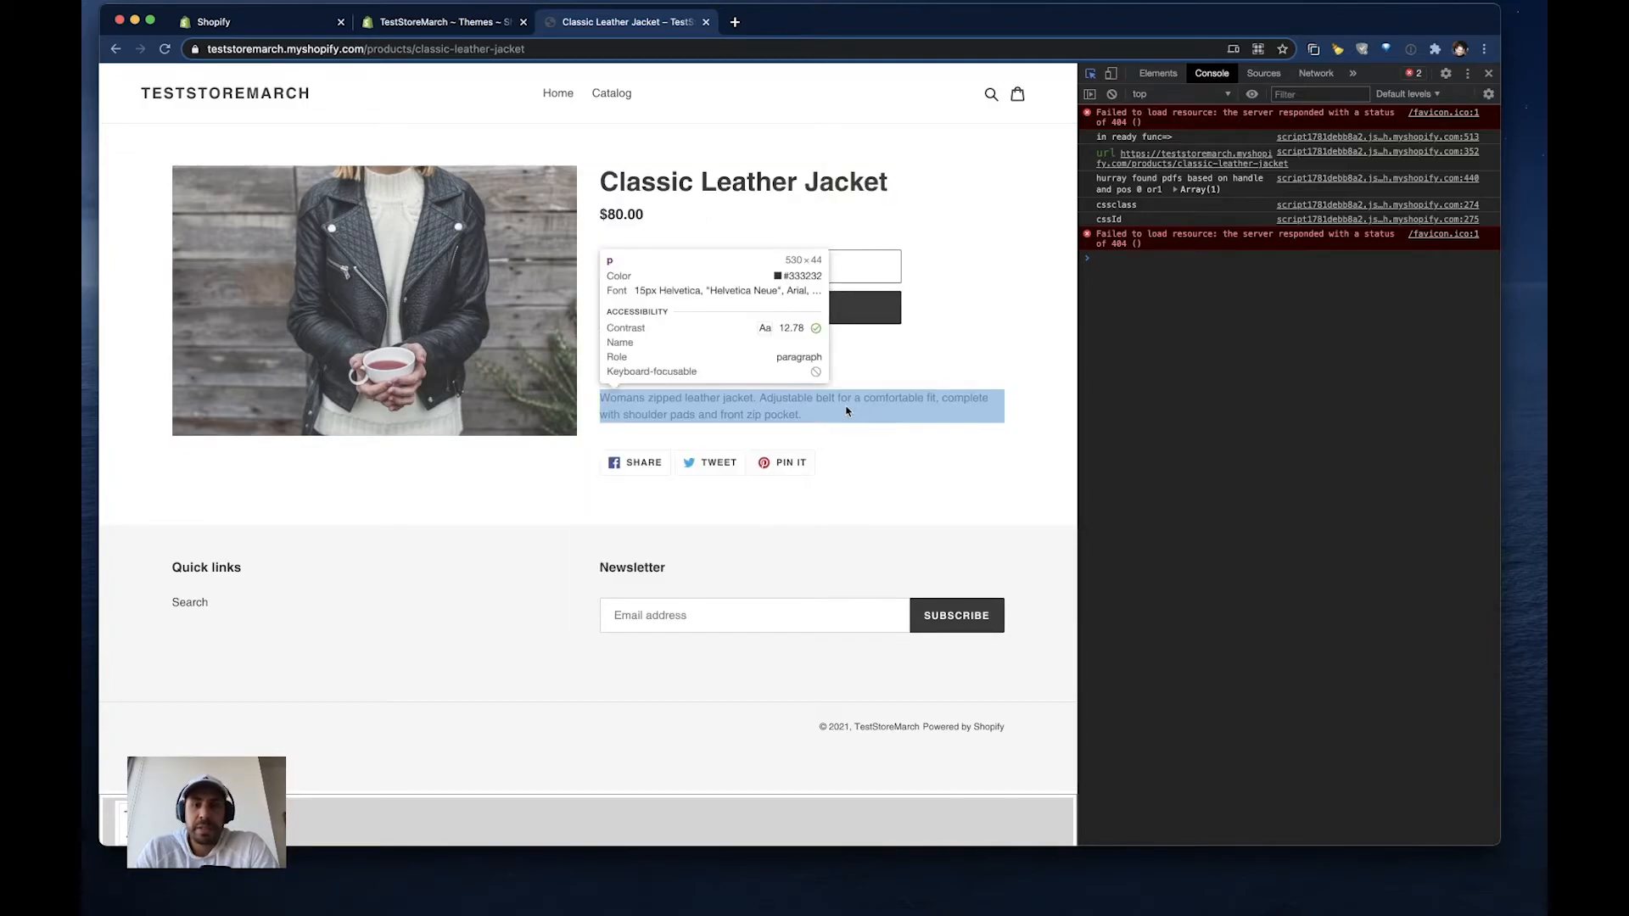
left_click(804, 411)
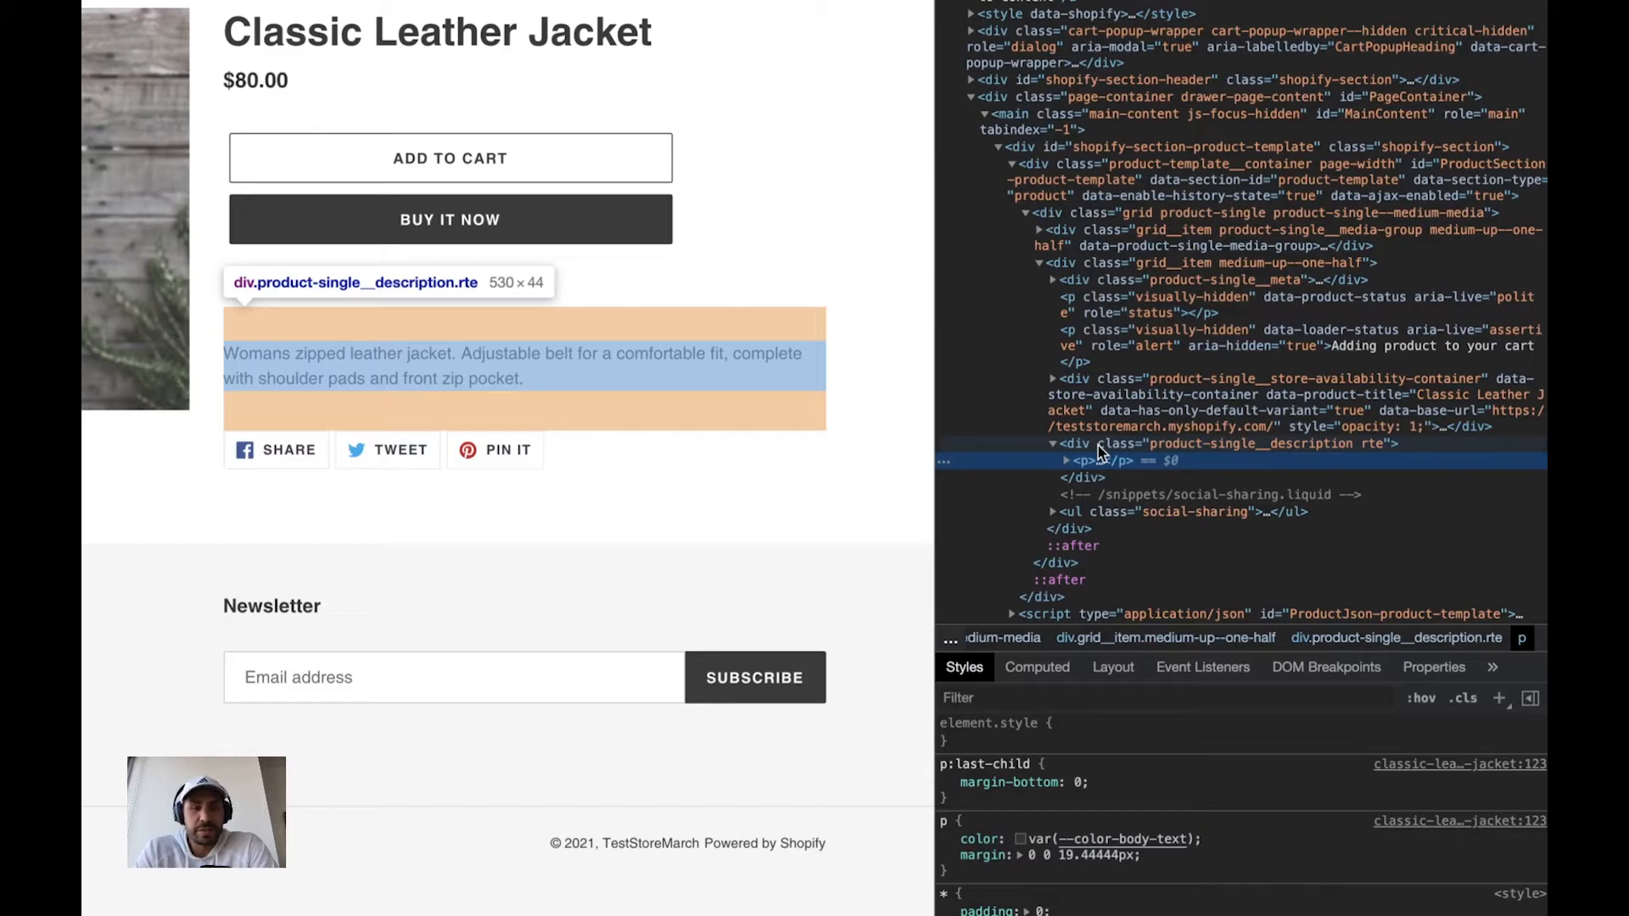
left_click(1067, 461)
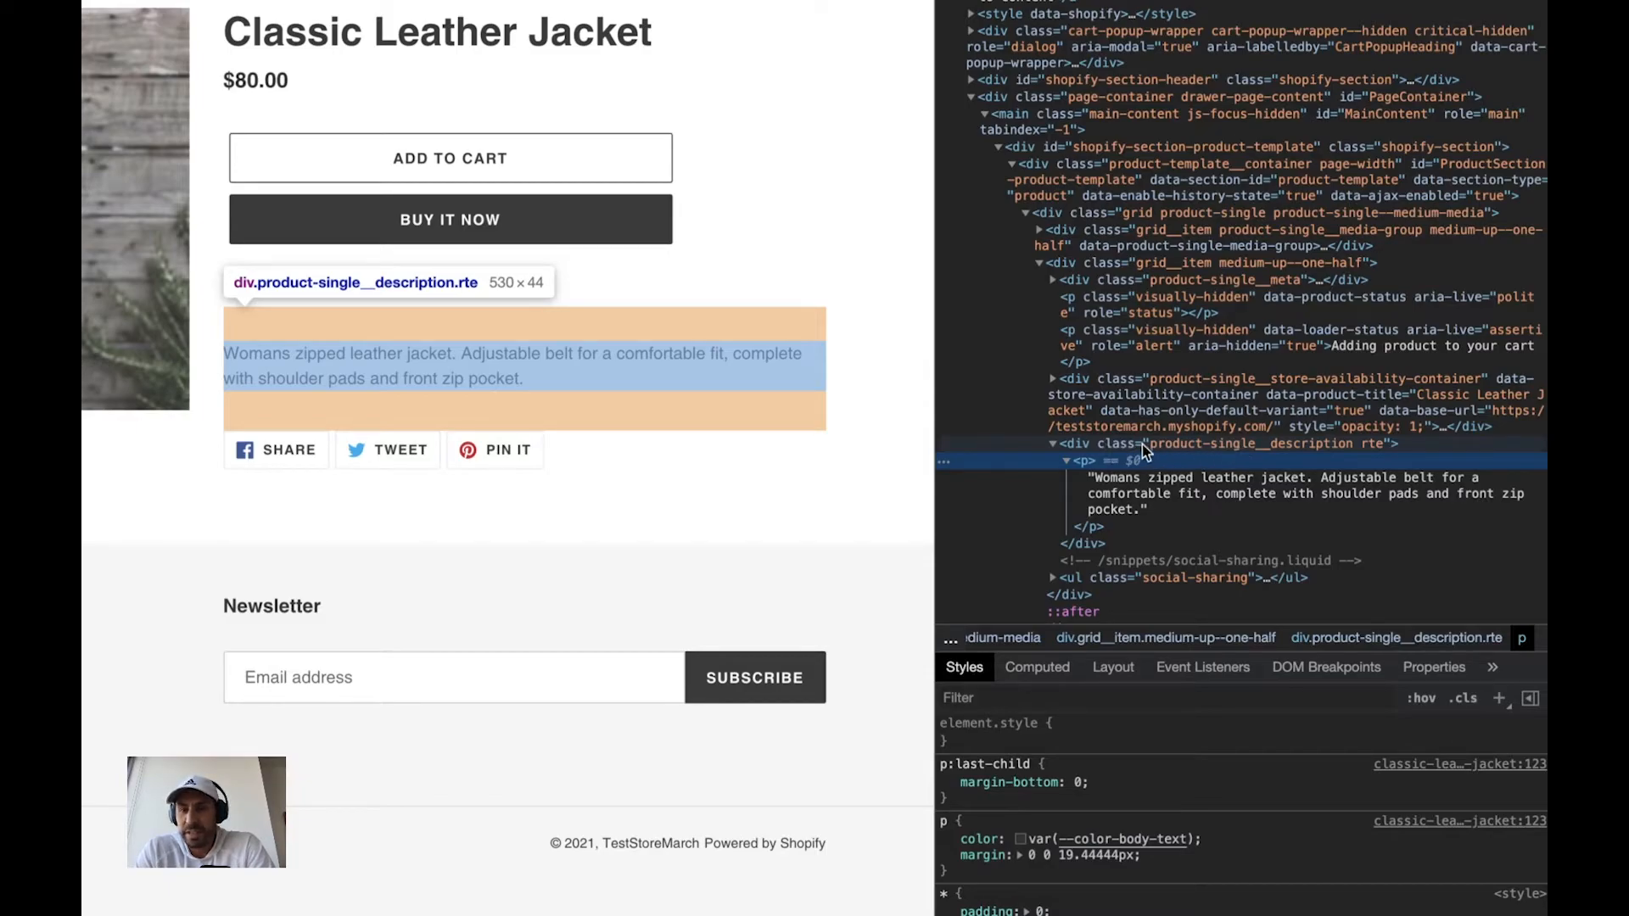
left_click(1320, 446)
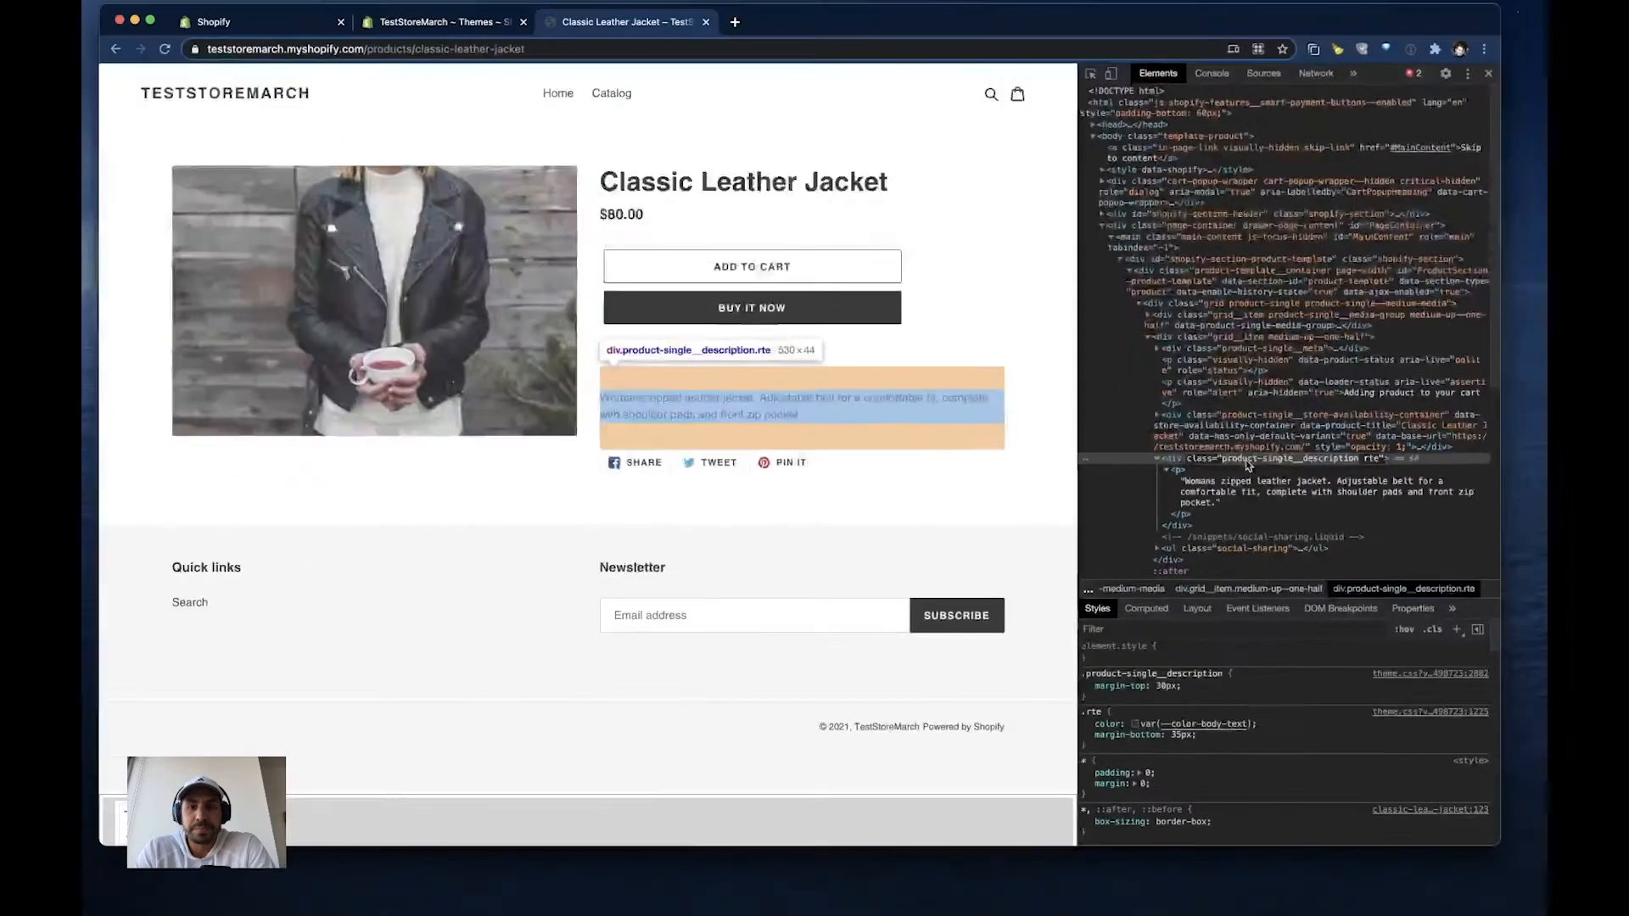
- In the app settings, set the PDF list's class name to product-single__description, update it, and dismiss the notification
left_click(267, 25)
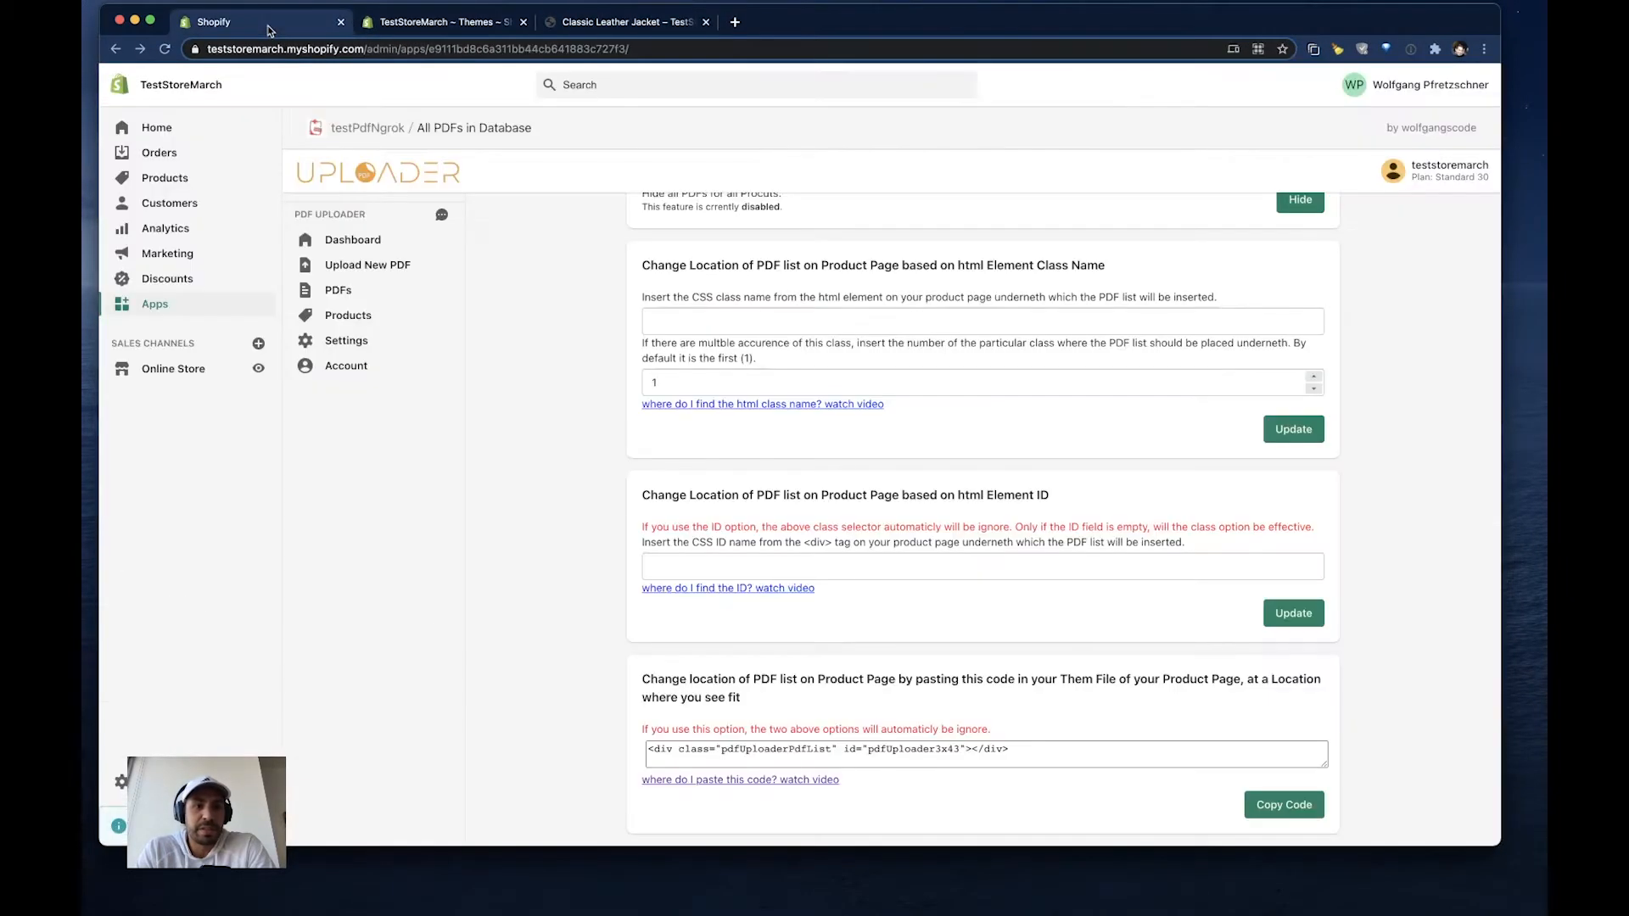
left_click(679, 324)
type("product-single__description")
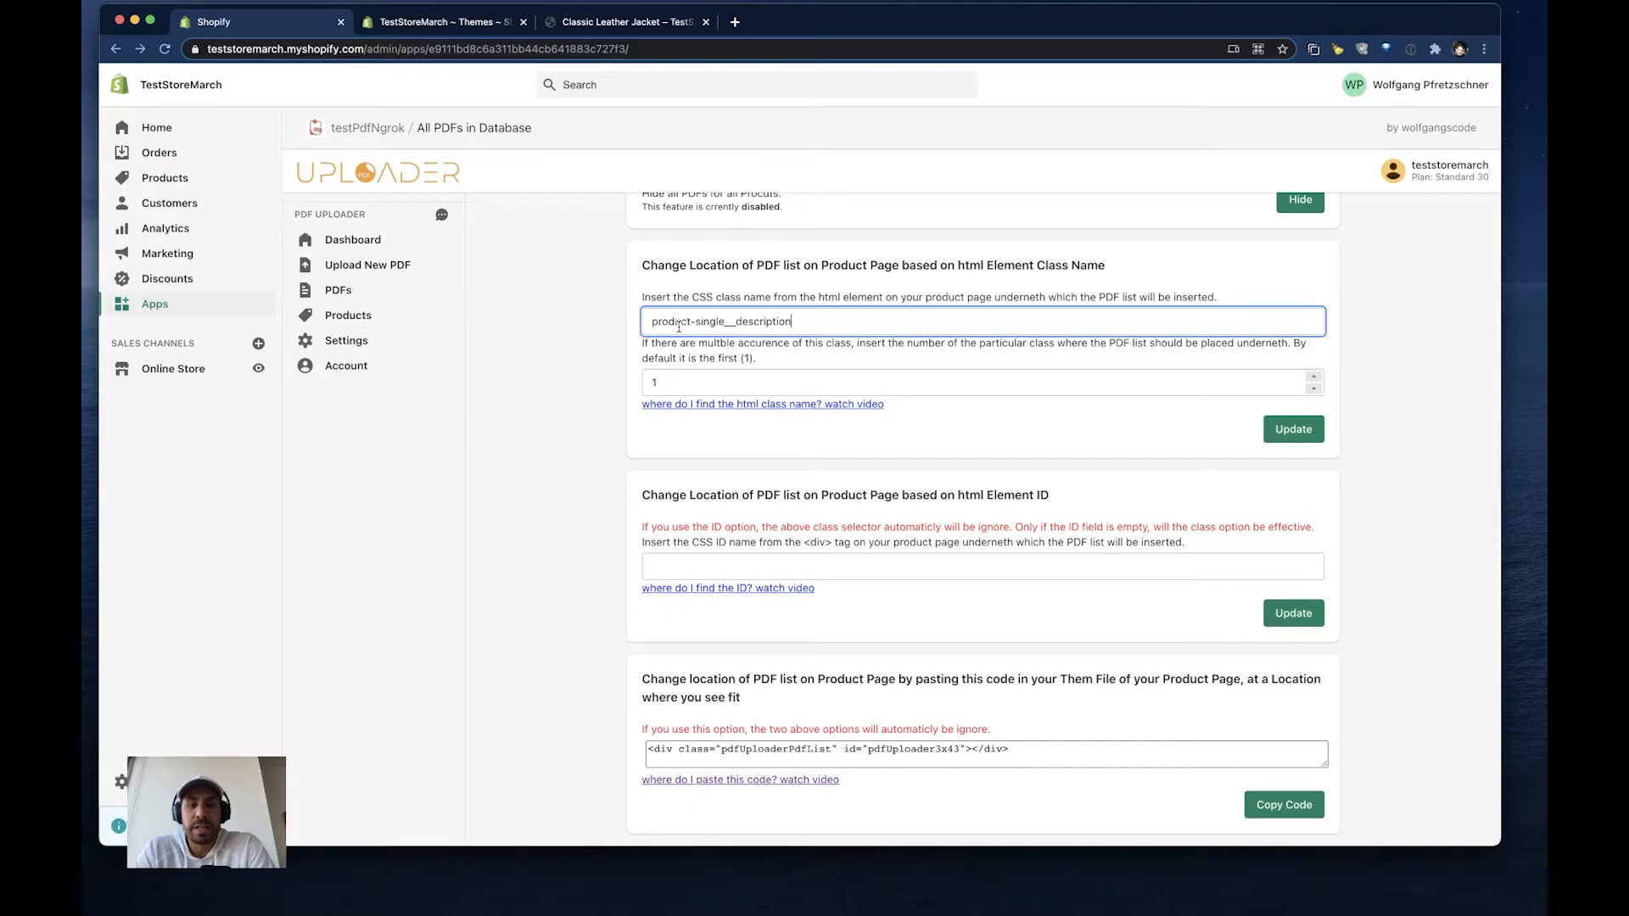
left_click(1292, 429)
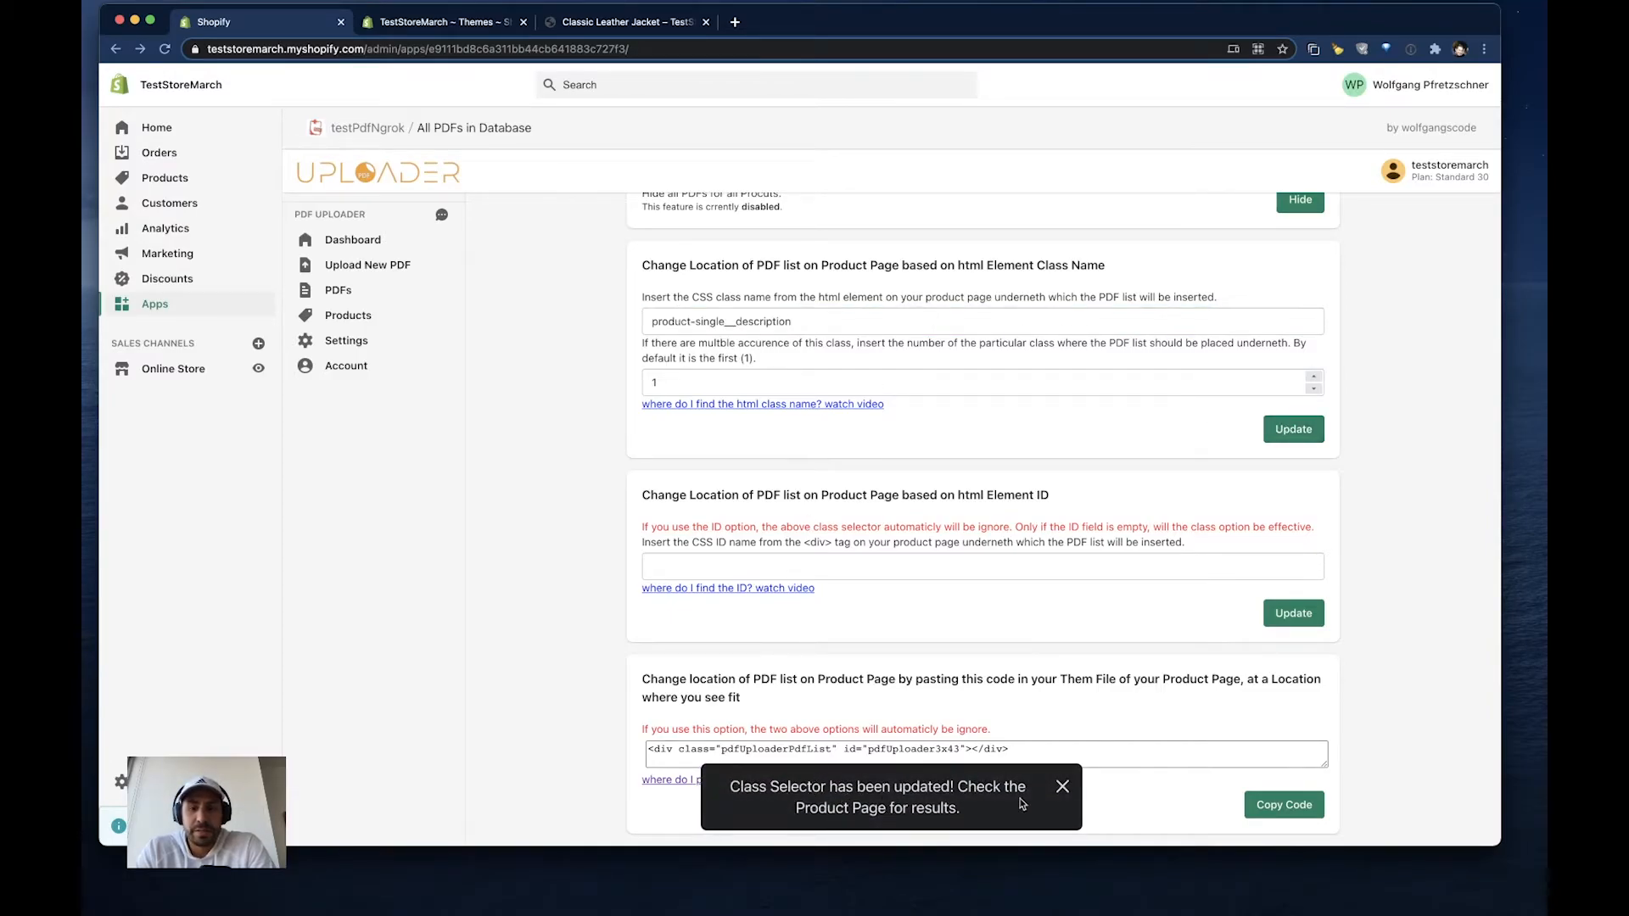
left_click(1062, 789)
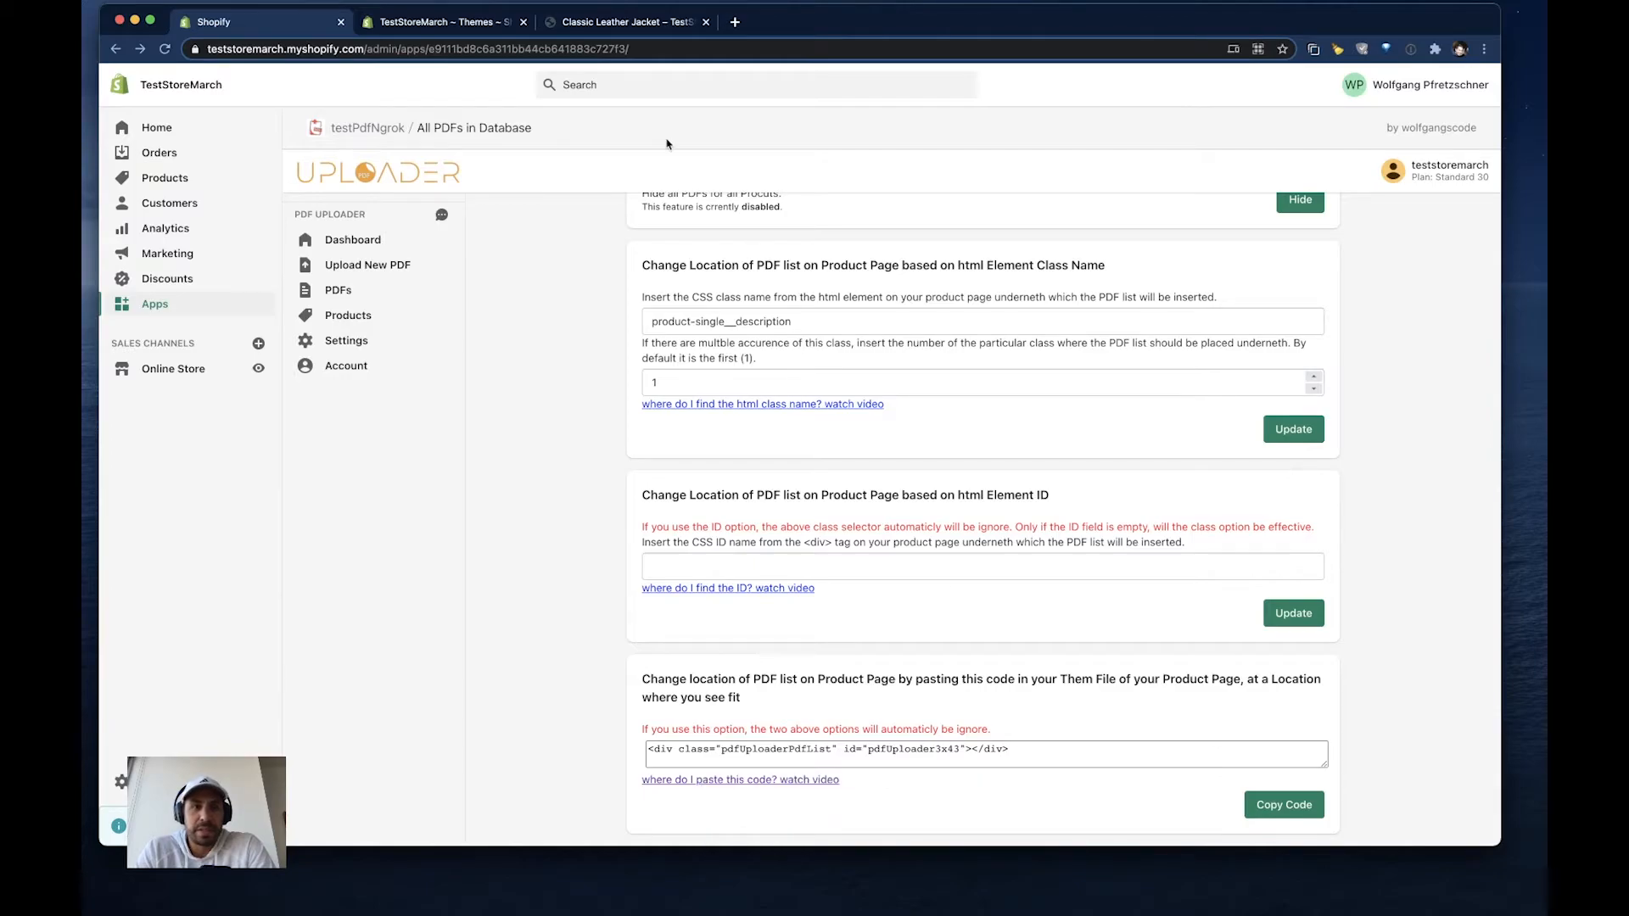
- Return to the Classic Leather Jacket storefront page and reload it with an emptied cache
left_click(626, 23)
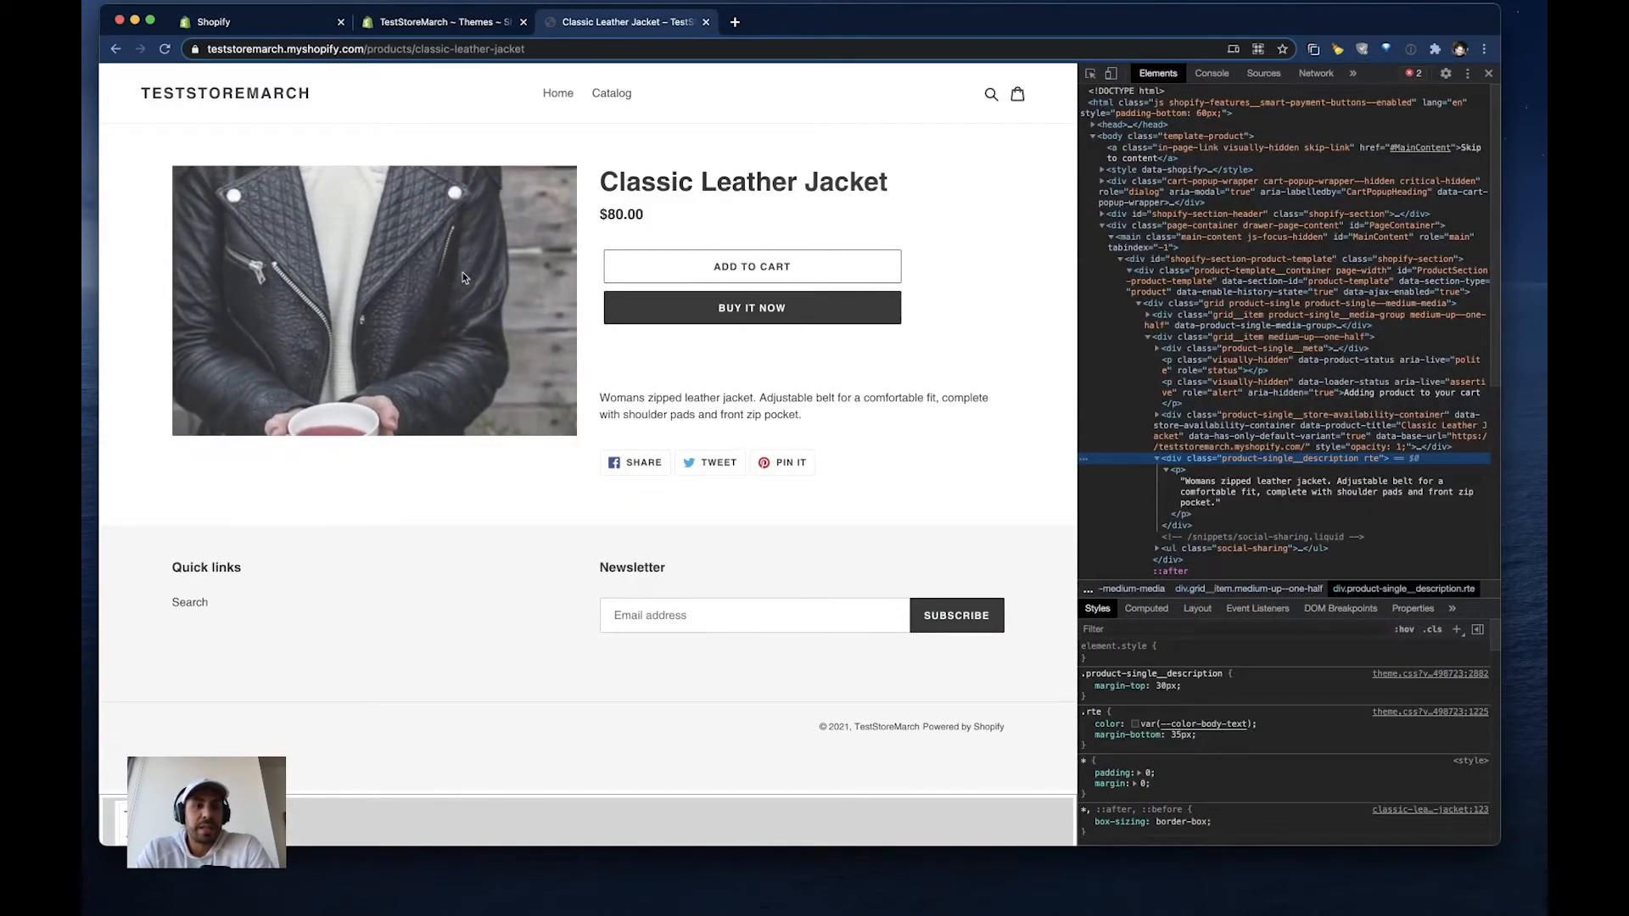
left_click(166, 49)
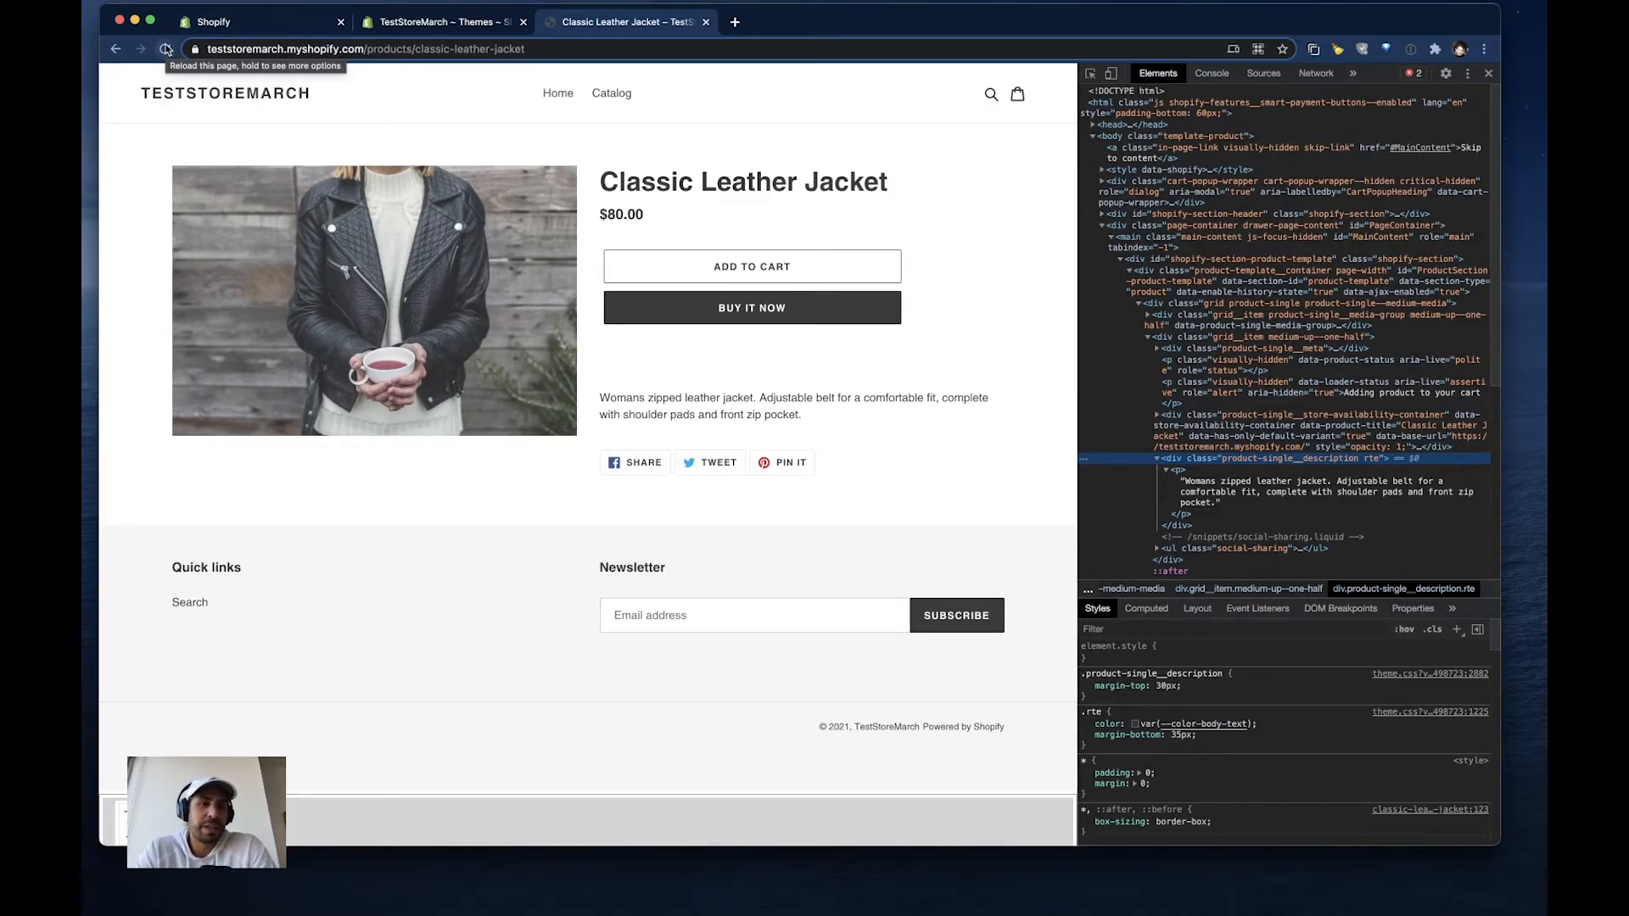
right_click(165, 53)
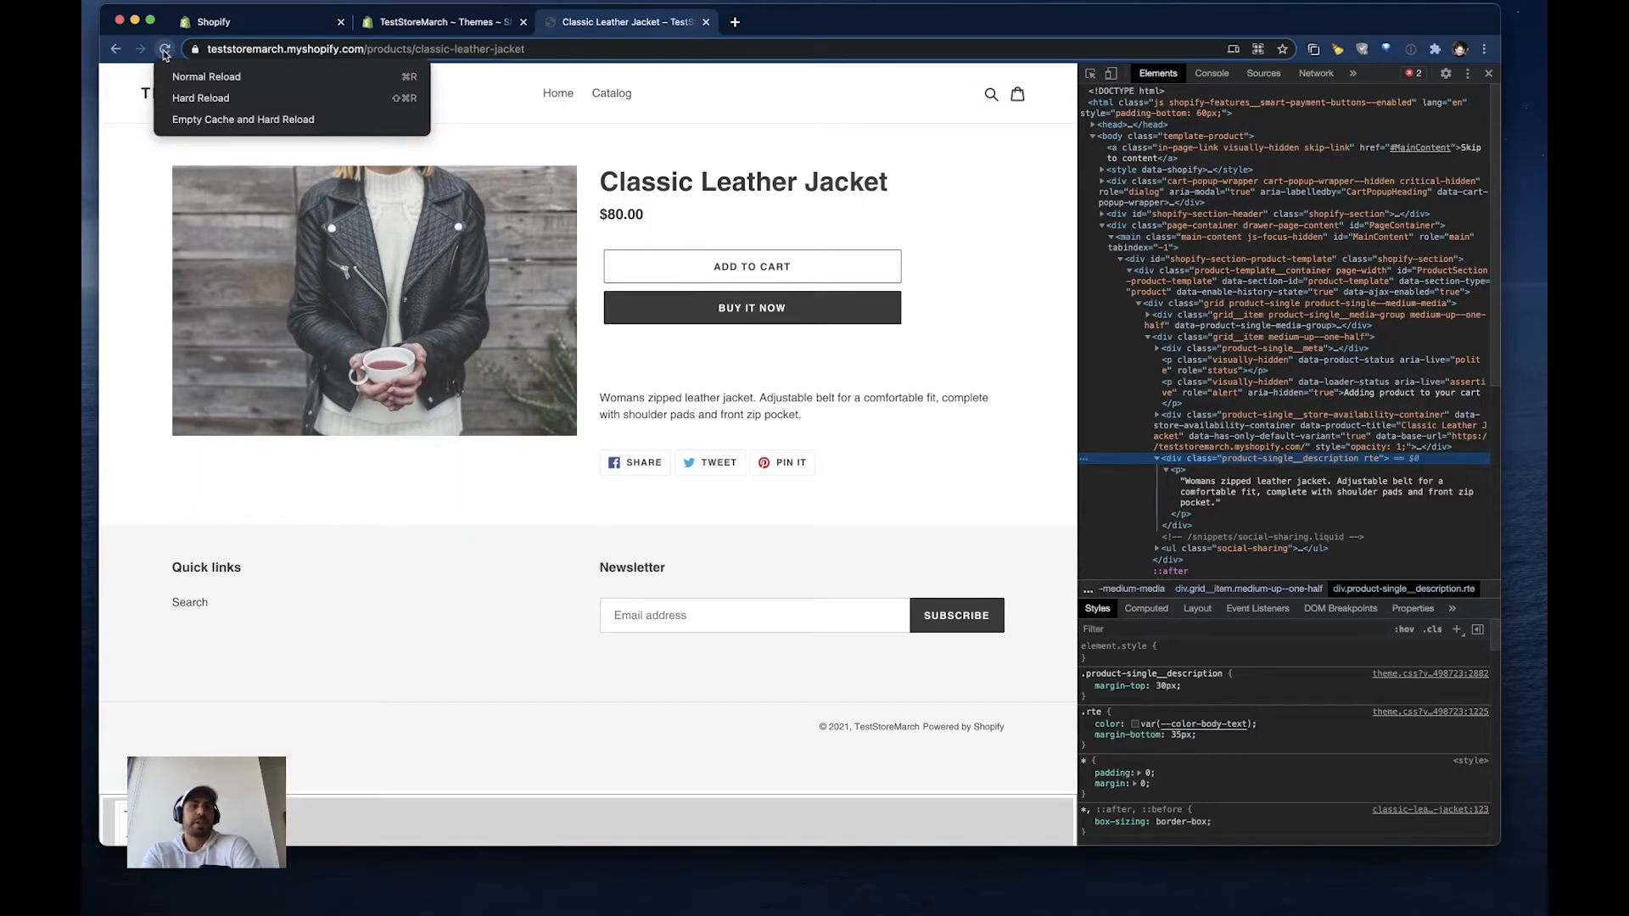
left_click(203, 119)
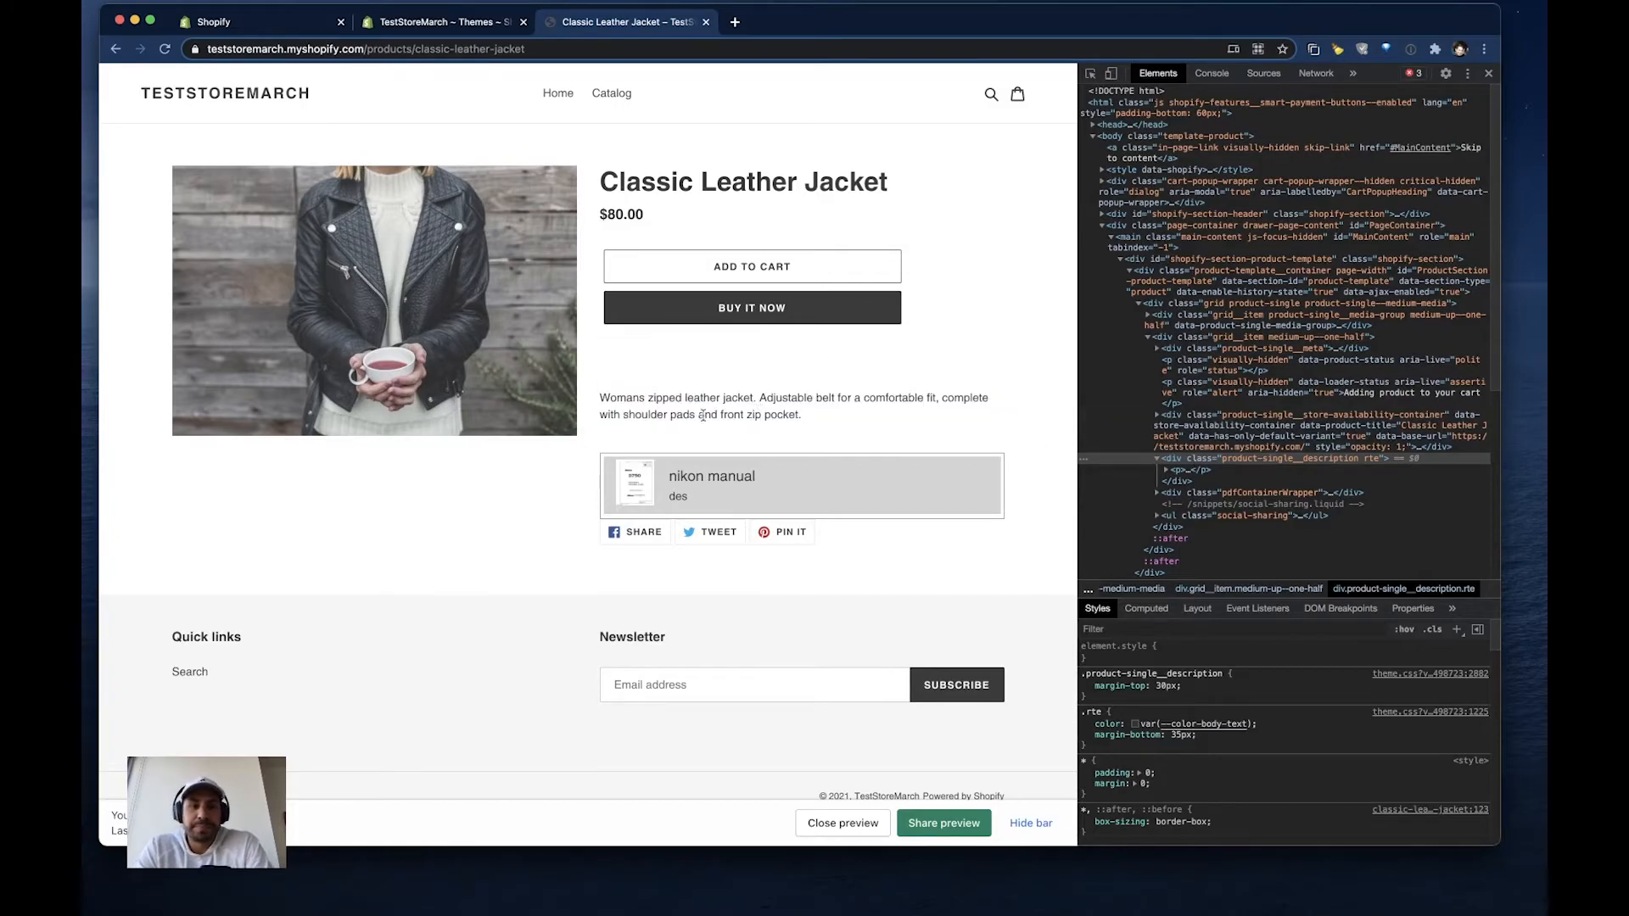
- Open the nikon manual PDF below the product description, look through its first pages, and close the viewer
left_click(641, 482)
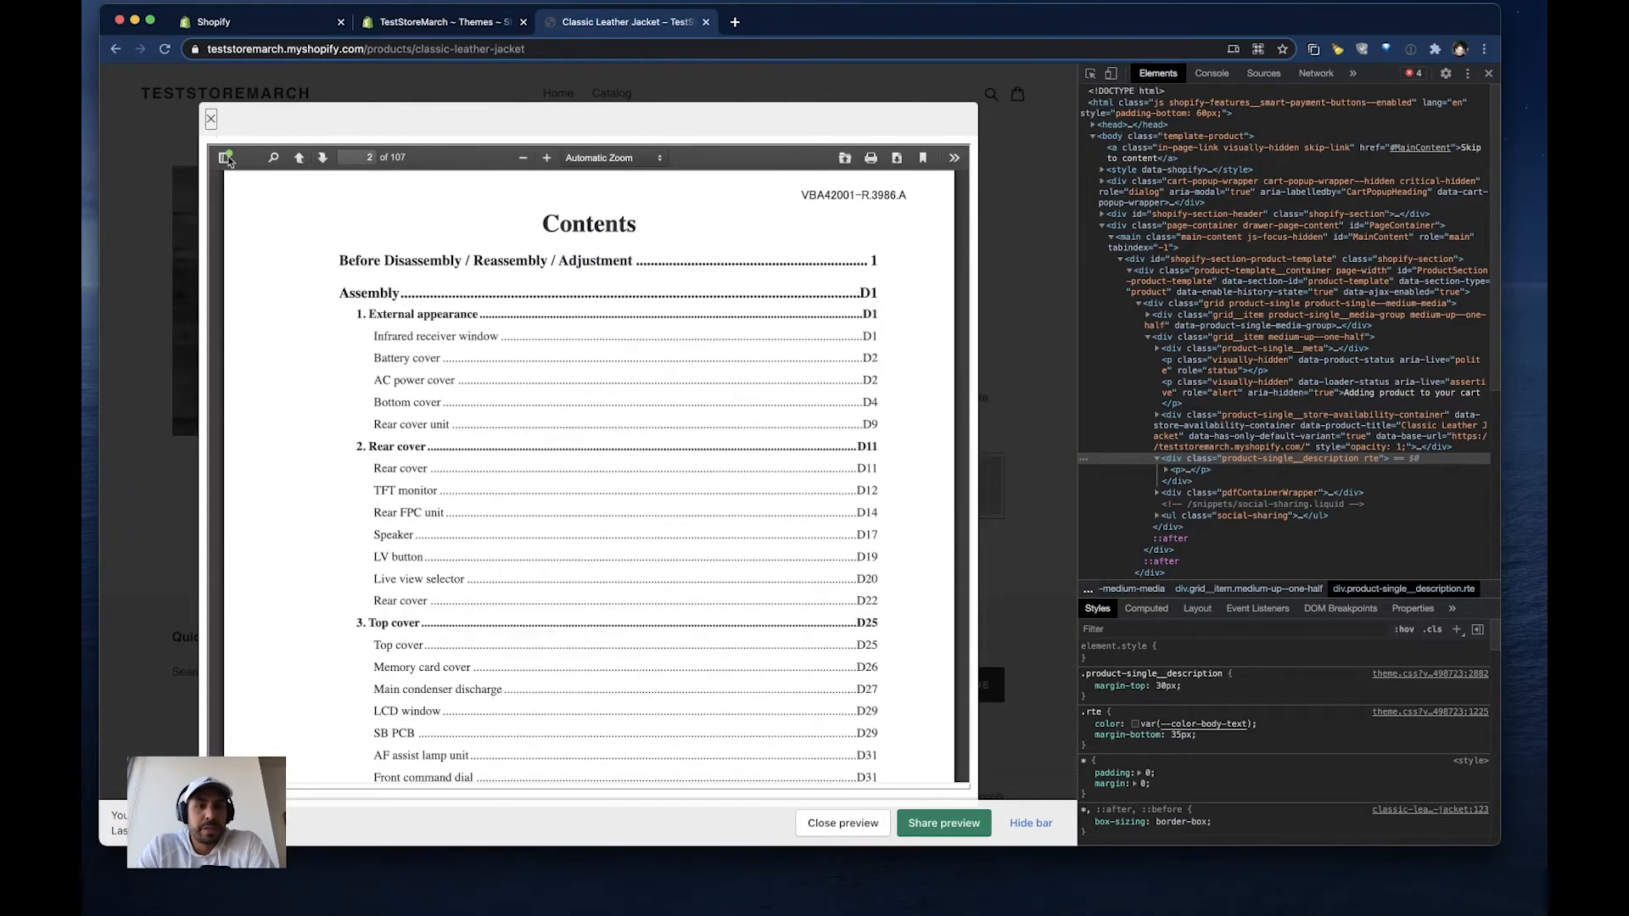
scroll(305, 332, "up", 12)
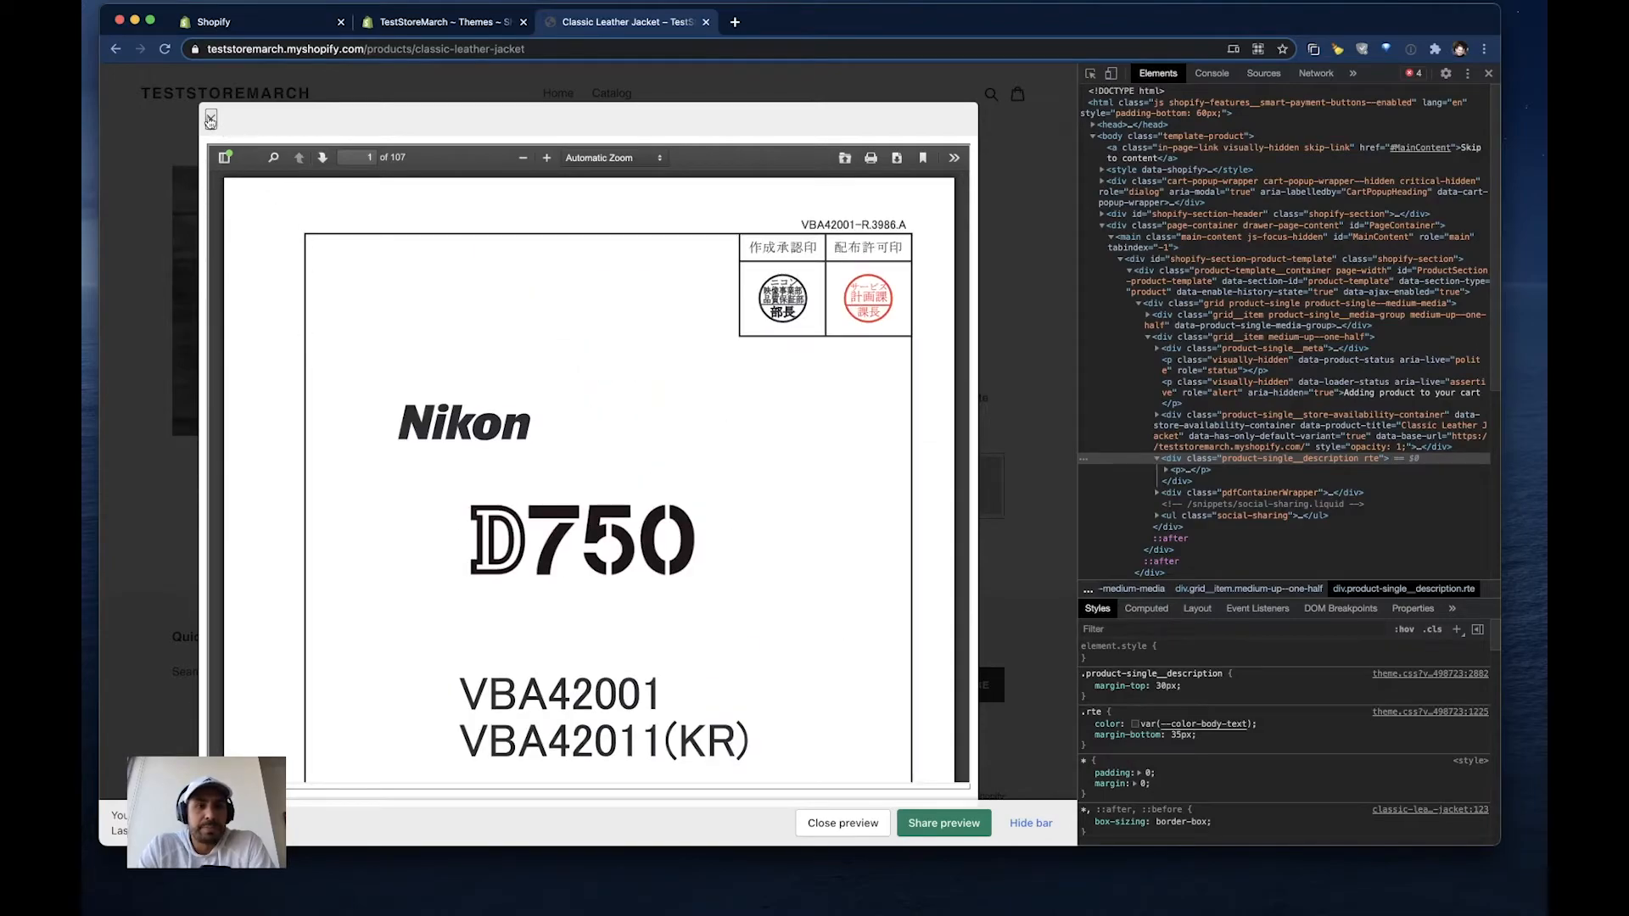
left_click(210, 119)
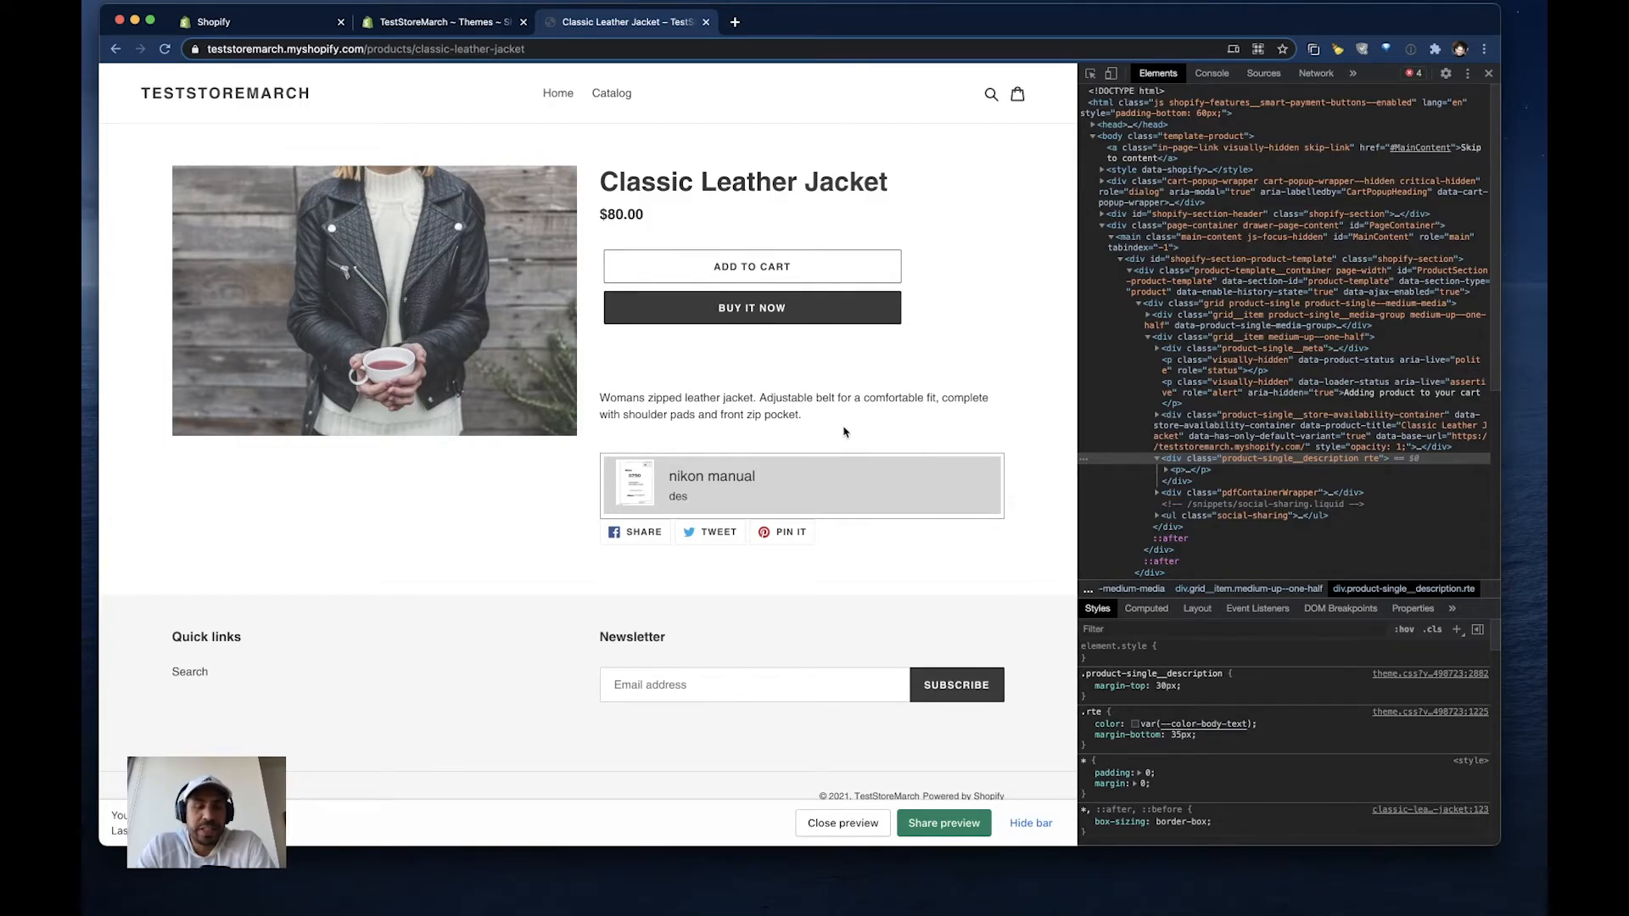
left_click(283, 23)
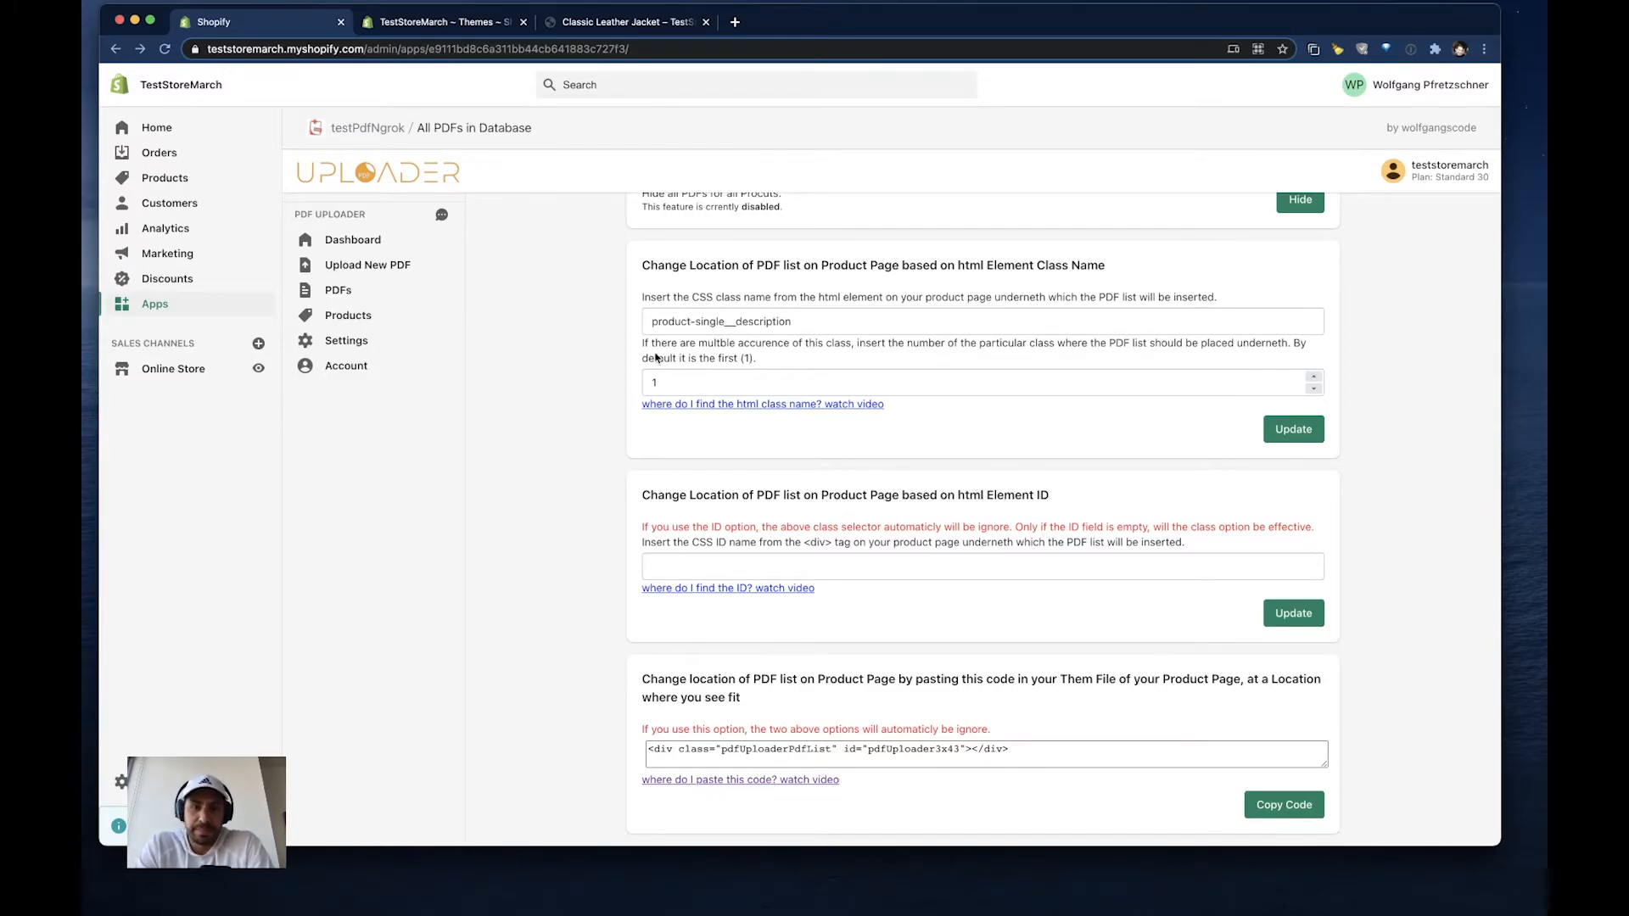
left_click(617, 26)
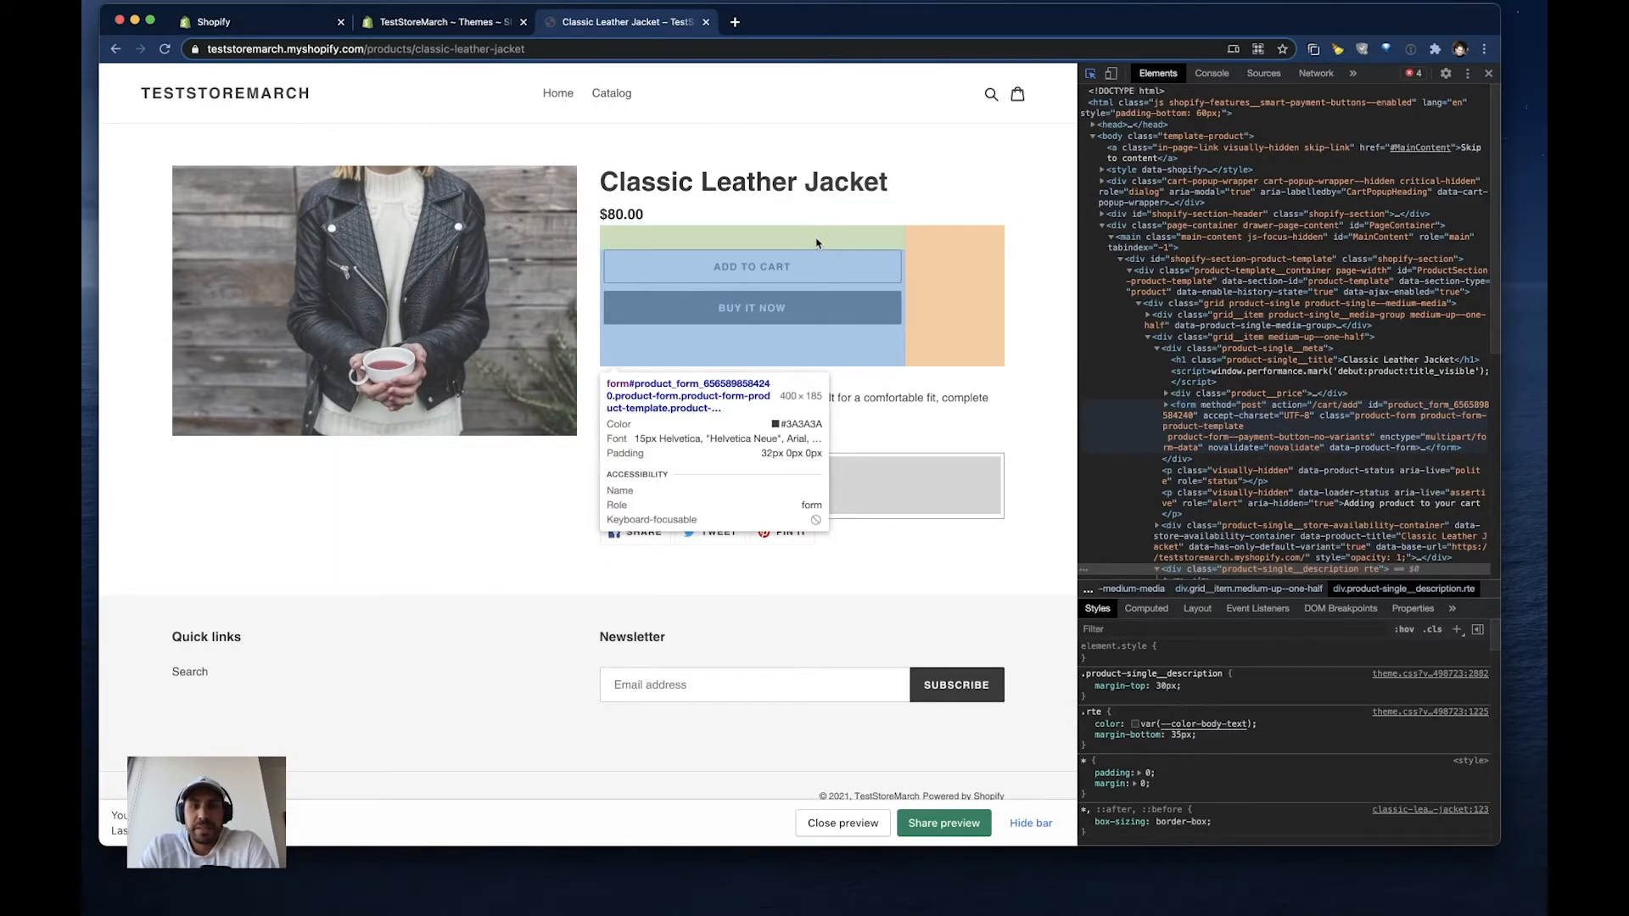
left_click(817, 243)
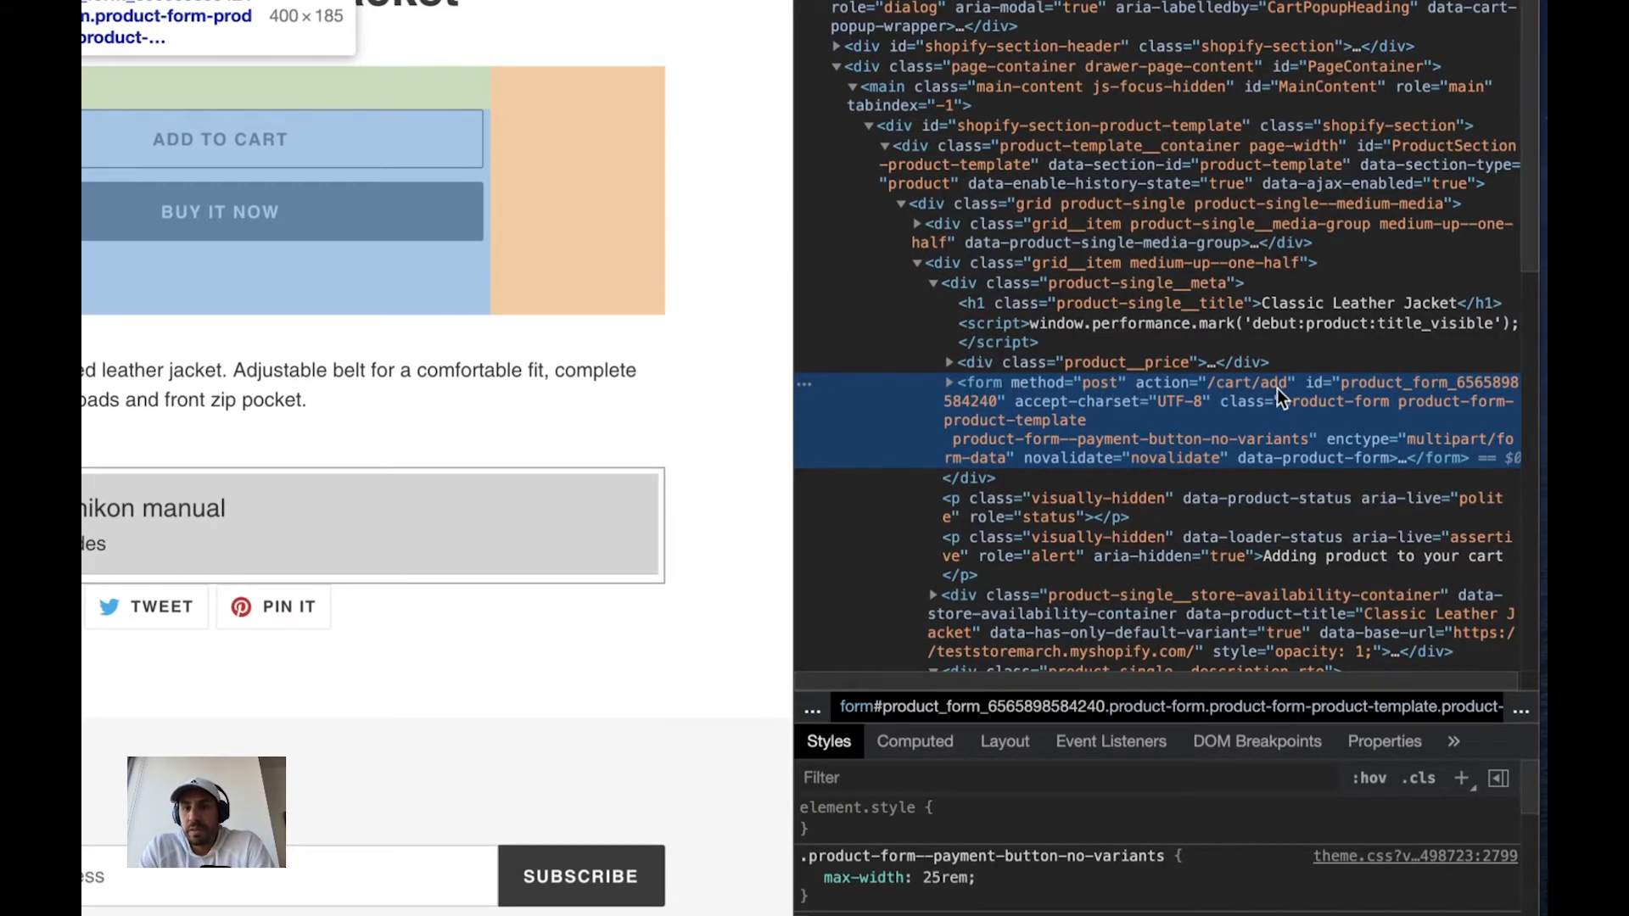
double_click(1401, 385)
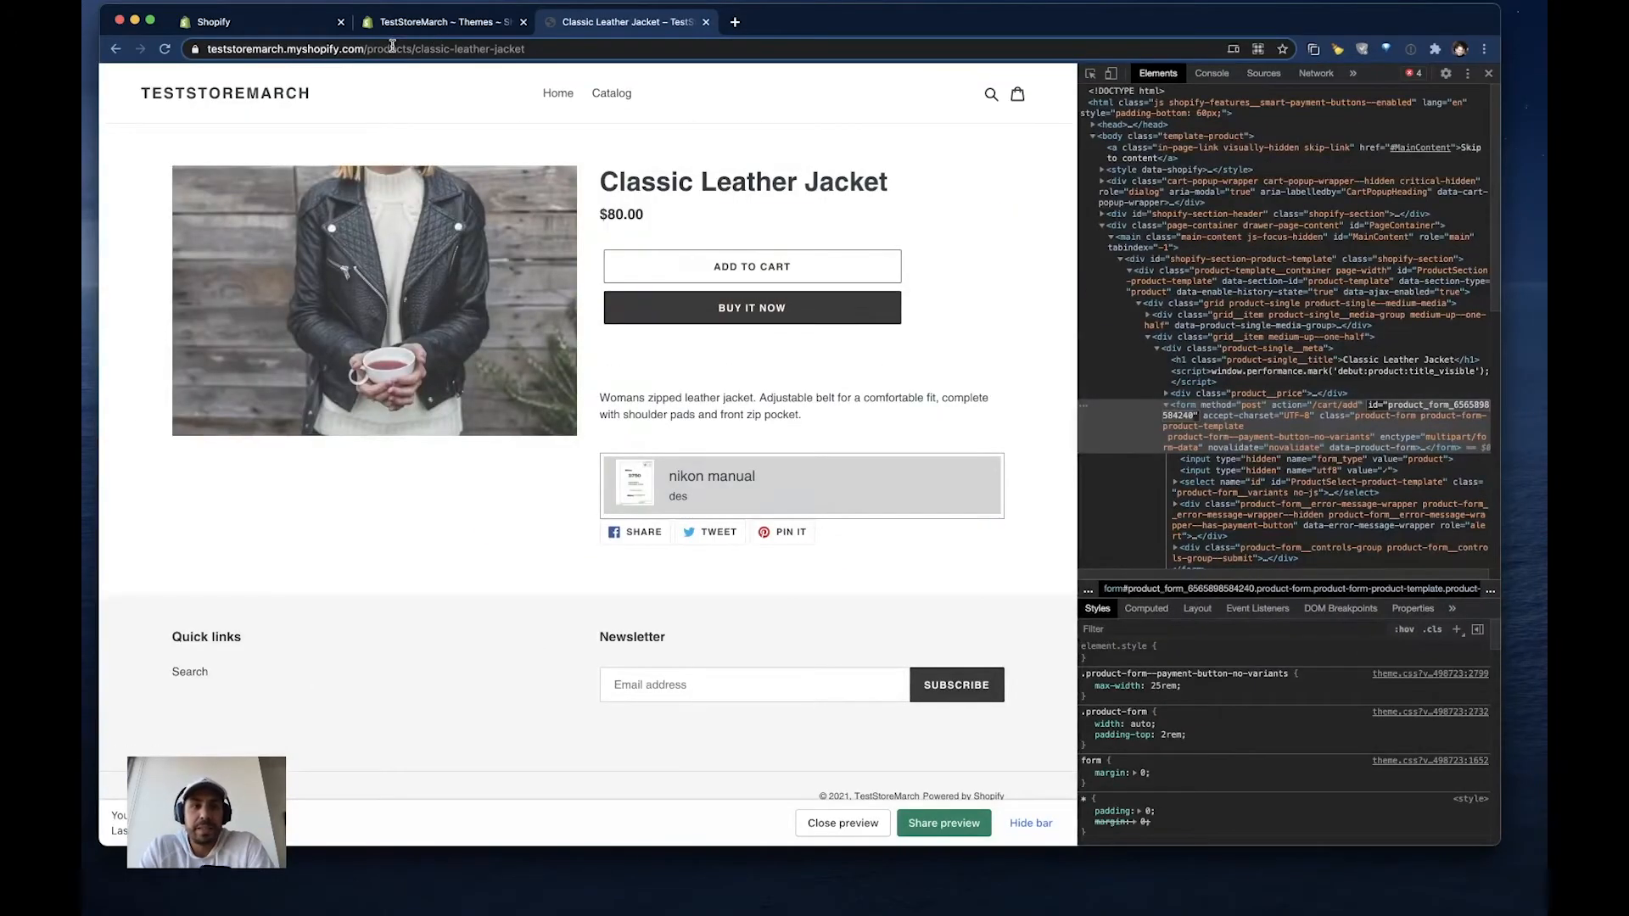
left_click(246, 22)
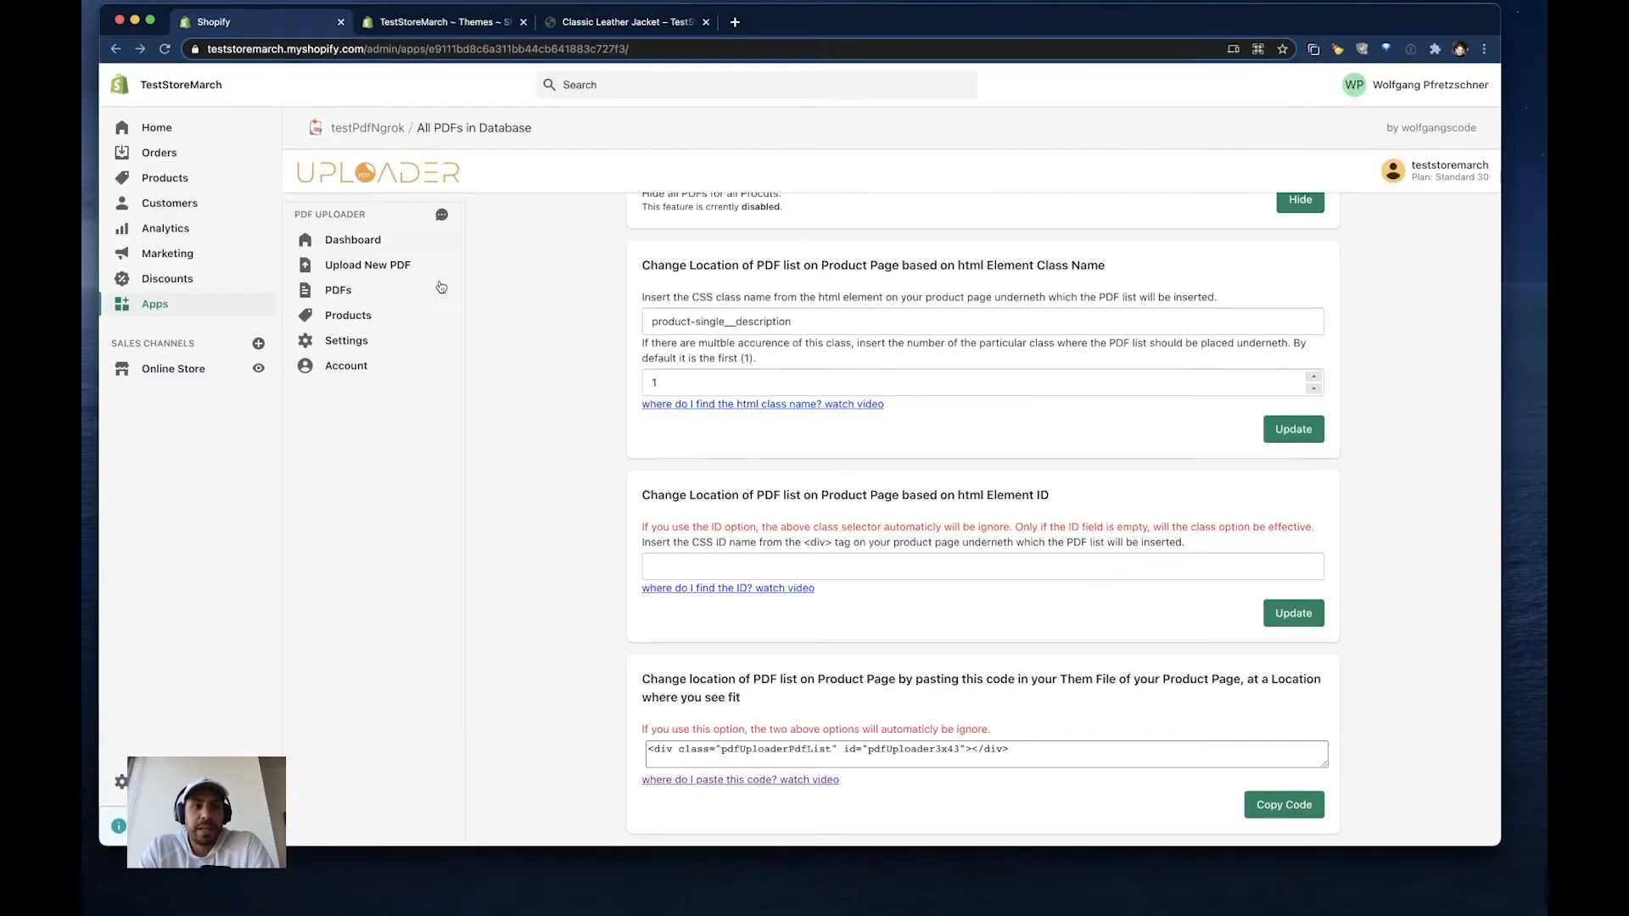
left_click(667, 564)
key("ctrl+v")
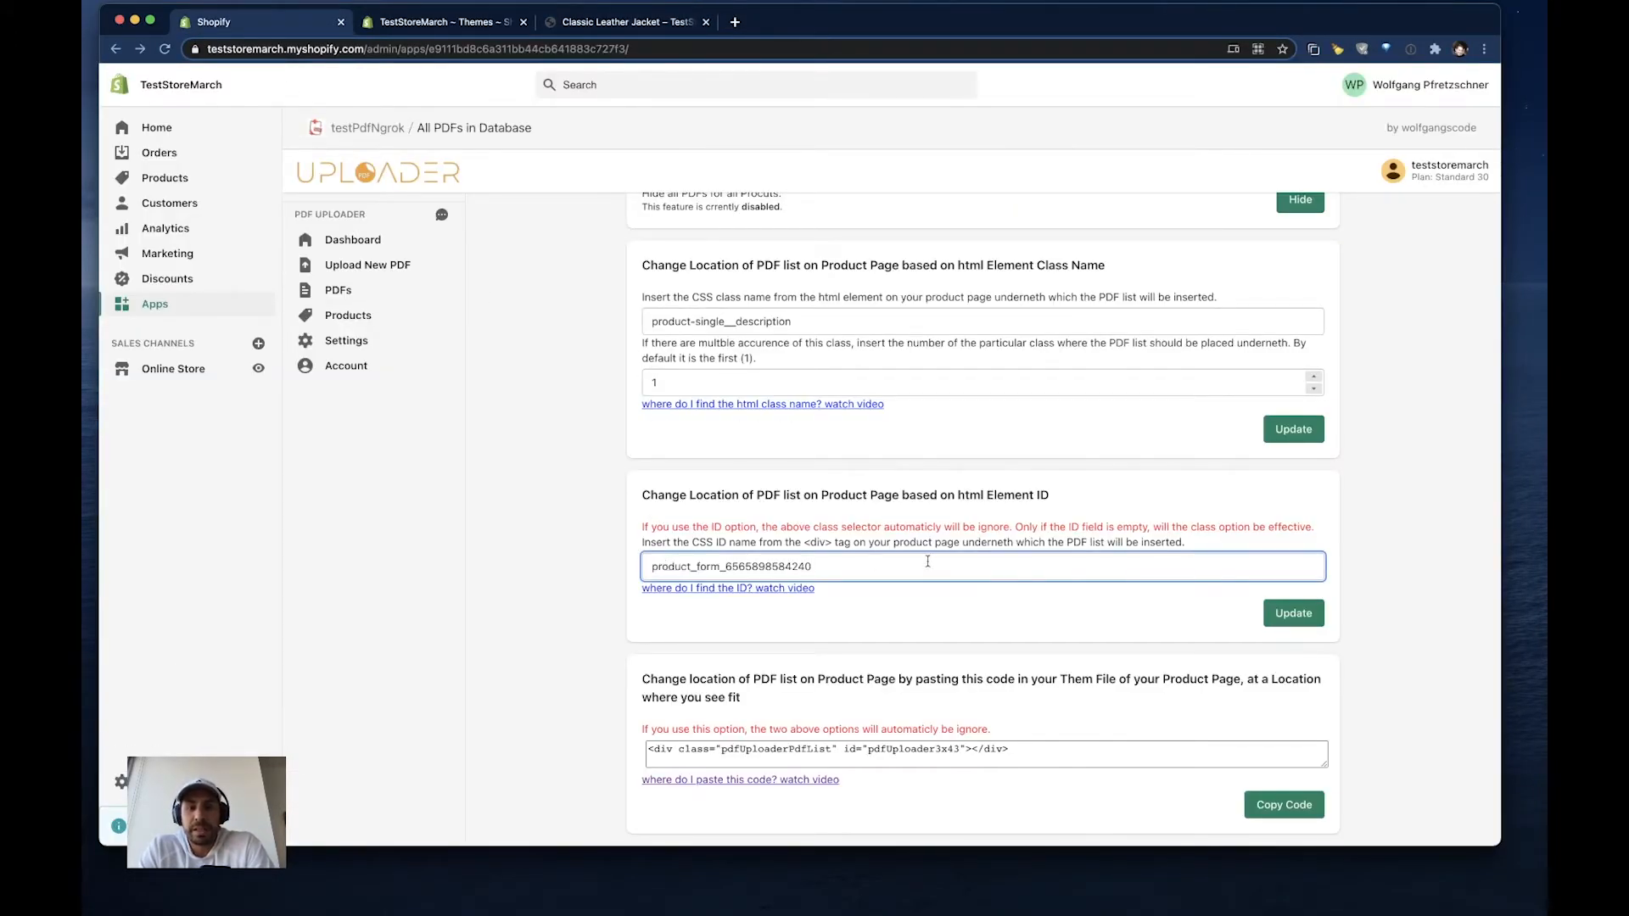
left_click(1298, 621)
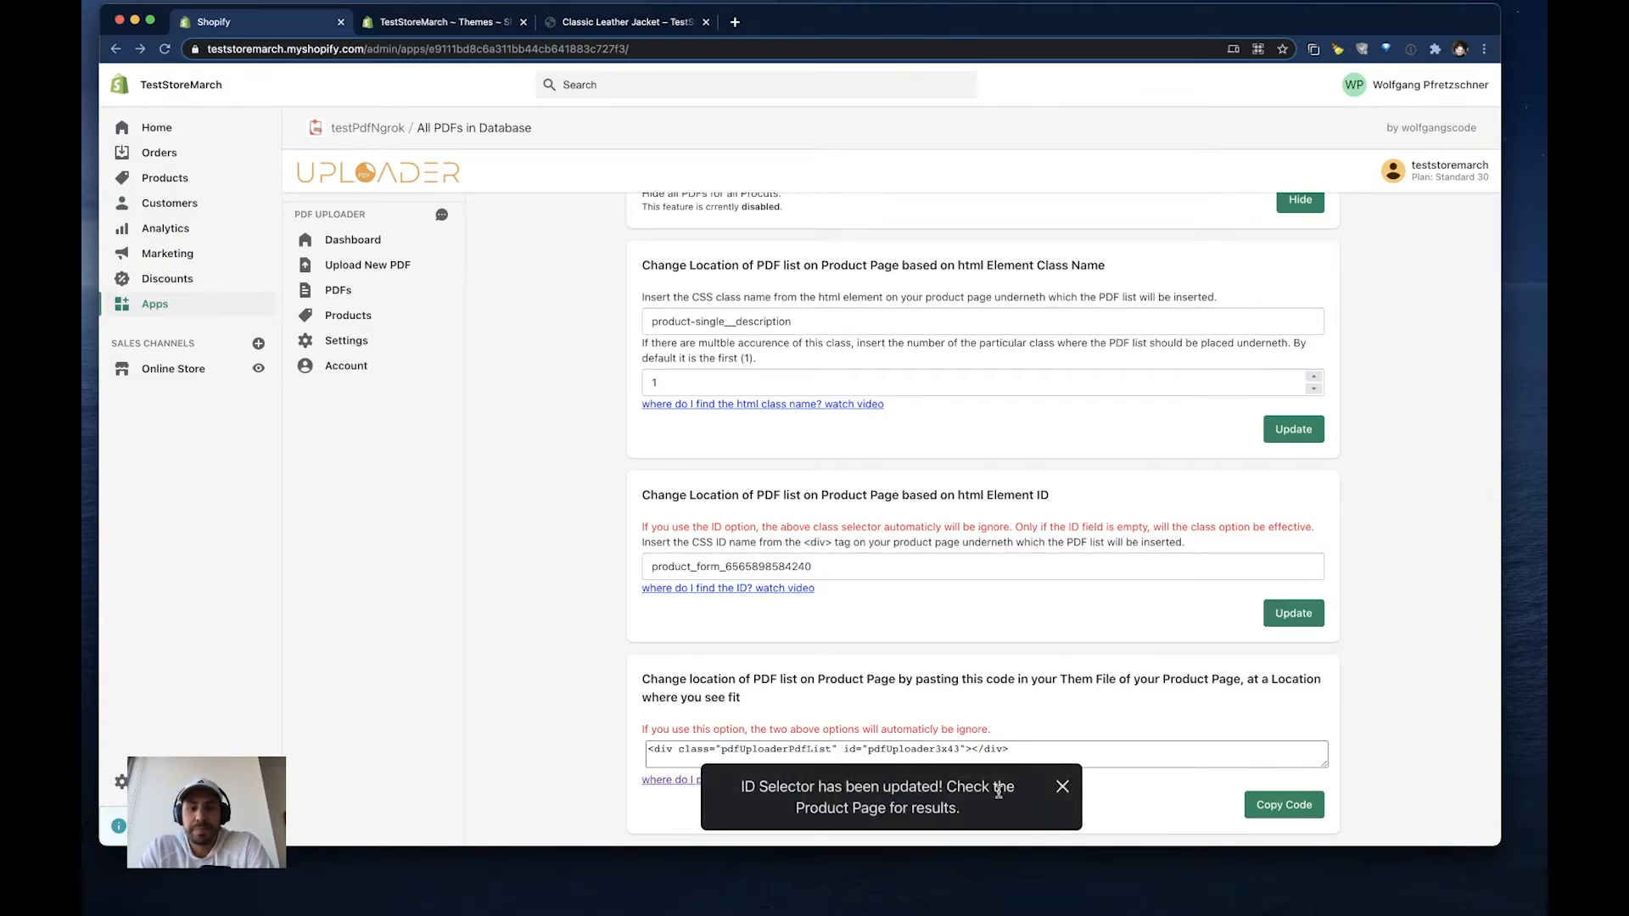
- Return to the Classic Leather Jacket storefront page and reload it with an emptied cache until the nikon manual PDF's placement updates
left_click(1063, 787)
left_click(618, 21)
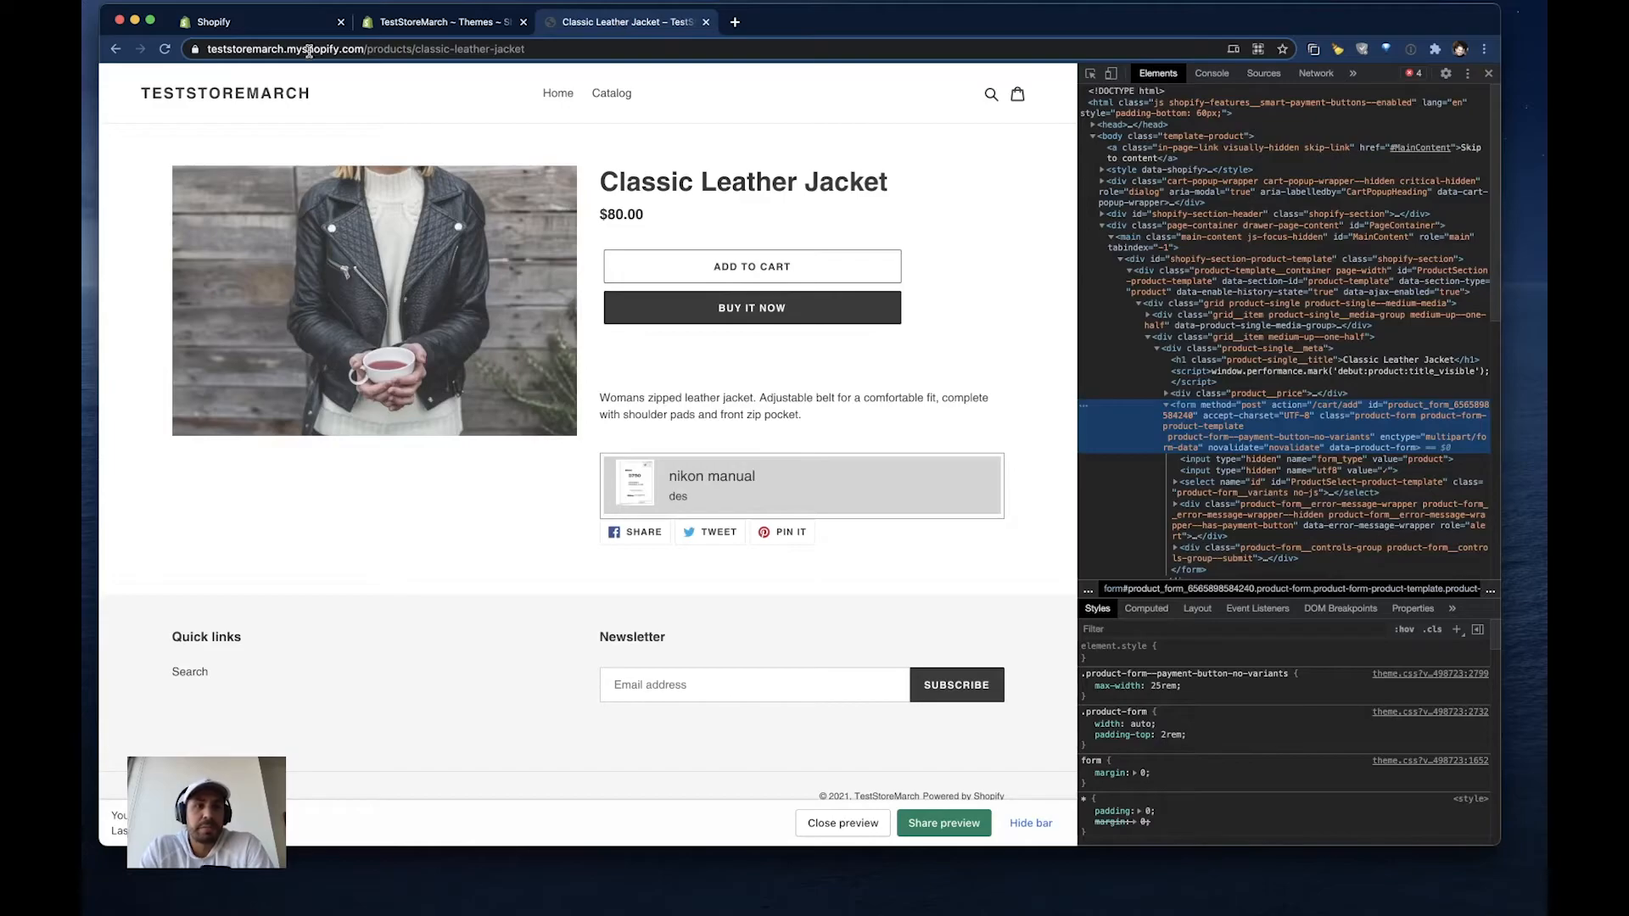
right_click(166, 50)
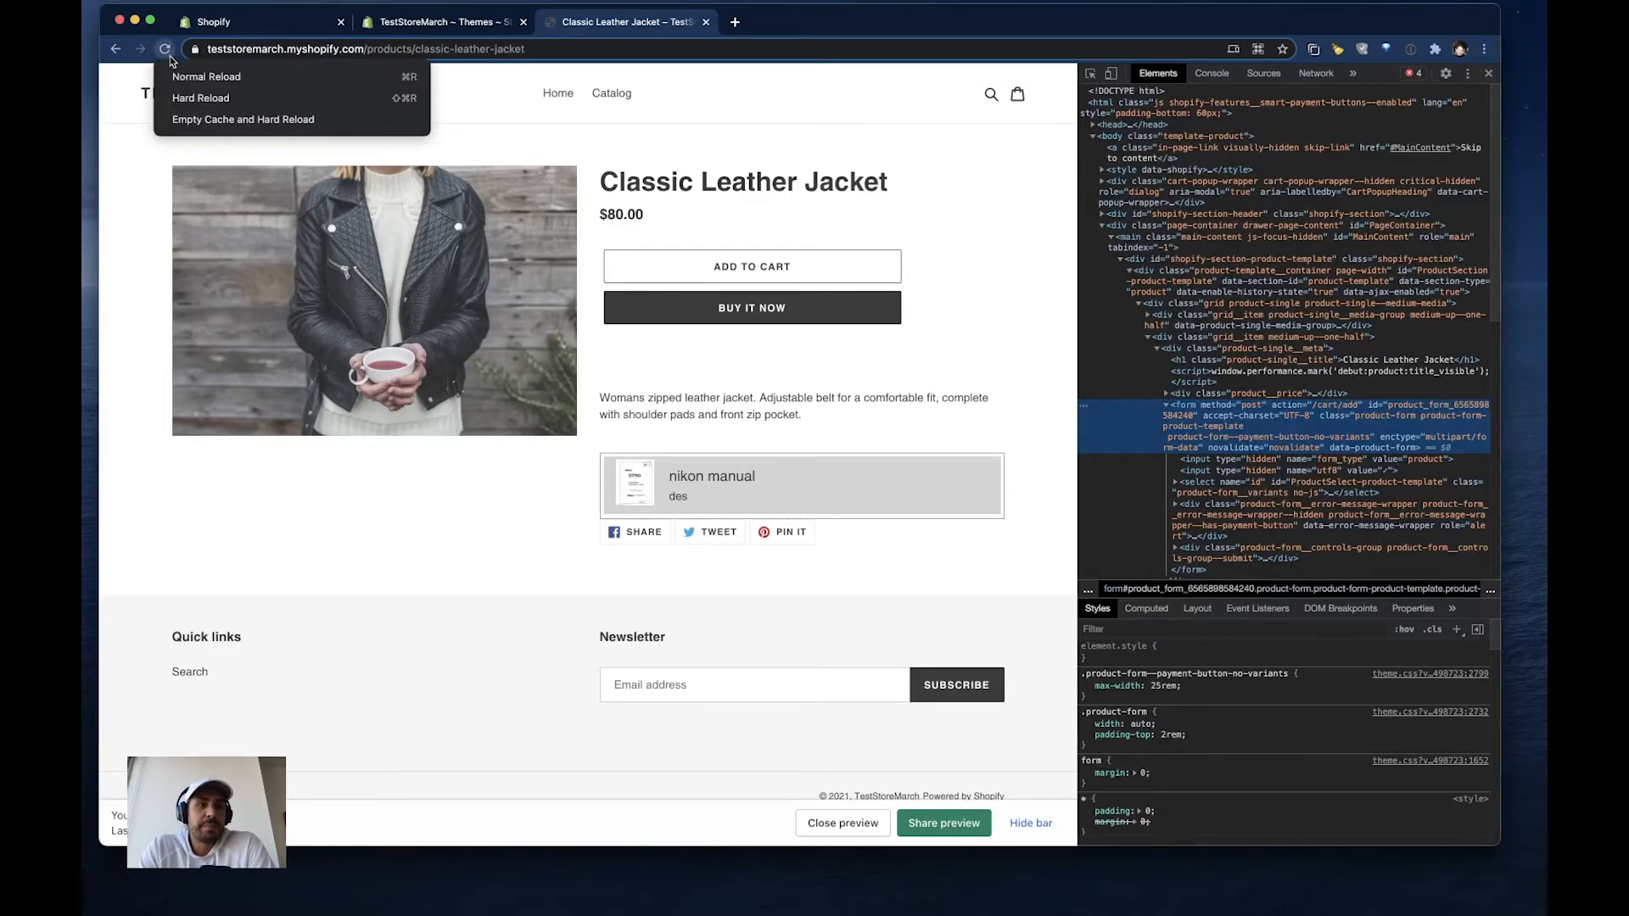
left_click(198, 119)
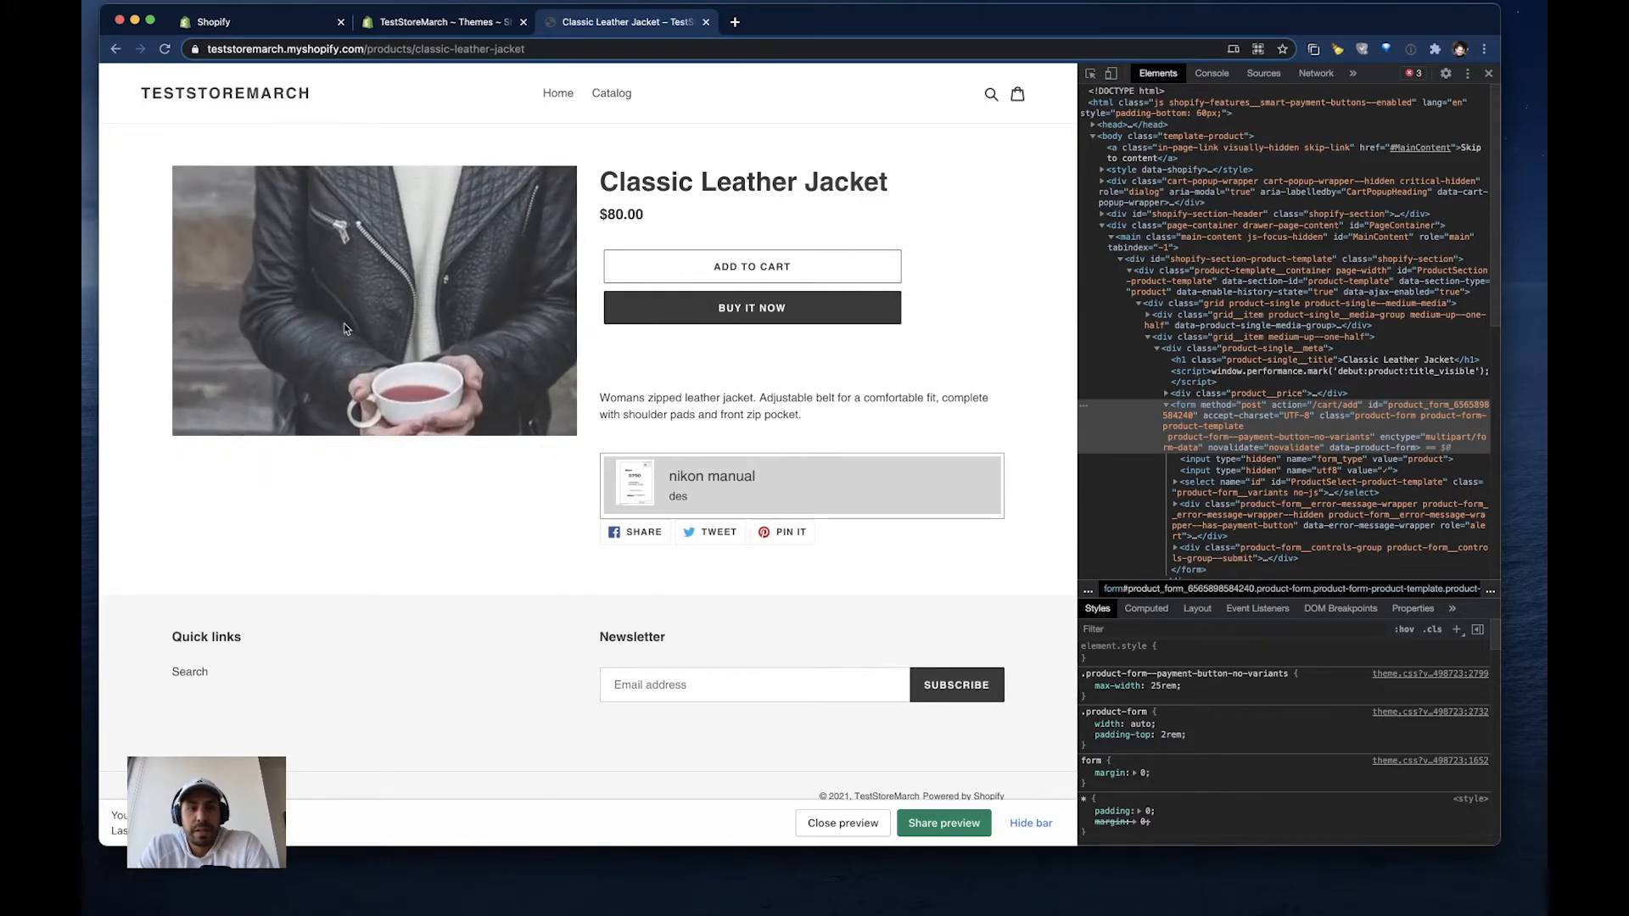
right_click(165, 48)
left_click(175, 120)
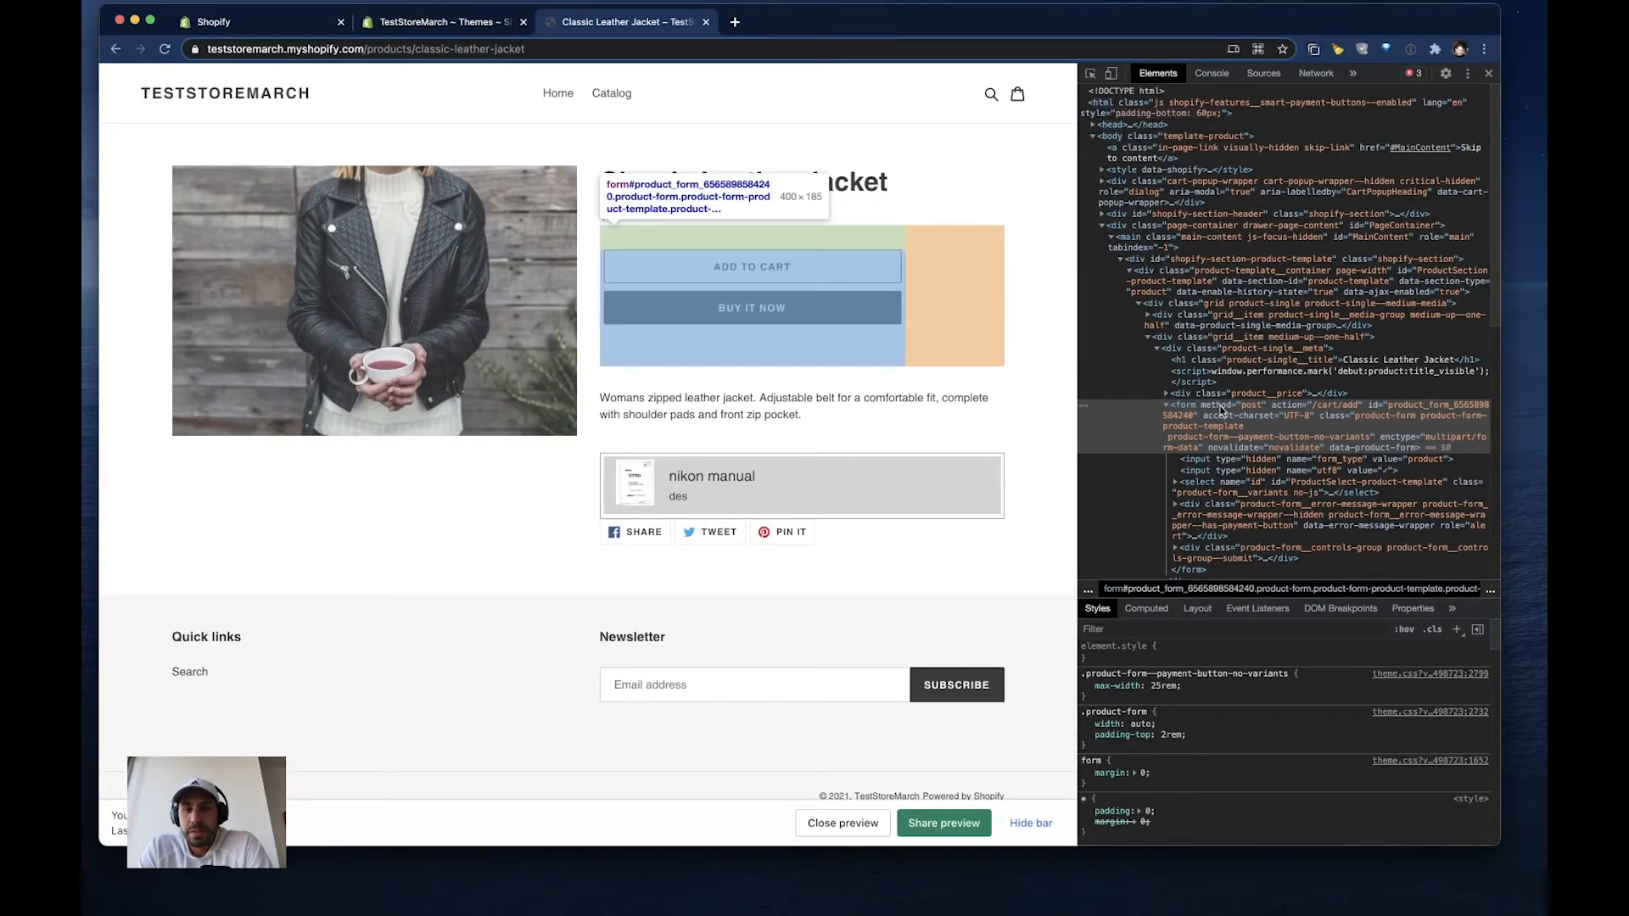
right_click(164, 49)
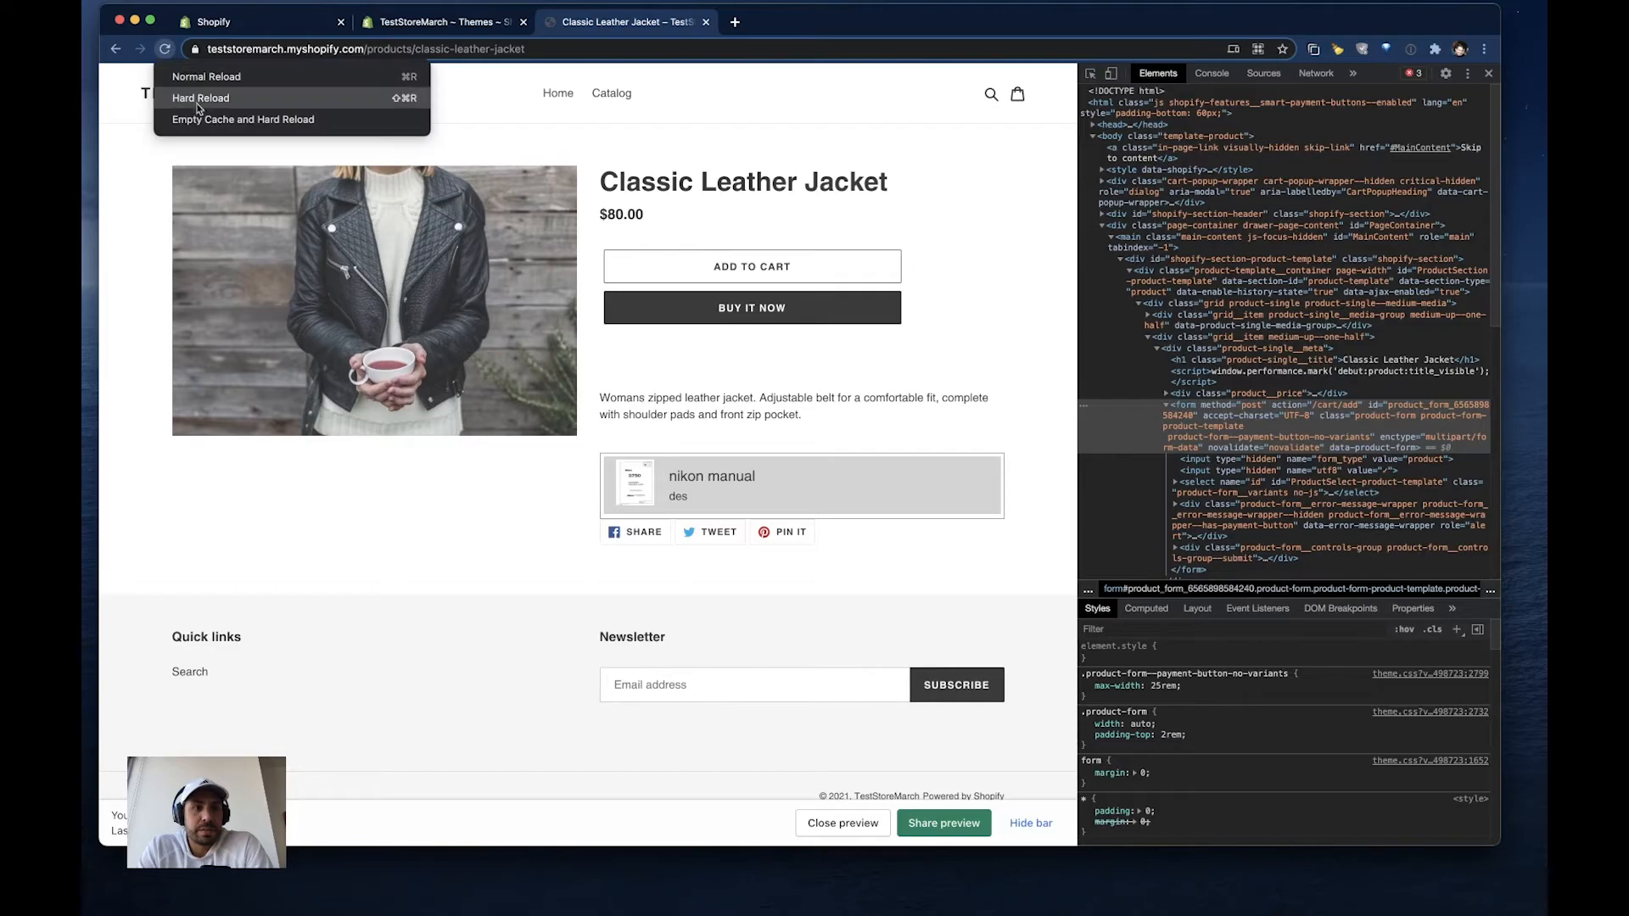
left_click(201, 119)
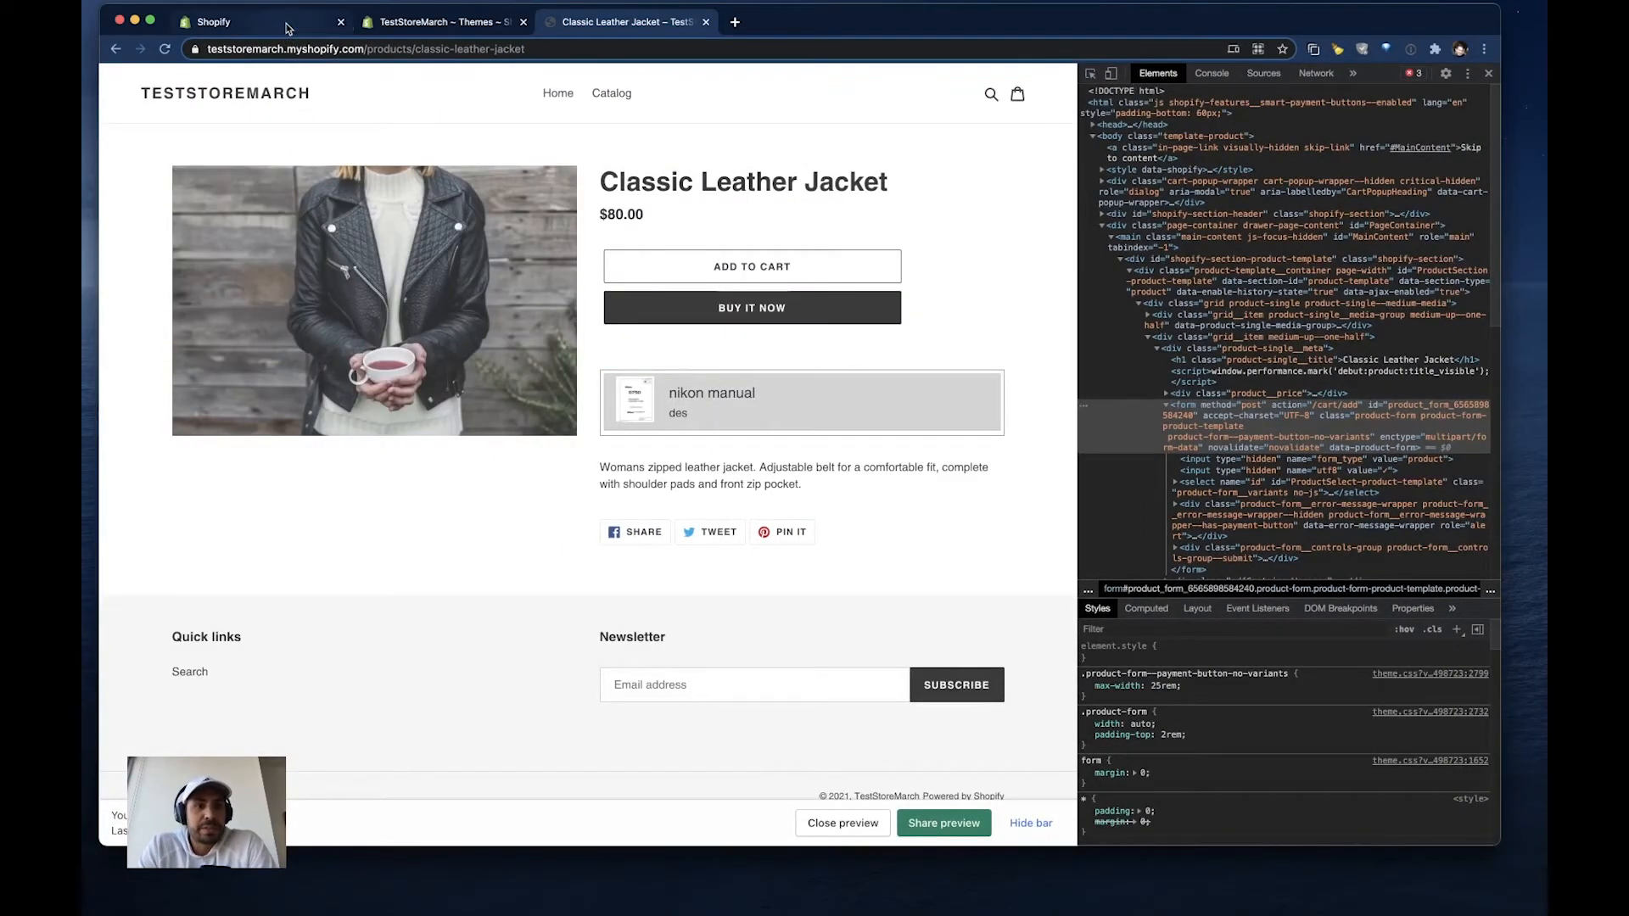
- Copy the PDF list placement code from the app settings and open the Debut theme's code for editing
left_click(243, 28)
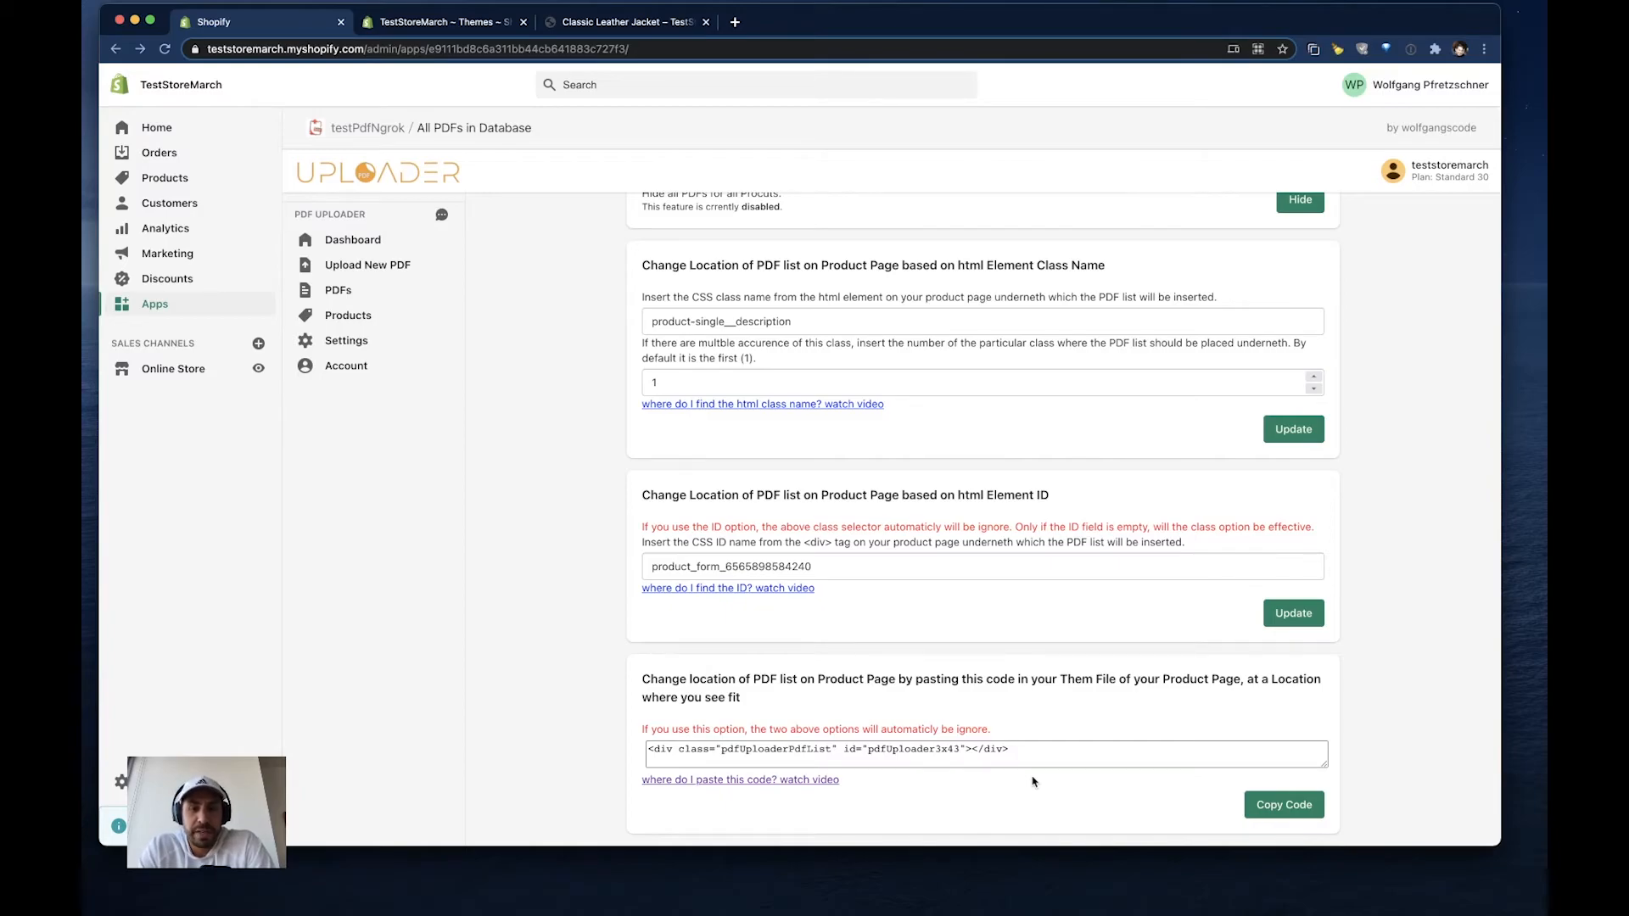
left_click(1271, 806)
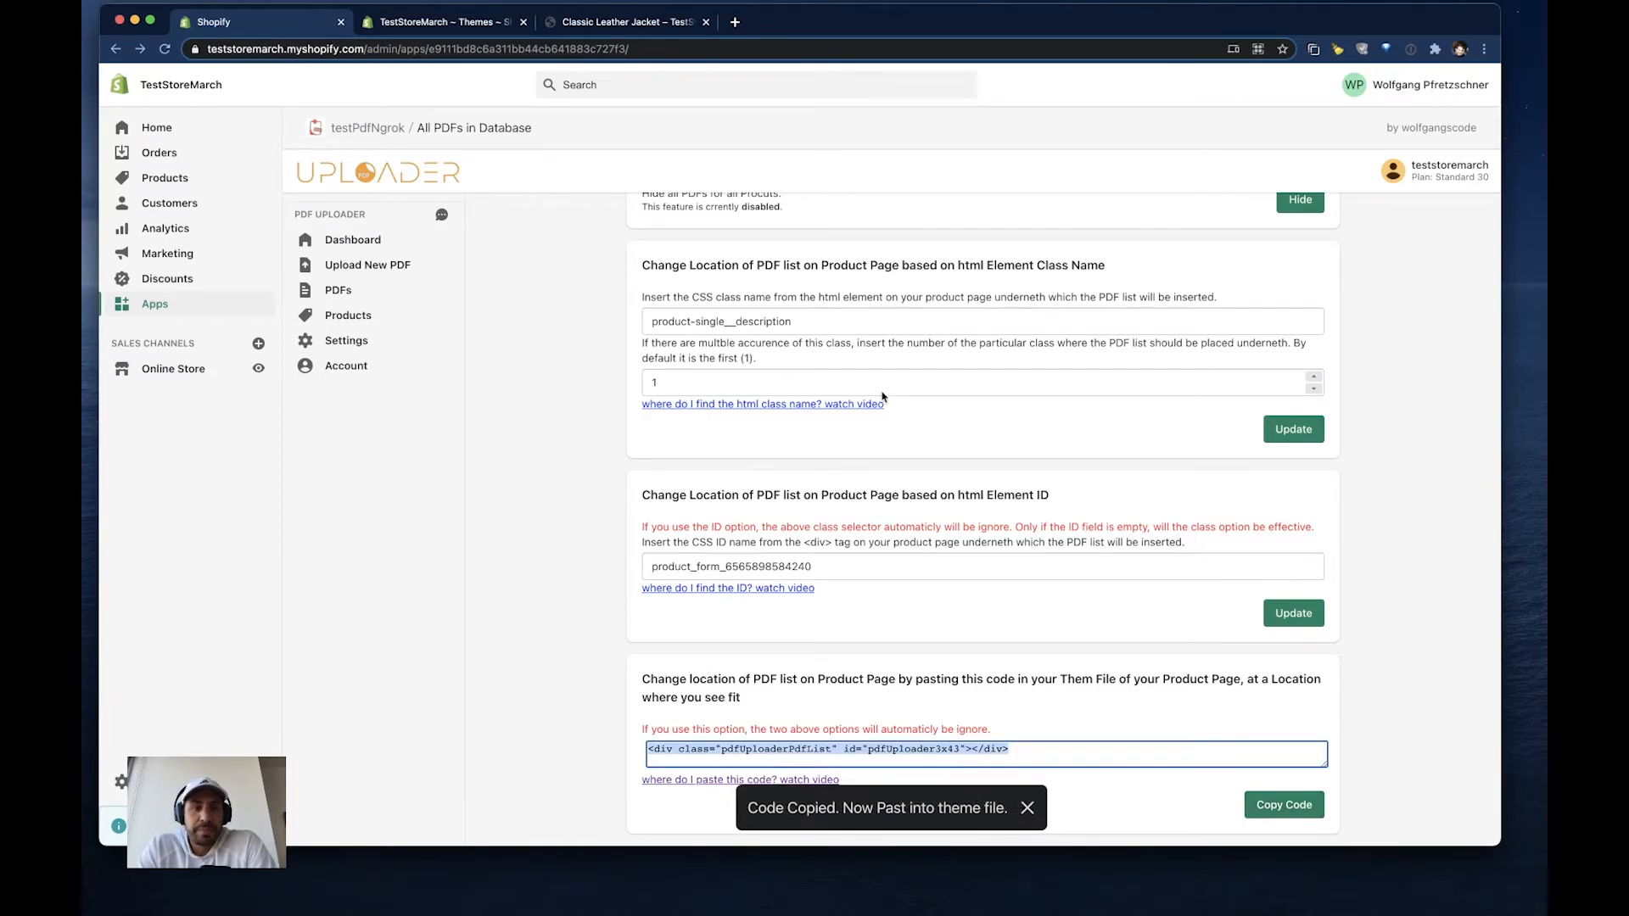
left_click(426, 19)
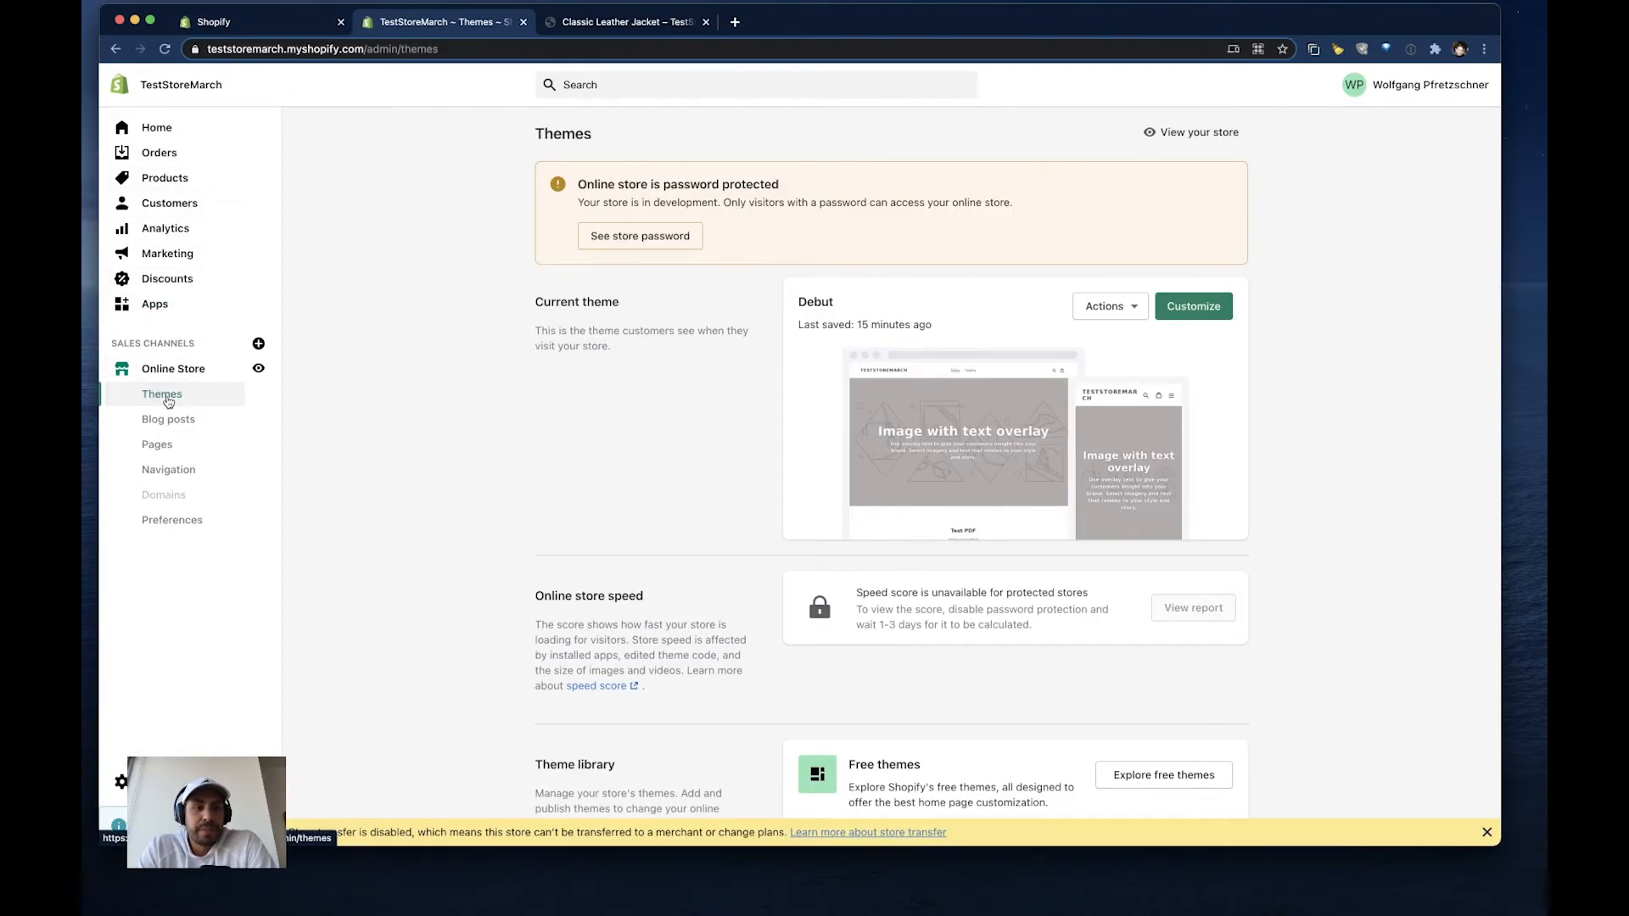
left_click(1106, 310)
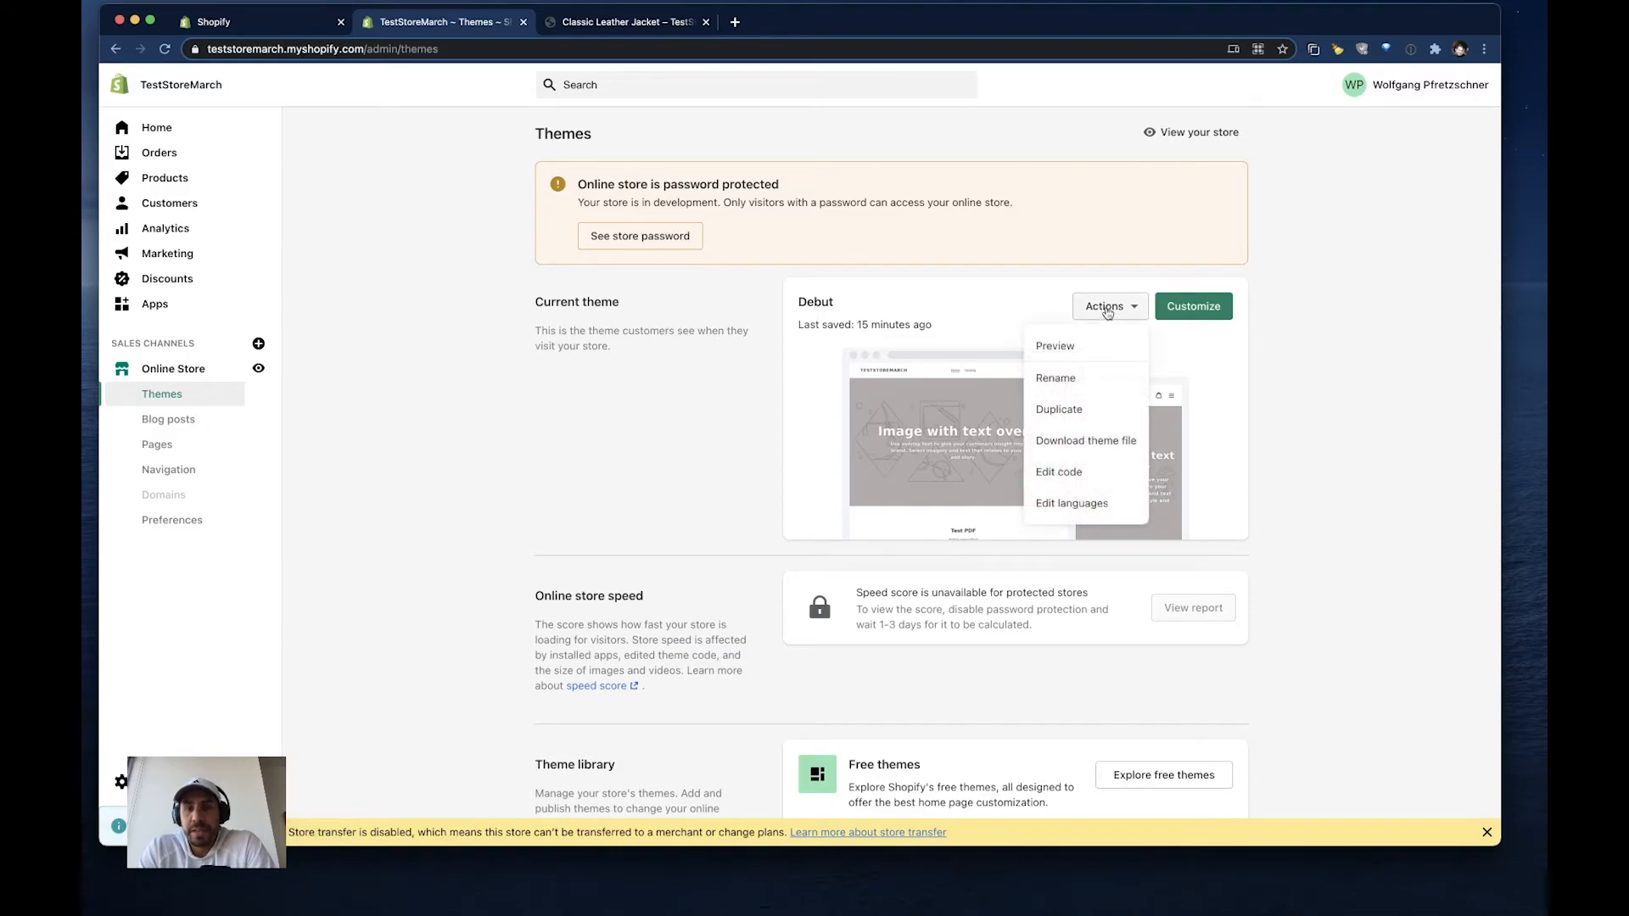
left_click(1061, 478)
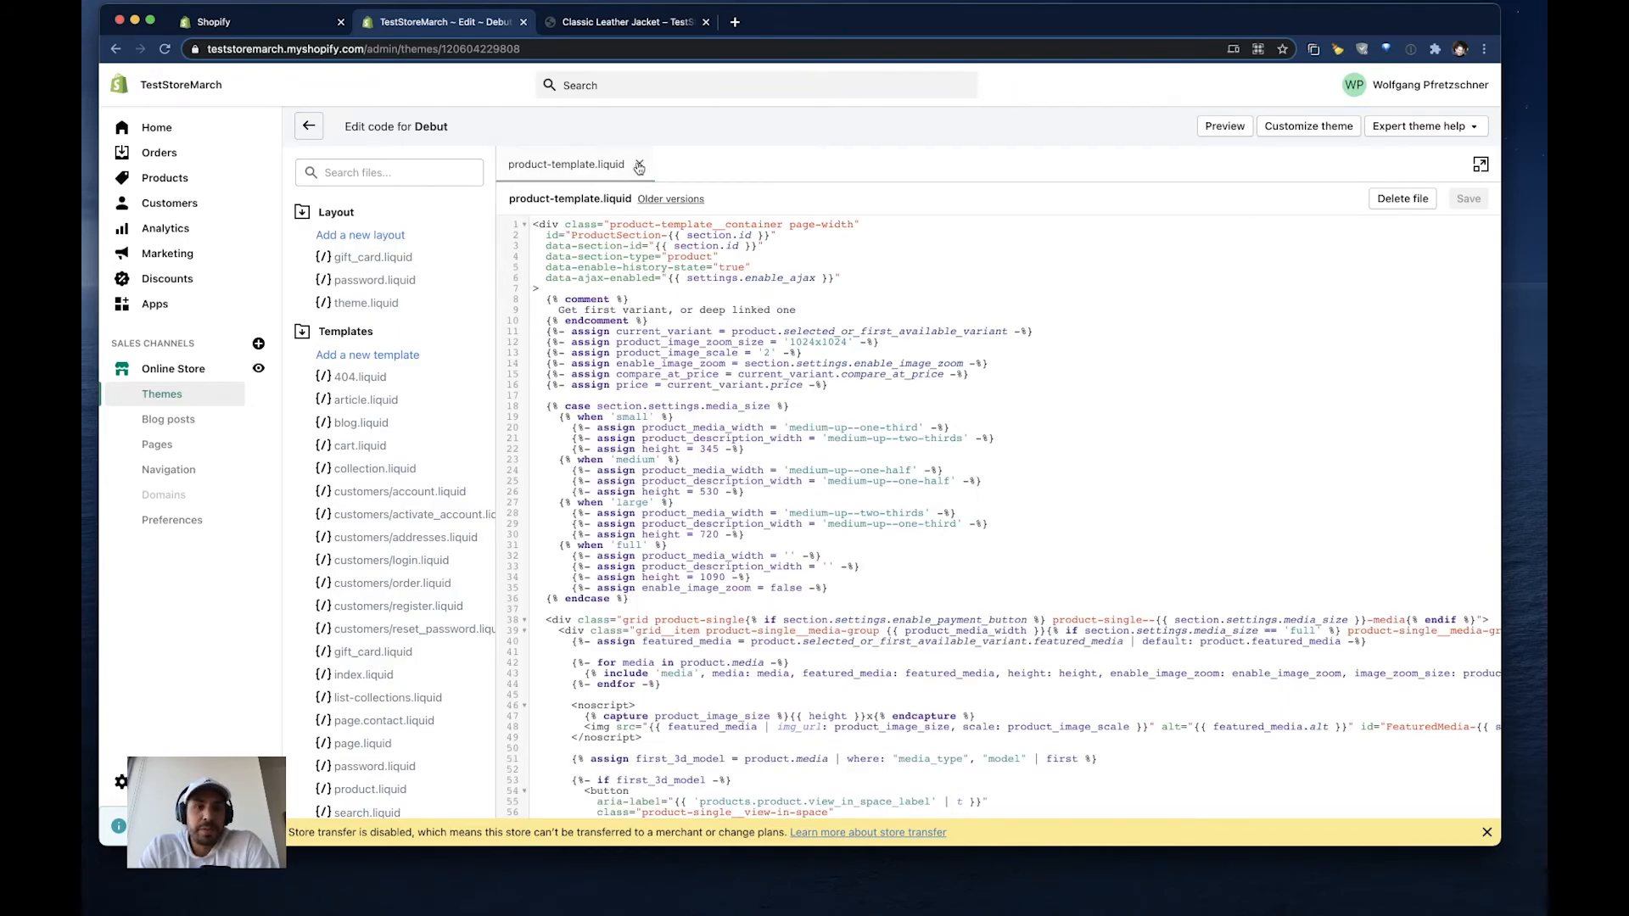
- Close the already open file and reopen product-template.liquid from the theme's section files
left_click(639, 165)
scroll(396, 504, "down", 10)
scroll(396, 504, "down", 5)
scroll(396, 504, "down", 1)
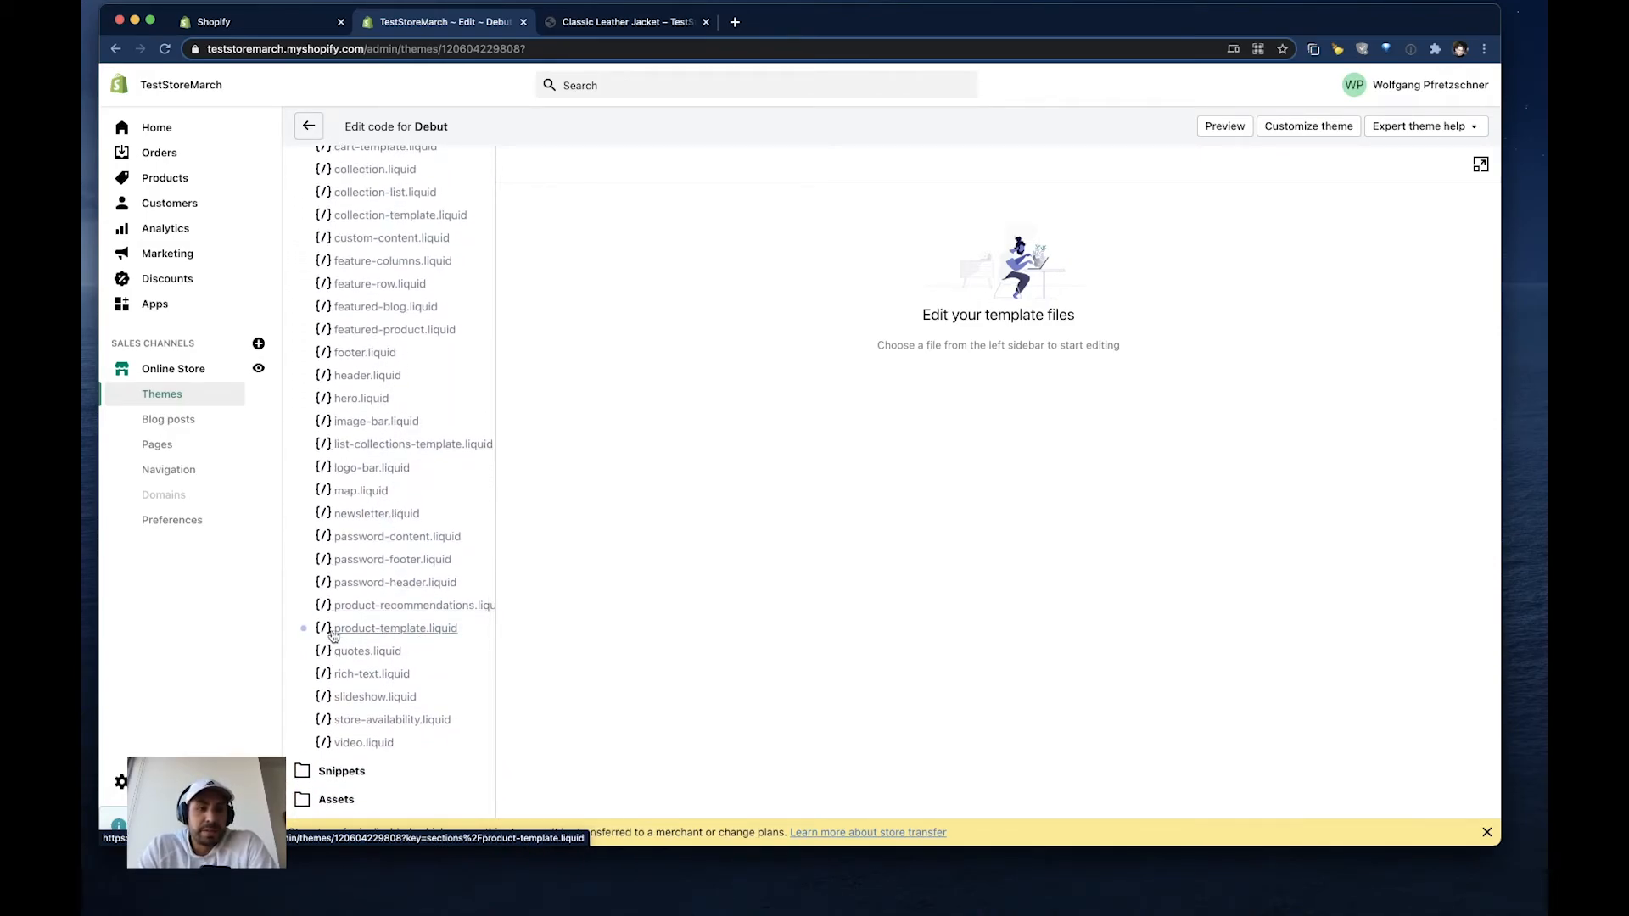
scroll(374, 645, "down", 1)
left_click(355, 606)
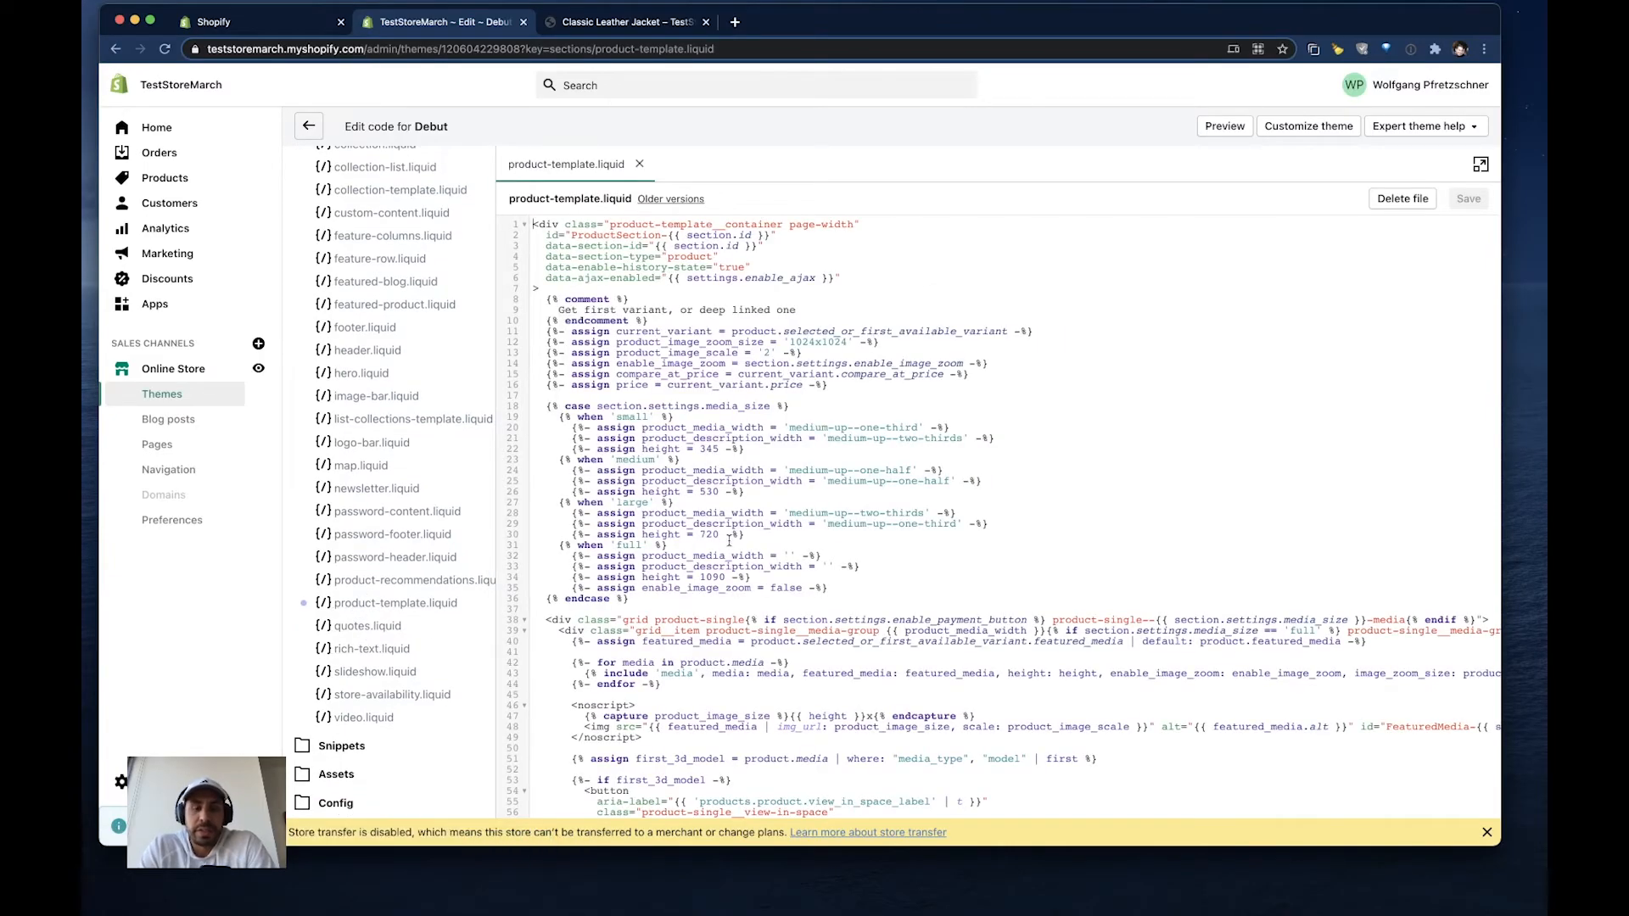
- Inspect the share buttons row on the Classic Leather Jacket storefront page and copy its class name social-sharing
left_click(635, 34)
left_click(1091, 74)
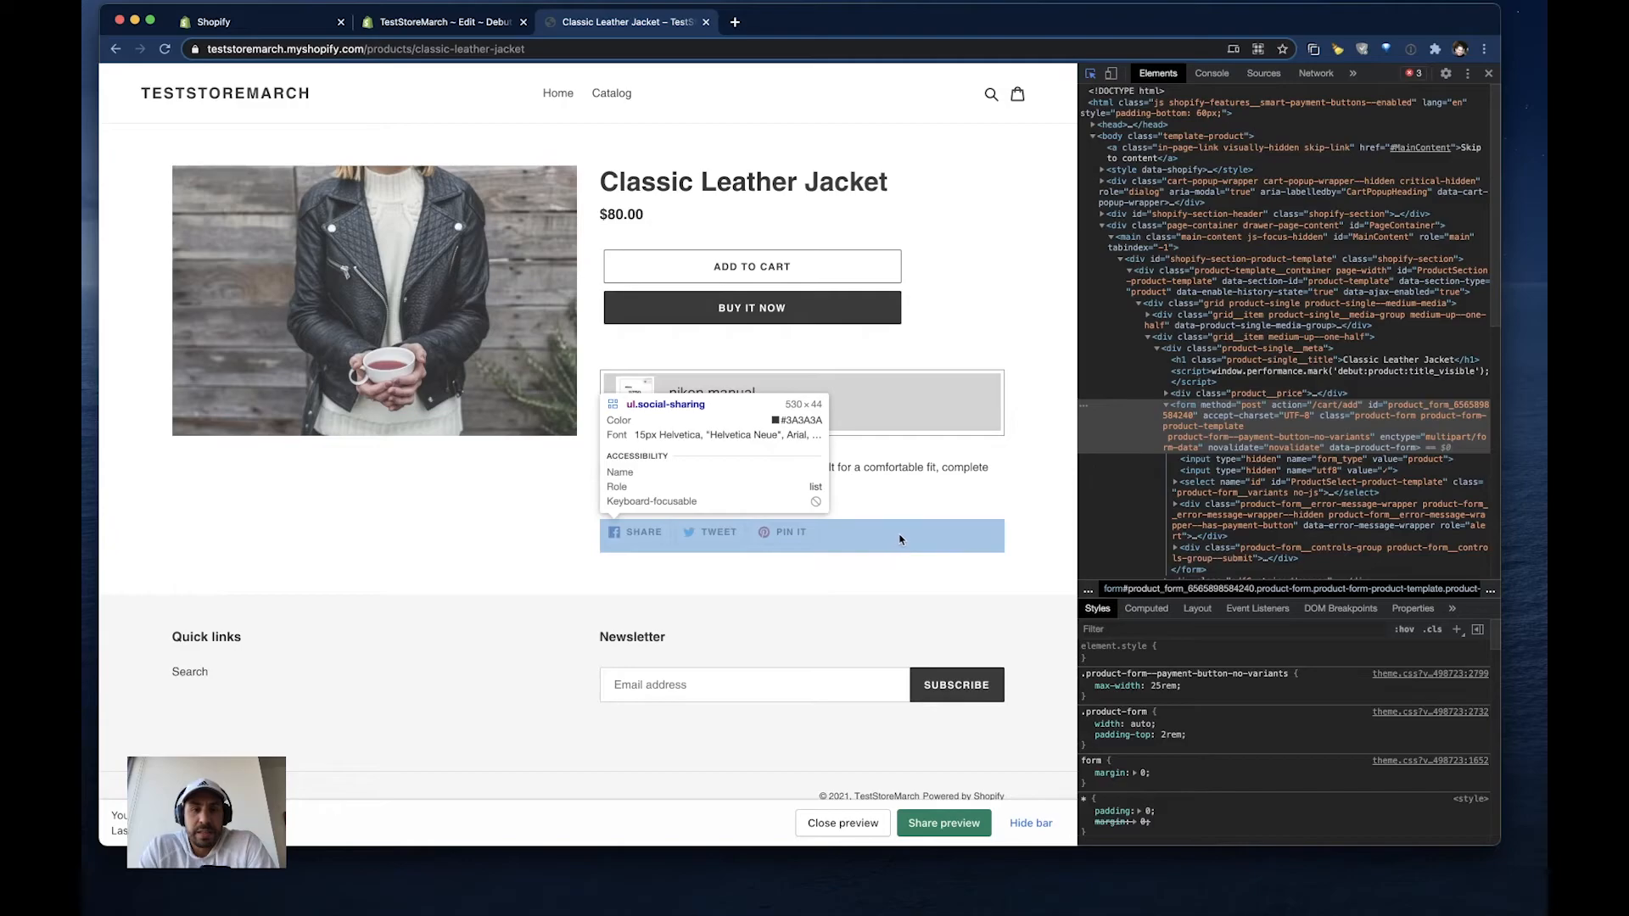
left_click(902, 540)
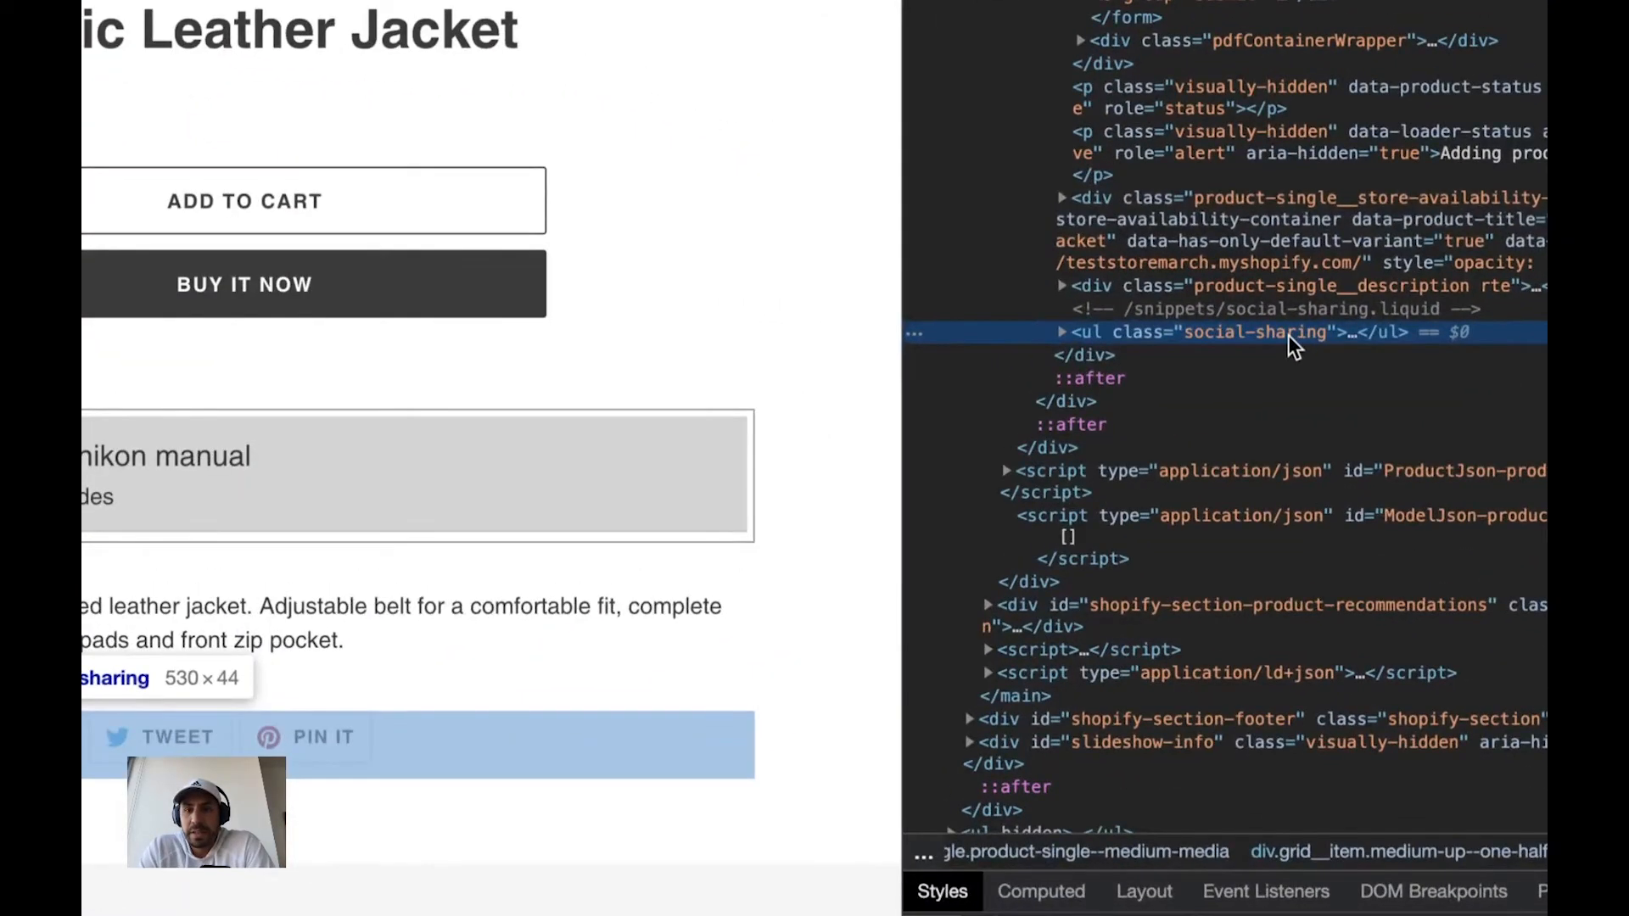
double_click(1261, 334)
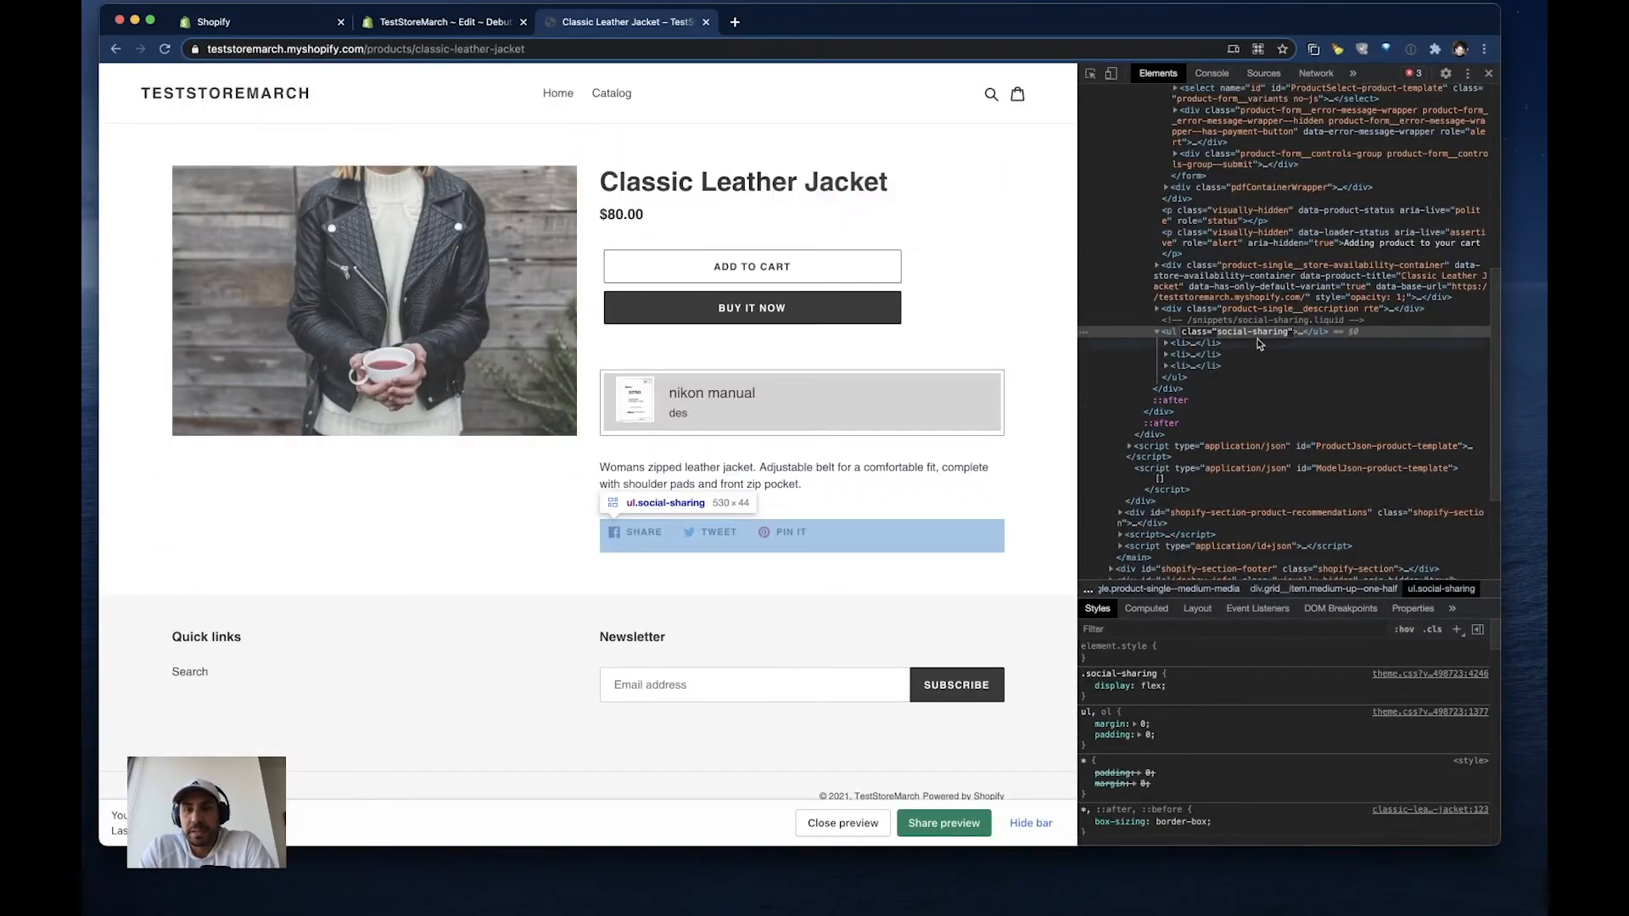
- Search product-template.liquid for social-sharing to locate the share buttons block
left_click(254, 22)
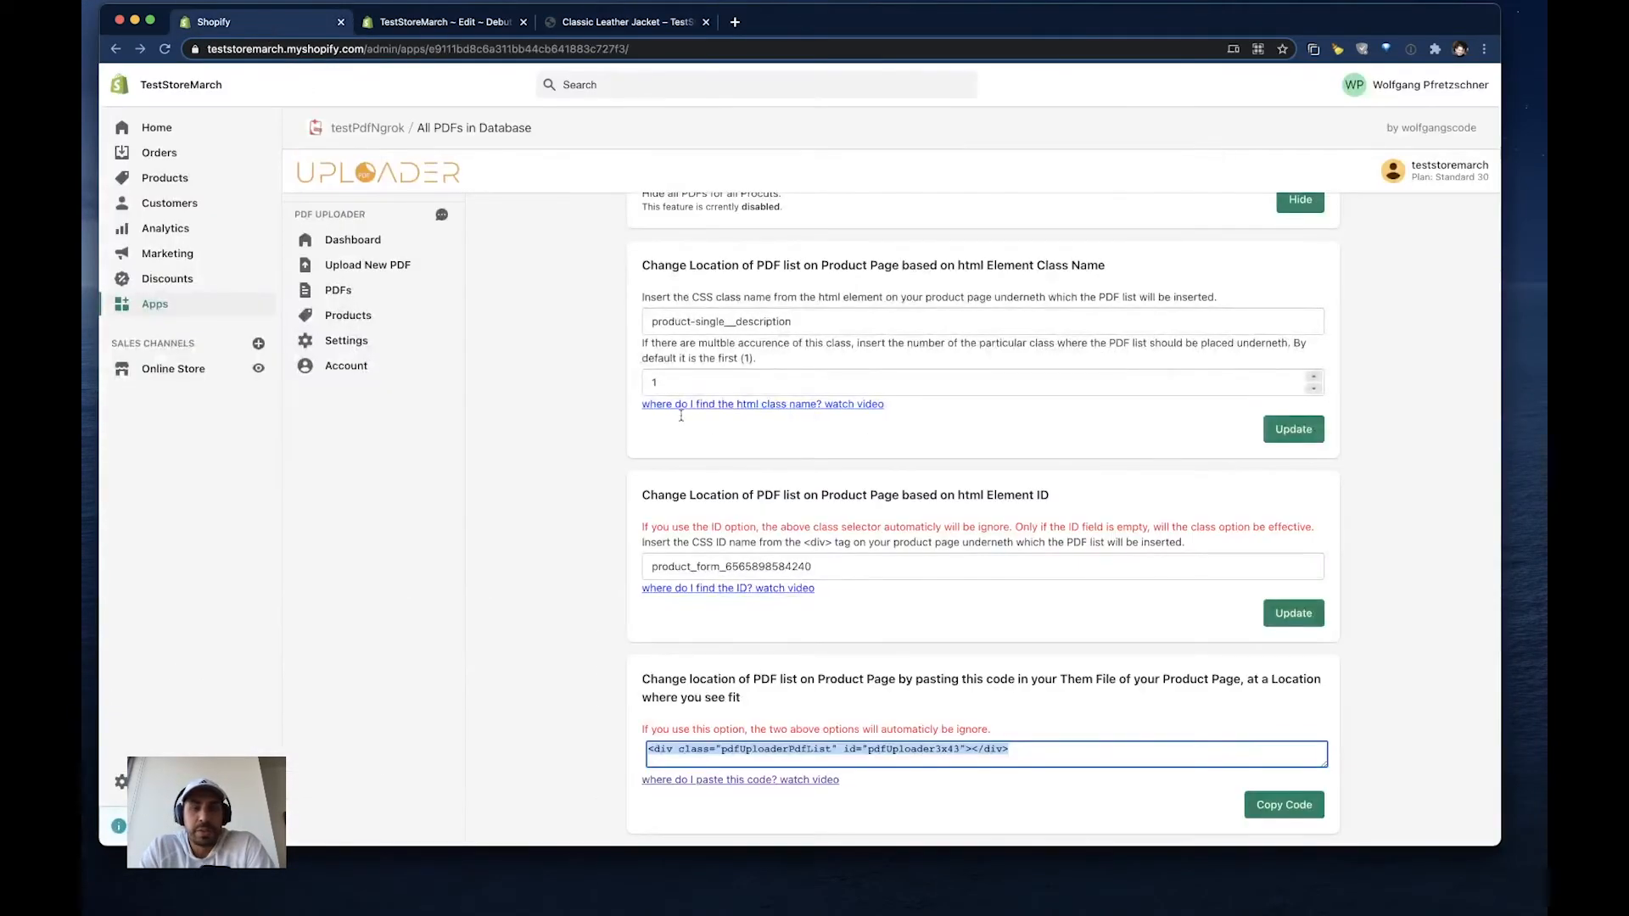
left_click(441, 22)
left_click(1041, 303)
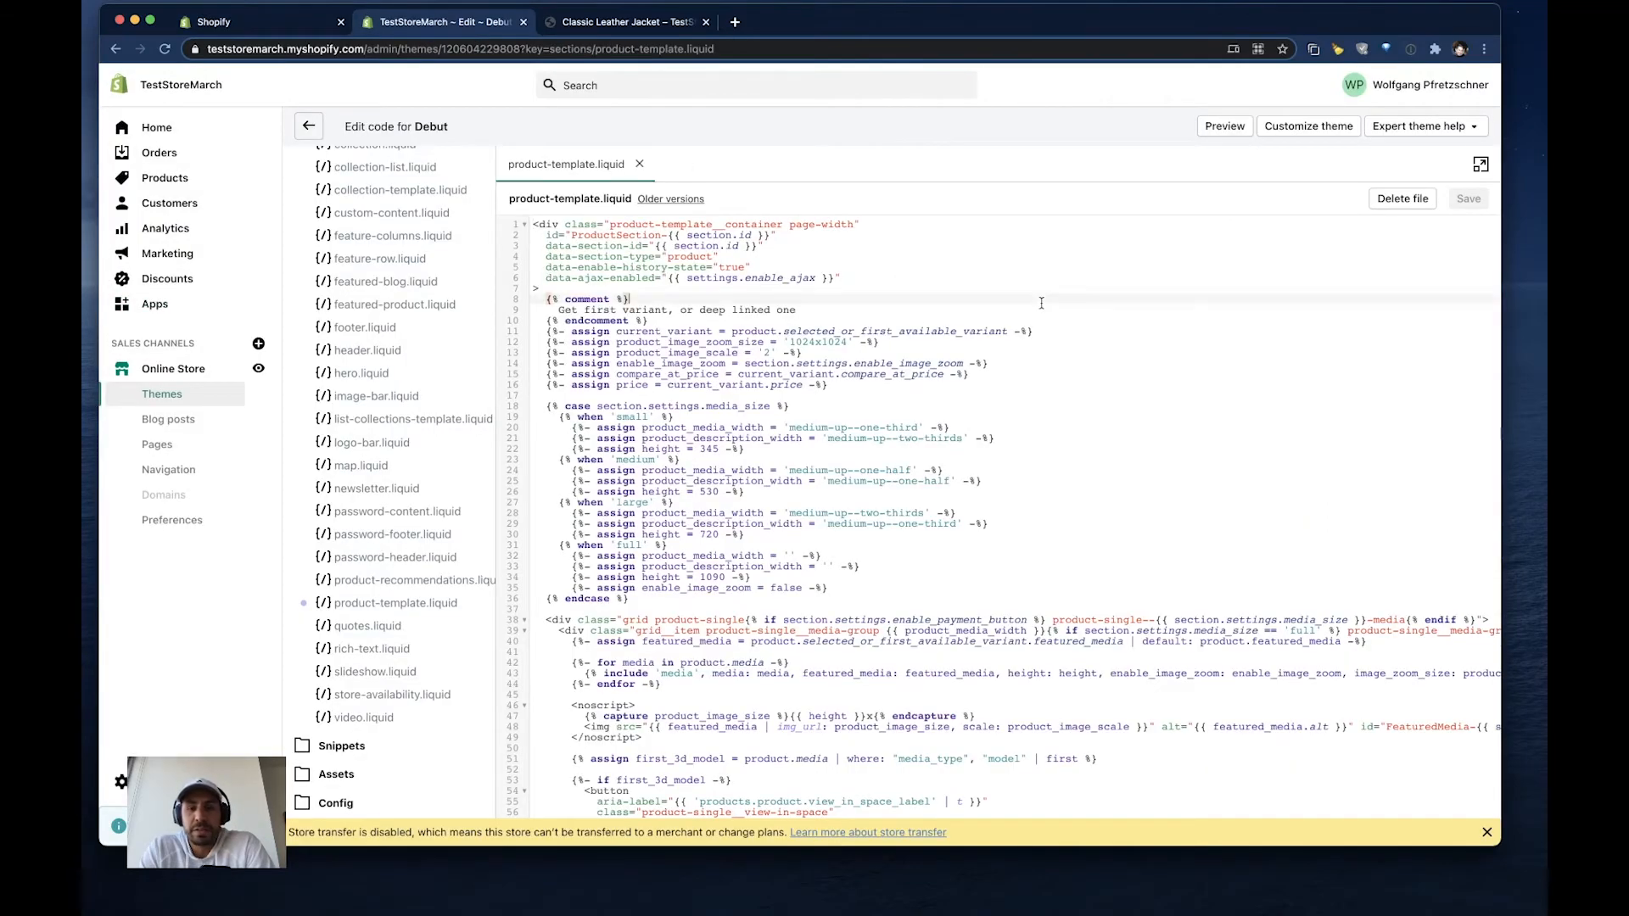
key("super+f")
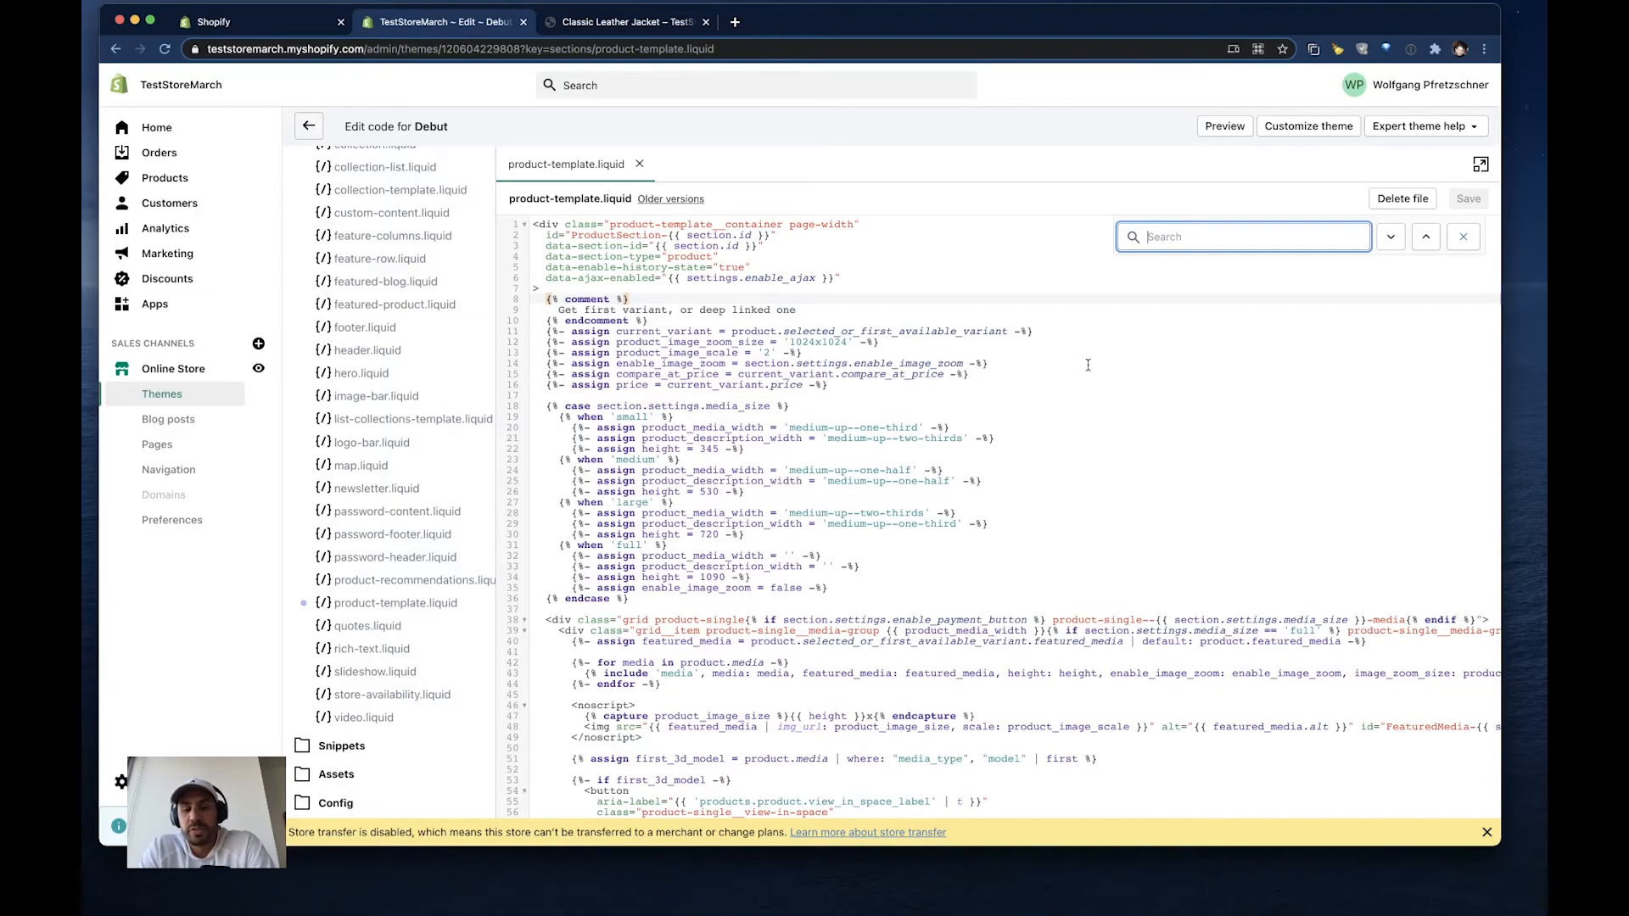
type("social-sharing")
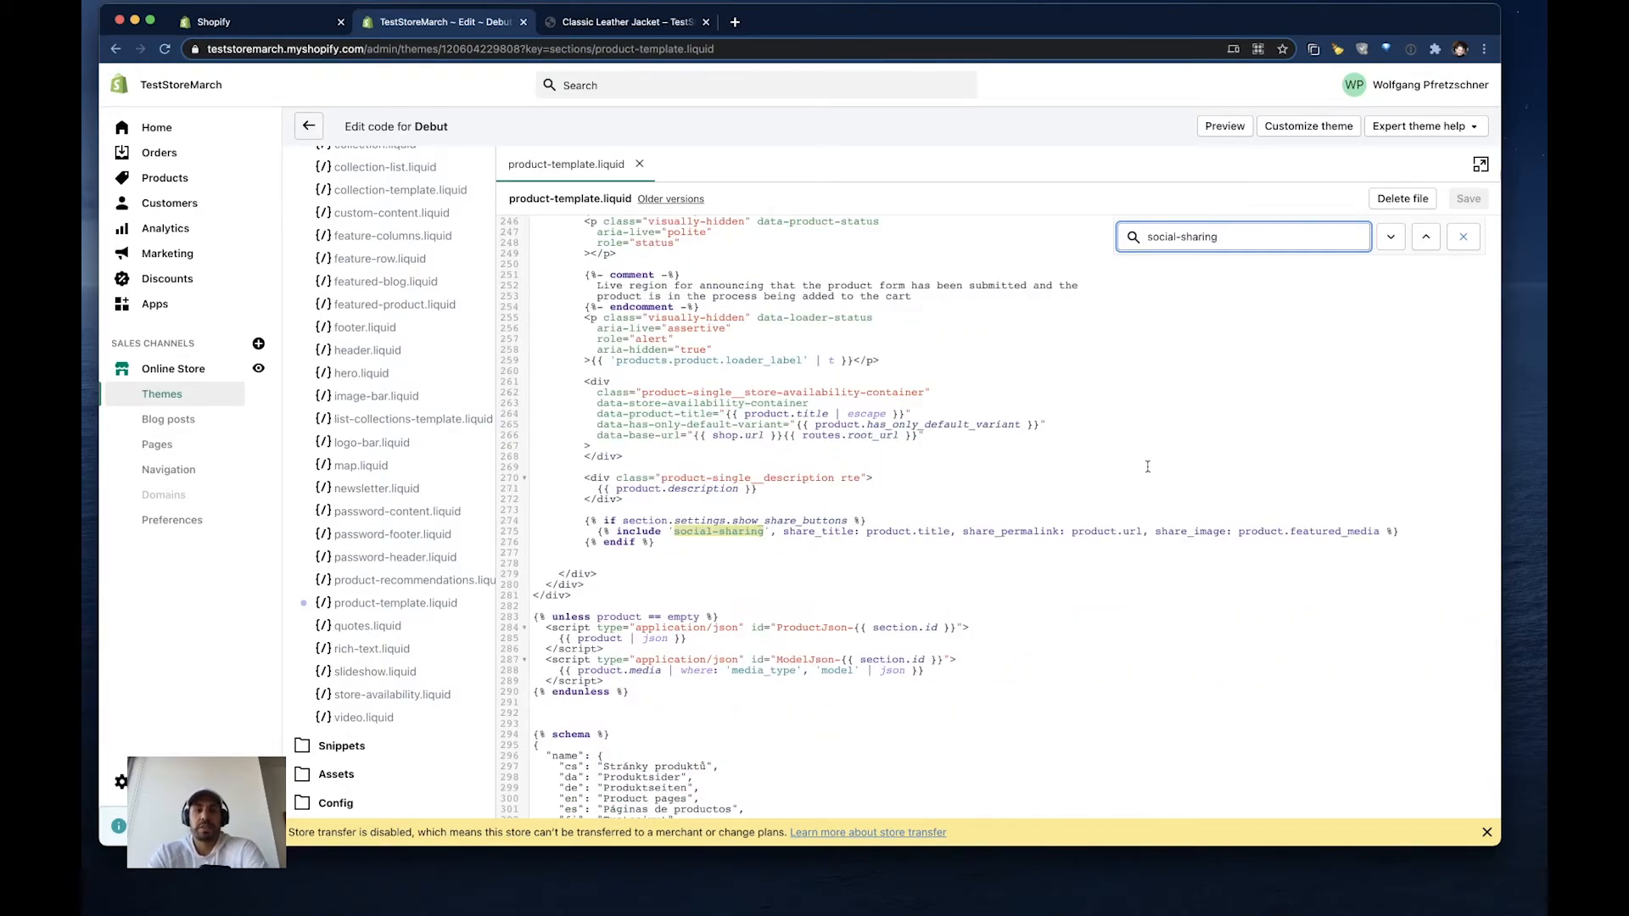
scroll(626, 580, "down", 10)
scroll(736, 553, "up", 8)
scroll(736, 553, "up", 1)
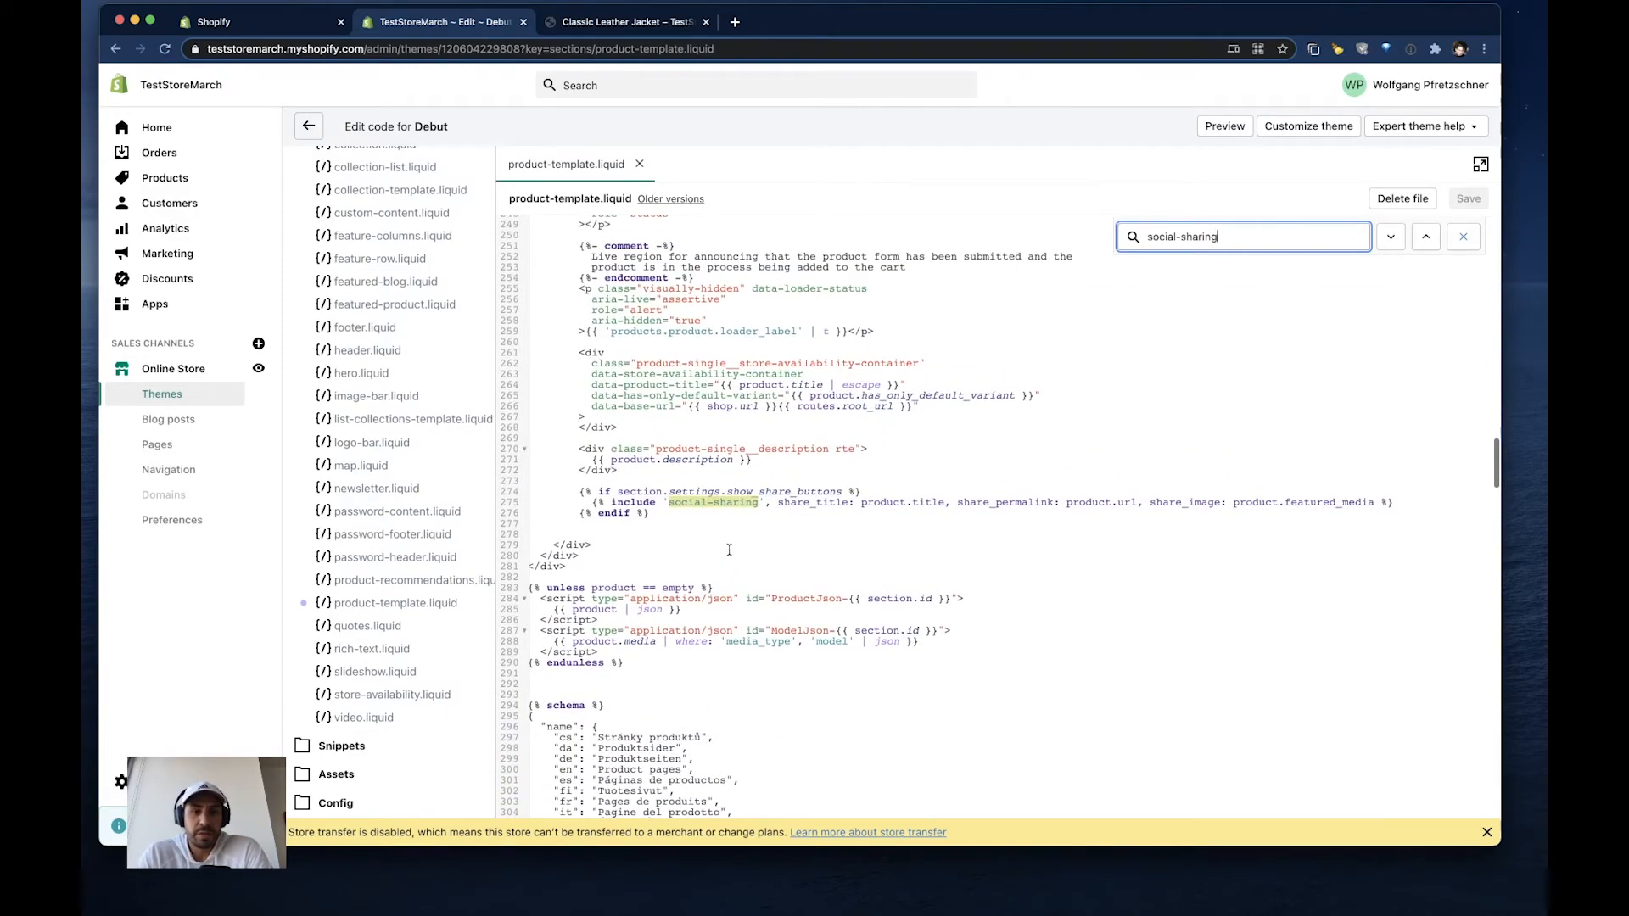
- Insert the copied pdfUploaderPdfList div code on a new line below the share buttons block's endif and save the file
left_click(642, 515)
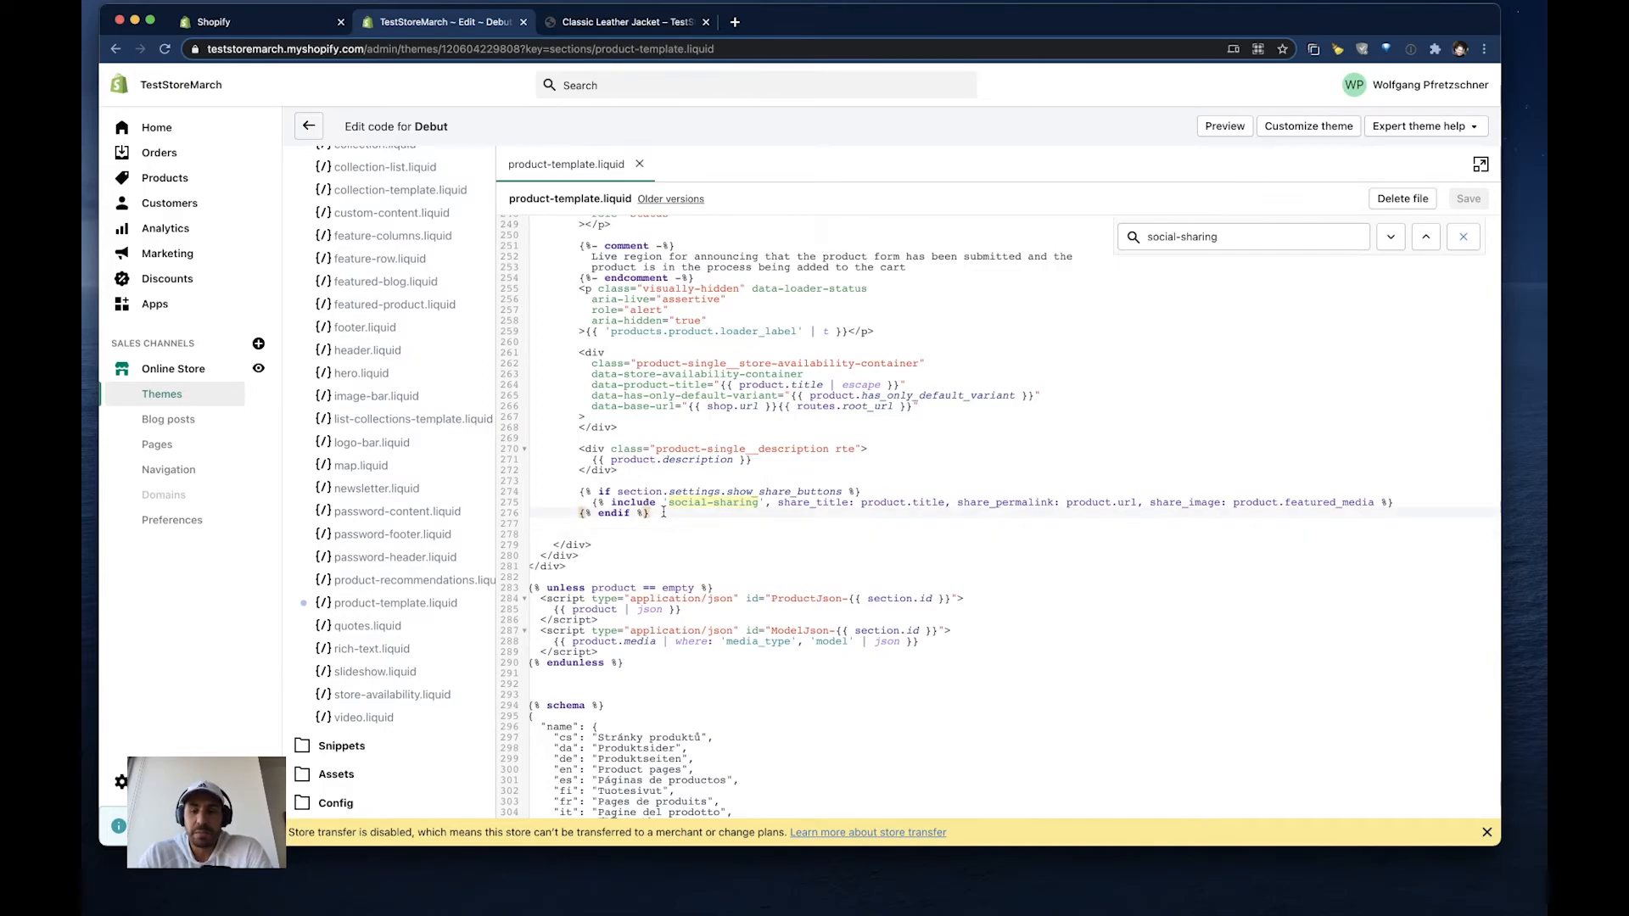
key("Return")
type("social-sharing")
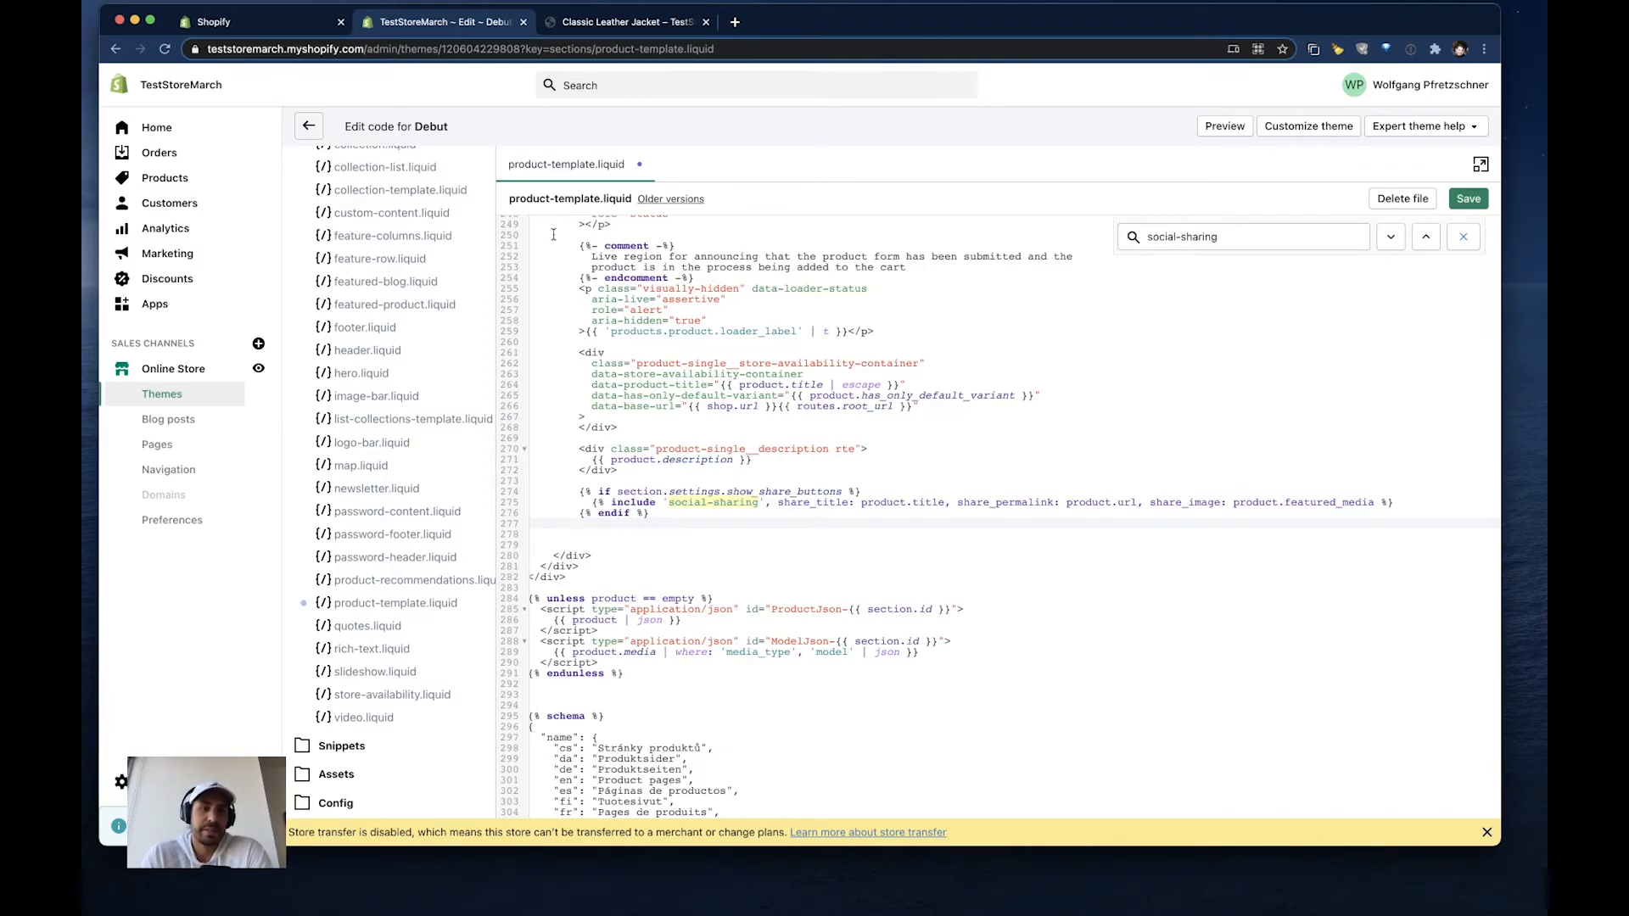
left_click(266, 20)
left_click(1266, 810)
left_click(448, 25)
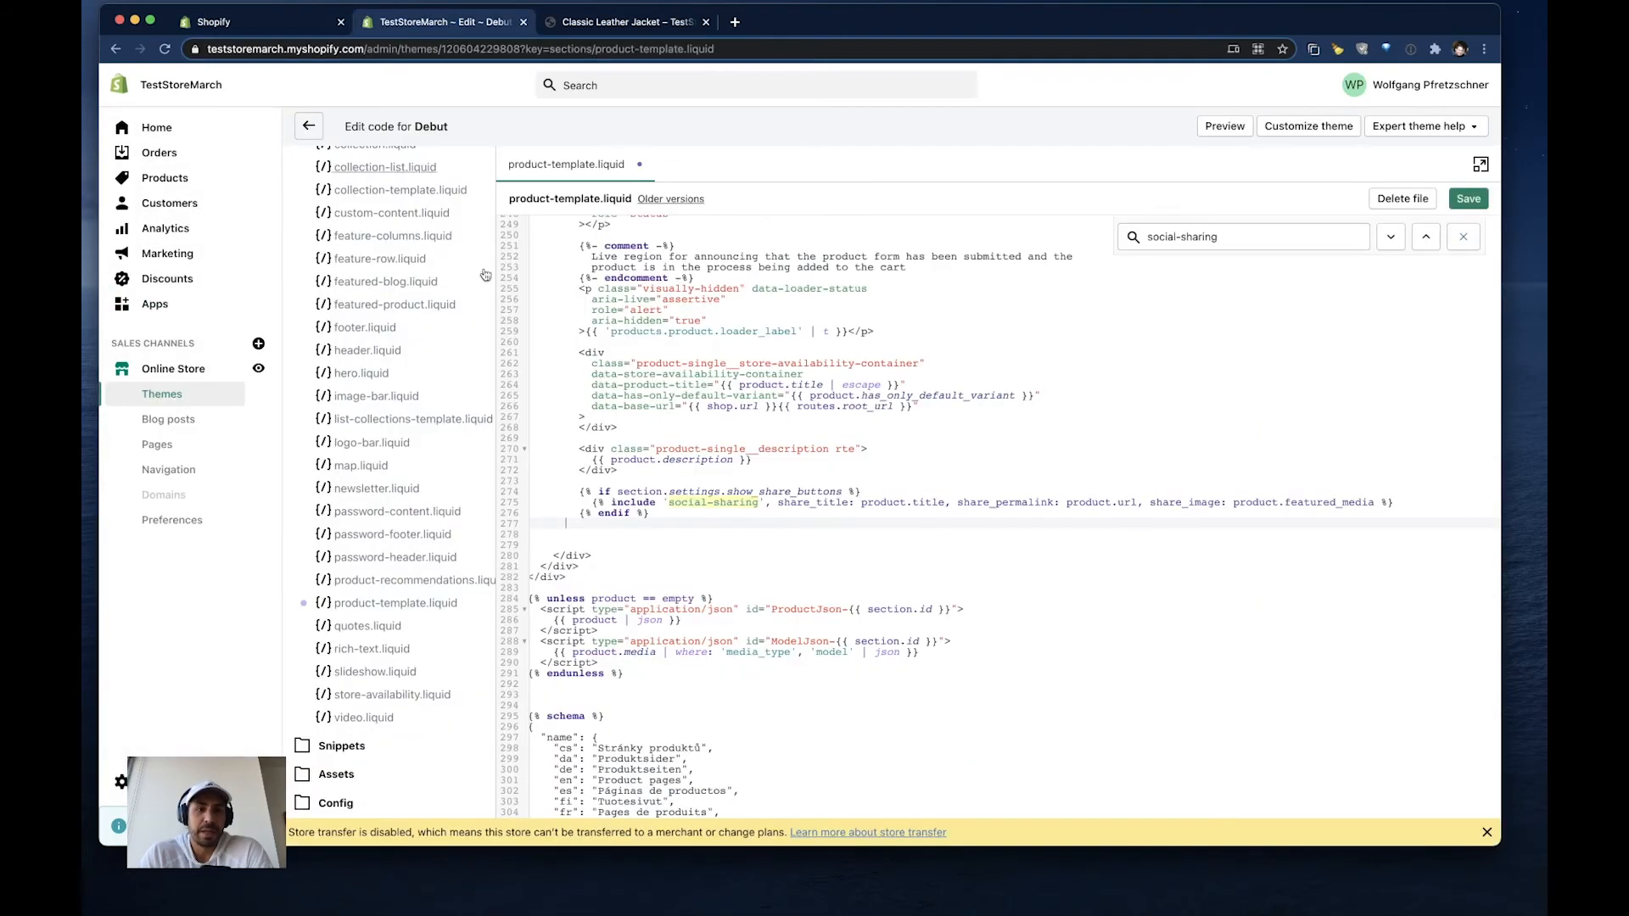
type("<div class=\"pdfUploaderPdfList\" id=\"pdfUploader3x43\"></div>")
left_click(1467, 200)
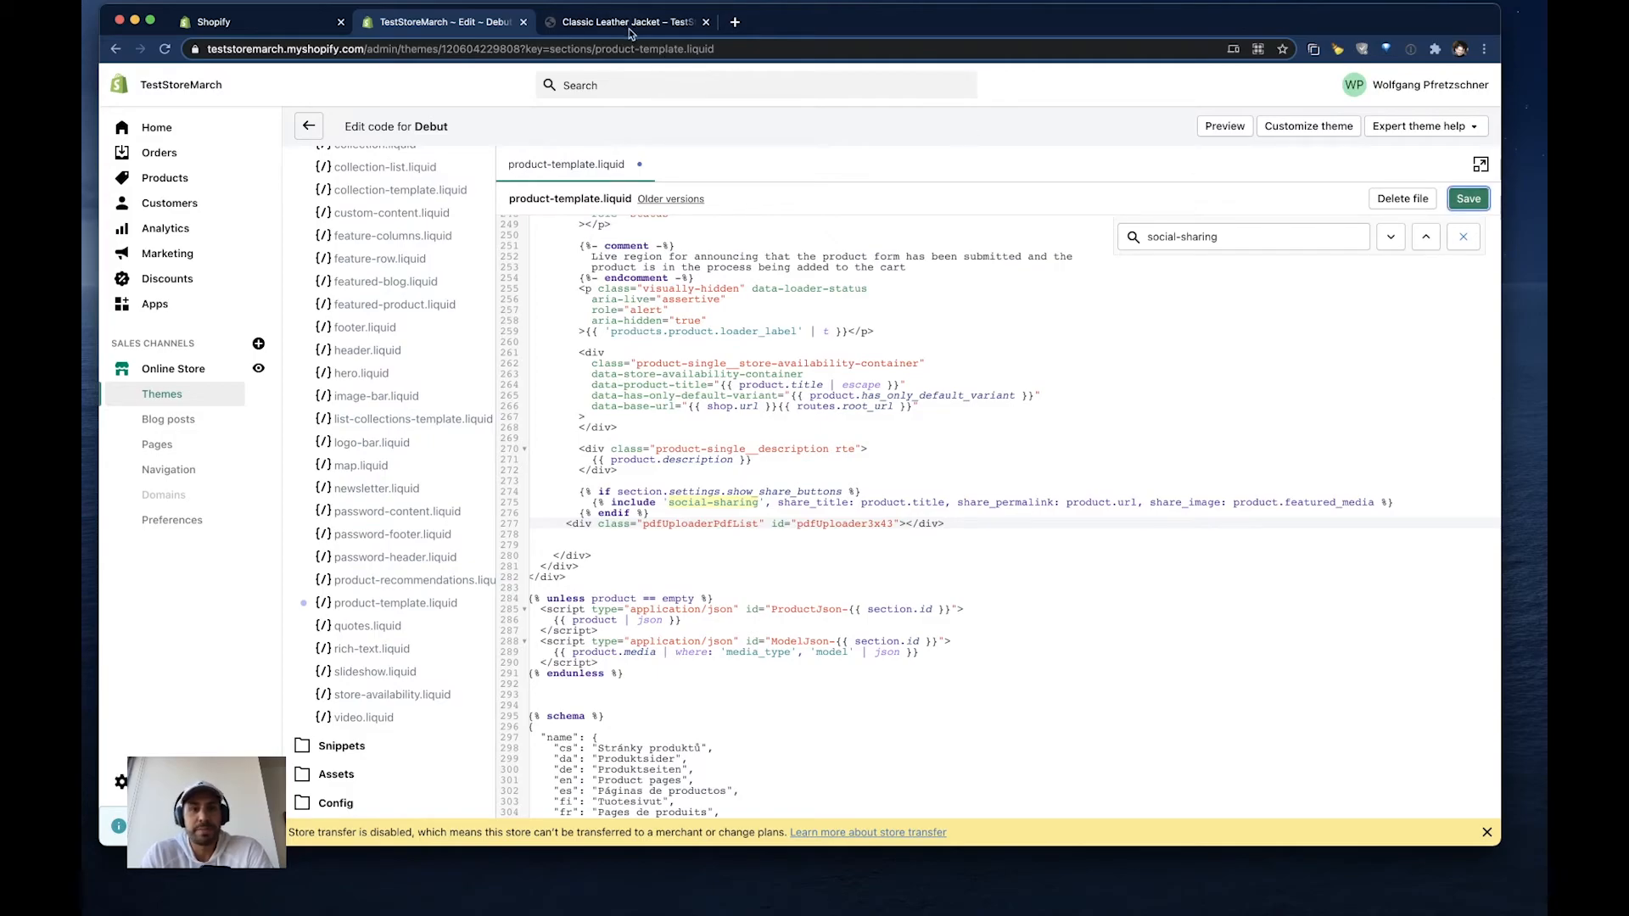
- Reload the Classic Leather Jacket storefront page, check where the PDF list sits, and revisit the app's location settings and theme code
left_click(628, 22)
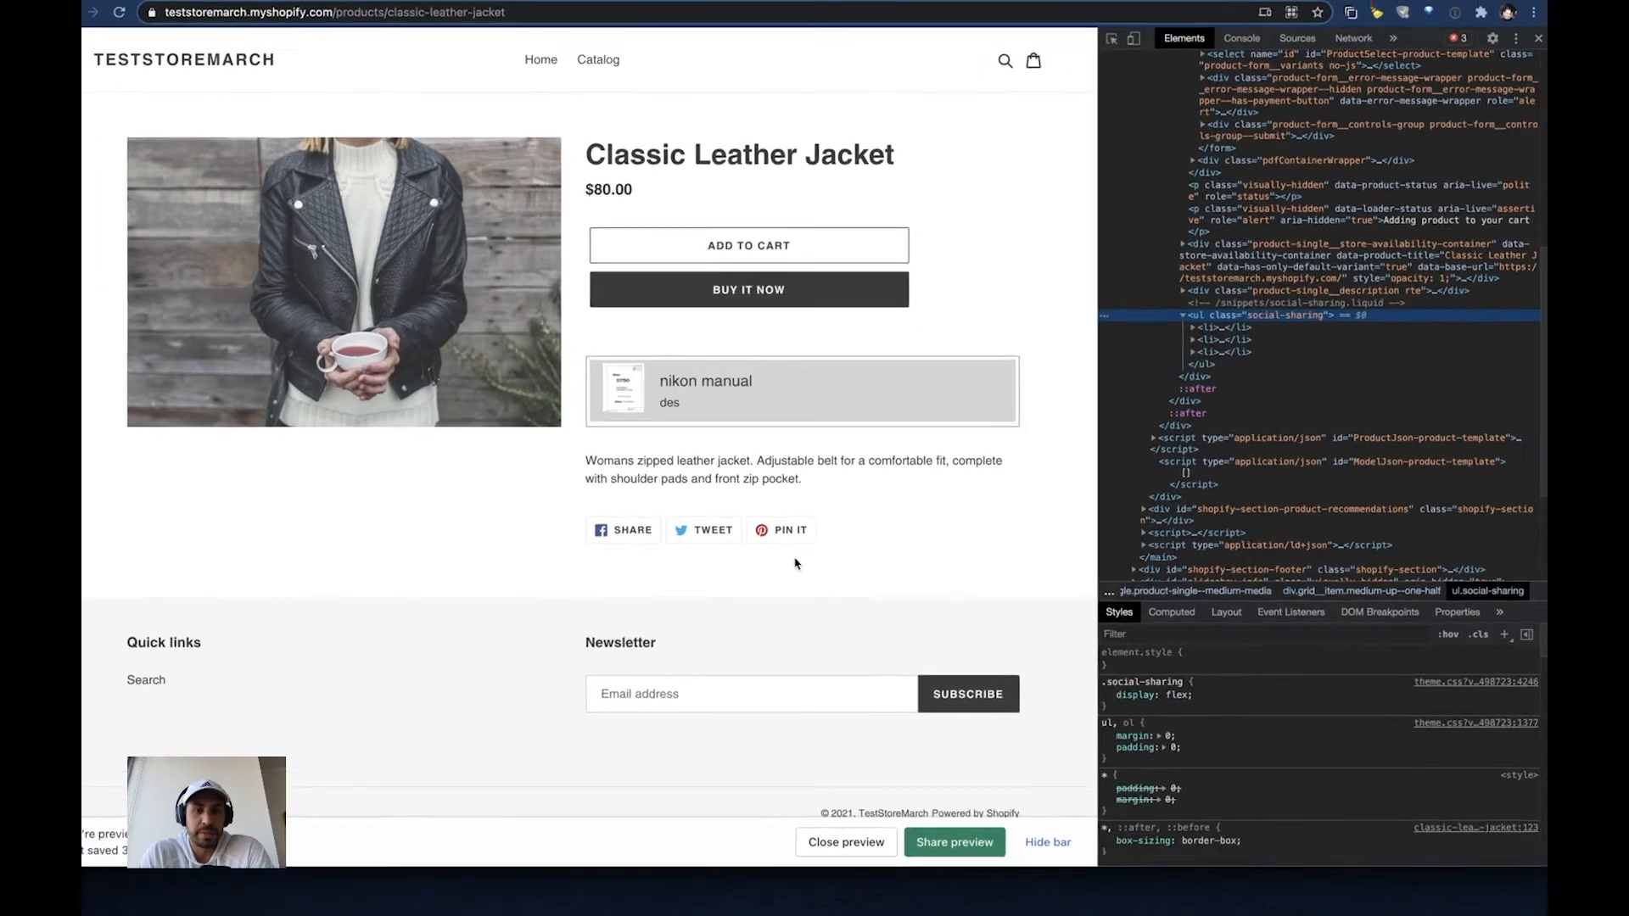
left_click(164, 49)
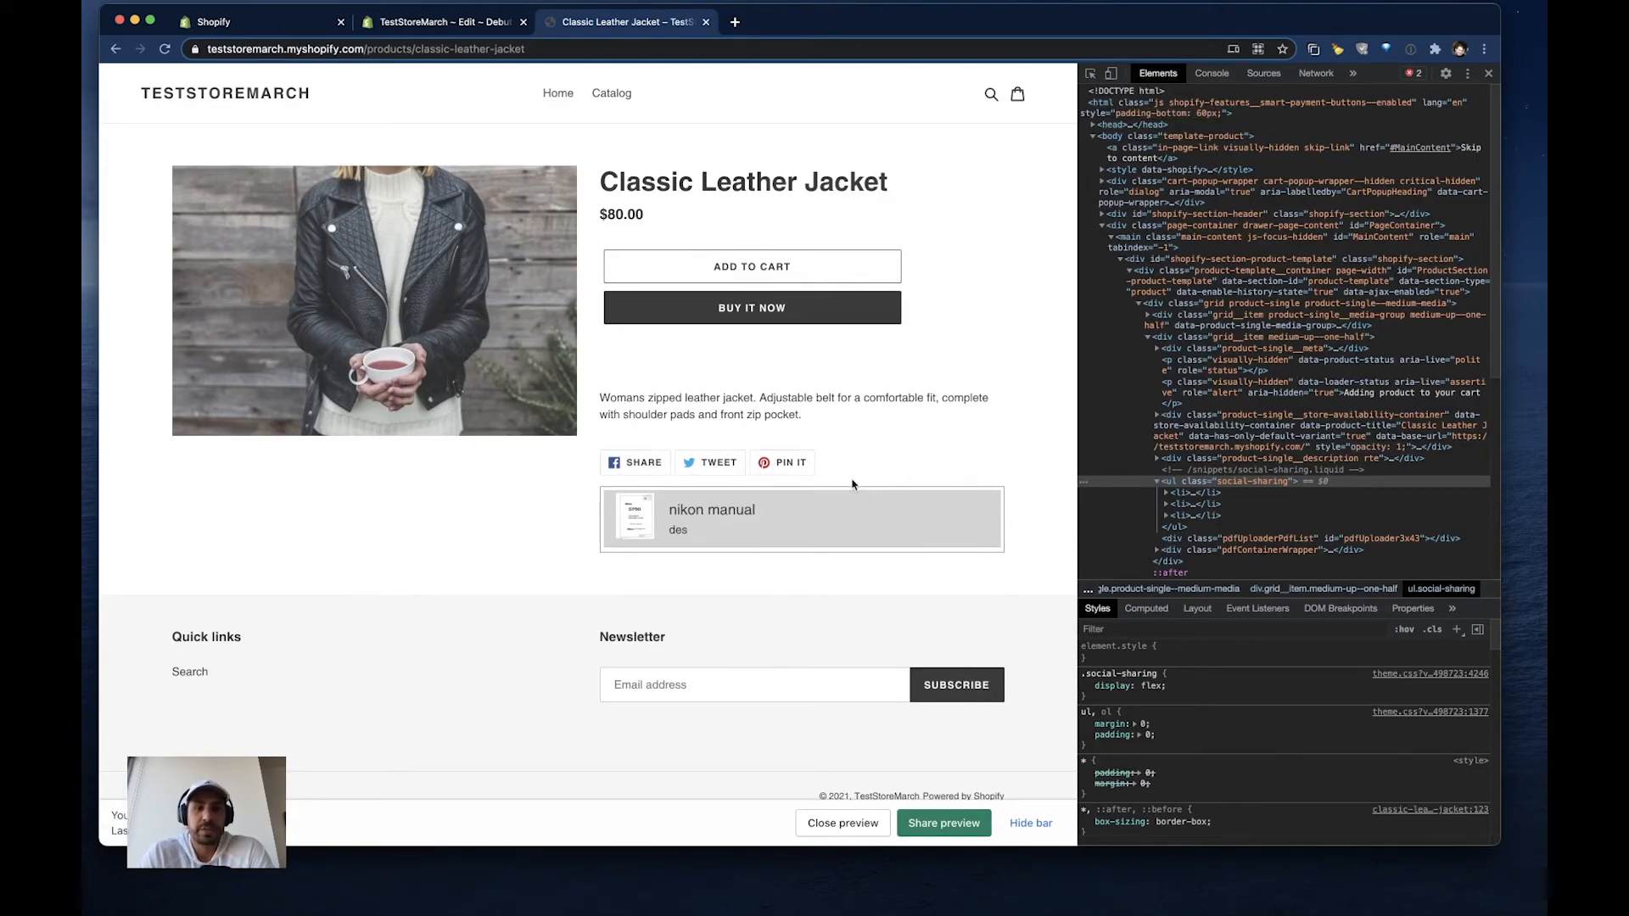
left_click(255, 21)
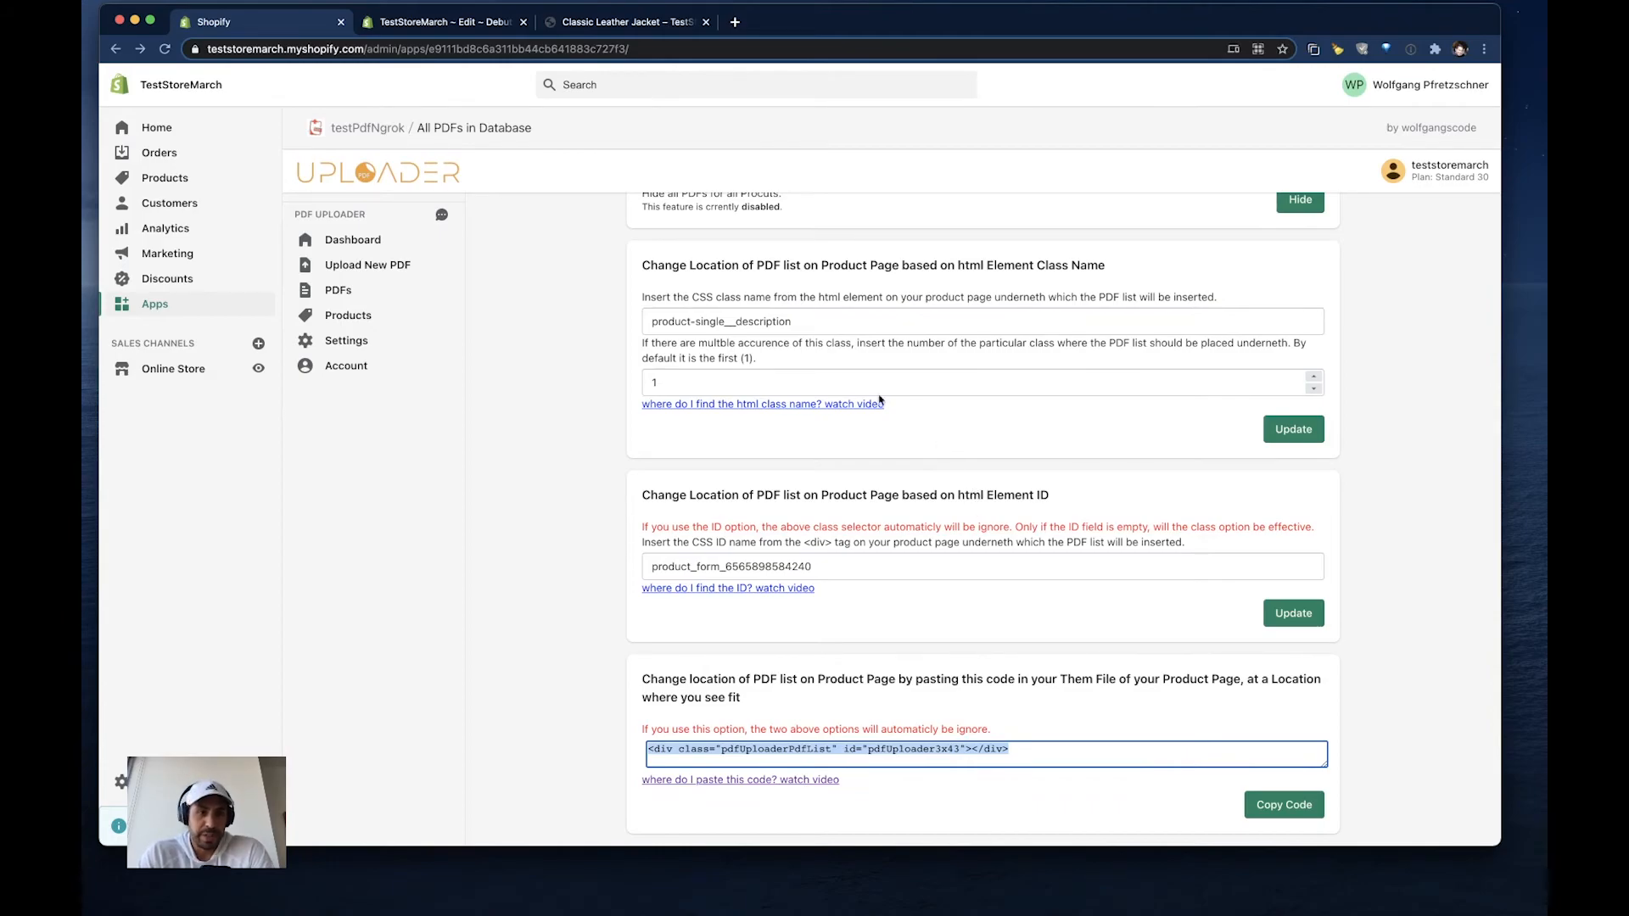
scroll(776, 484, "up", 2)
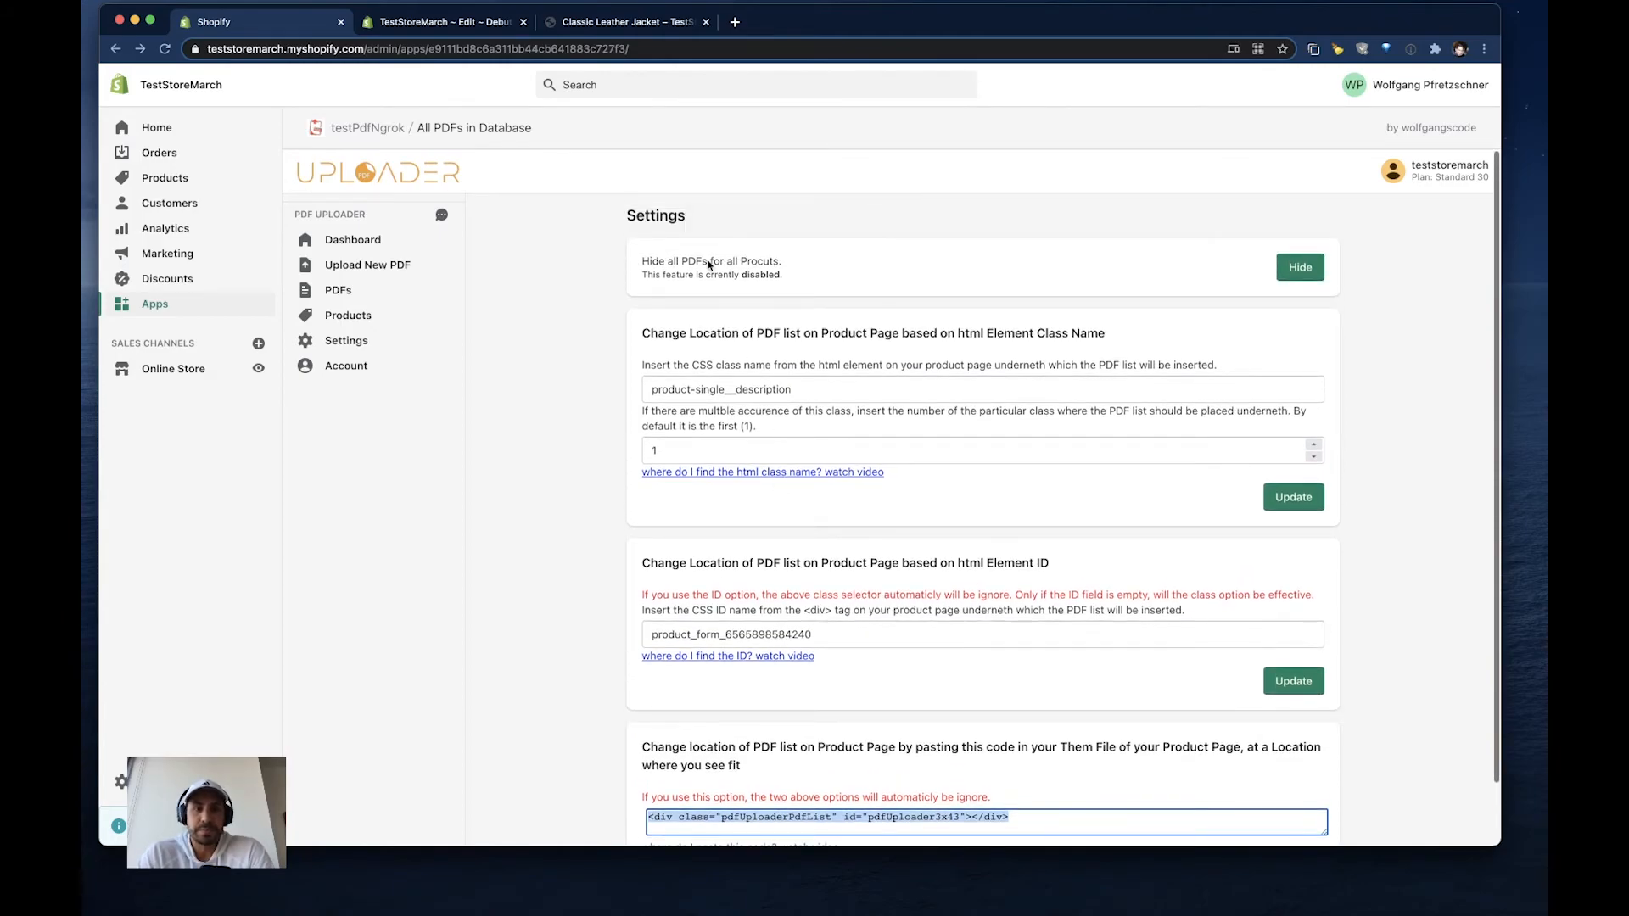
left_click(594, 22)
left_click(414, 22)
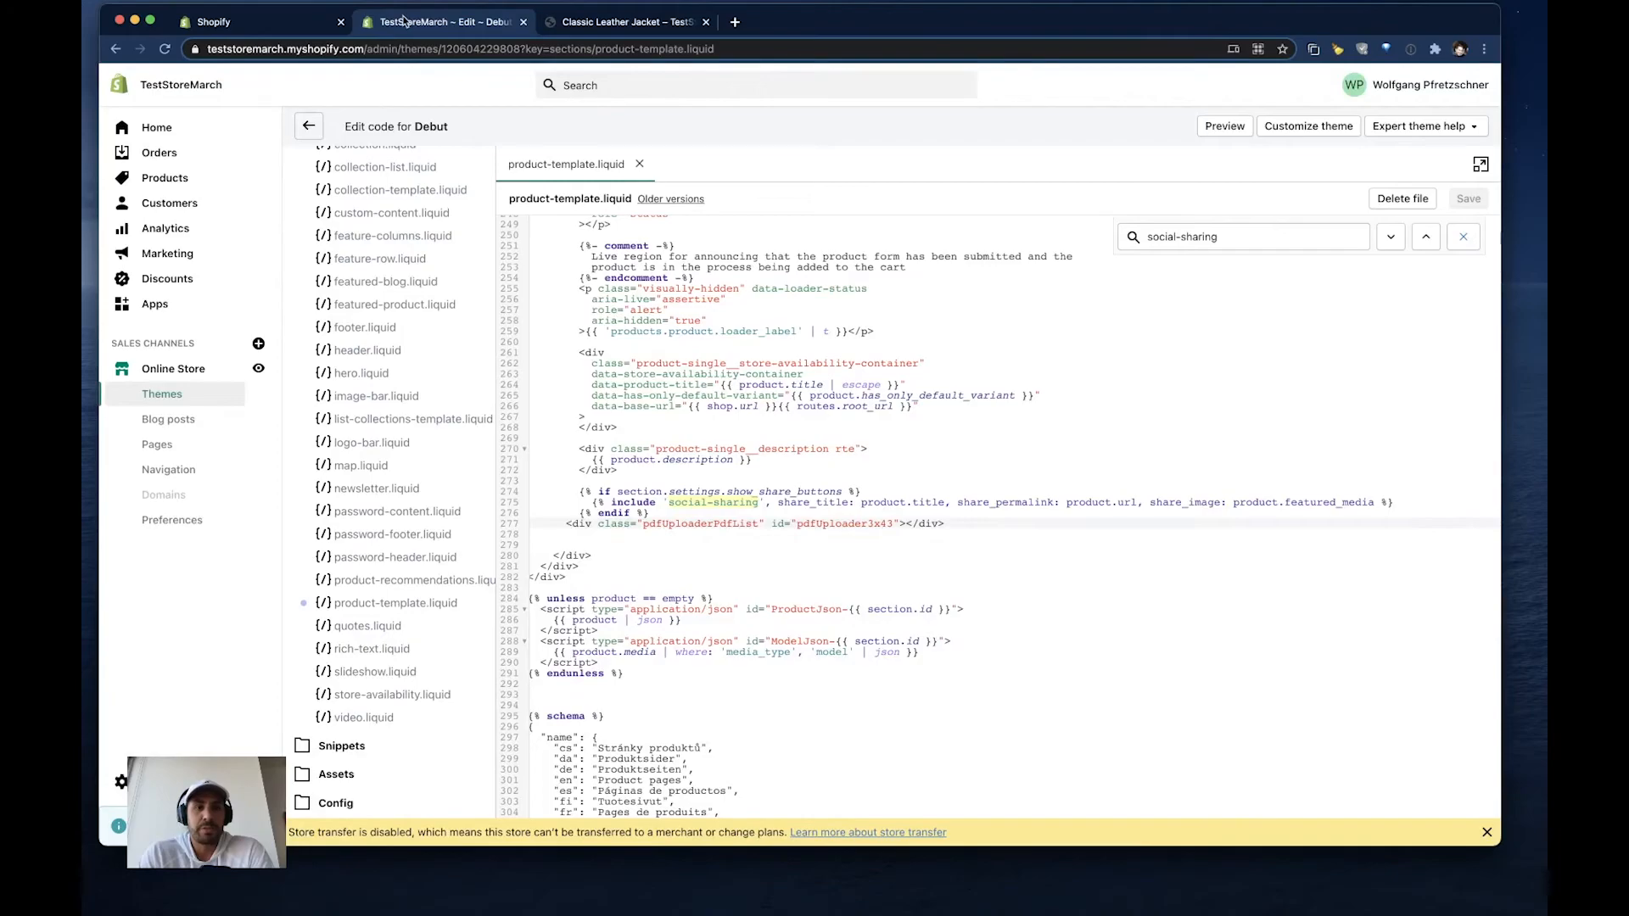
- View the app's list of uploaded PDFs and go back to the storefront product page
left_click(254, 21)
left_click(348, 296)
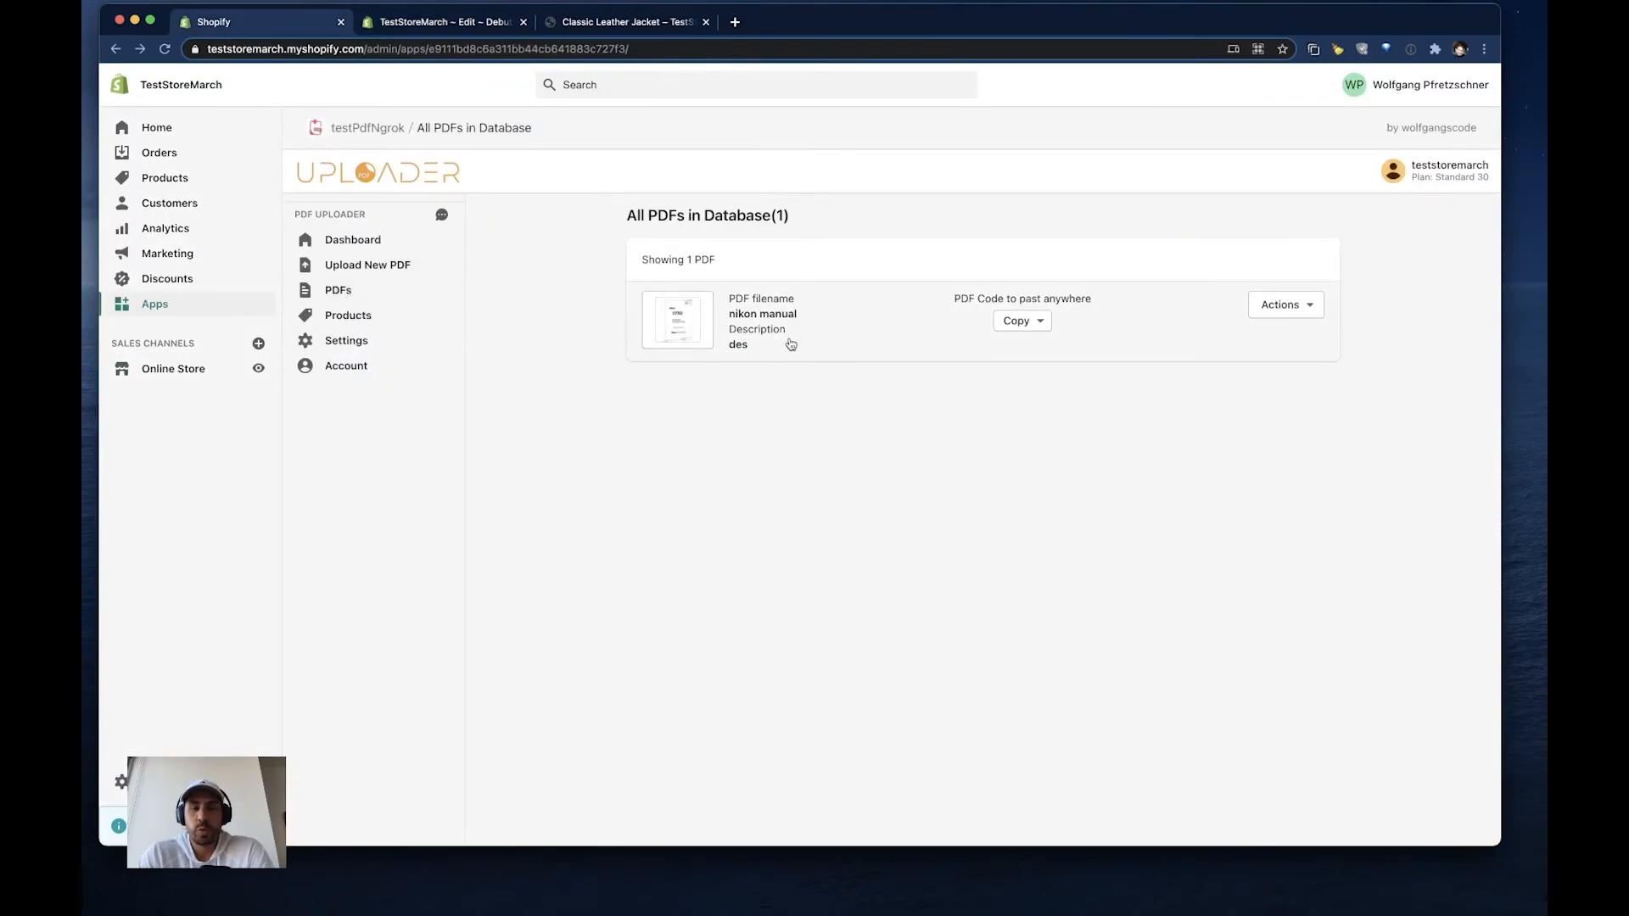
left_click(624, 23)
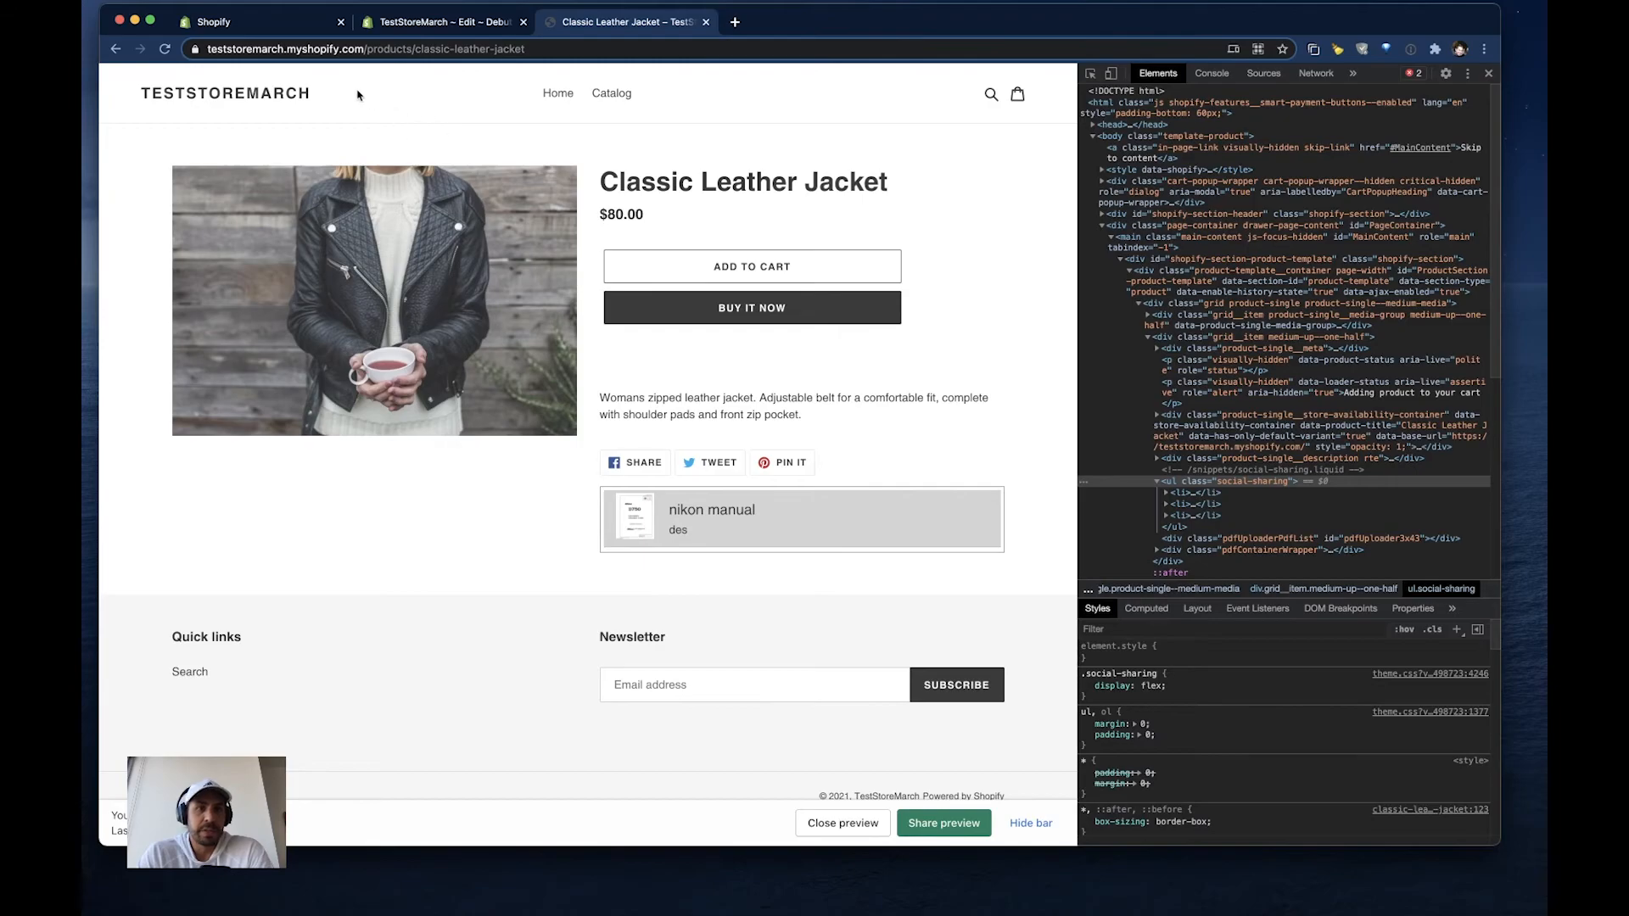
- In the PDF Uploader app, start a new single-file upload and add A Sample PDF.pdf from the testPDFs folder
left_click(271, 21)
left_click(373, 267)
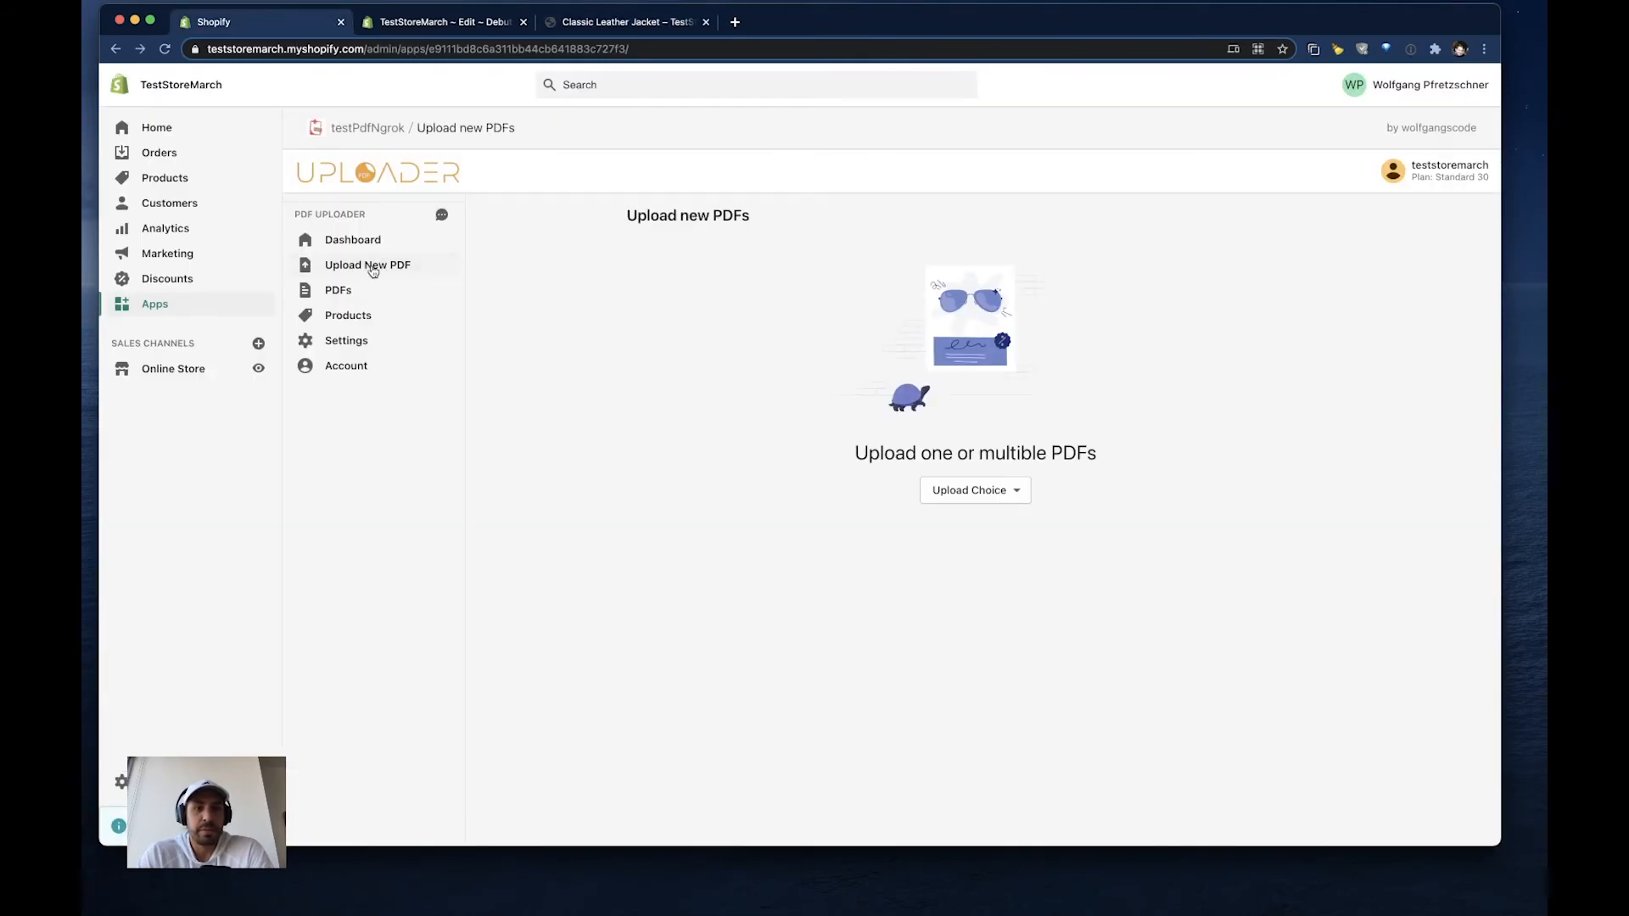
left_click(971, 494)
left_click(954, 528)
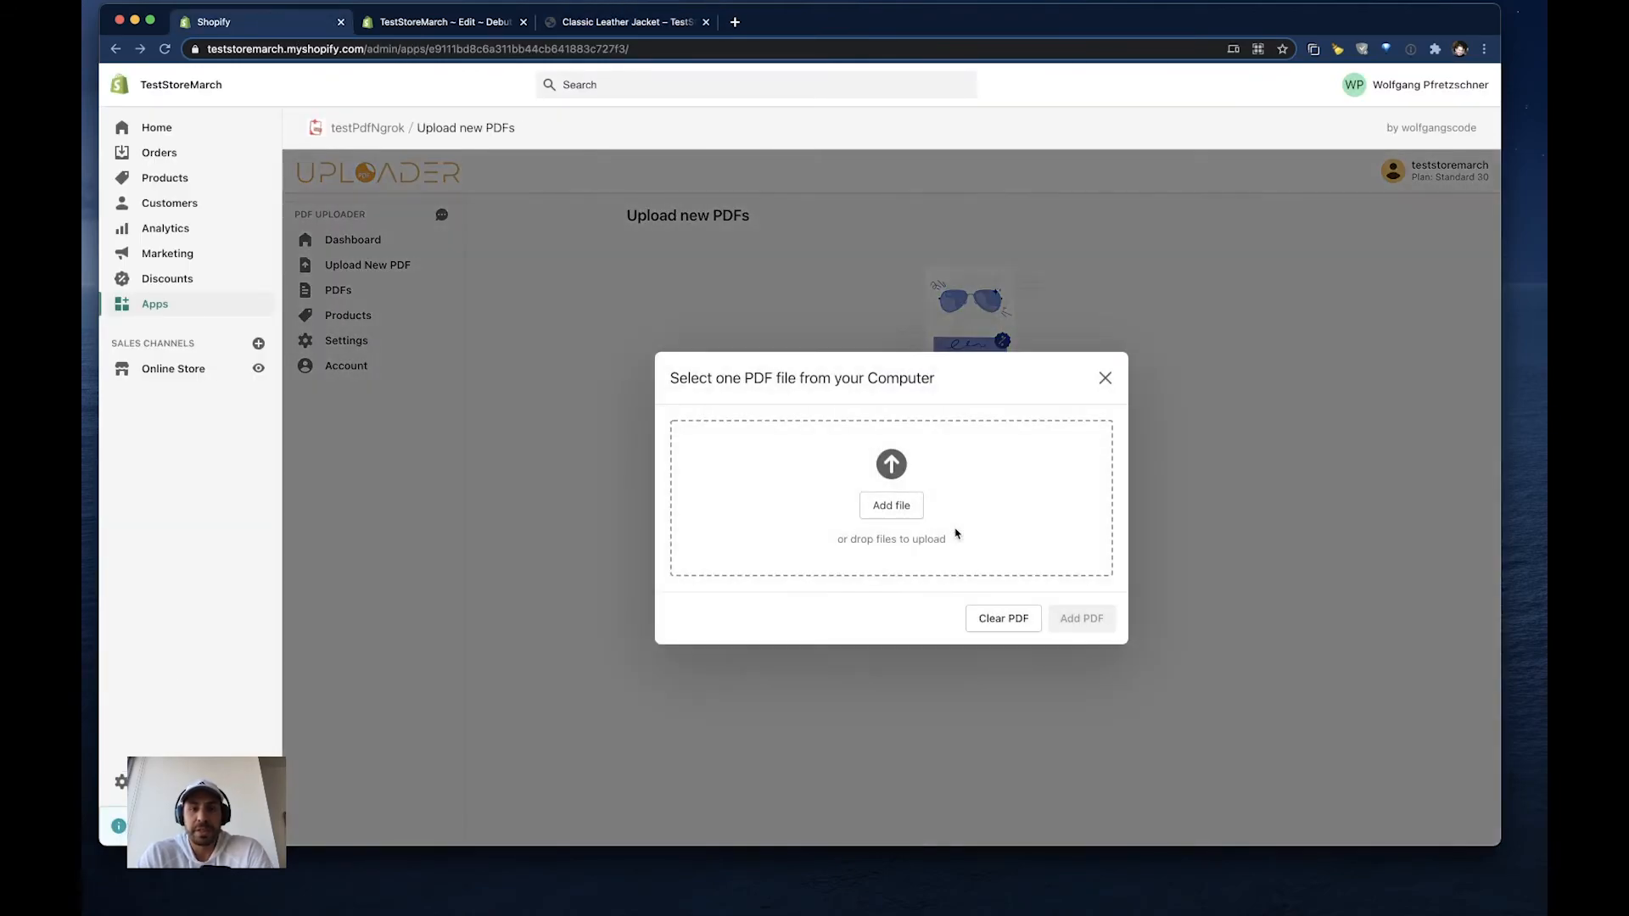
left_click(899, 470)
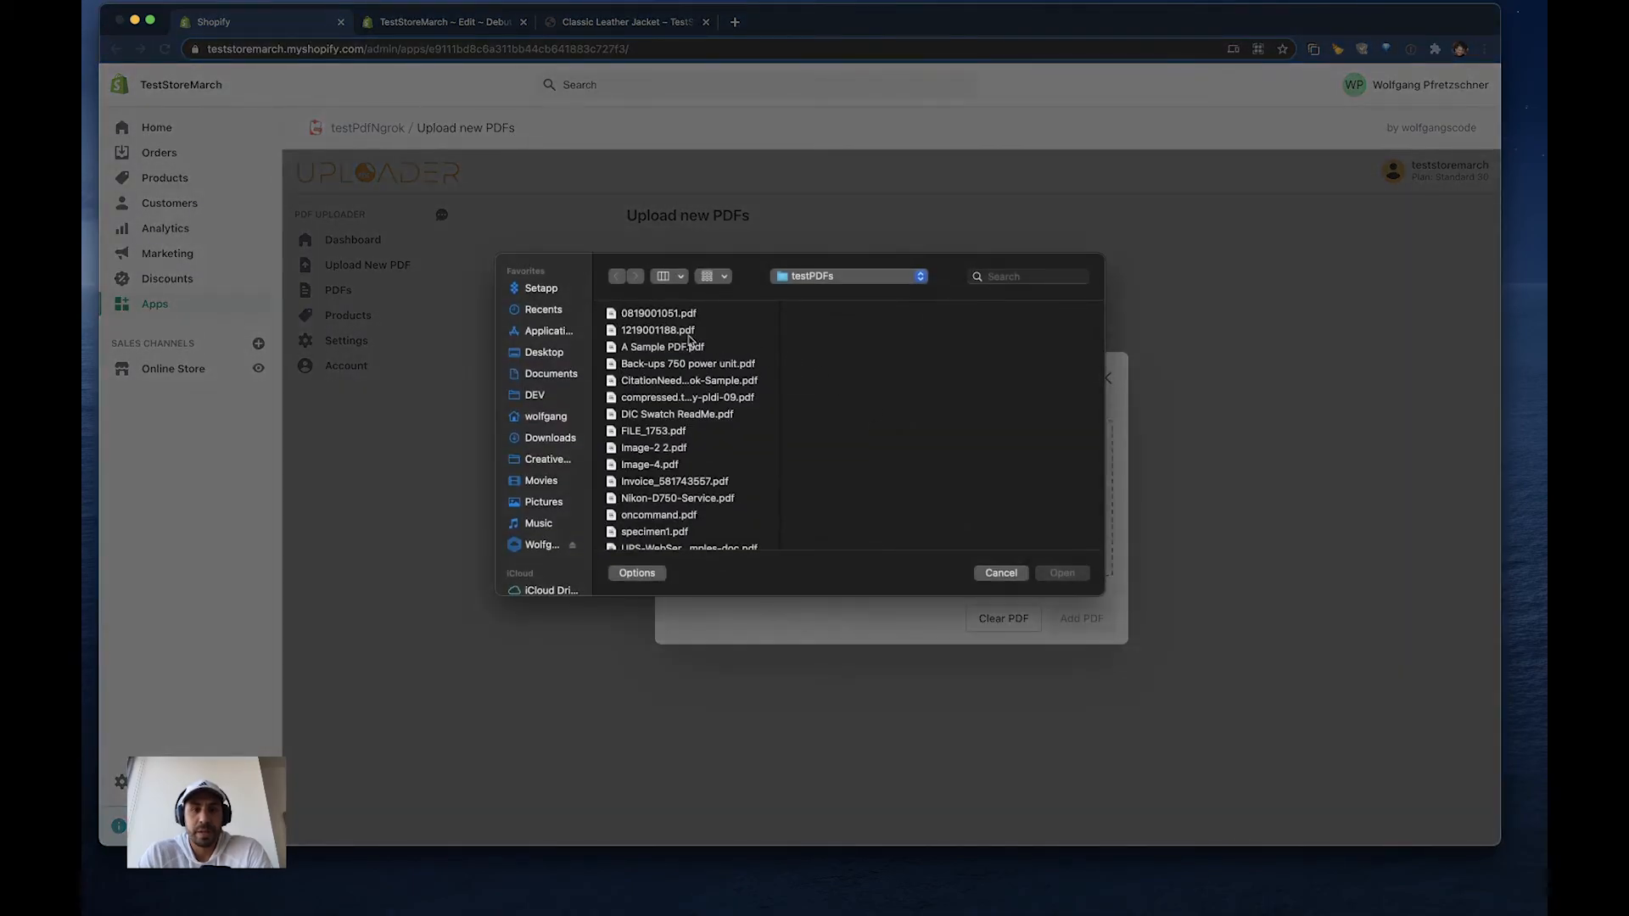
left_click(664, 348)
left_click(1058, 575)
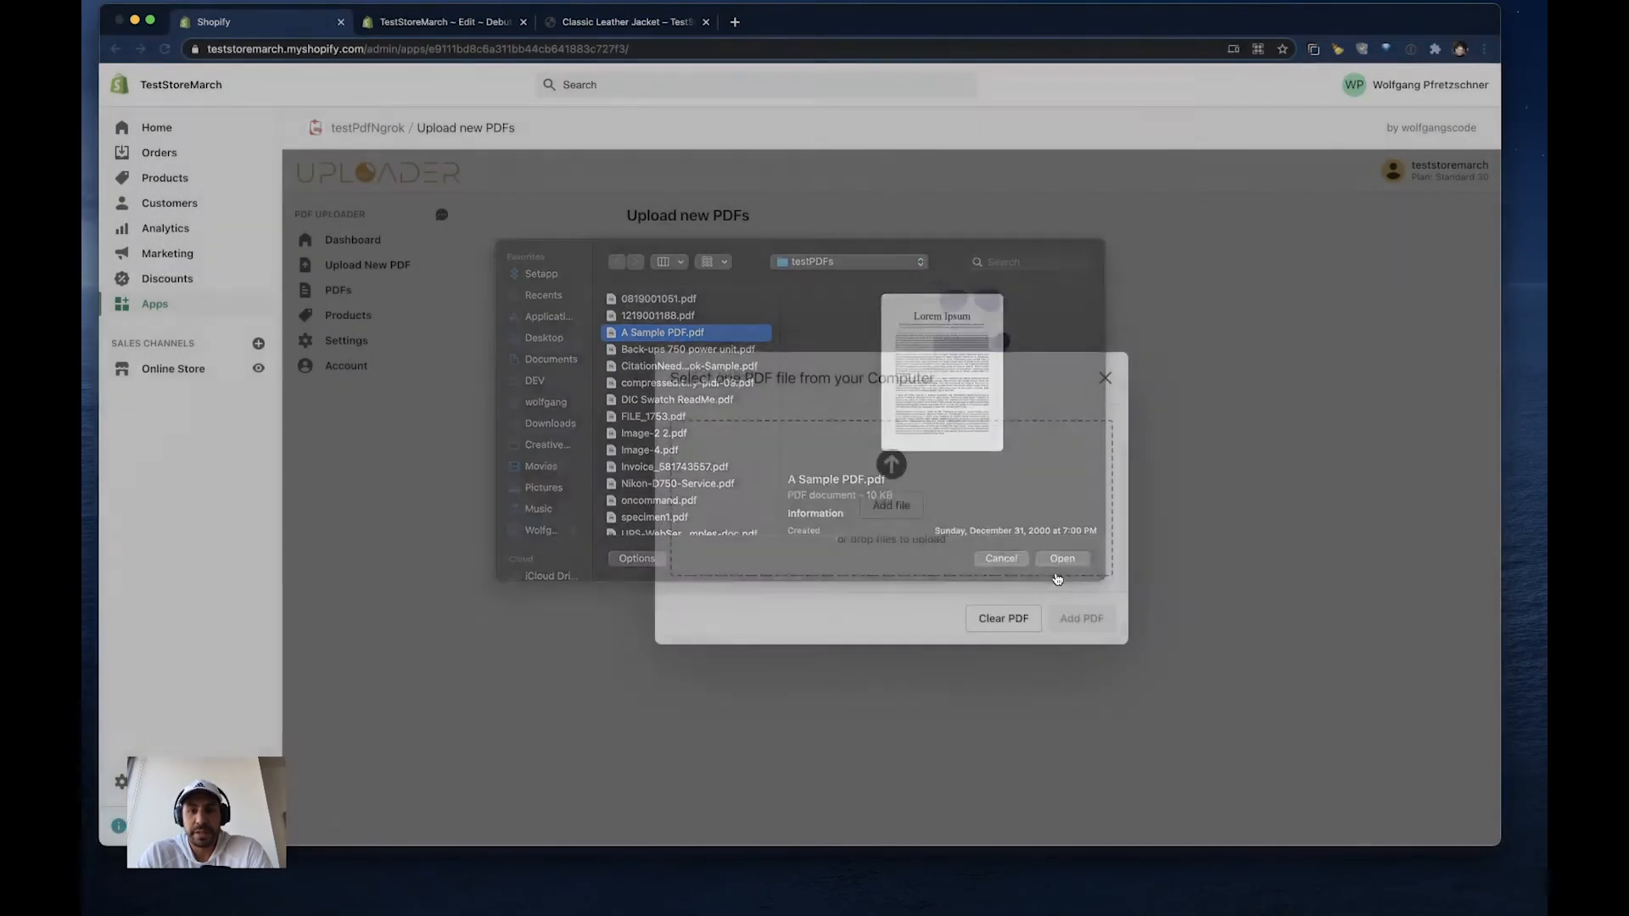
left_click(1074, 796)
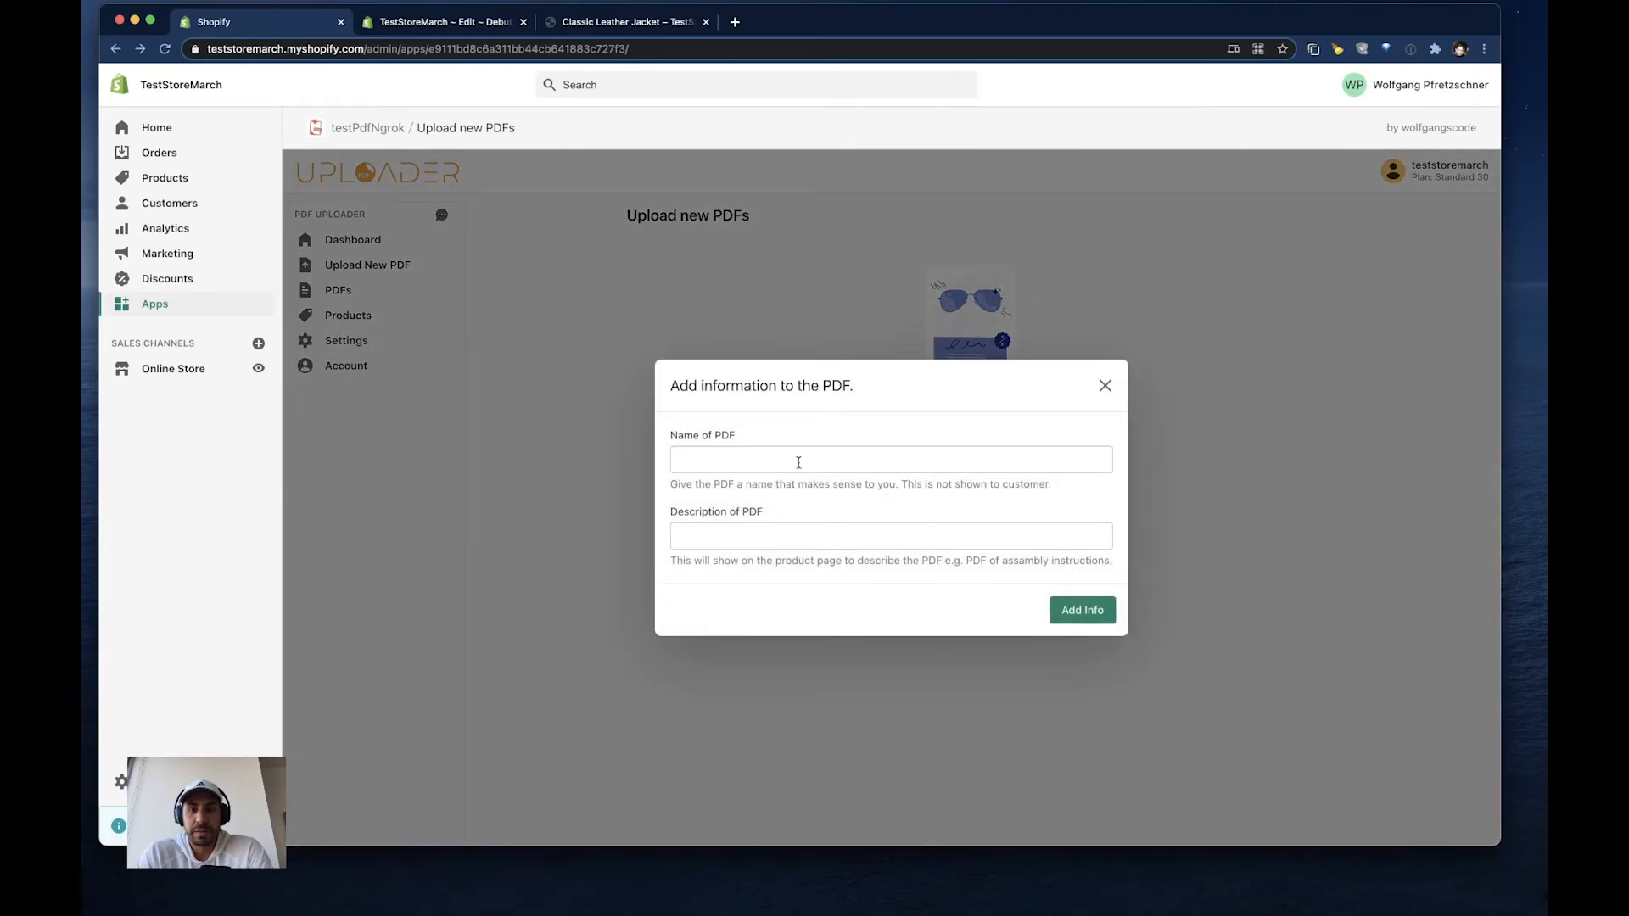
- Name the new PDF sample, enter sample as its description, submit the information and close the upload dialog
left_click(798, 460)
type("sample")
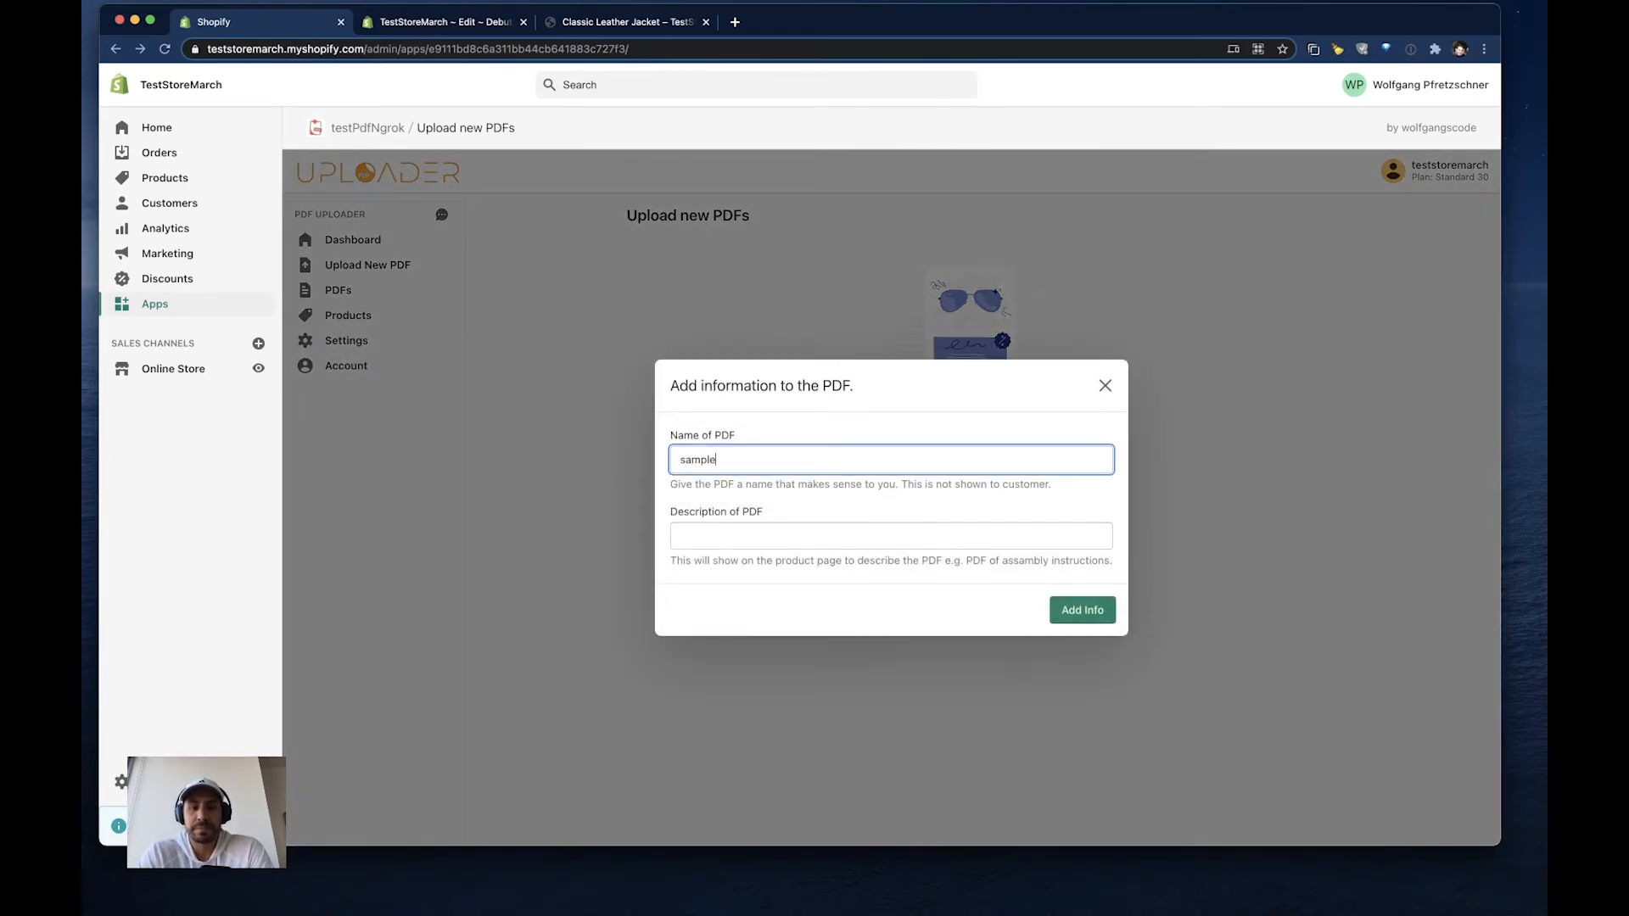
key("Tab")
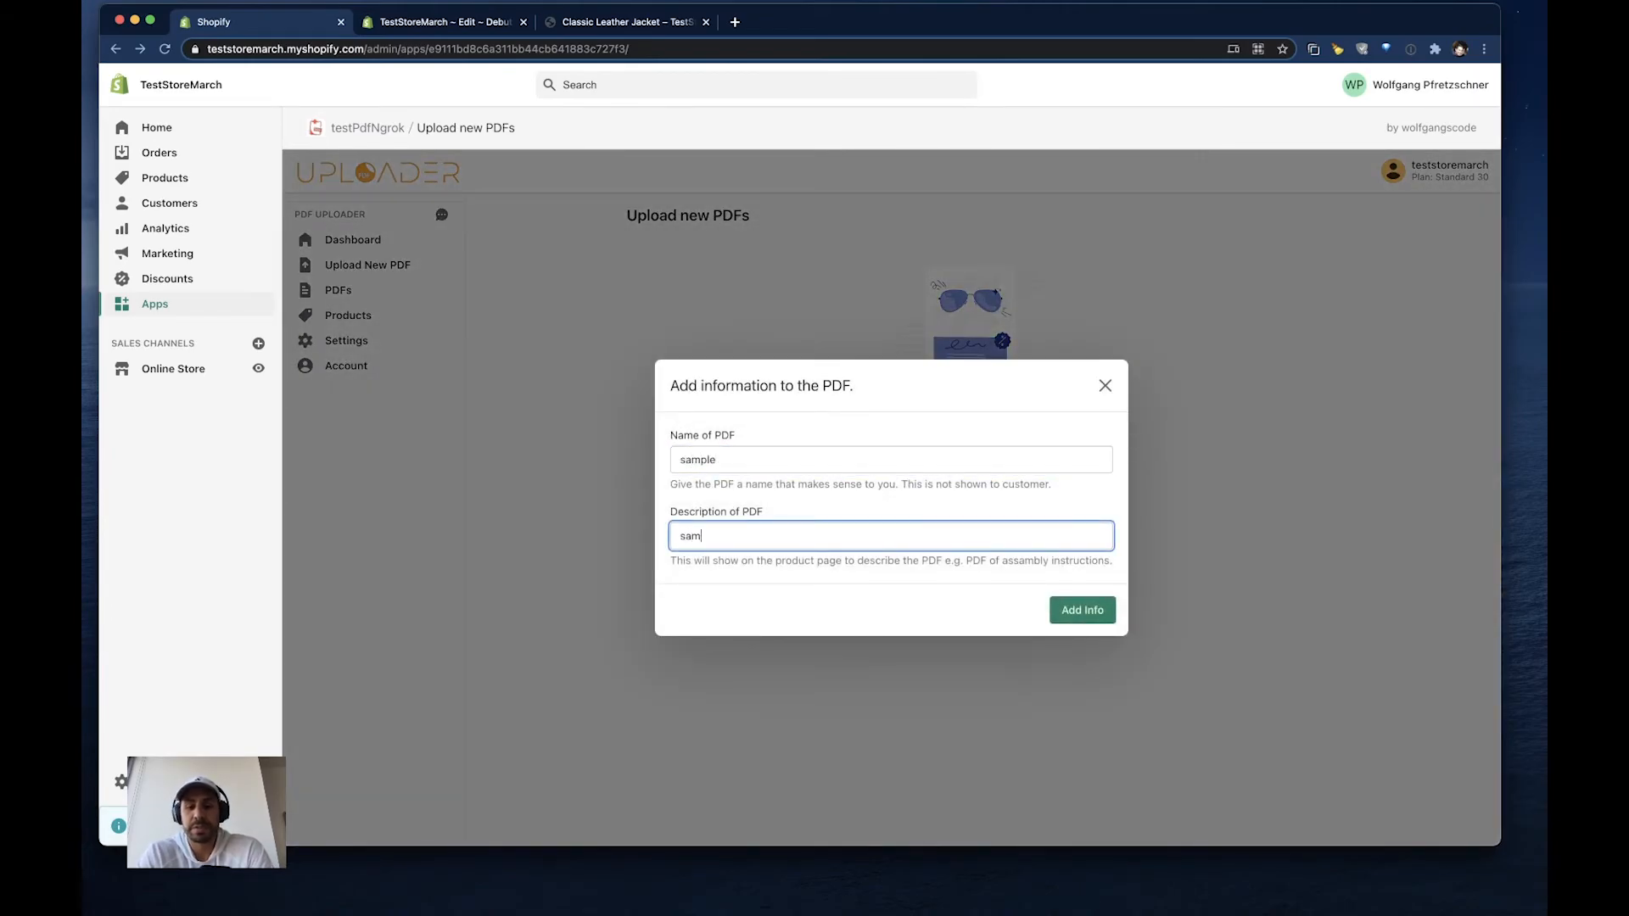
left_click(1090, 615)
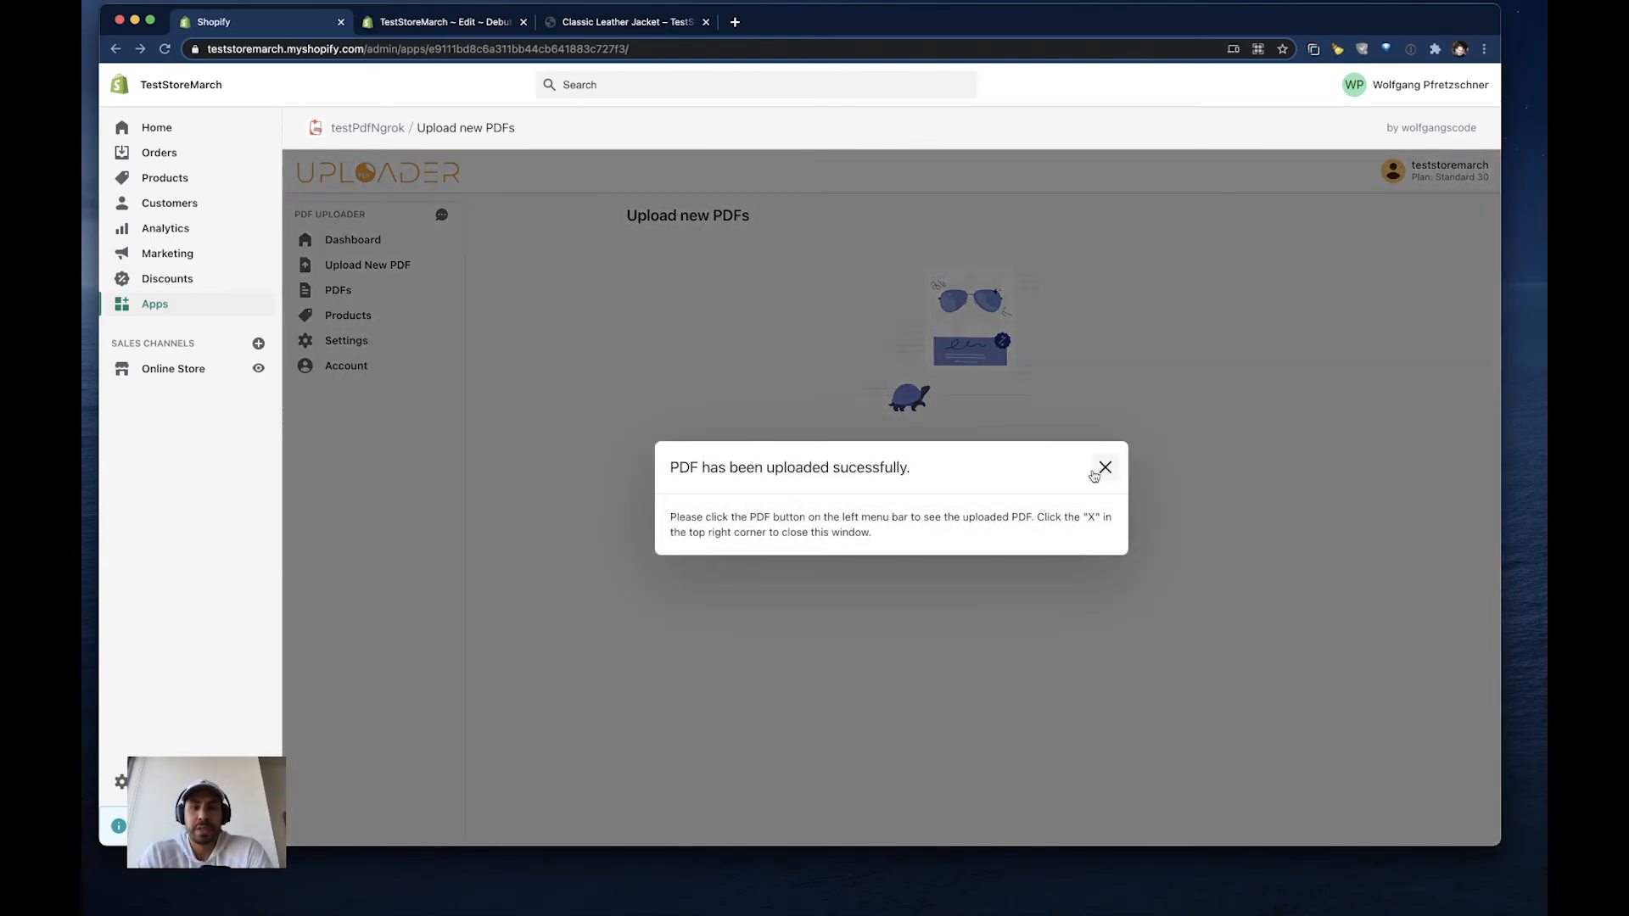
left_click(1103, 468)
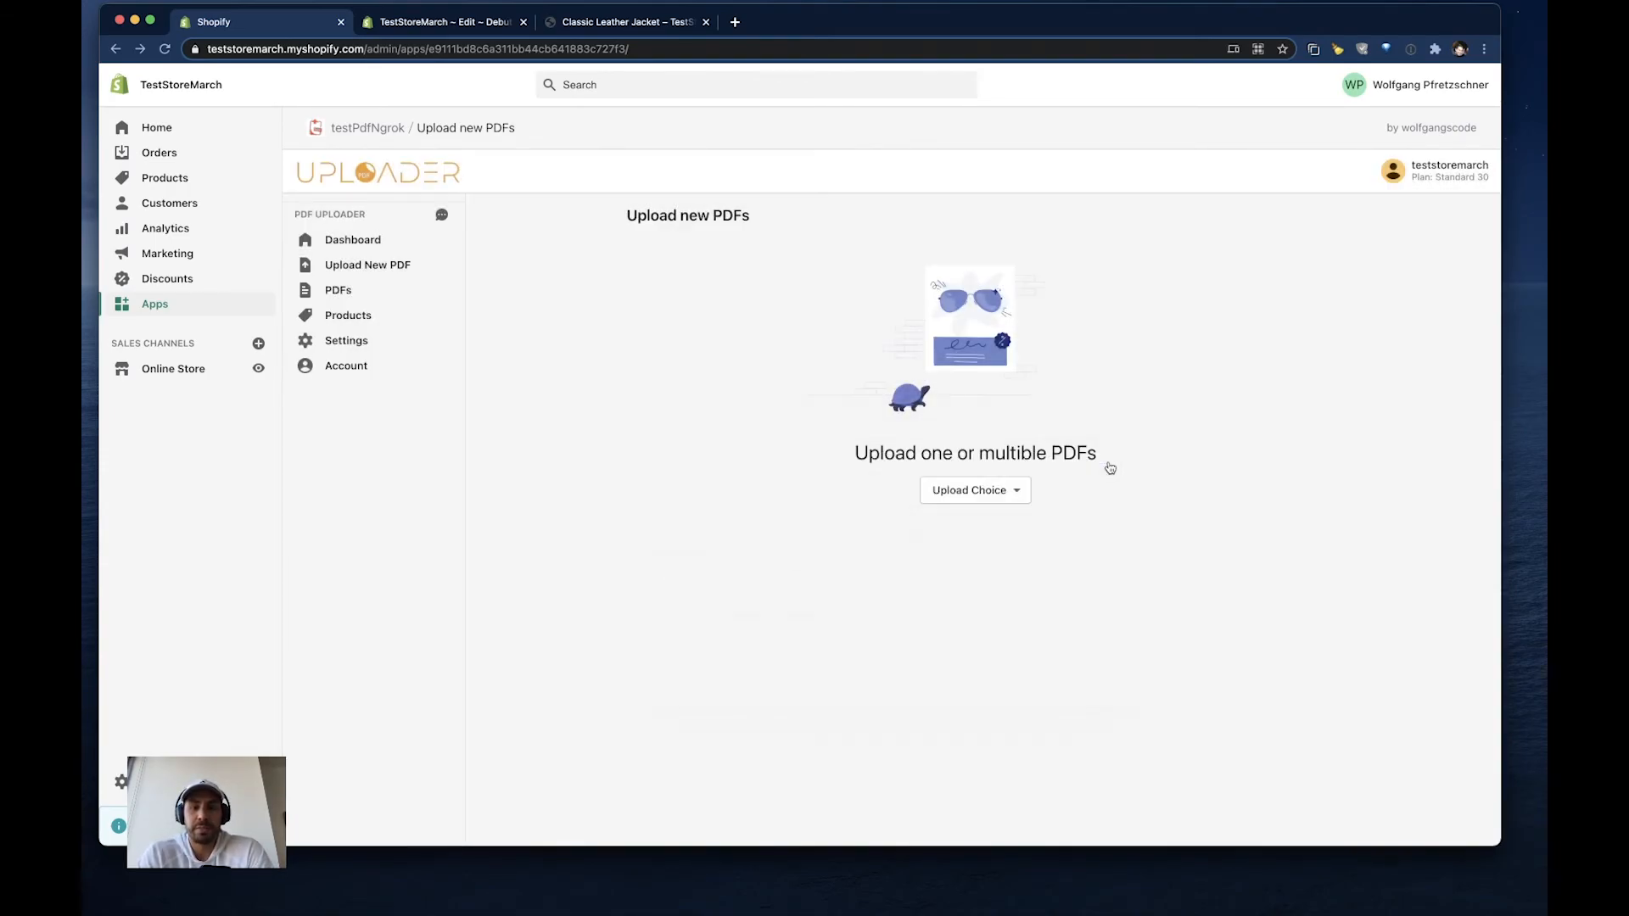
- Attach the sample PDF to the Small and Medium variants of the Classic Varsity Top
left_click(354, 298)
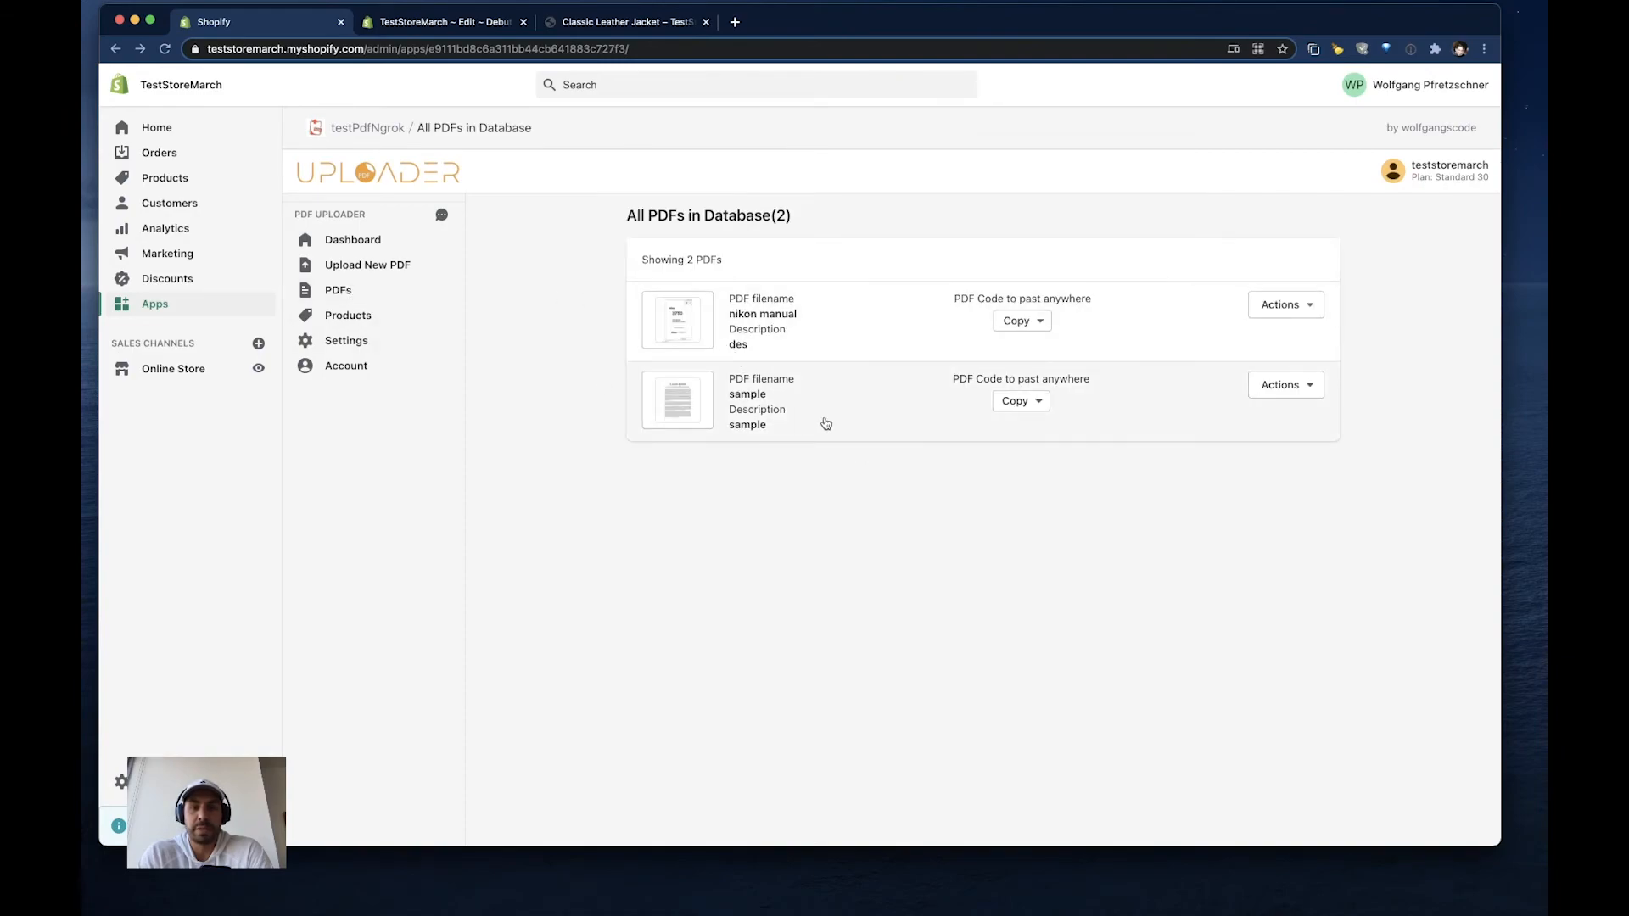
left_click(1281, 388)
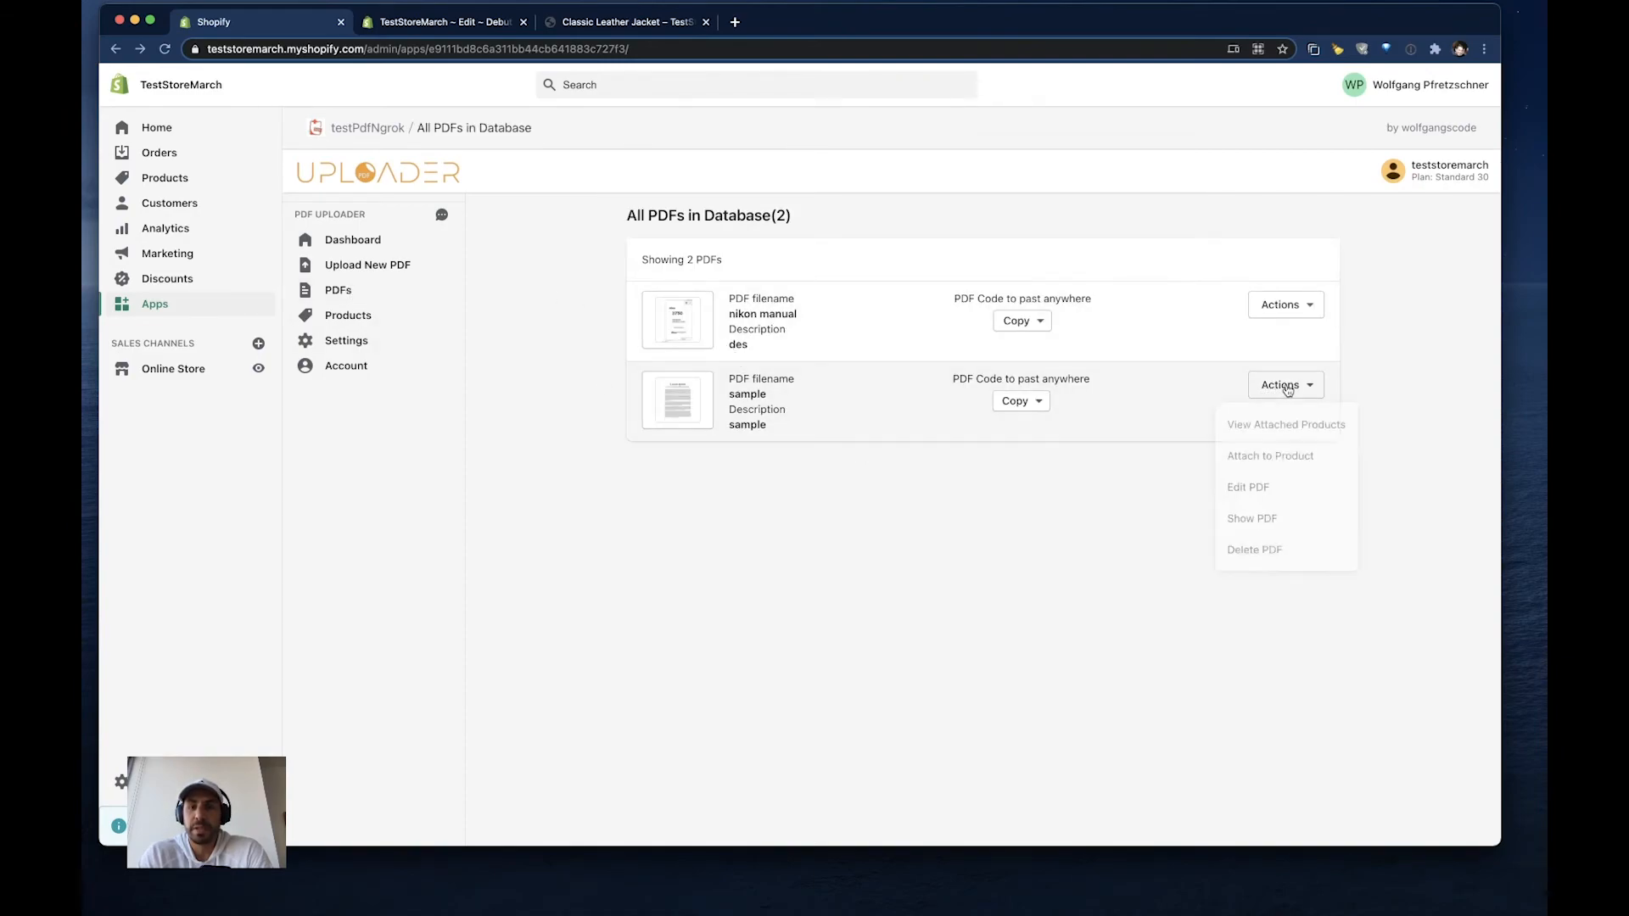
left_click(1270, 458)
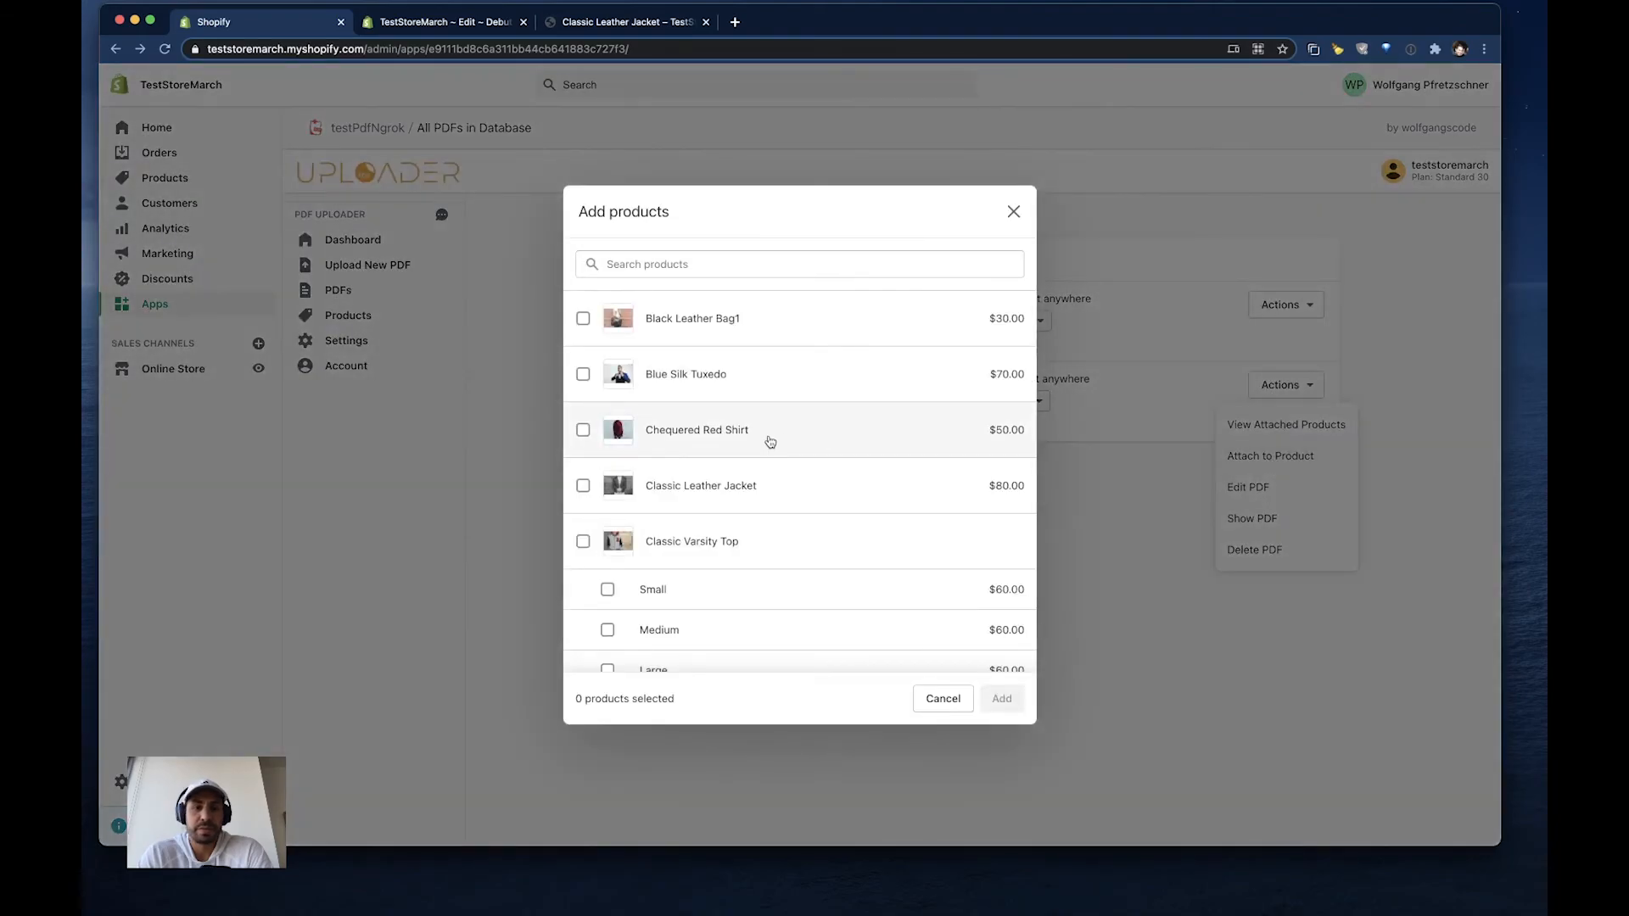
scroll(623, 586, "down", 1)
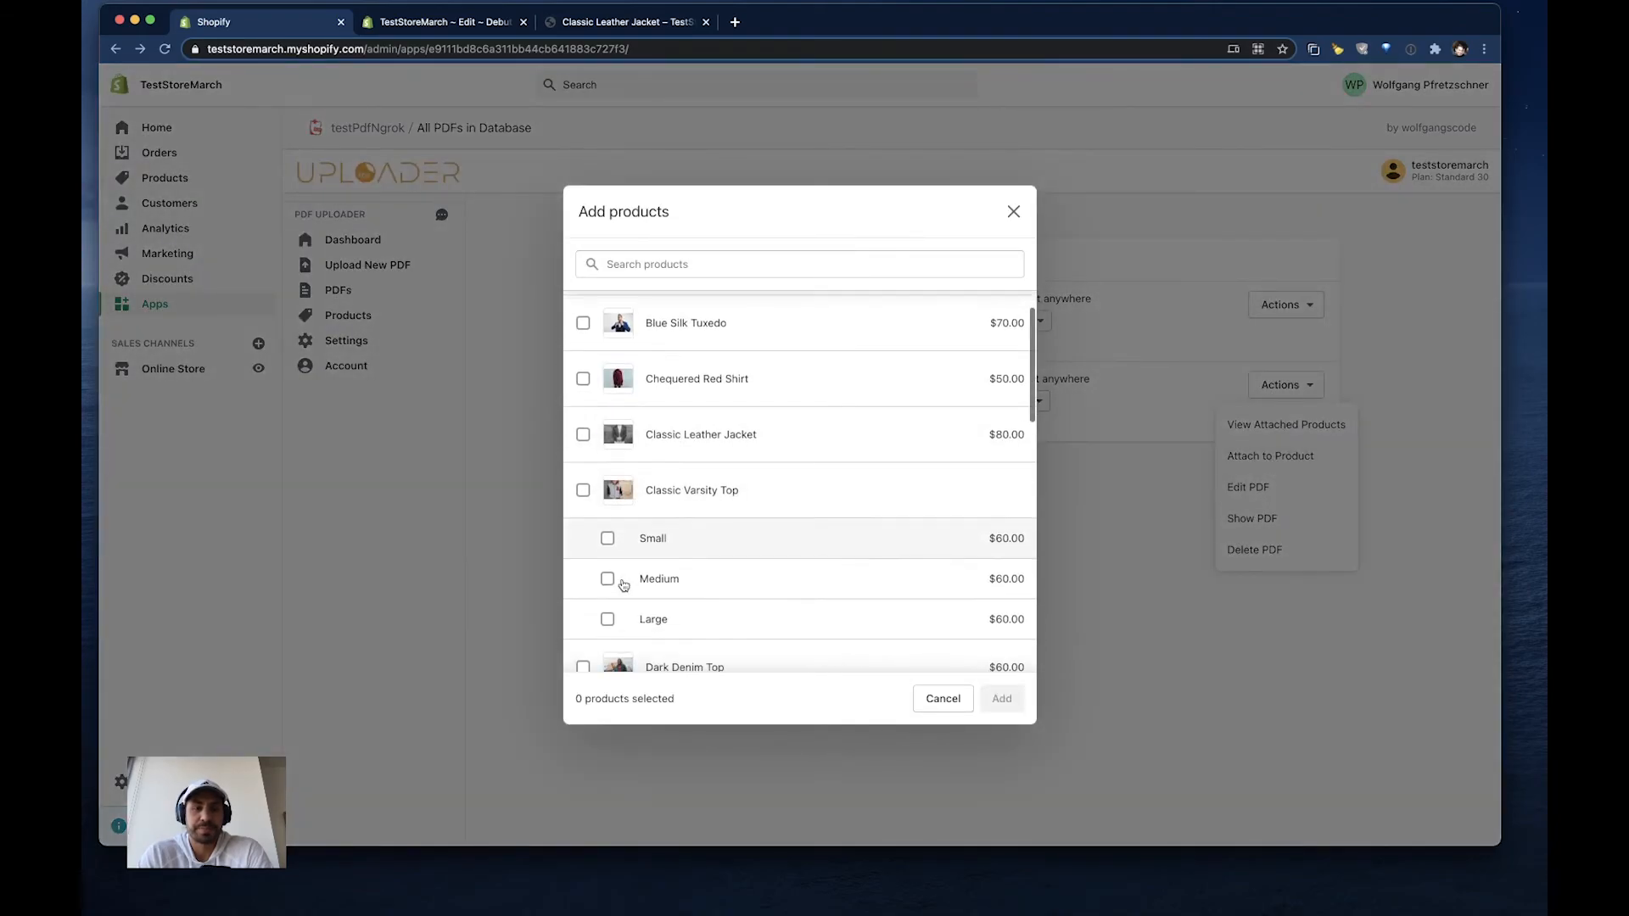
left_click(608, 538)
left_click(607, 581)
left_click(1001, 699)
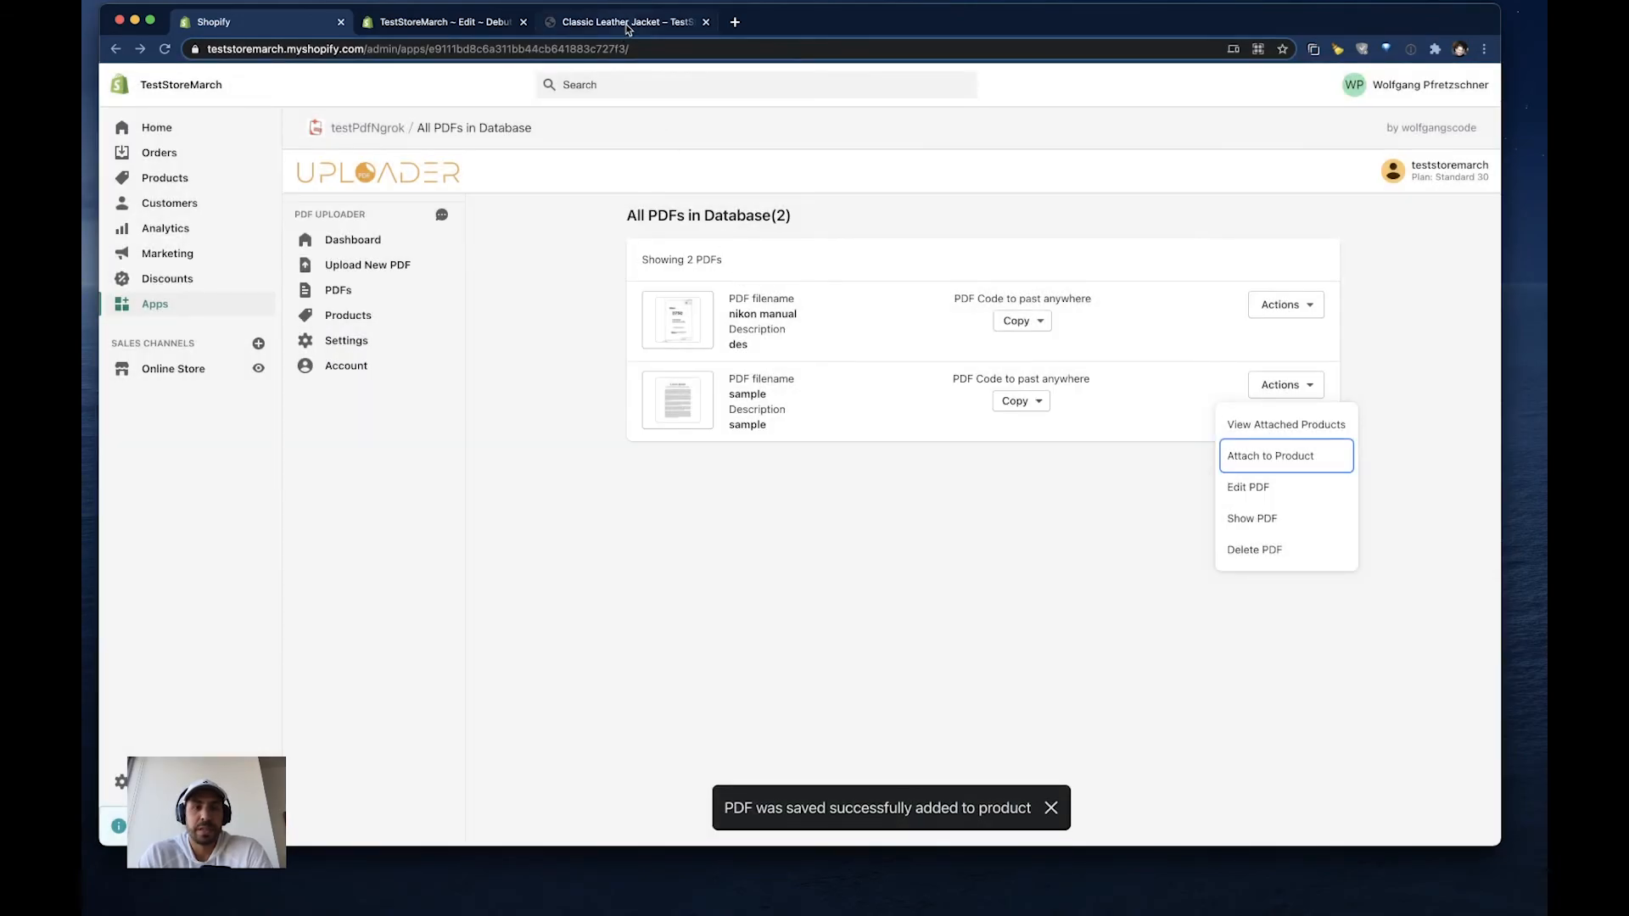
- Reload the Classic Leather Jacket storefront page with an emptied cache several times and check its PDF list
left_click(624, 23)
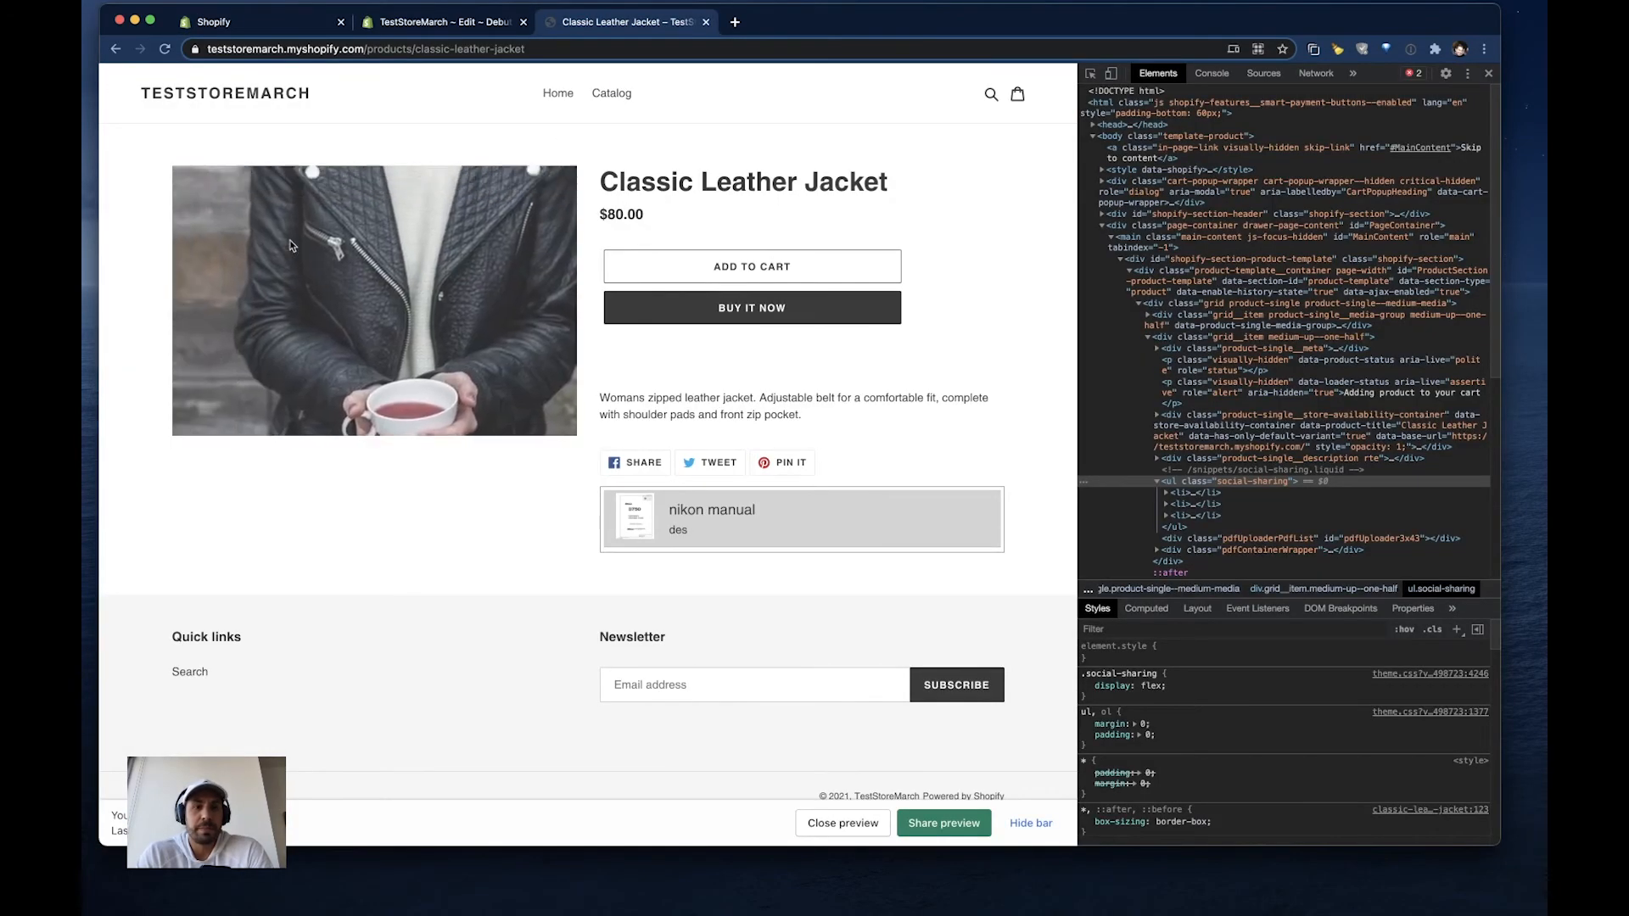
right_click(164, 49)
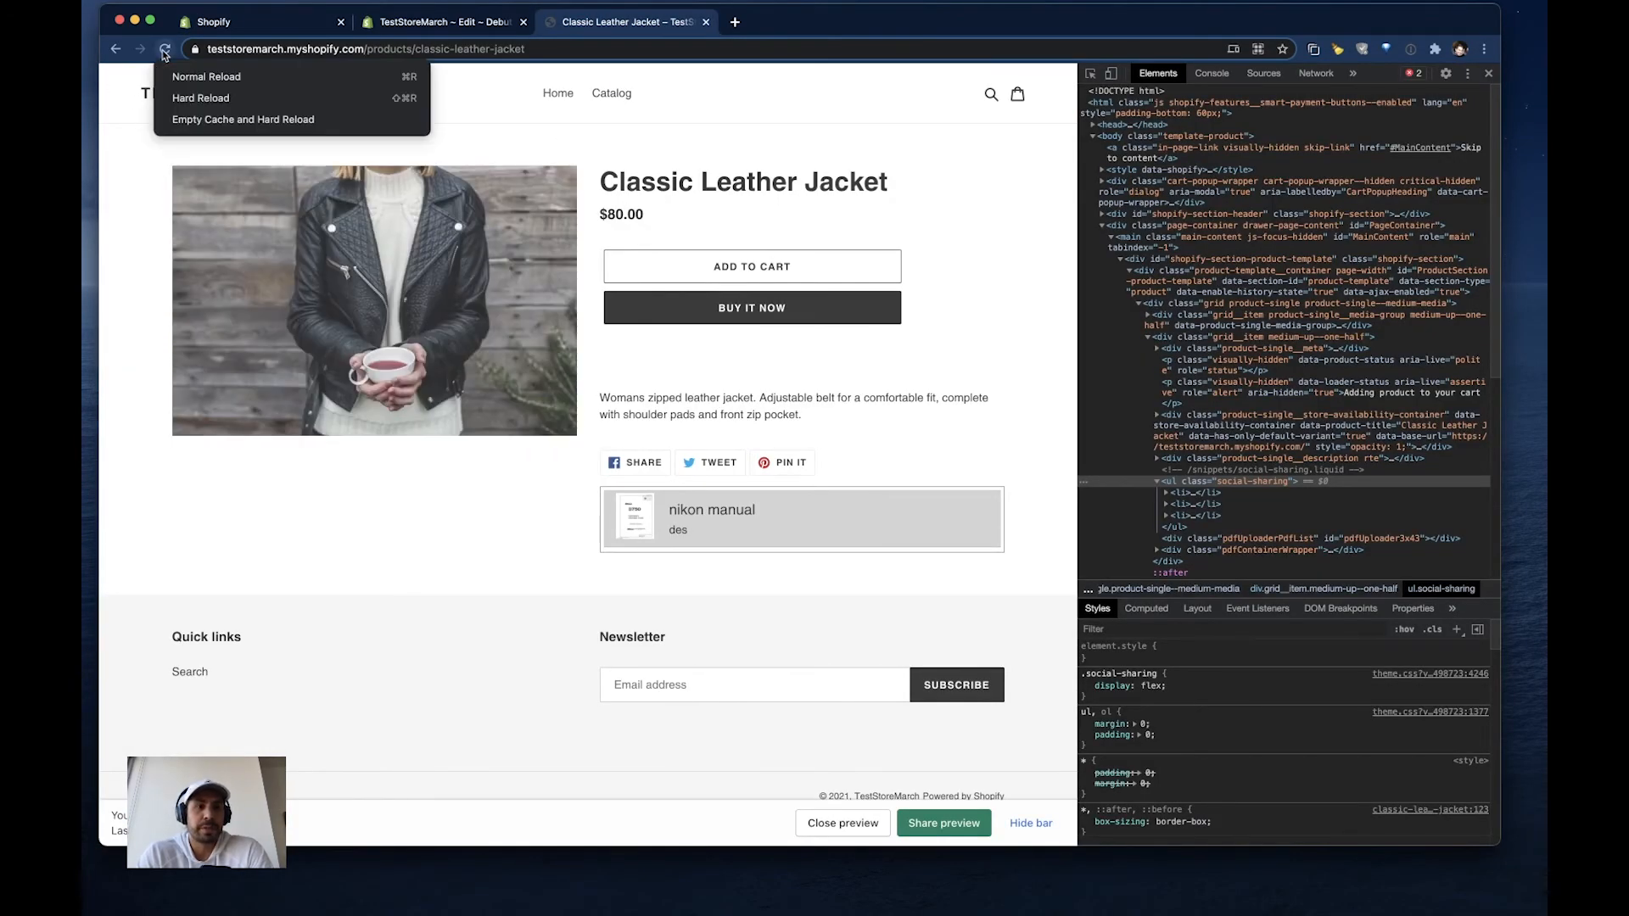
left_click(208, 124)
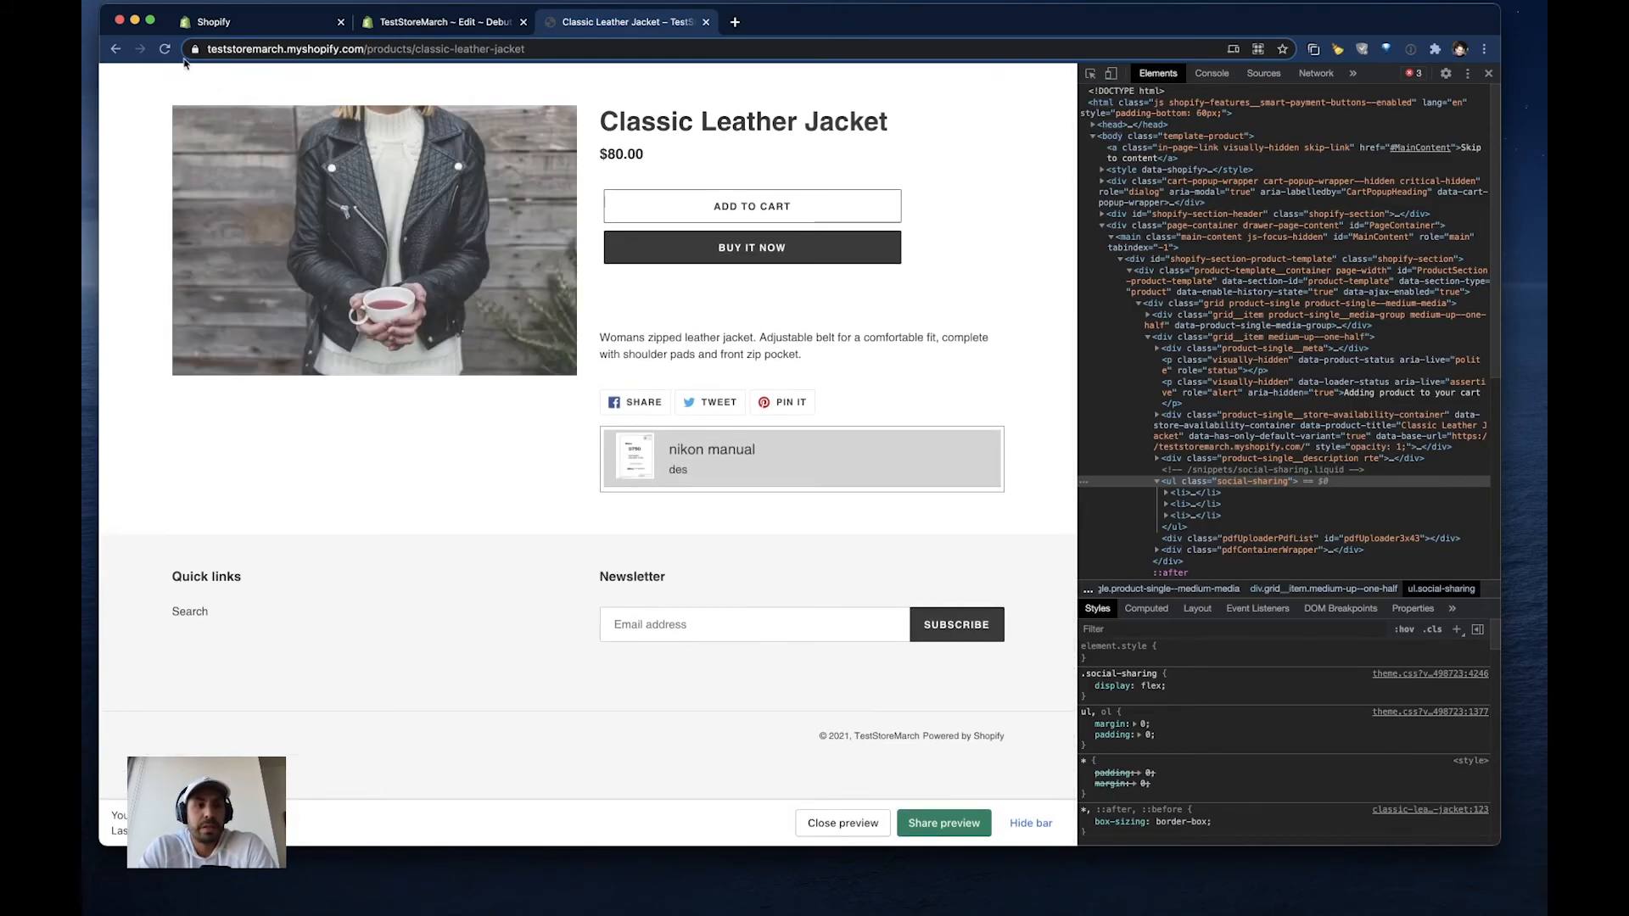
right_click(159, 51)
left_click(221, 119)
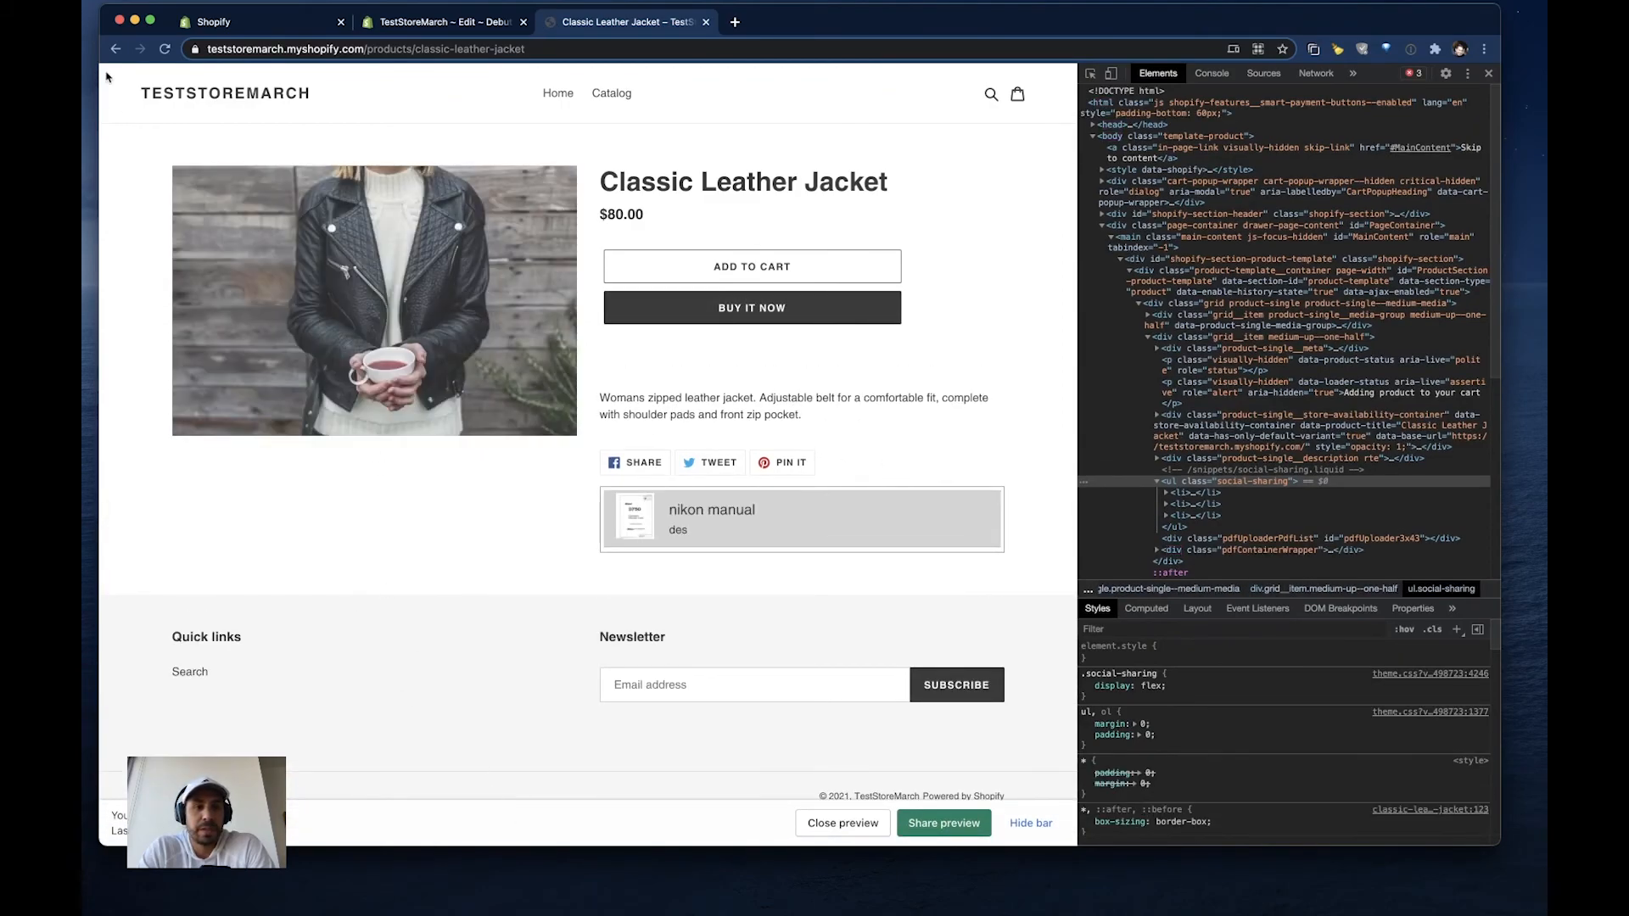
right_click(165, 49)
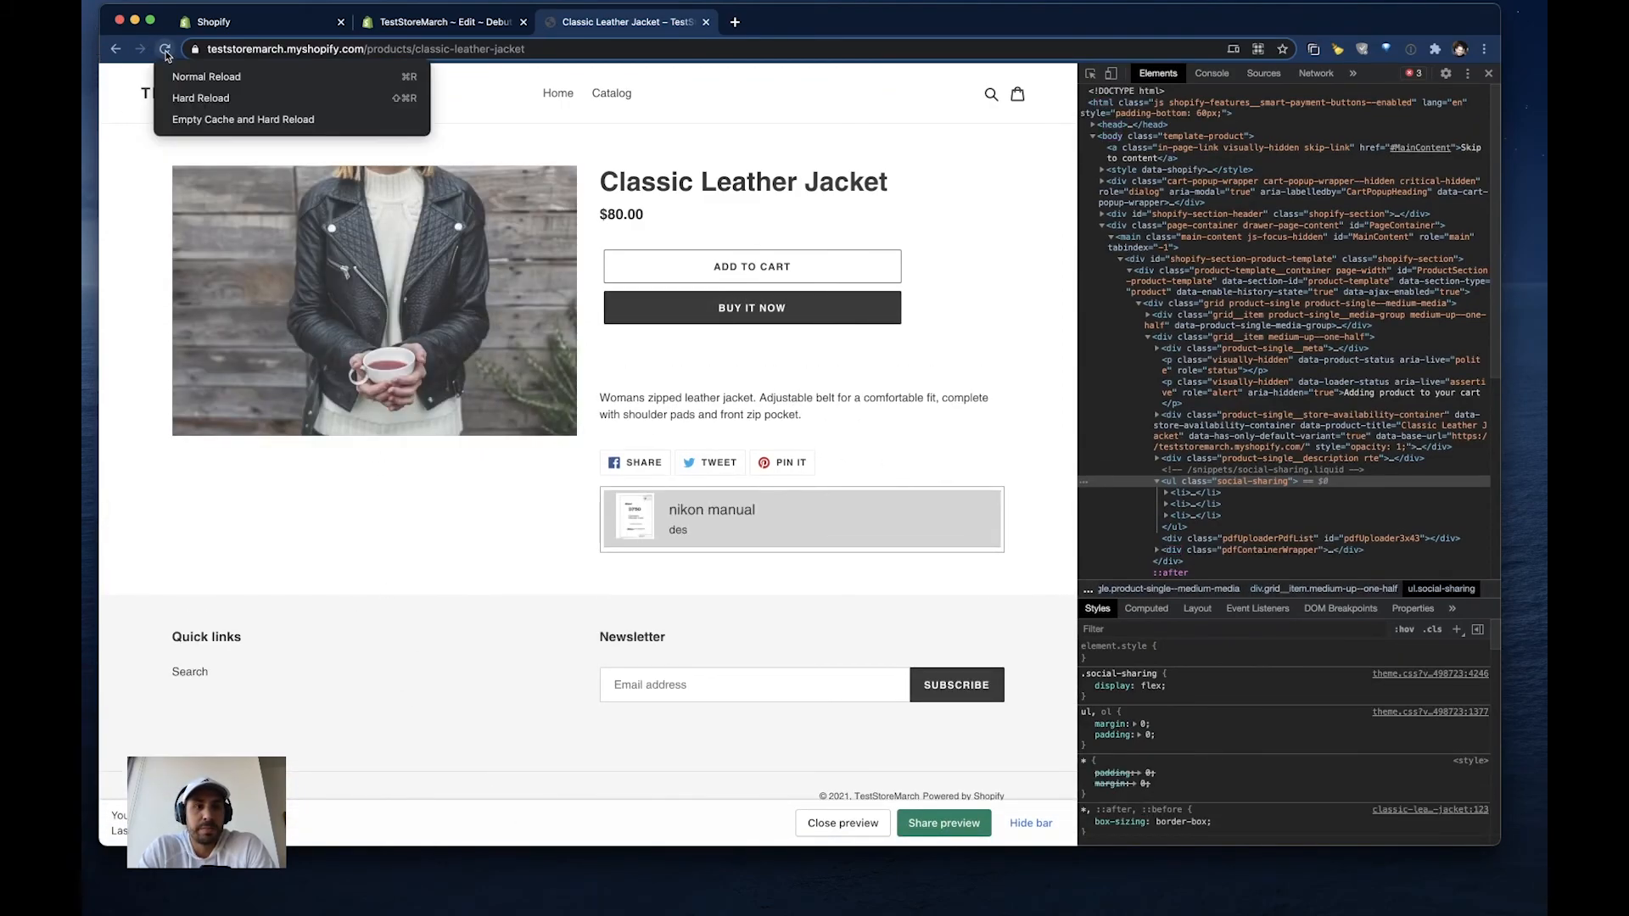
left_click(211, 122)
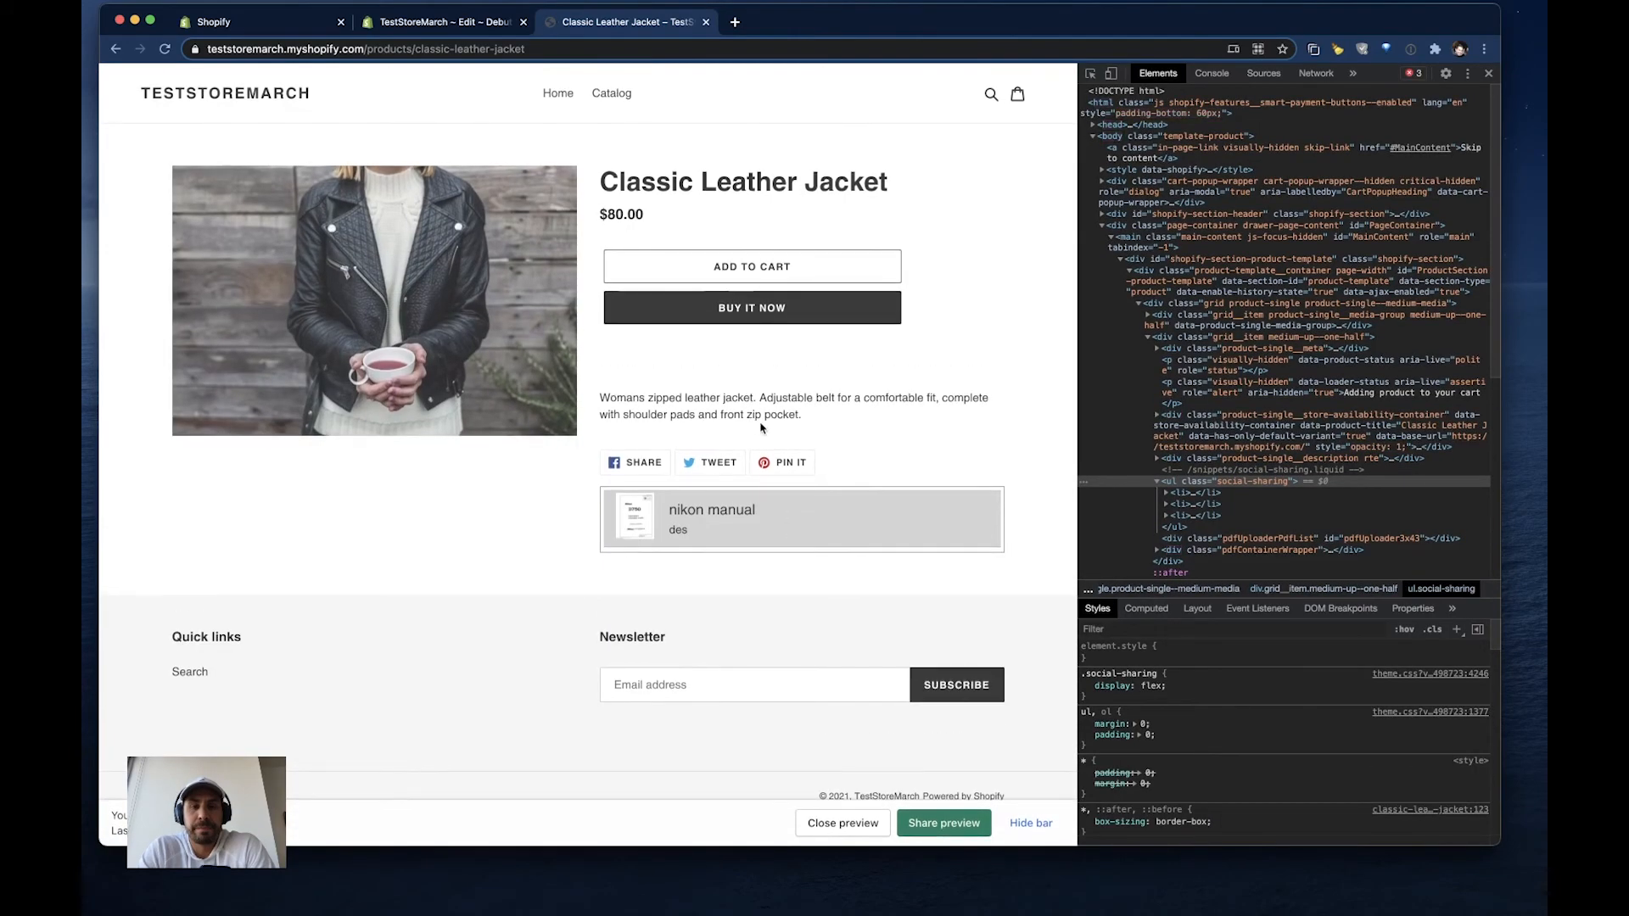
- Open the Classic Varsity Top from the storefront catalog and check the PDF list below its share buttons
left_click(606, 97)
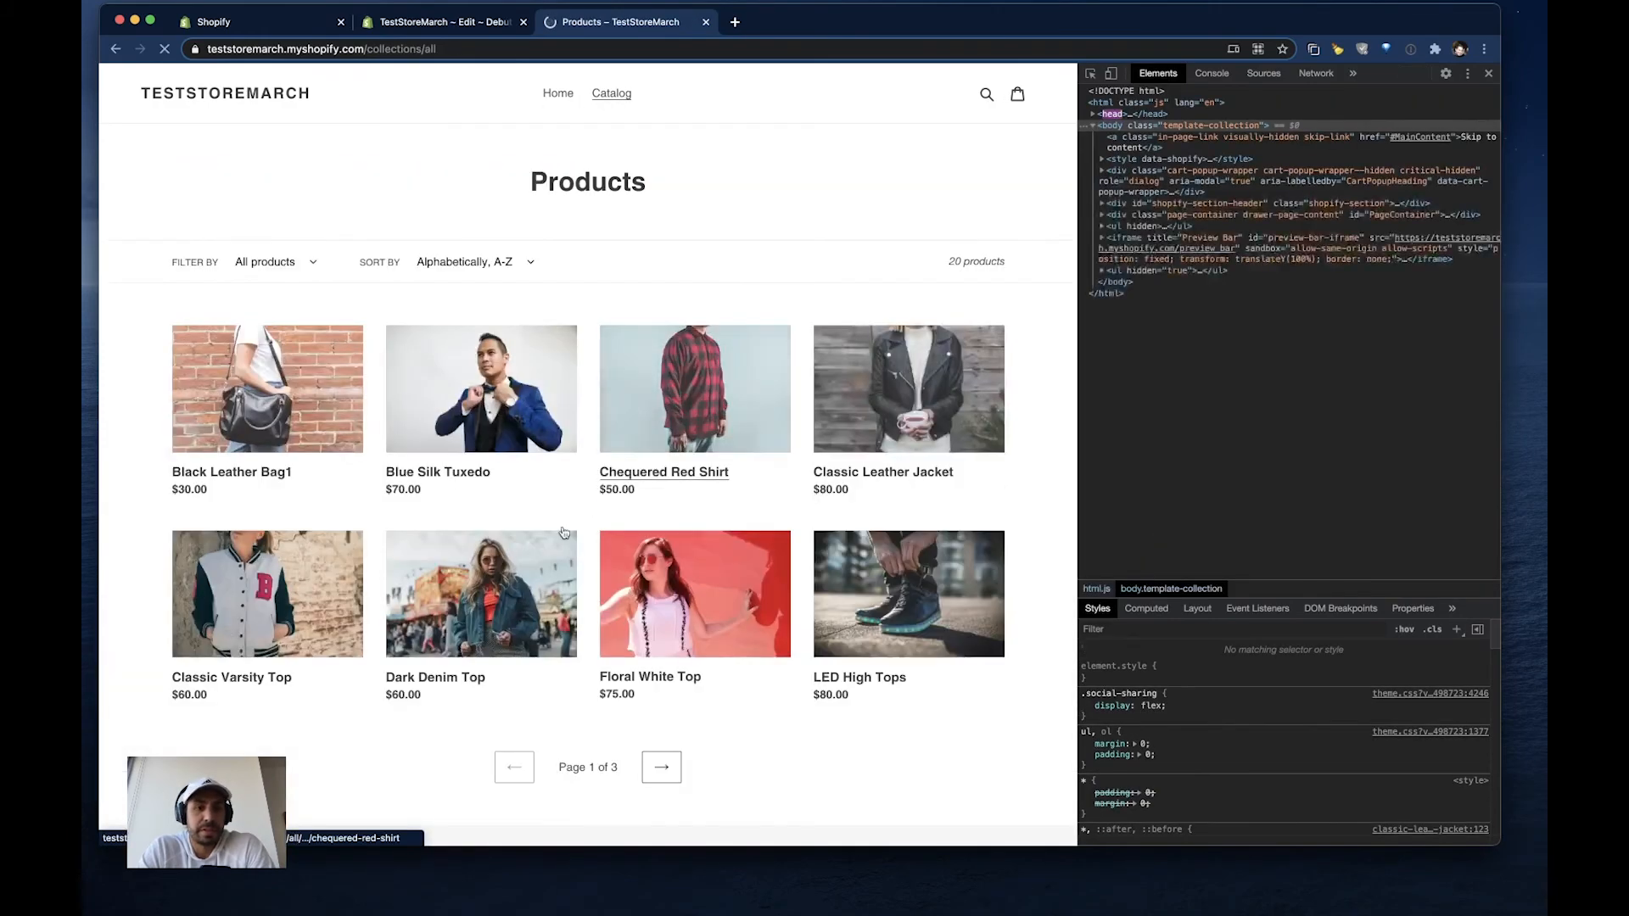
left_click(281, 562)
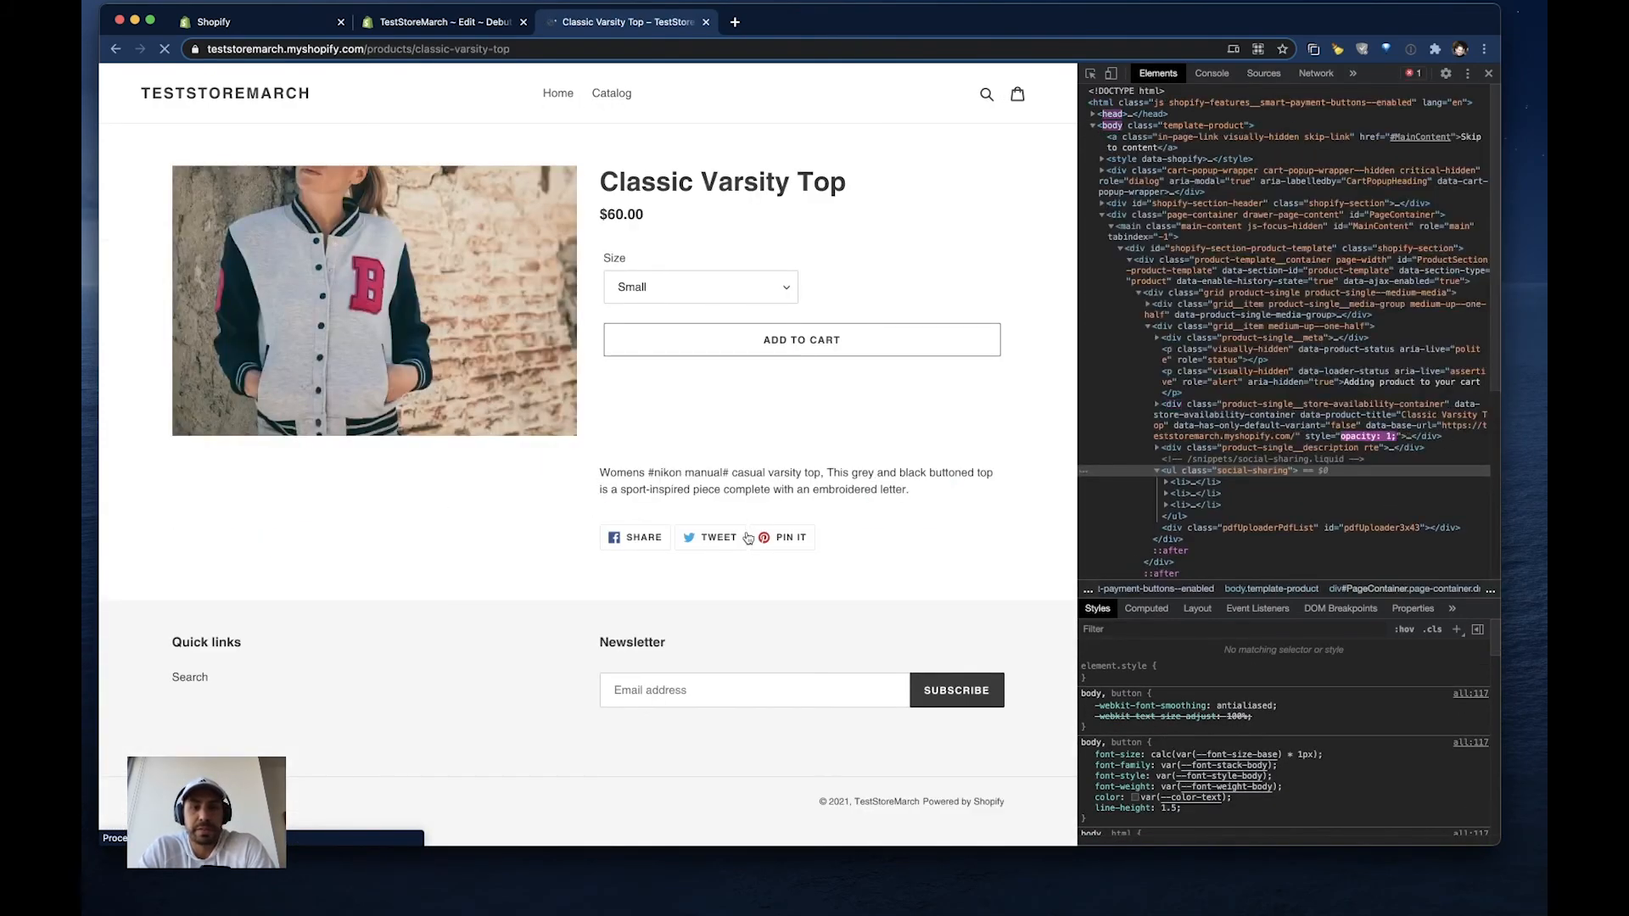
scroll(709, 655, "down", 1)
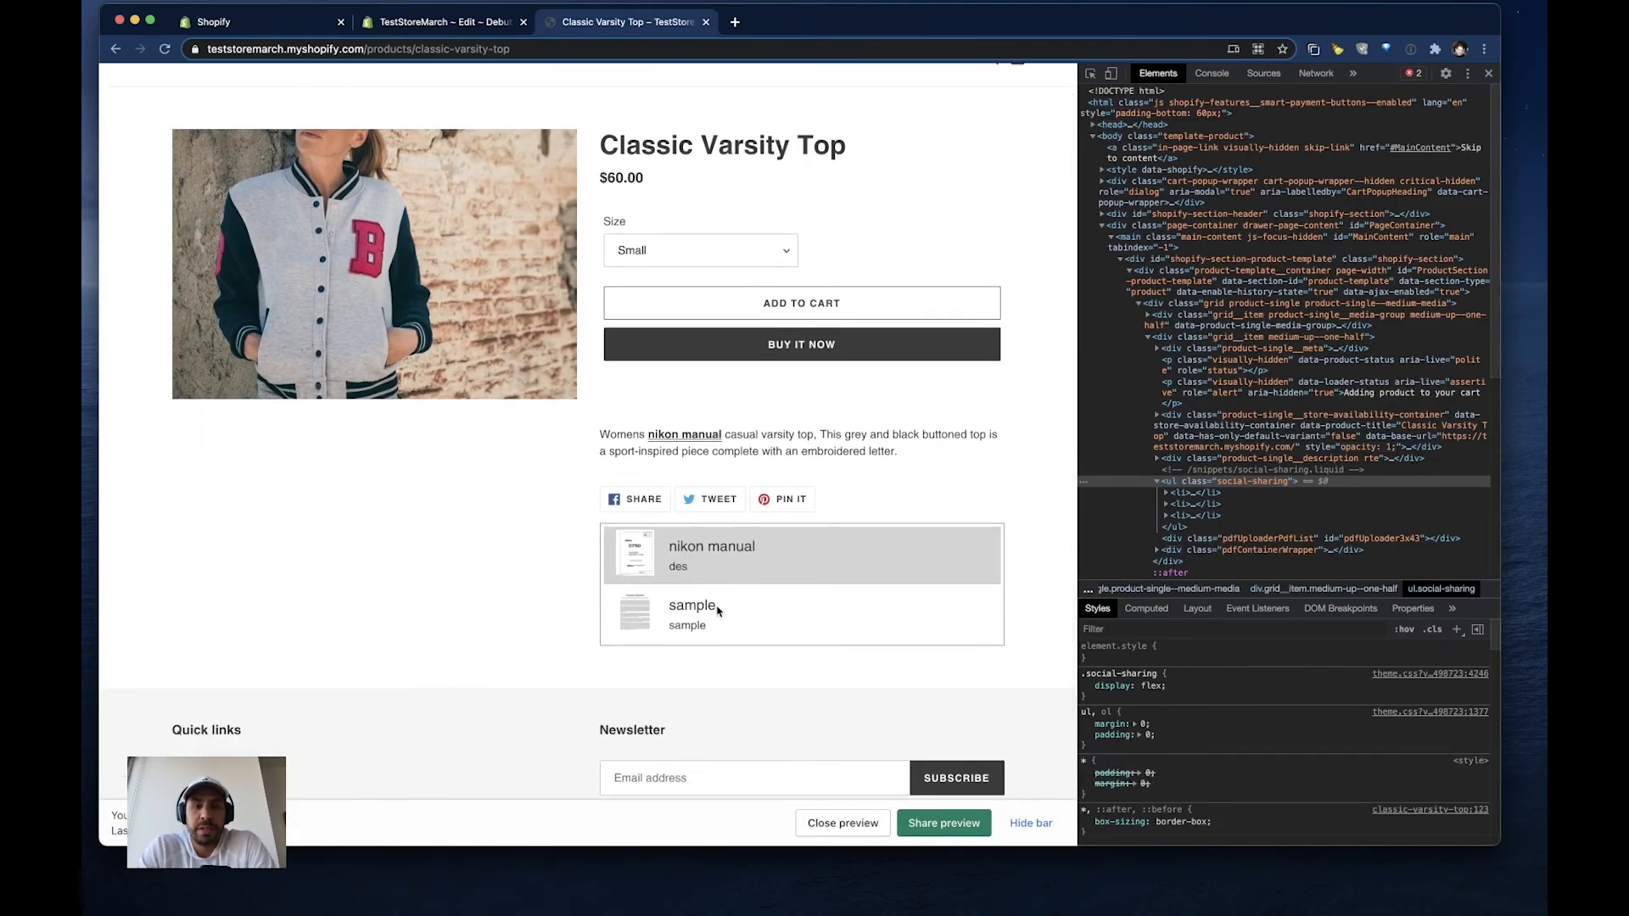
- Switch the Classic Varsity Top's size to Medium, Large and back to Small, comparing the PDF list for each variant
left_click(766, 259)
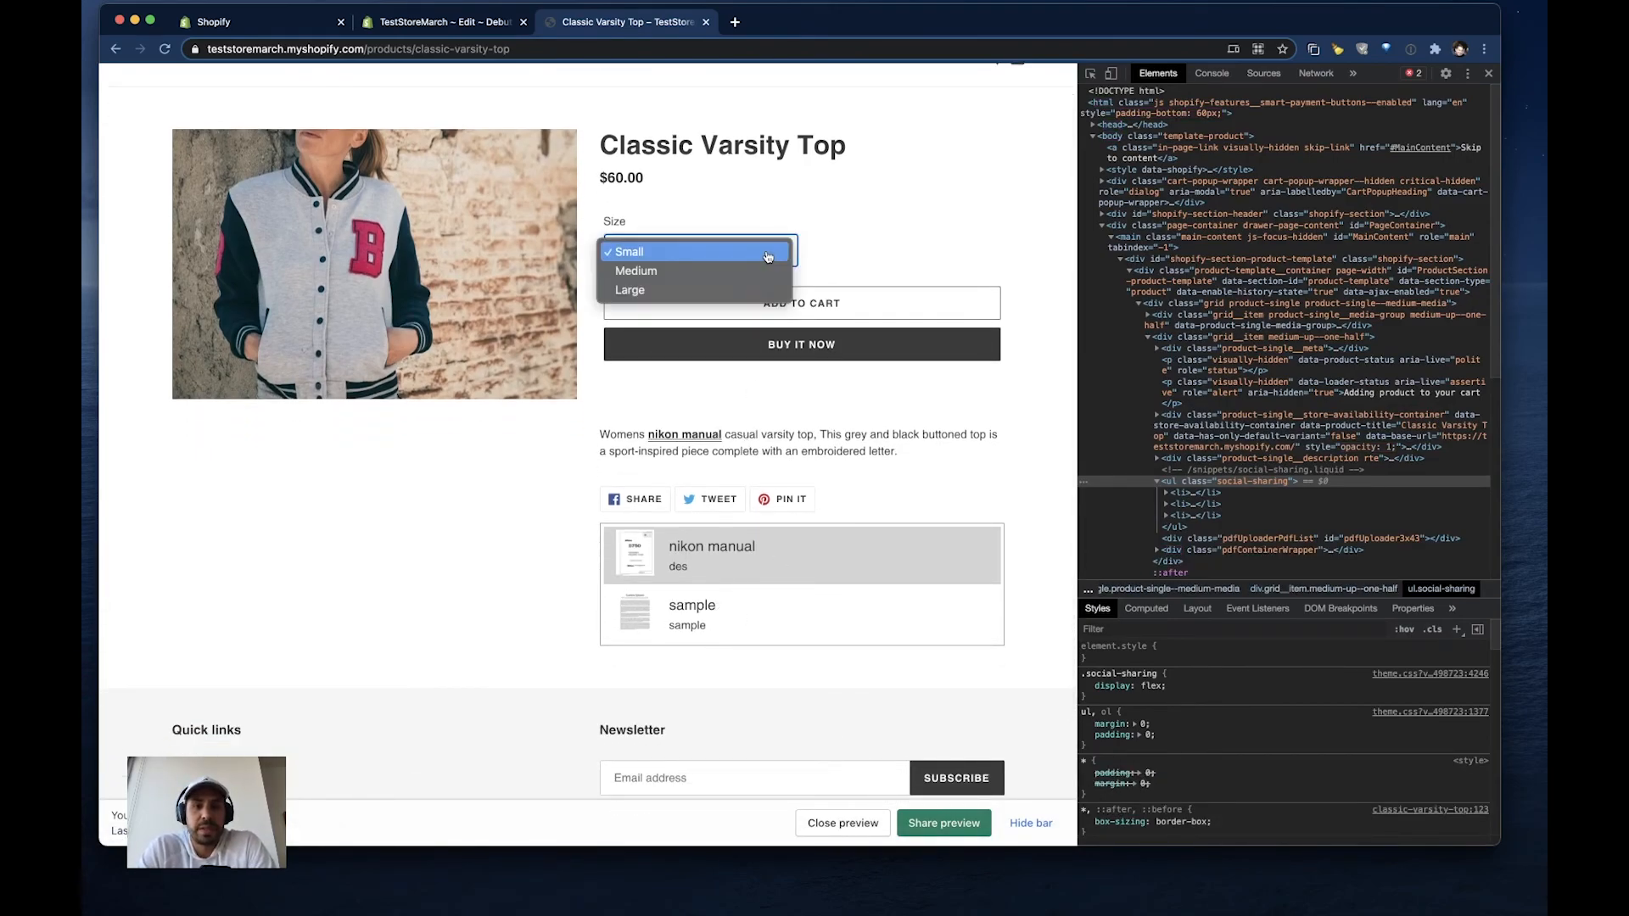
left_click(706, 270)
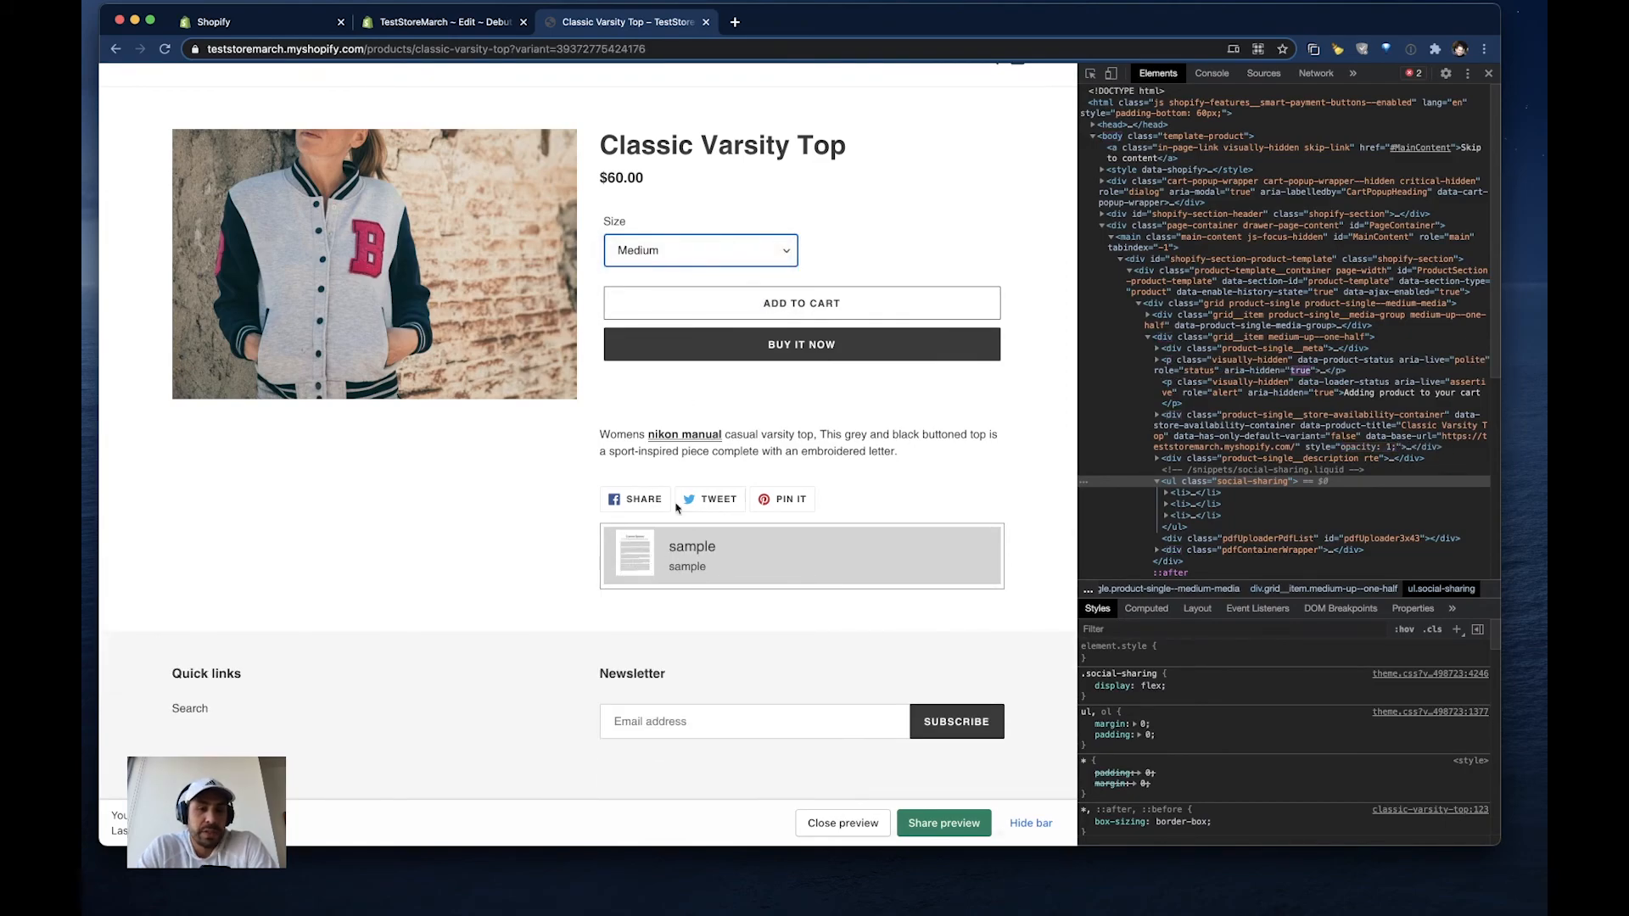
left_click(726, 248)
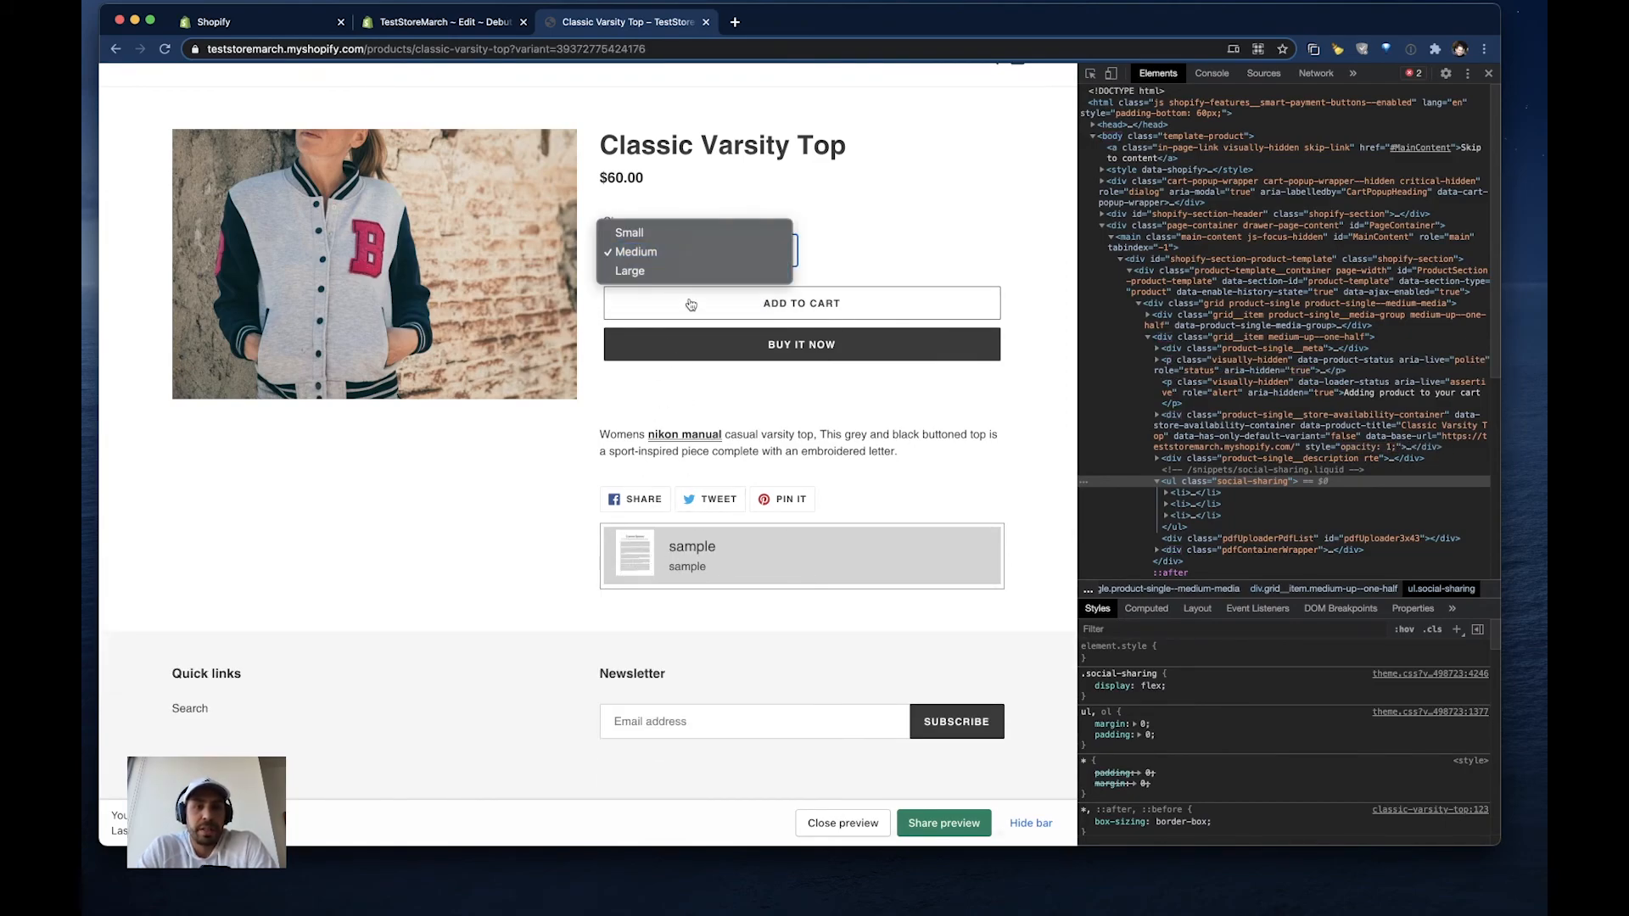
left_click(670, 269)
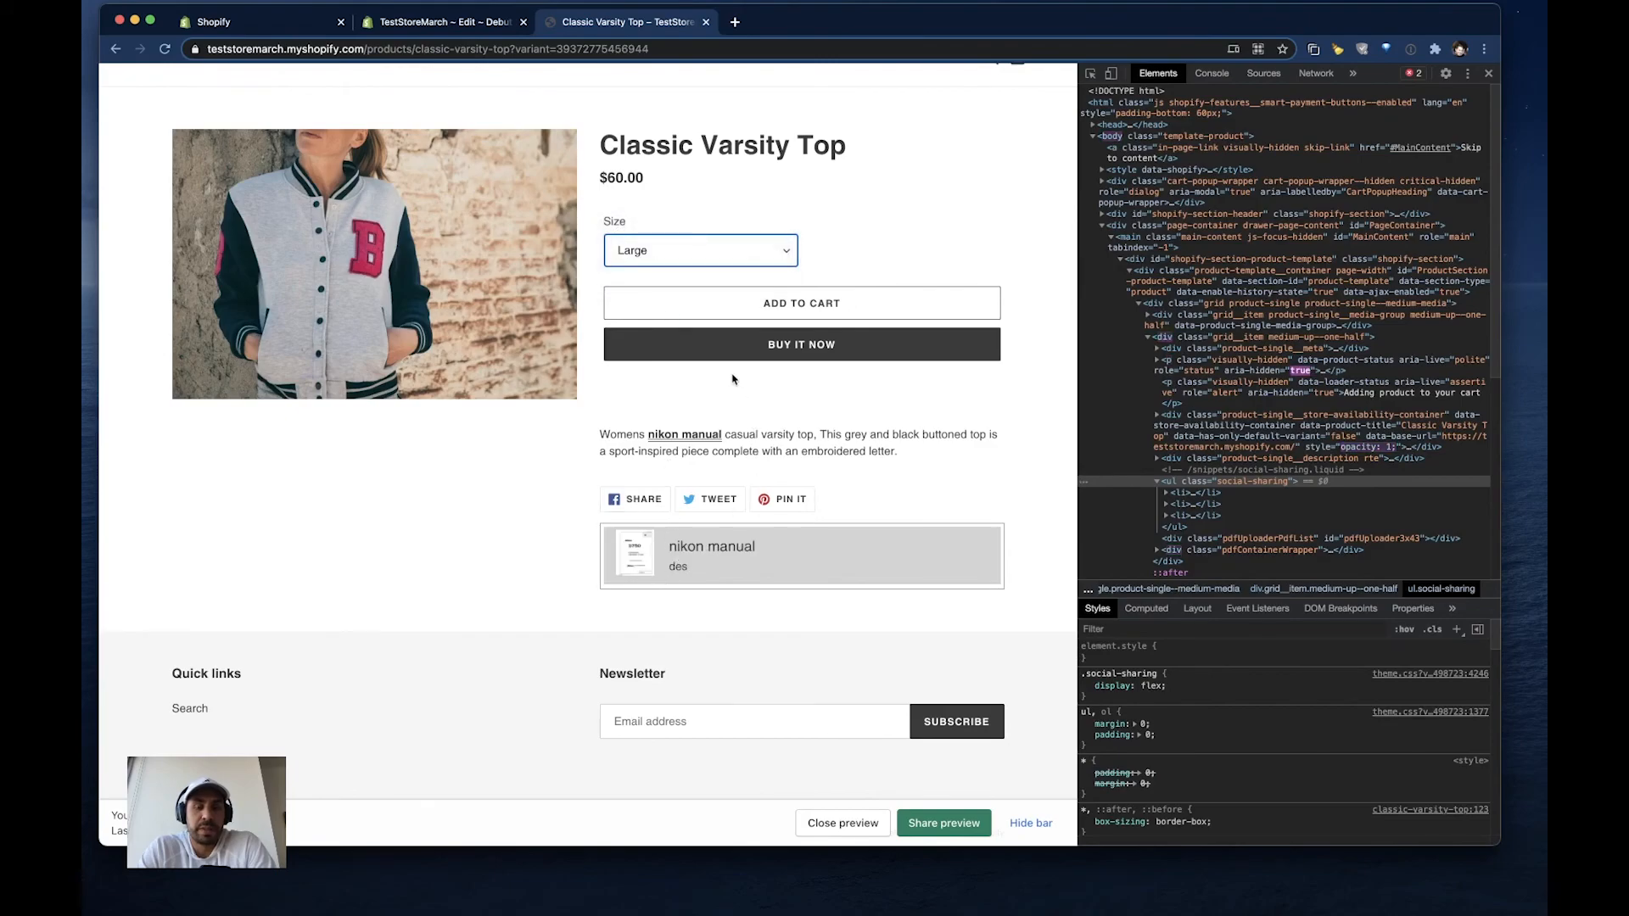
left_click(719, 256)
left_click(693, 219)
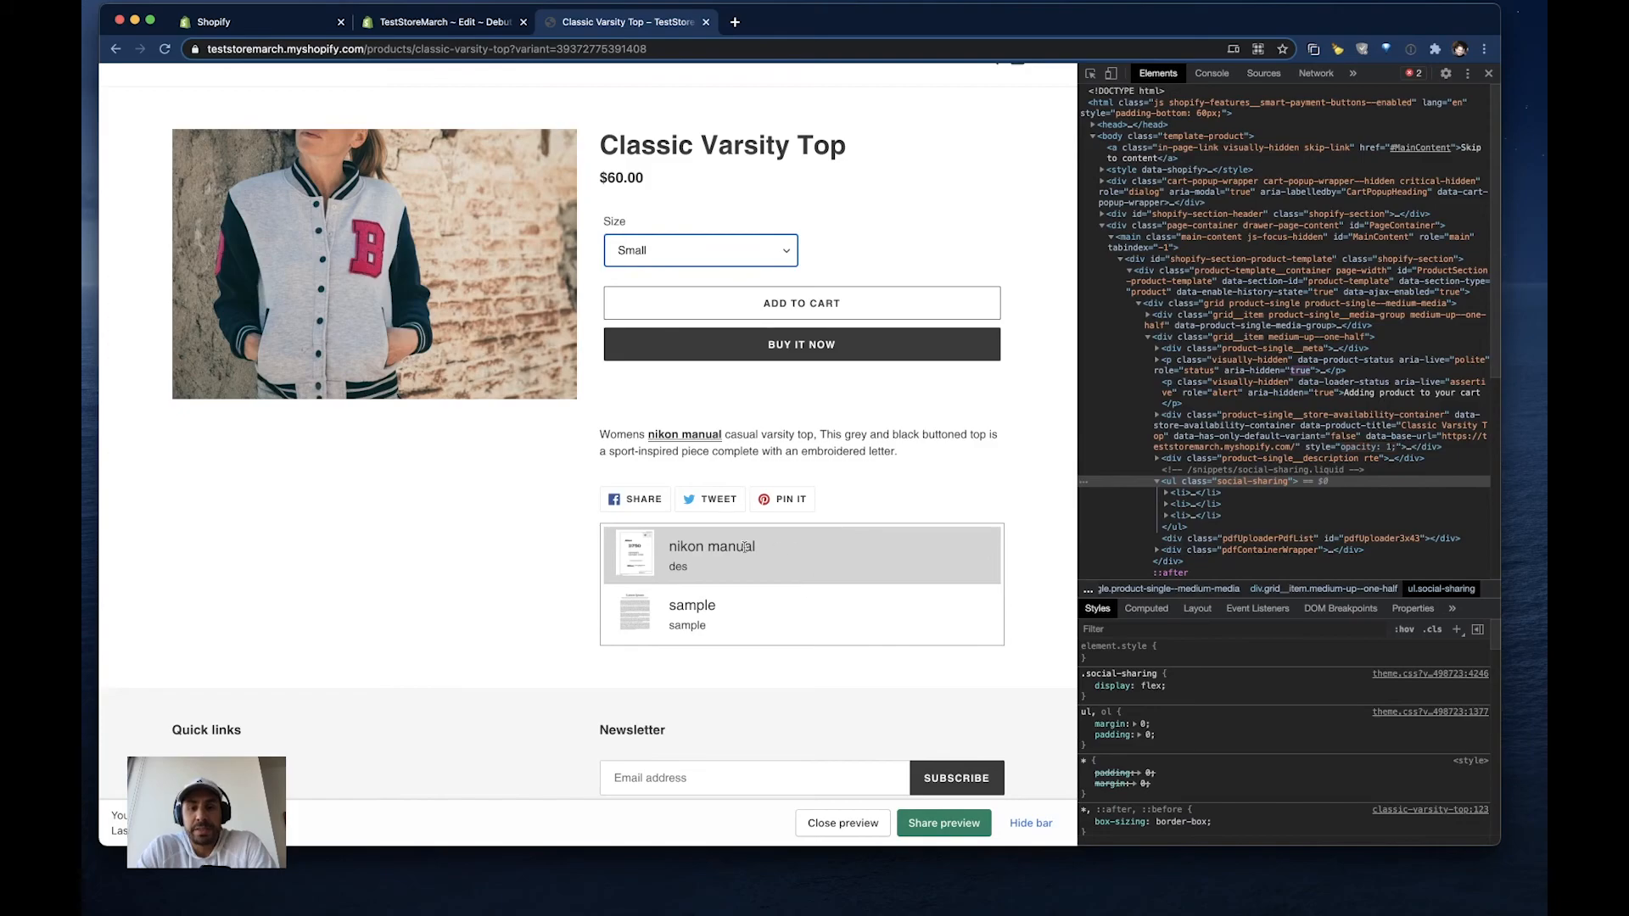
scroll(787, 608, "down", 2)
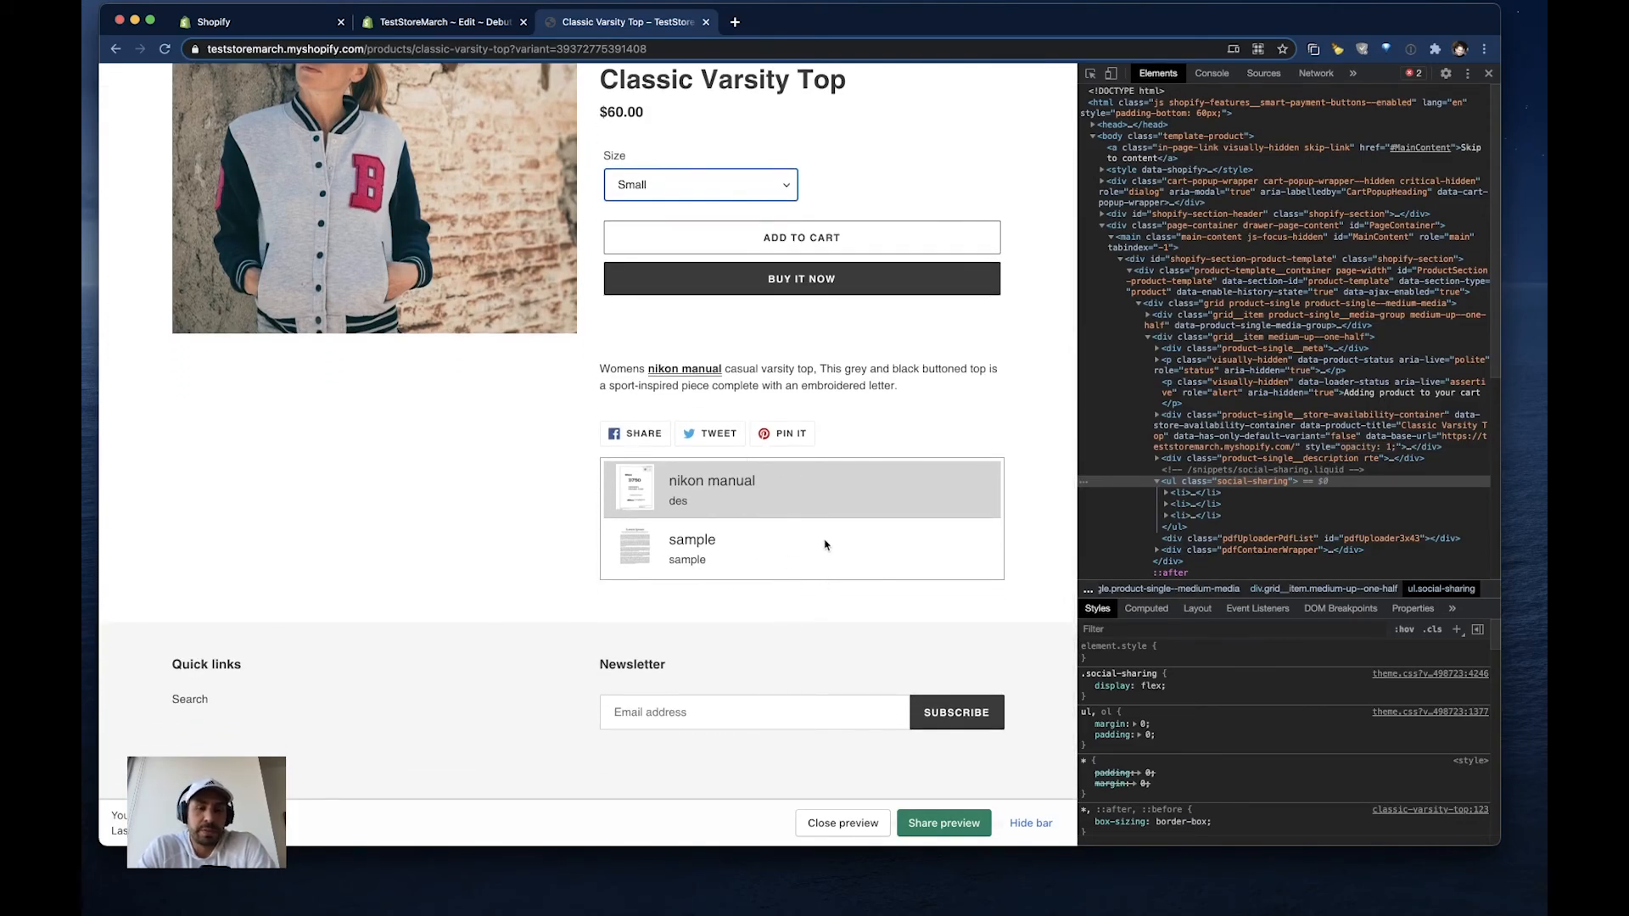
scroll(825, 545, "up", 3)
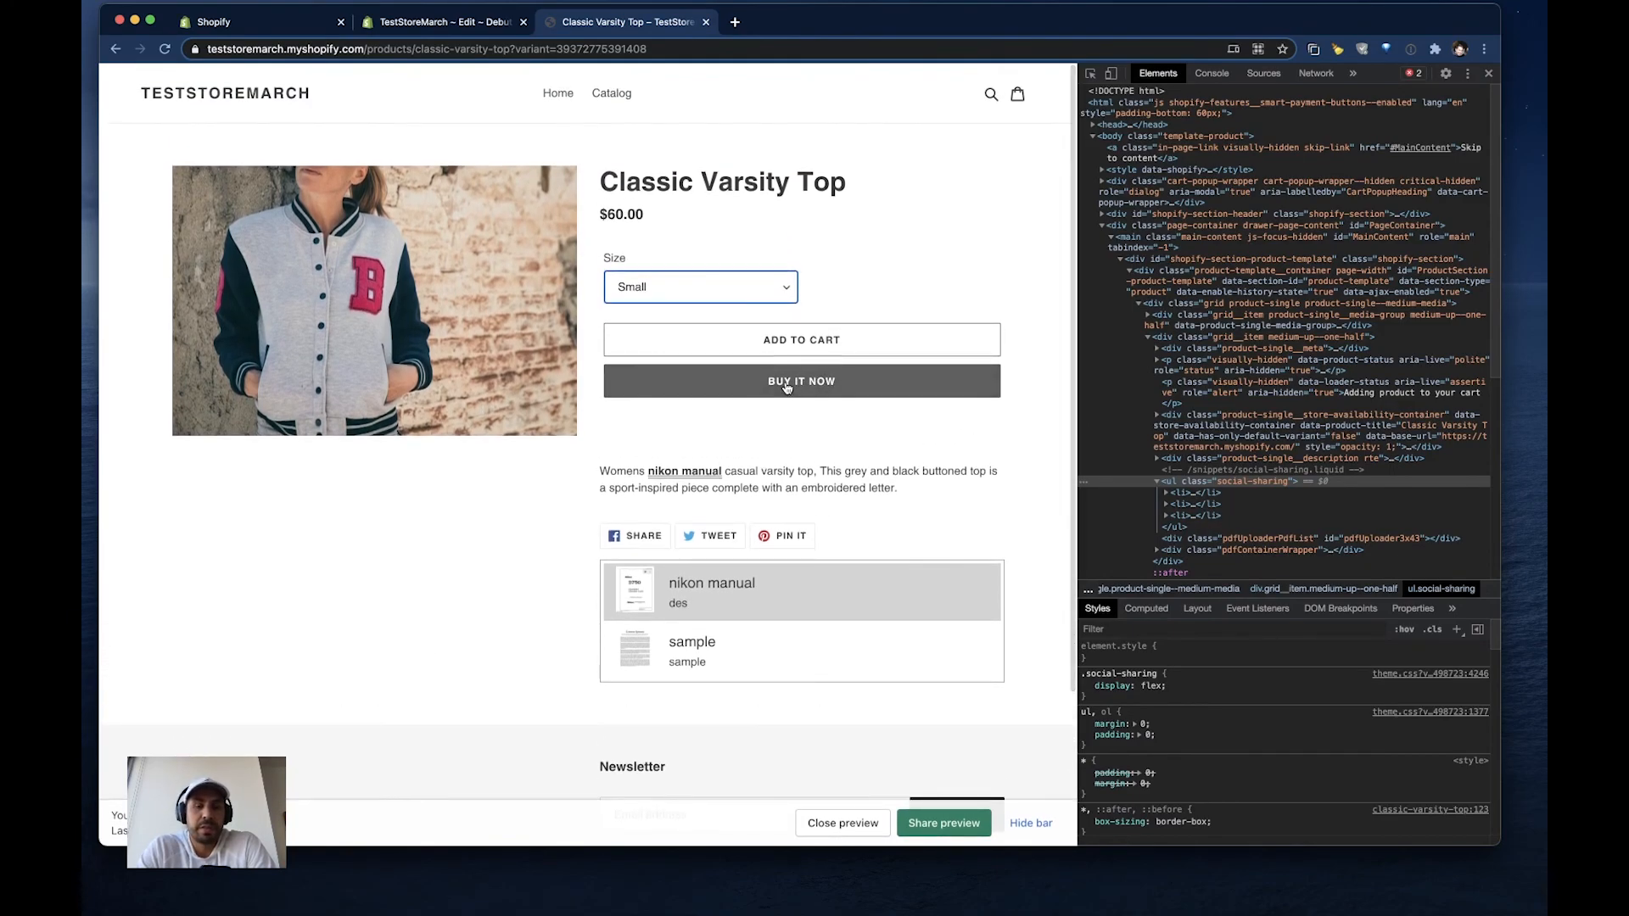
- Go back to the storefront catalog and return to the app's list of uploaded PDFs
left_click(625, 100)
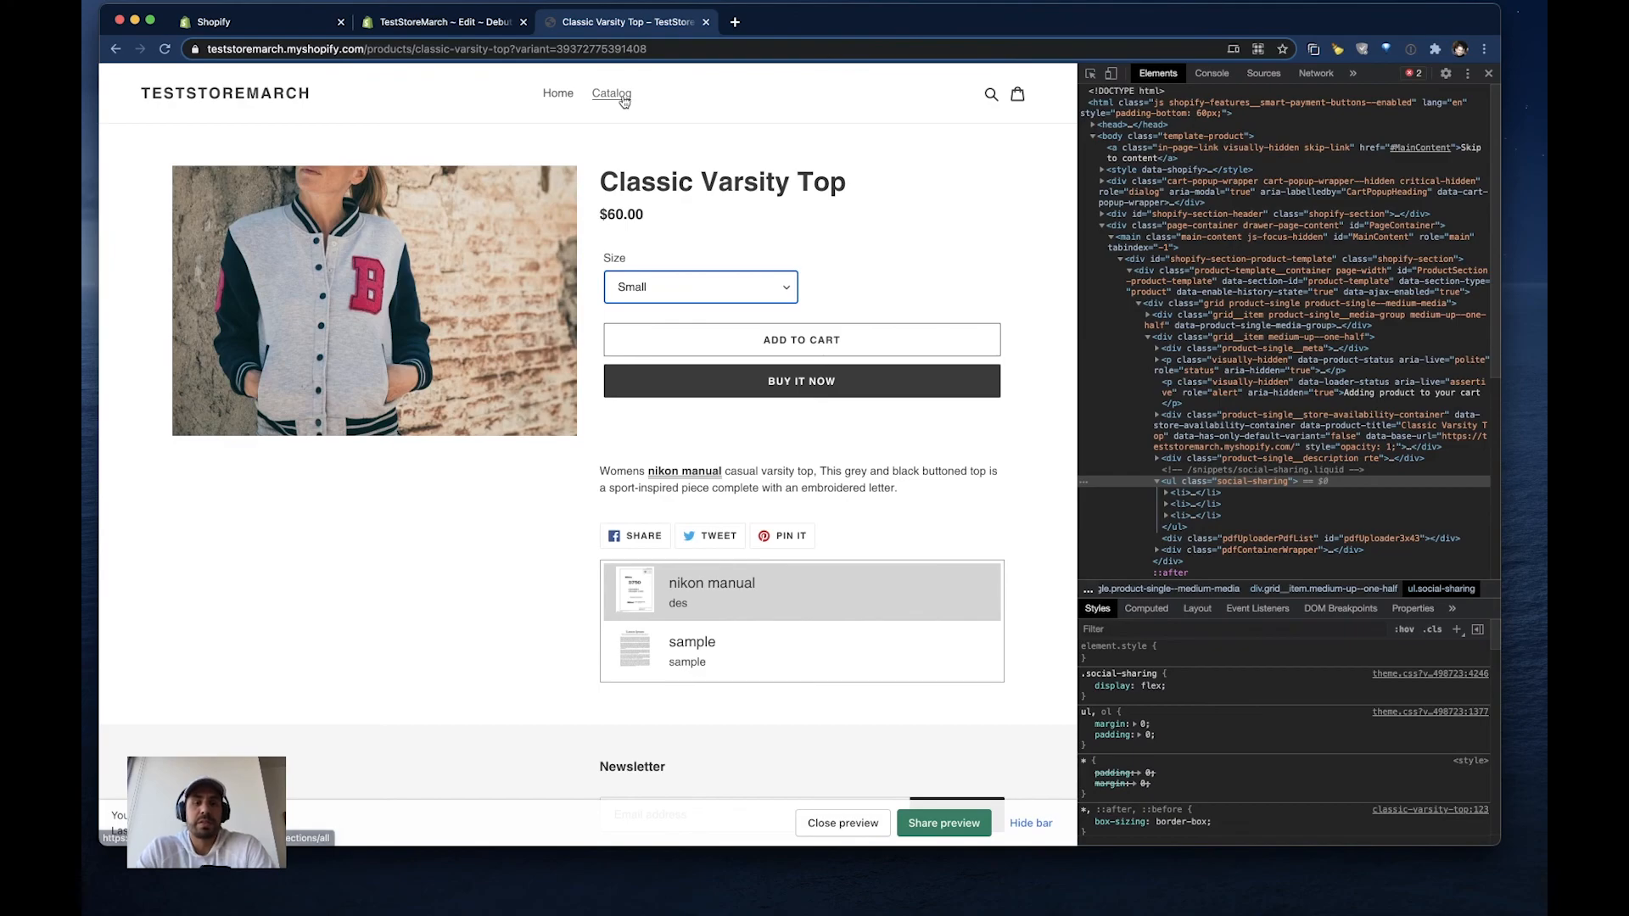
left_click(259, 22)
left_click(770, 476)
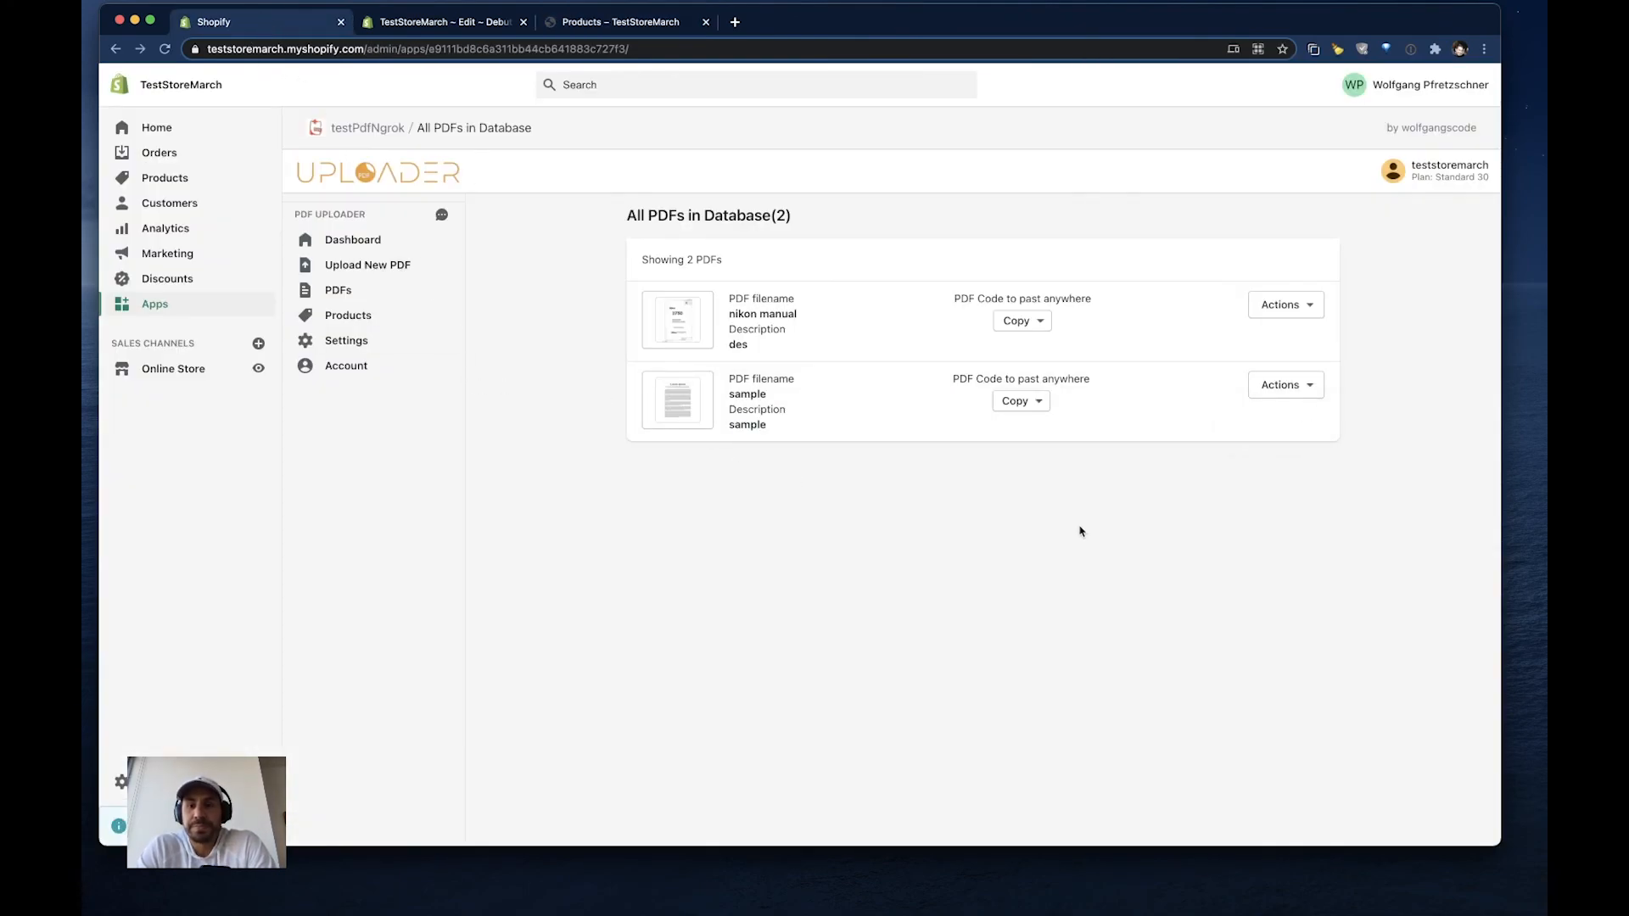